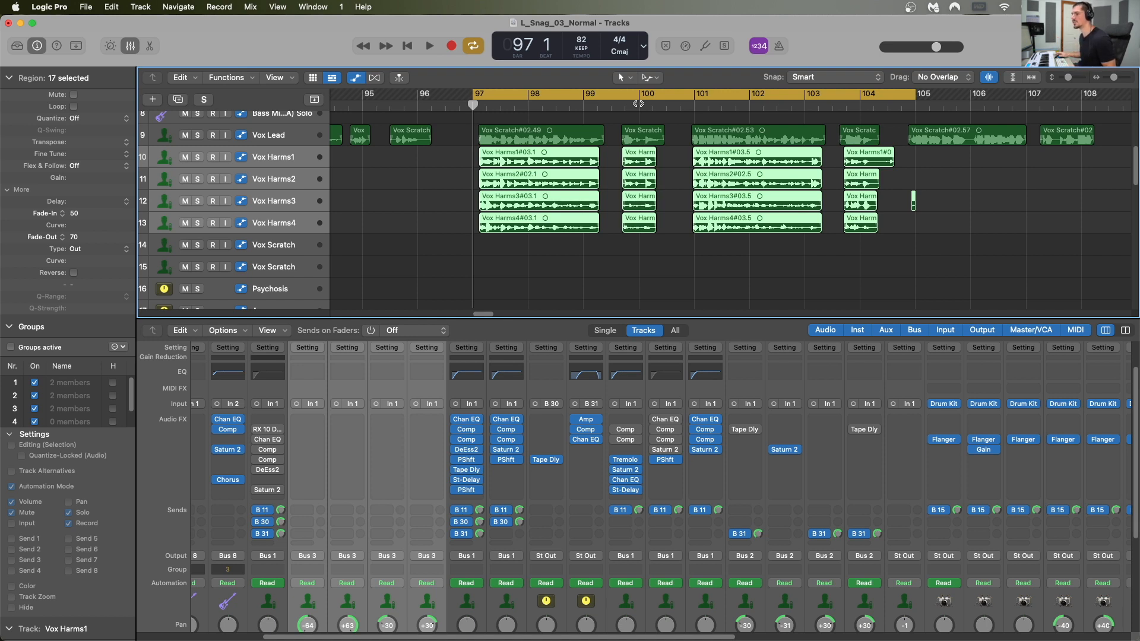
- Play back the cycled section from bar 97 to bar 104 to hear the lead and harmony vocals
{"action": "key", "text": "space"}
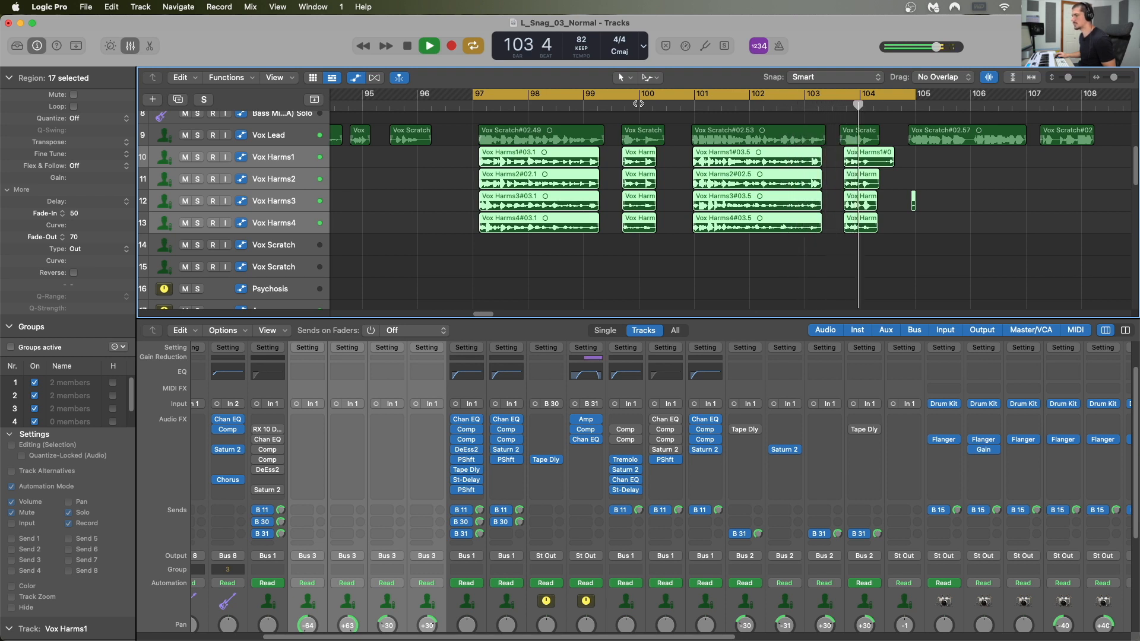
{"action": "key", "text": "space"}
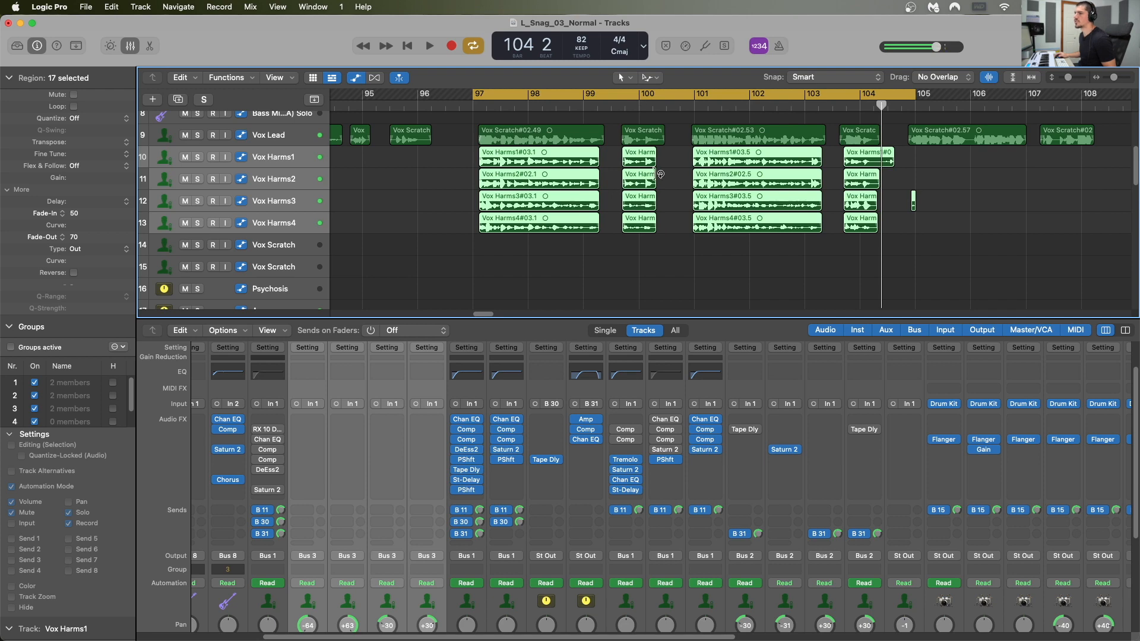
- Mute the Vox Adlibs1 and Vox Adlibs2 regions lying between bars 96 and 105
{"action": "scroll", "coordinate": [661, 174], "scroll_direction": "down", "scroll_amount": 8}
{"action": "left_click_drag", "start_coordinate": [451, 142], "coordinate": [909, 194]}
{"action": "scroll", "coordinate": [912, 179], "scroll_direction": "down", "scroll_amount": 5}
{"action": "key", "text": "ctrl+m"}
{"action": "scroll", "coordinate": [888, 161], "scroll_direction": "up", "scroll_amount": 6}
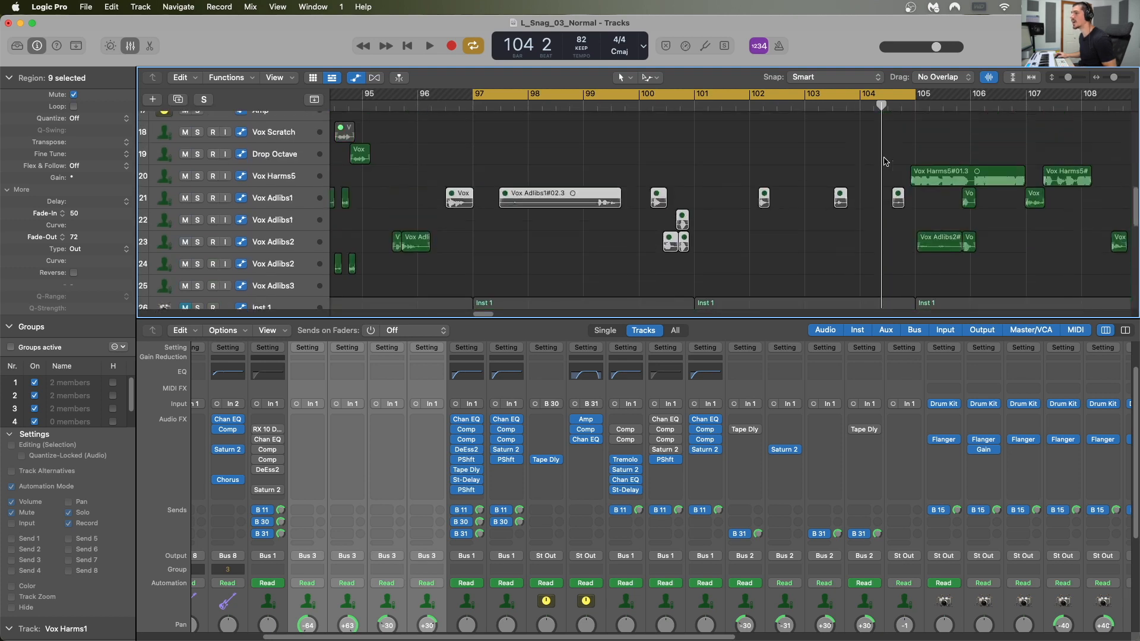
- Split the last Vox Harms1 region at the playhead in bar 104 and mute its trailing part
{"action": "scroll", "coordinate": [887, 162], "scroll_direction": "up", "scroll_amount": 6}
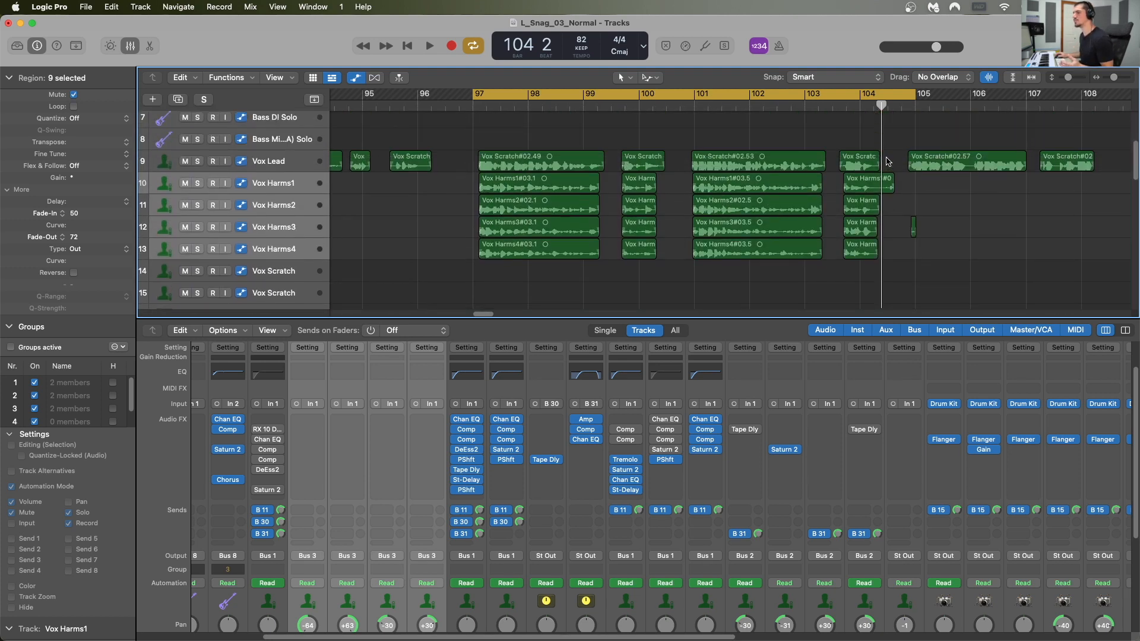
{"action": "left_click", "coordinate": [888, 185]}
{"action": "key", "text": "super+t"}
{"action": "key", "text": "ctrl+m"}
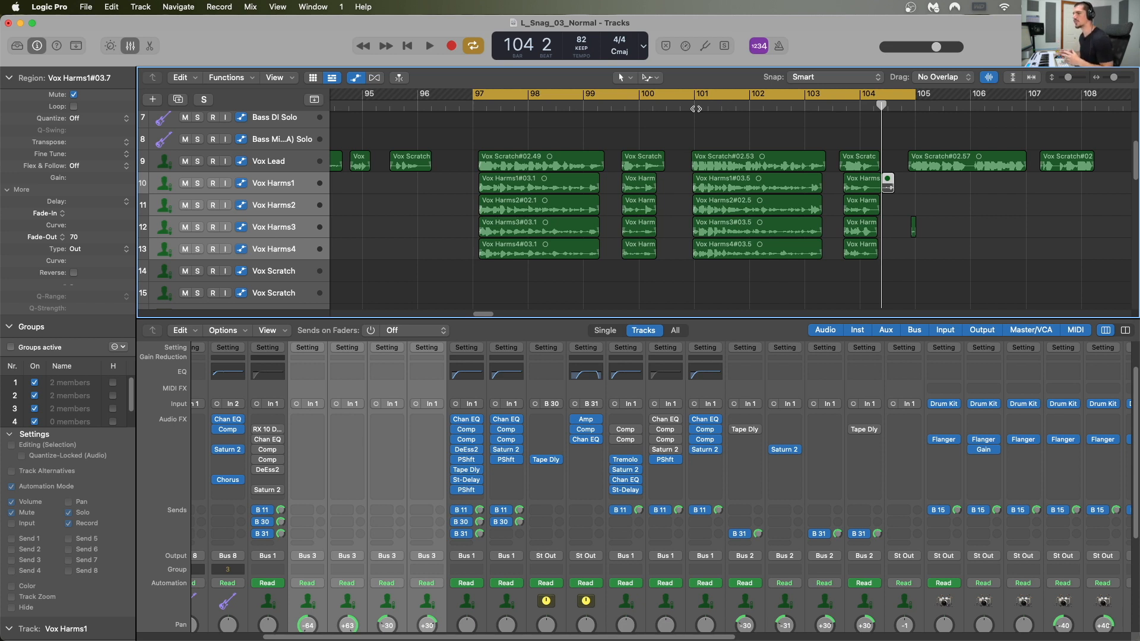
- Return the playhead to bar 97, clear the region selection and magnify the start of the lead and harmony regions
{"action": "scroll", "coordinate": [888, 184], "scroll_direction": "up", "scroll_amount": 1}
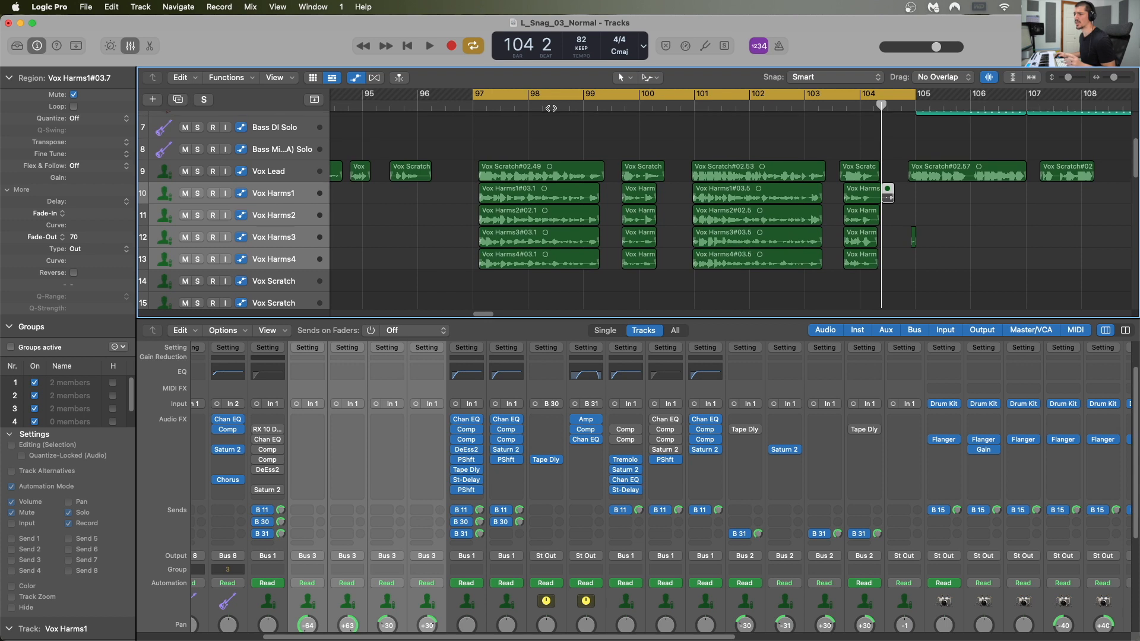
{"action": "left_click", "coordinate": [473, 105]}
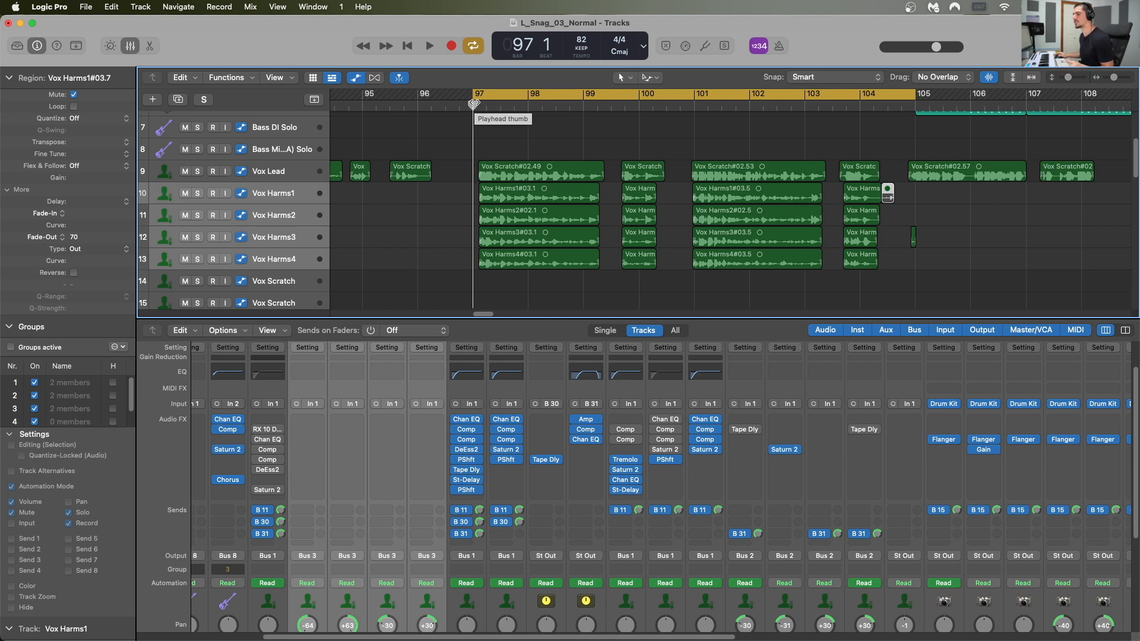
{"action": "left_click_drag", "start_coordinate": [501, 104], "coordinate": [471, 105]}
{"action": "key", "text": "super+Right"}
{"action": "key", "text": "super+Right"}
{"action": "key", "text": "super+Right"}
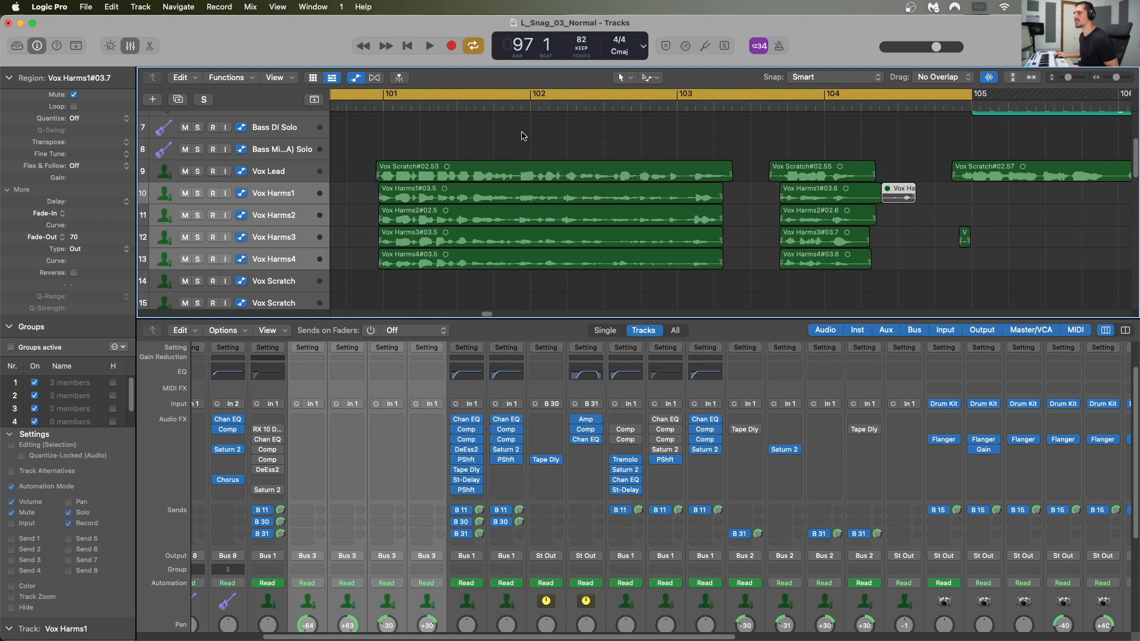
{"action": "key", "text": "super+Left"}
{"action": "key", "text": "super+Left"}
{"action": "left_click", "coordinate": [509, 134]}
{"action": "key", "text": "super+Right"}
{"action": "key", "text": "super+Right"}
{"action": "key", "text": "super+Right"}
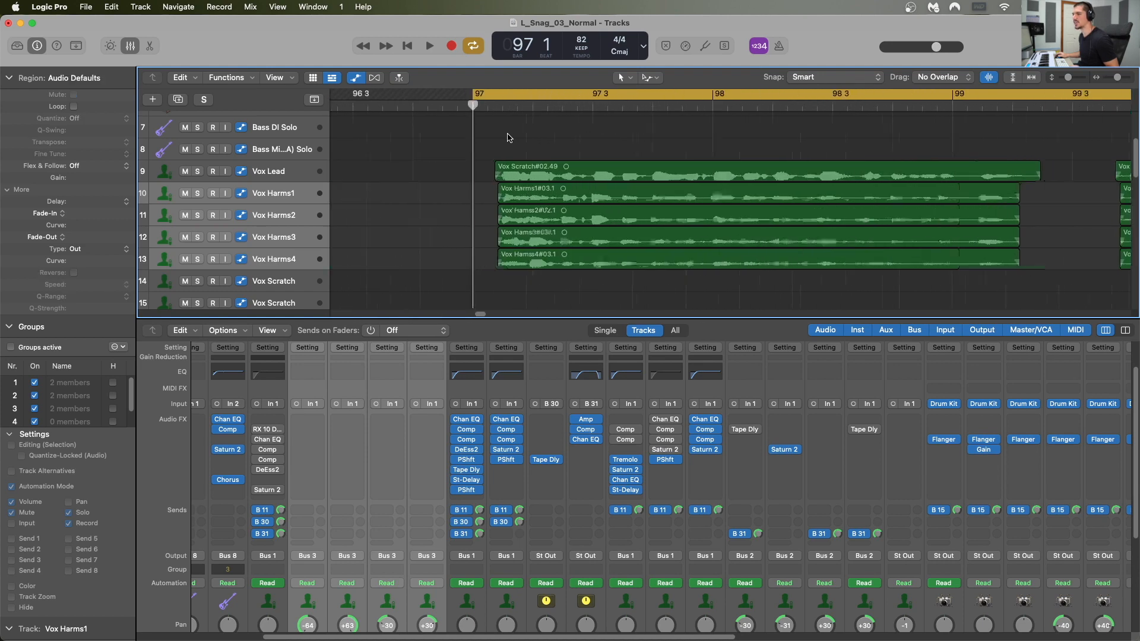
{"action": "key", "text": "super+Right"}
{"action": "key", "text": "super+Right"}
{"action": "key", "text": "super+Right"}
{"action": "key", "text": "super+Down"}
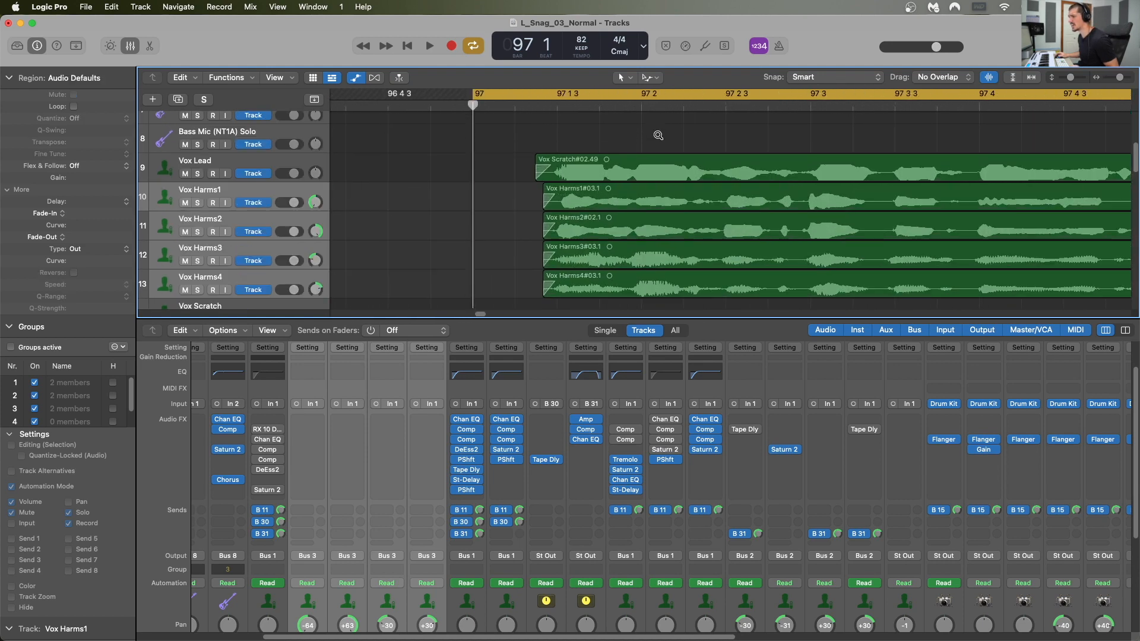
{"action": "key", "text": "super+Down"}
- Compare the vocal parts by selecting the Vox Lead track, the Vox Harms1–2 pair and the Vox Harms3–4 pair in turn
{"action": "left_click", "coordinate": [635, 165]}
{"action": "left_click", "coordinate": [237, 162]}
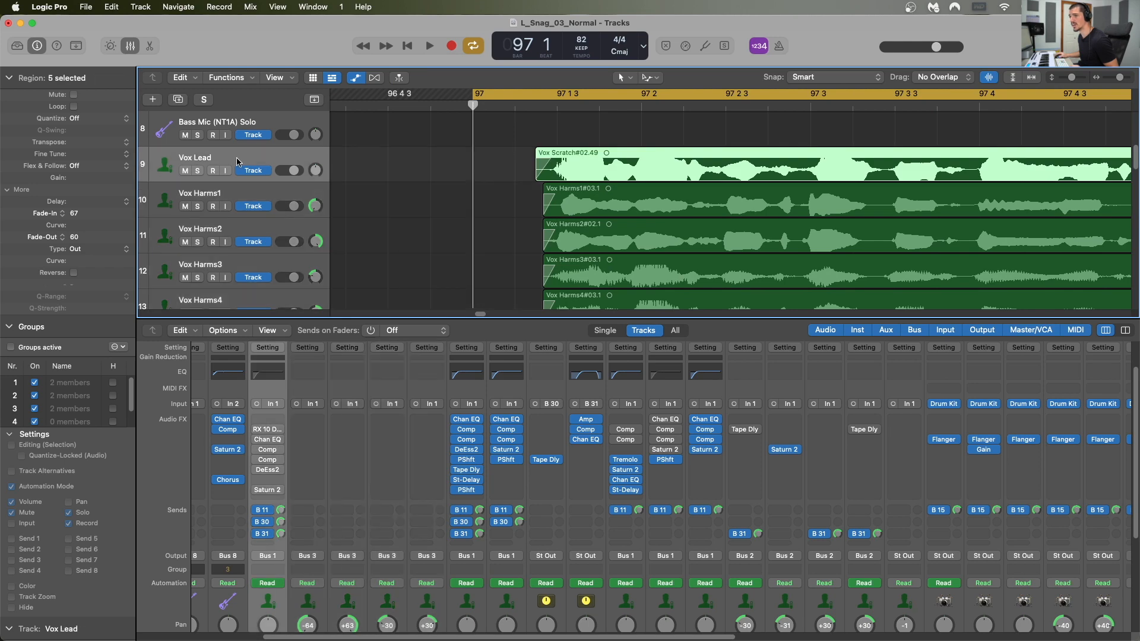
{"action": "left_click", "coordinate": [232, 202]}
{"action": "left_click", "coordinate": [232, 228], "text": "shift"}
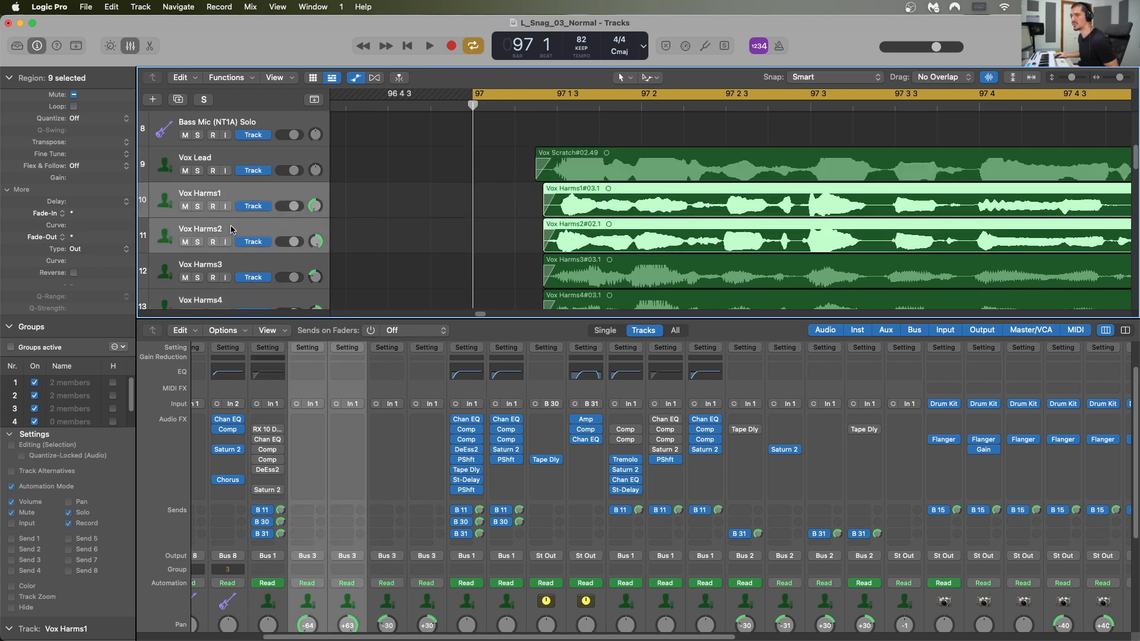
{"action": "left_click", "coordinate": [234, 272]}
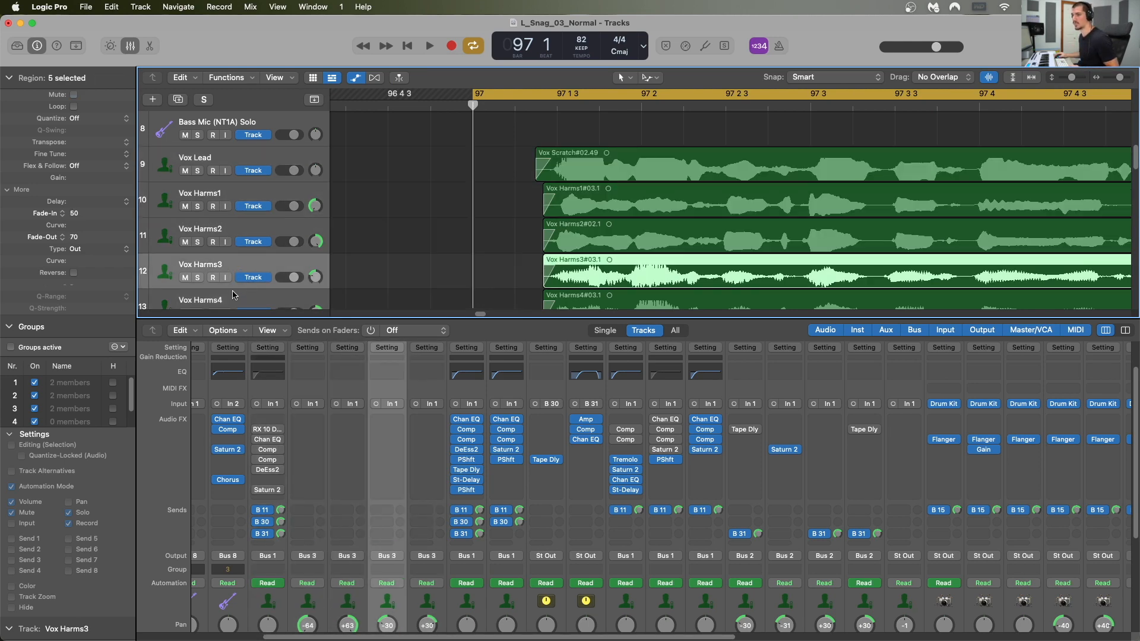
{"action": "left_click", "coordinate": [236, 298], "text": "shift"}
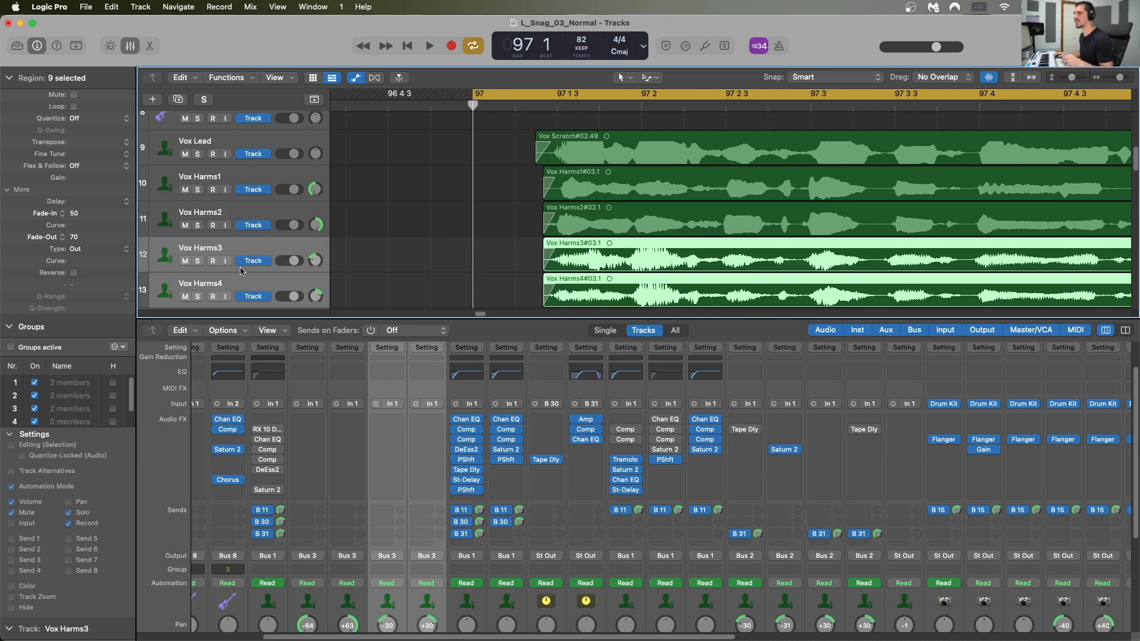
- Enlarge the tracks area by shrinking the mixer and hide the track automation
{"action": "scroll", "coordinate": [525, 181], "scroll_direction": "up", "scroll_amount": 3}
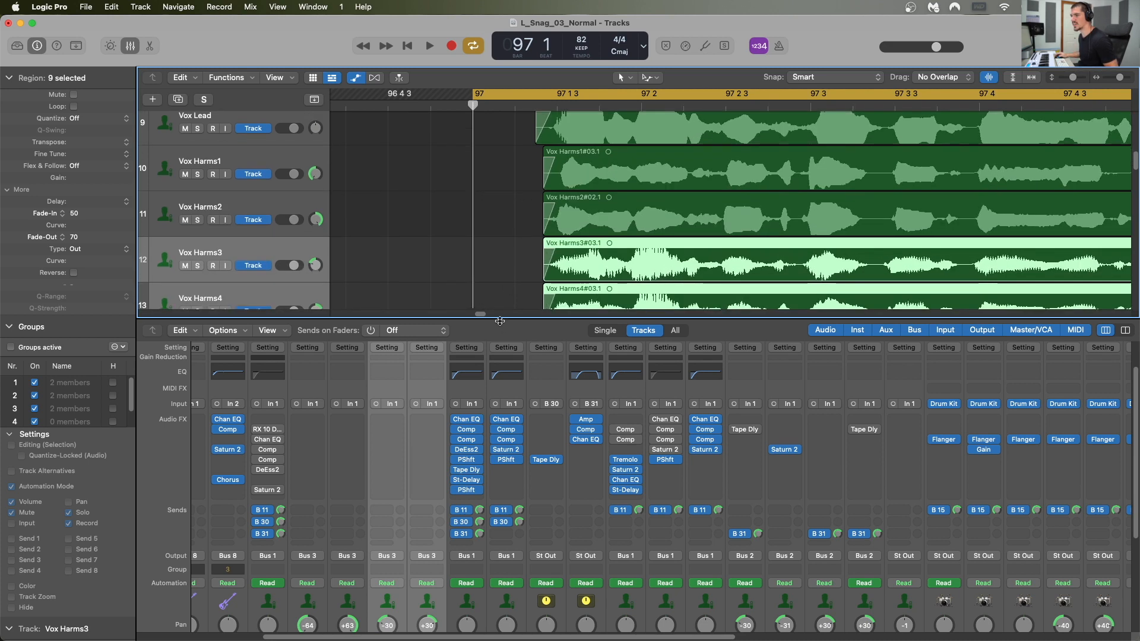
{"action": "left_click_drag", "start_coordinate": [501, 319], "coordinate": [507, 457]}
{"action": "scroll", "coordinate": [649, 259], "scroll_direction": "up", "scroll_amount": 3}
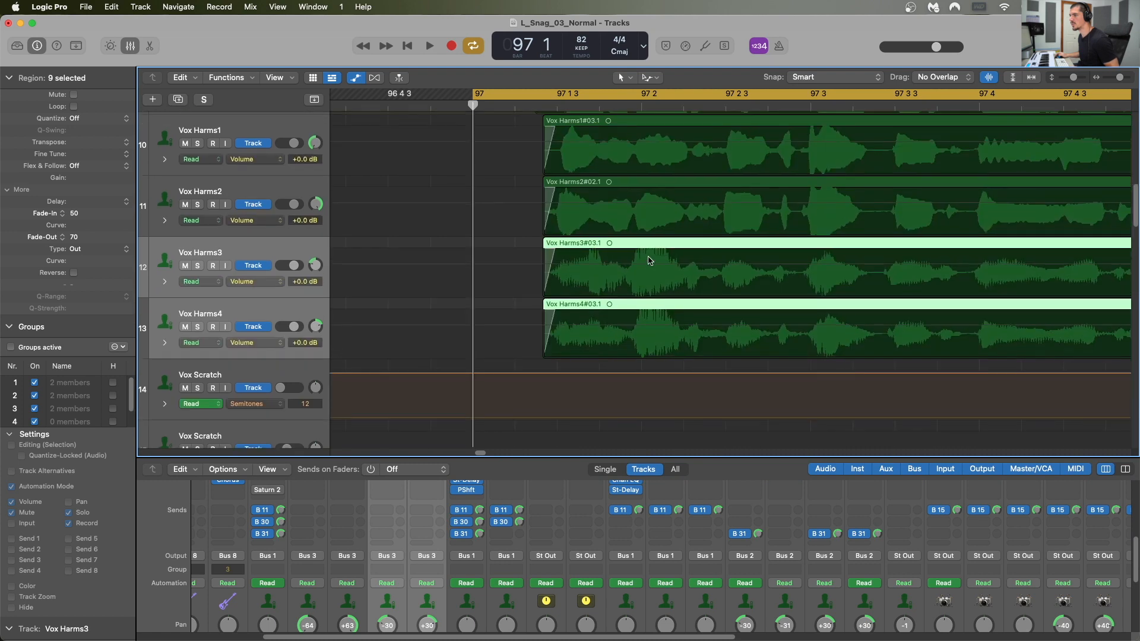
{"action": "scroll", "coordinate": [653, 171], "scroll_direction": "up", "scroll_amount": 3}
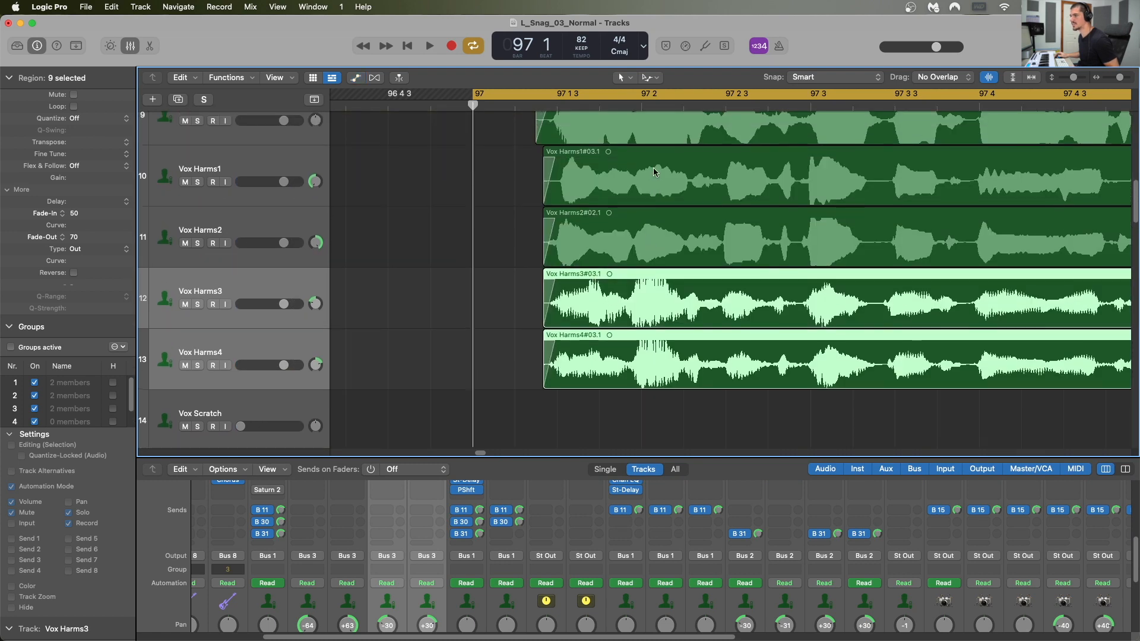
- Examine how the harmony waveforms line up with the Vox Lead waveform from bar 97 to bar 102
{"action": "scroll", "coordinate": [654, 172], "scroll_direction": "right", "scroll_amount": 2}
{"action": "scroll", "coordinate": [653, 172], "scroll_direction": "right", "scroll_amount": 6}
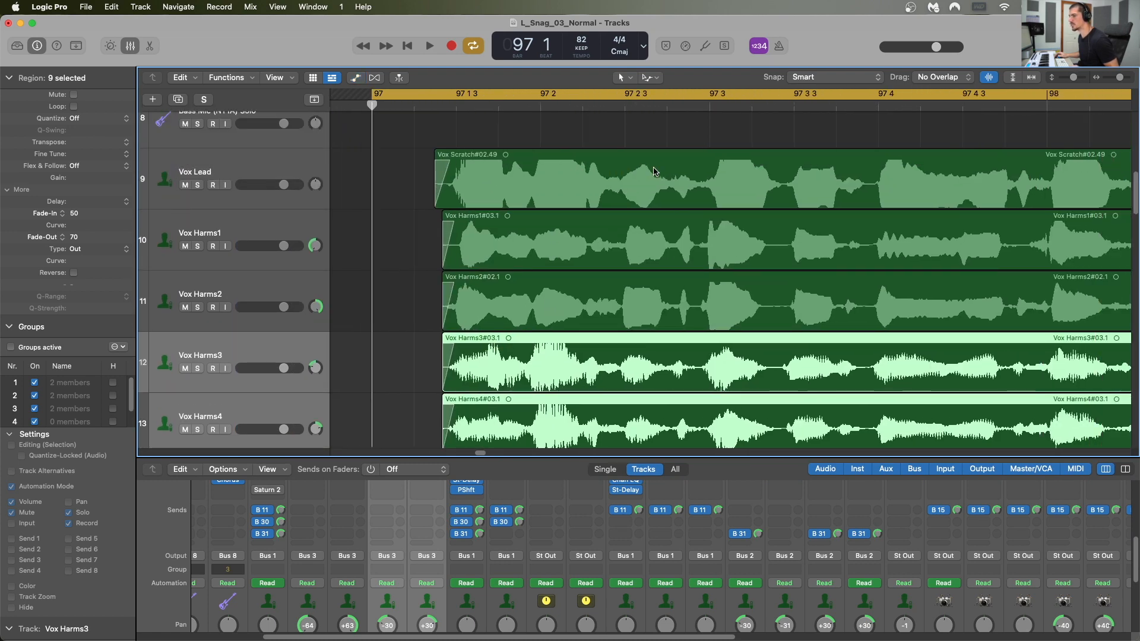
{"action": "scroll", "coordinate": [653, 172], "scroll_direction": "right", "scroll_amount": 4}
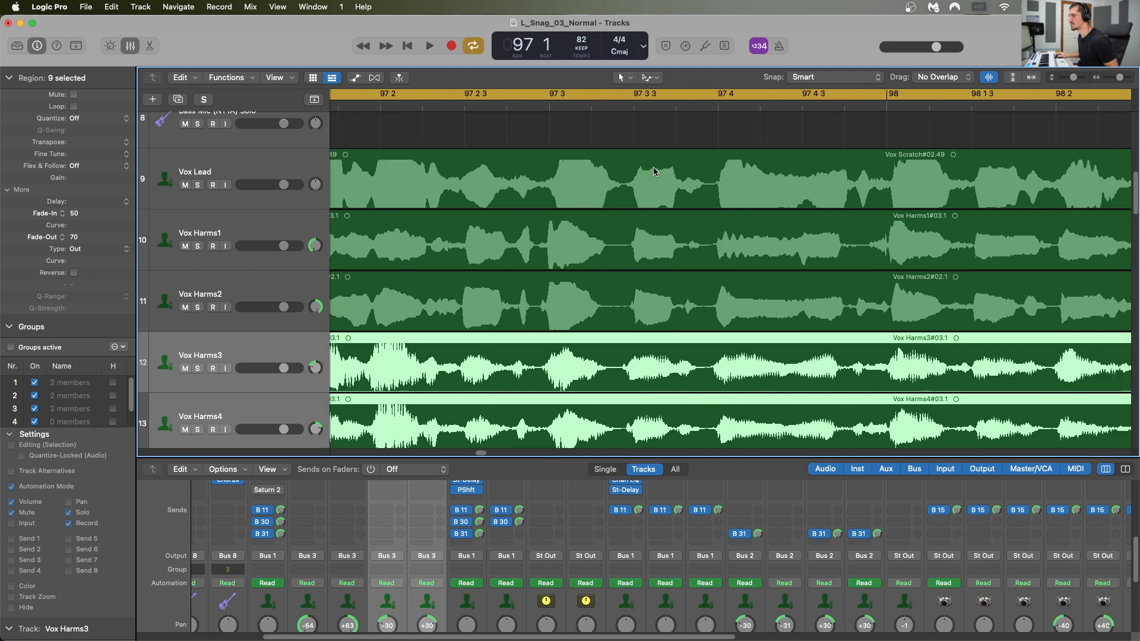
{"action": "scroll", "coordinate": [654, 172], "scroll_direction": "right", "scroll_amount": 2}
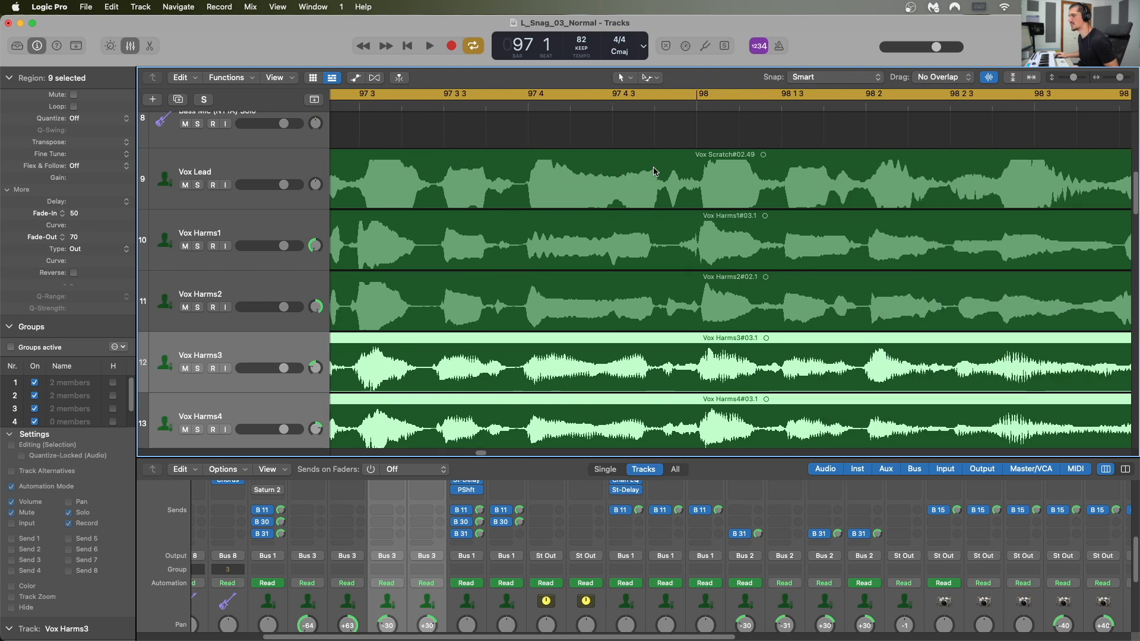
{"action": "scroll", "coordinate": [655, 172], "scroll_direction": "right", "scroll_amount": 8}
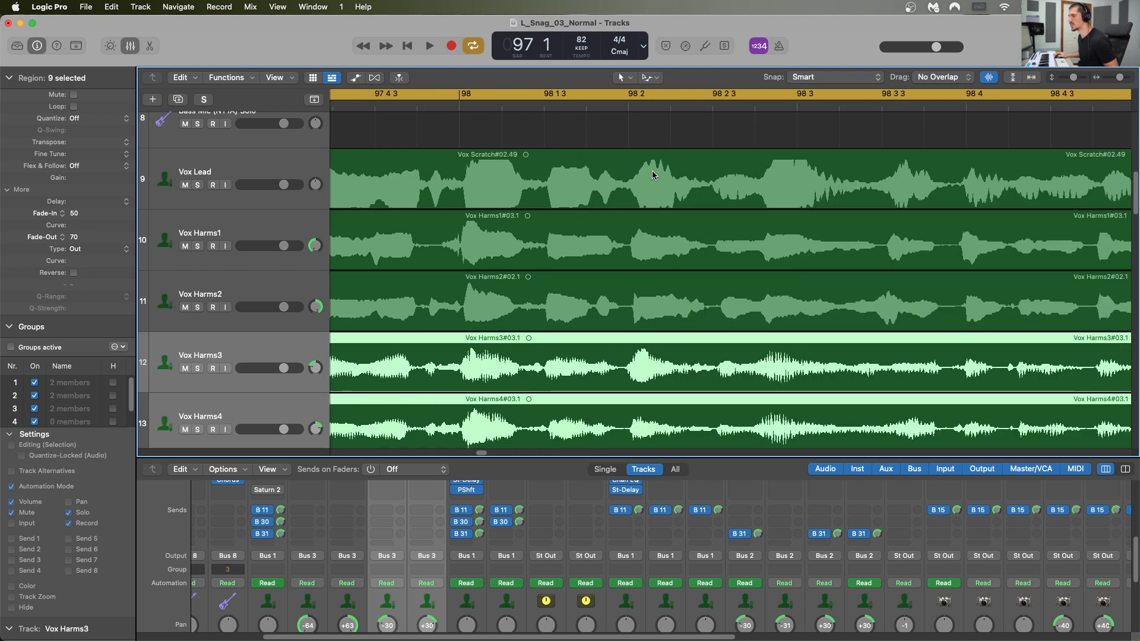
{"action": "scroll", "coordinate": [652, 172], "scroll_direction": "right", "scroll_amount": 10}
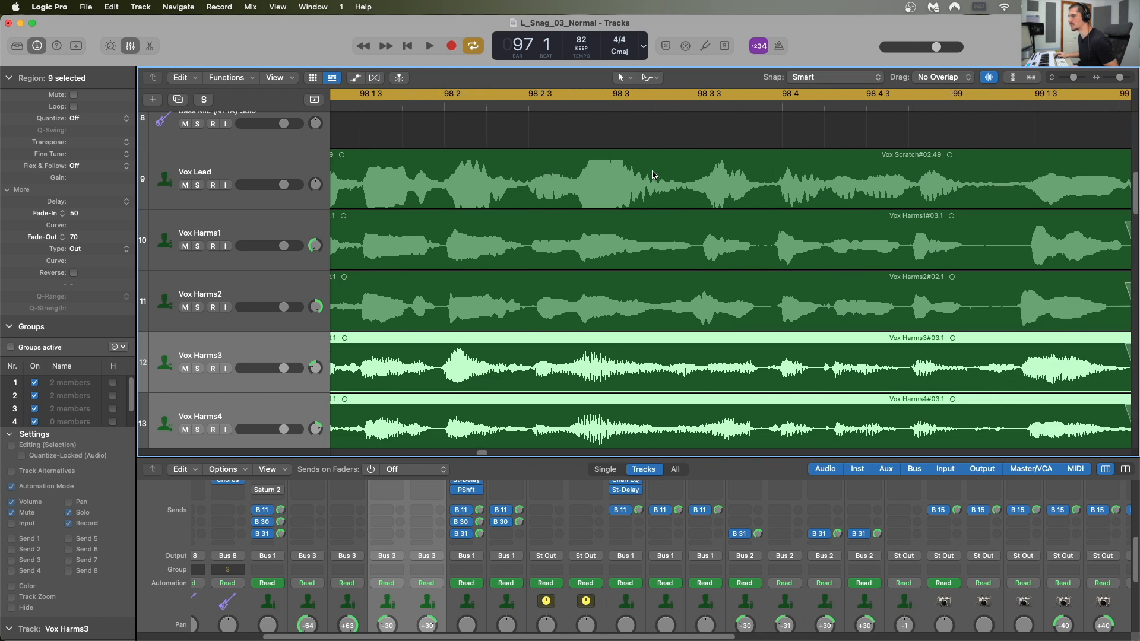
{"action": "scroll", "coordinate": [653, 176], "scroll_direction": "right", "scroll_amount": 20}
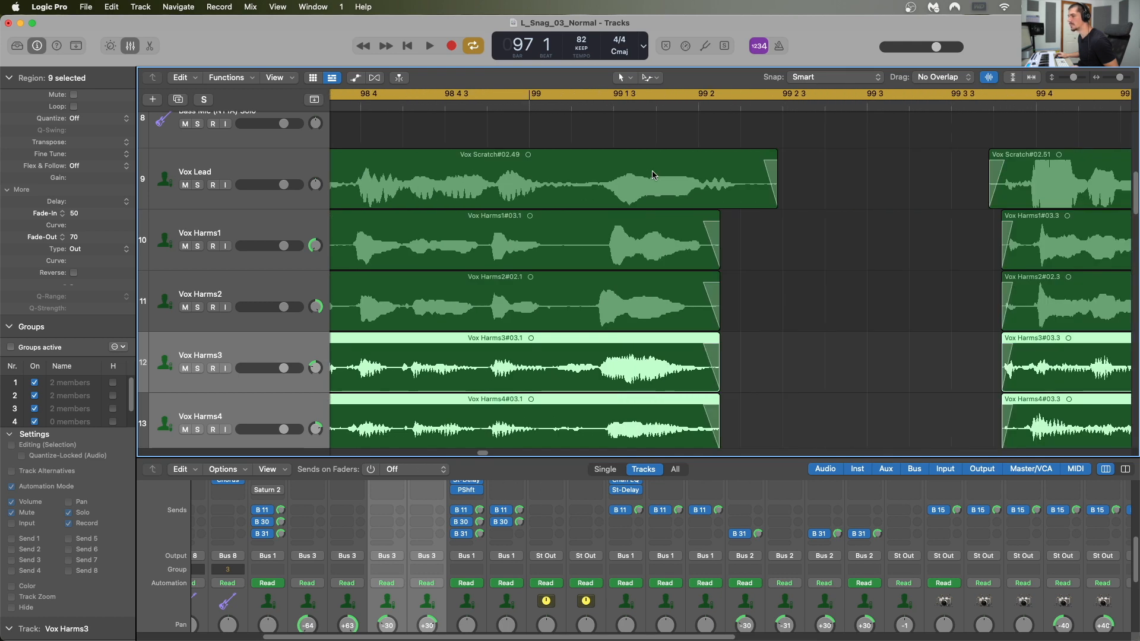
{"action": "scroll", "coordinate": [653, 175], "scroll_direction": "right", "scroll_amount": 14}
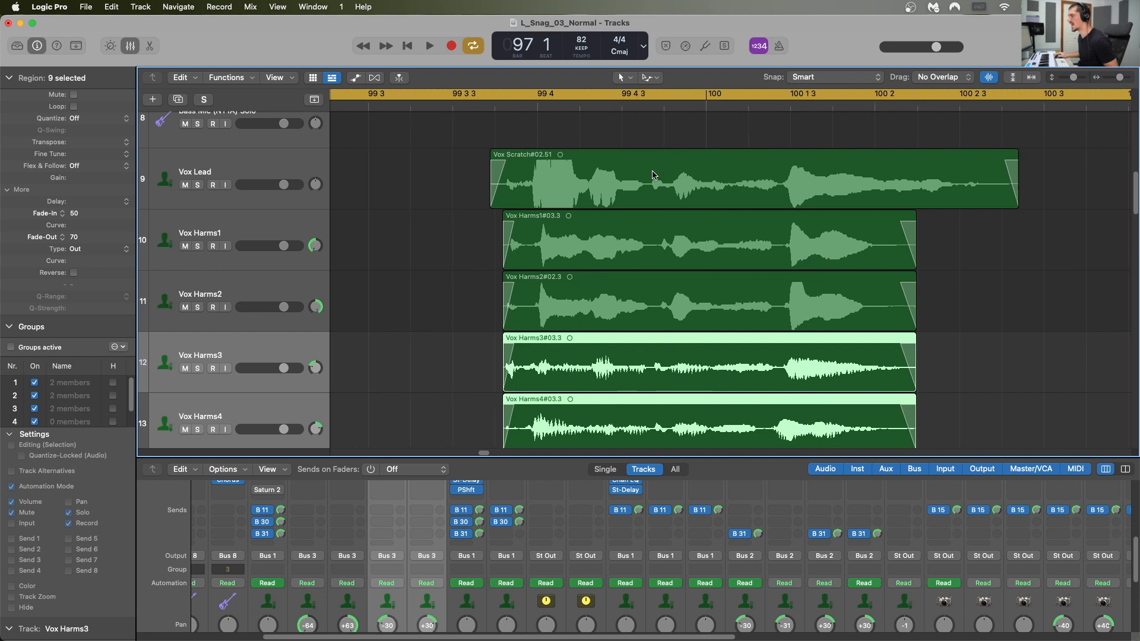
{"action": "scroll", "coordinate": [652, 175], "scroll_direction": "right", "scroll_amount": 18}
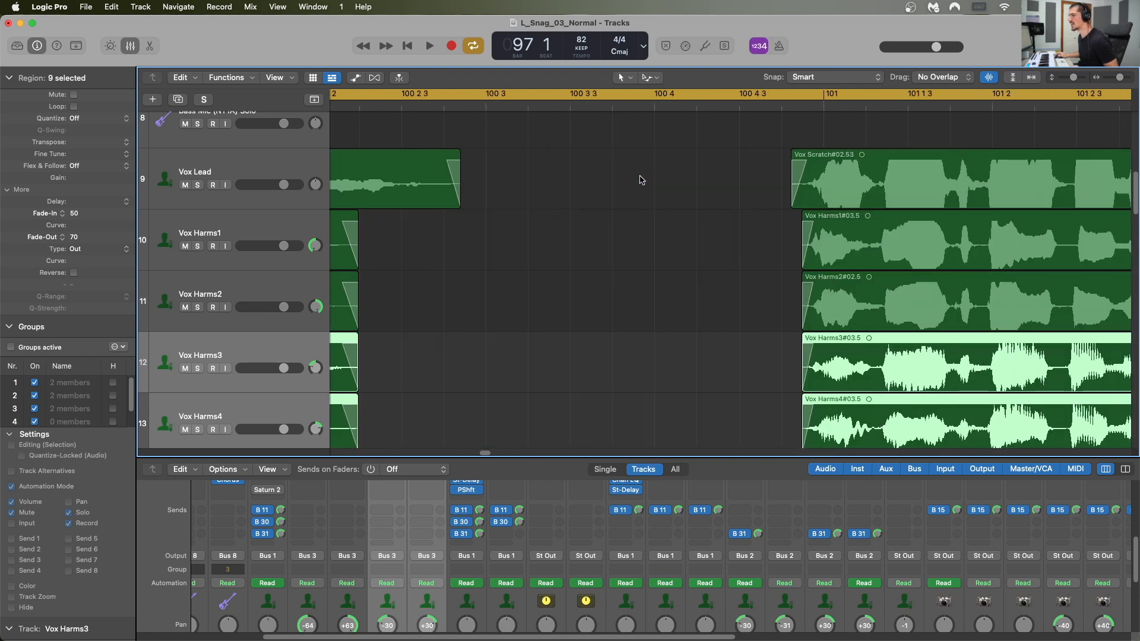
{"action": "scroll", "coordinate": [639, 176], "scroll_direction": "right", "scroll_amount": 8}
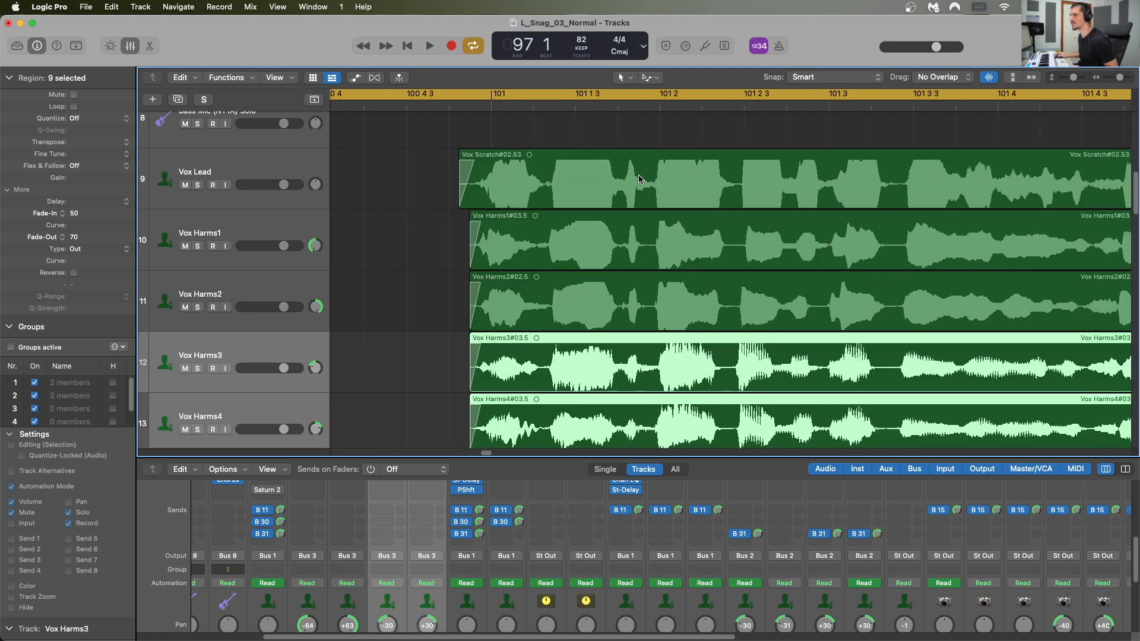
{"action": "scroll", "coordinate": [639, 178], "scroll_direction": "right", "scroll_amount": 2}
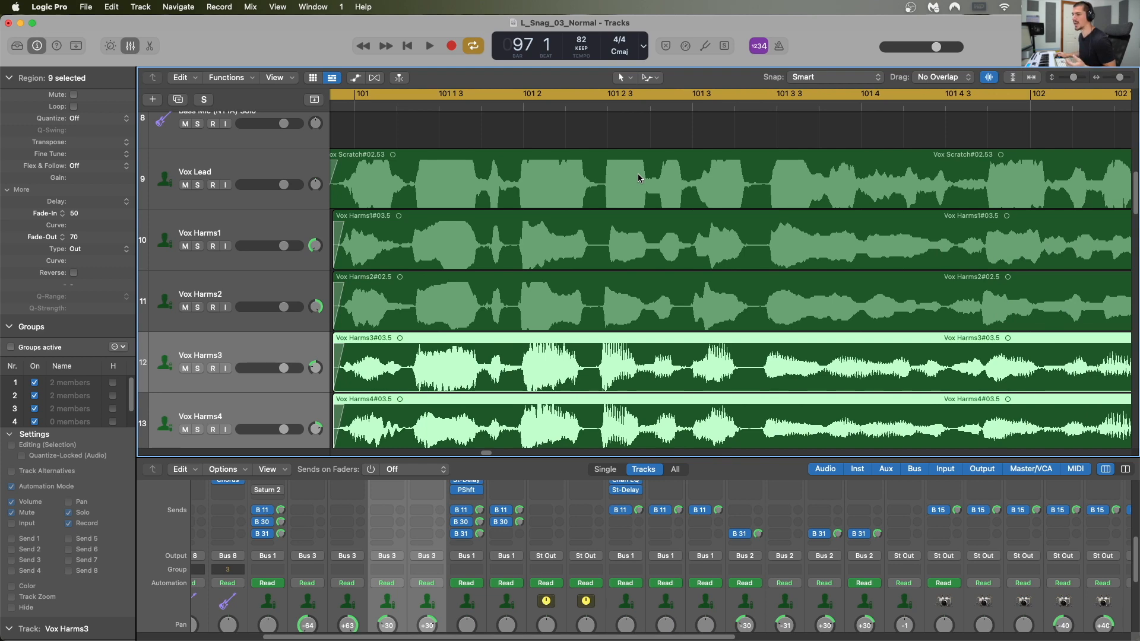
- Highlight the Vox Harms1–2 track pair, followed by the Vox Harms3–4 pair, across bars 97 to 104
{"action": "key", "text": "super+Left"}
{"action": "key", "text": "super+Left"}
{"action": "key", "text": "super+Left"}
{"action": "key", "text": "super+Left"}
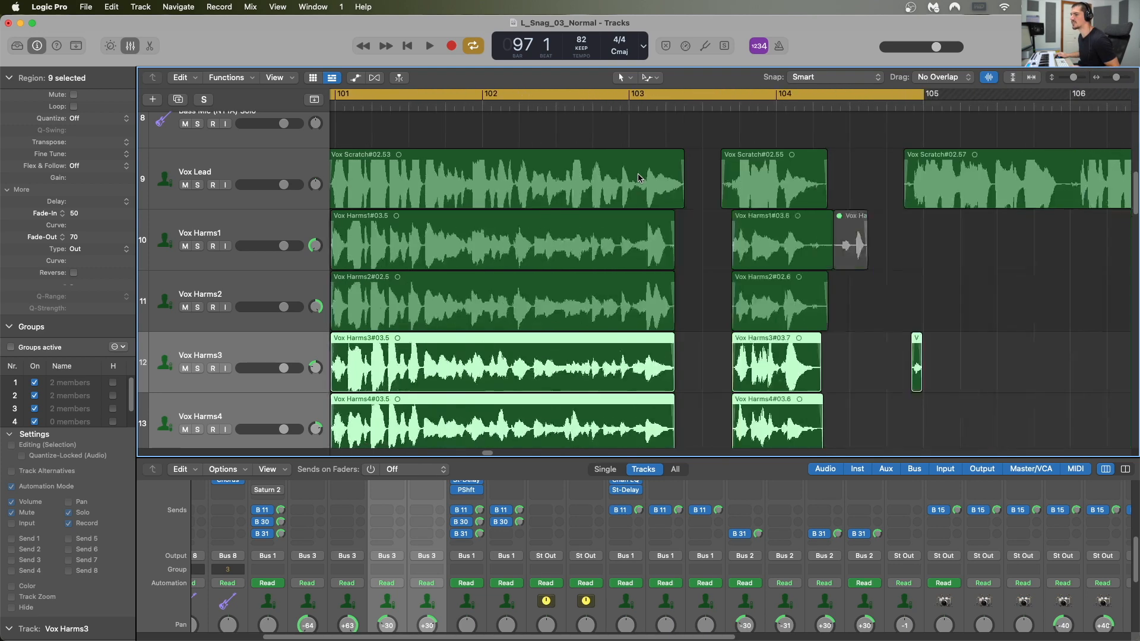
{"action": "key", "text": "z"}
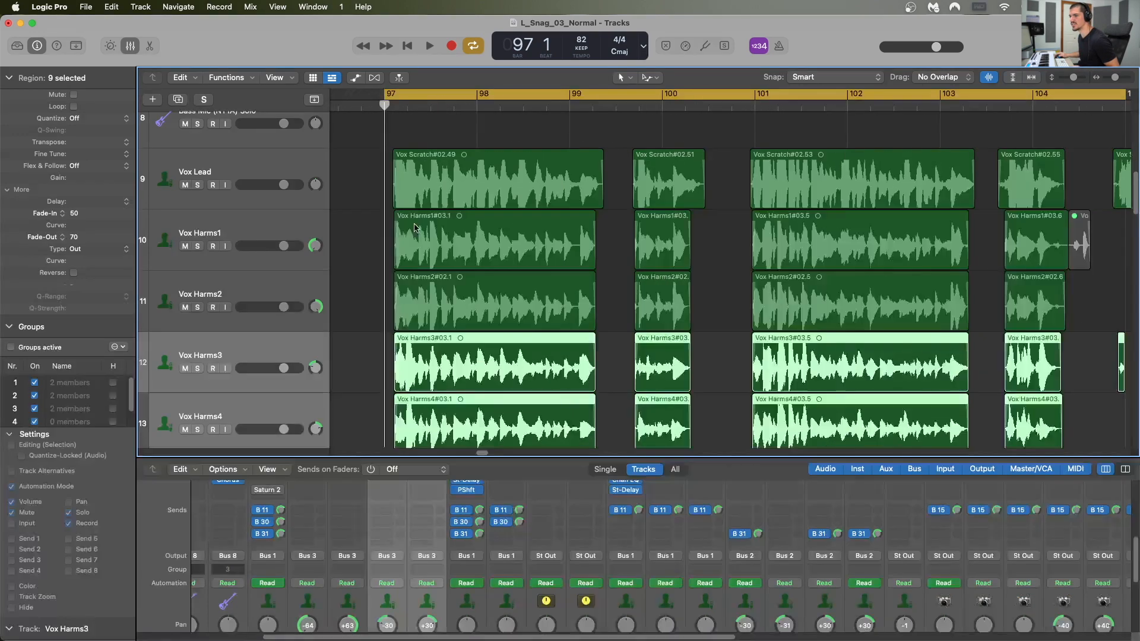
{"action": "left_click", "coordinate": [271, 233]}
{"action": "left_click", "coordinate": [268, 295], "text": "shift"}
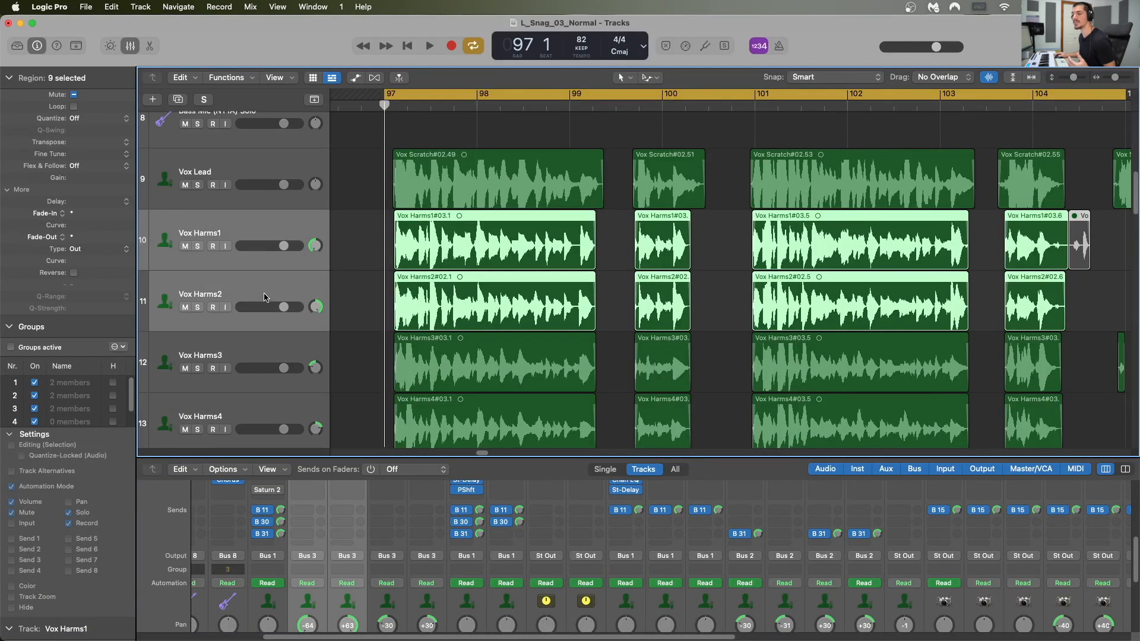
{"action": "left_click", "coordinate": [236, 373]}
{"action": "left_click", "coordinate": [235, 397], "text": "shift"}
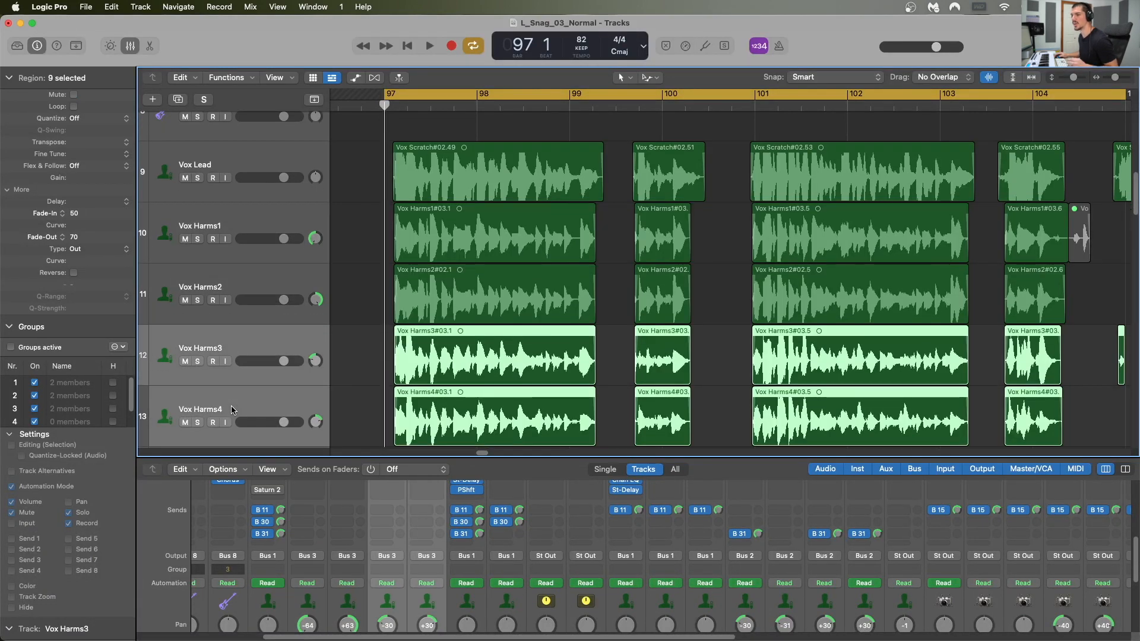
- Place the playhead at bar 98, highlight Vox Harms1 and Vox Harms3 individually, and select Vox Harms2 together with Vox Harms4
{"action": "left_click", "coordinate": [477, 102]}
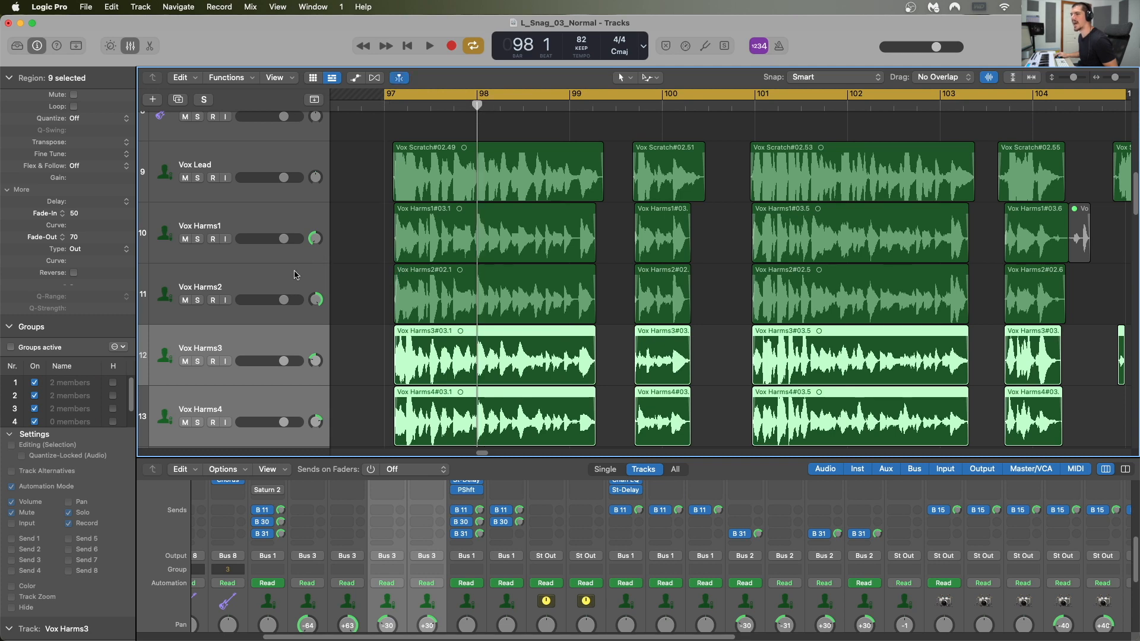
{"action": "left_click", "coordinate": [304, 272]}
{"action": "left_click", "coordinate": [255, 227]}
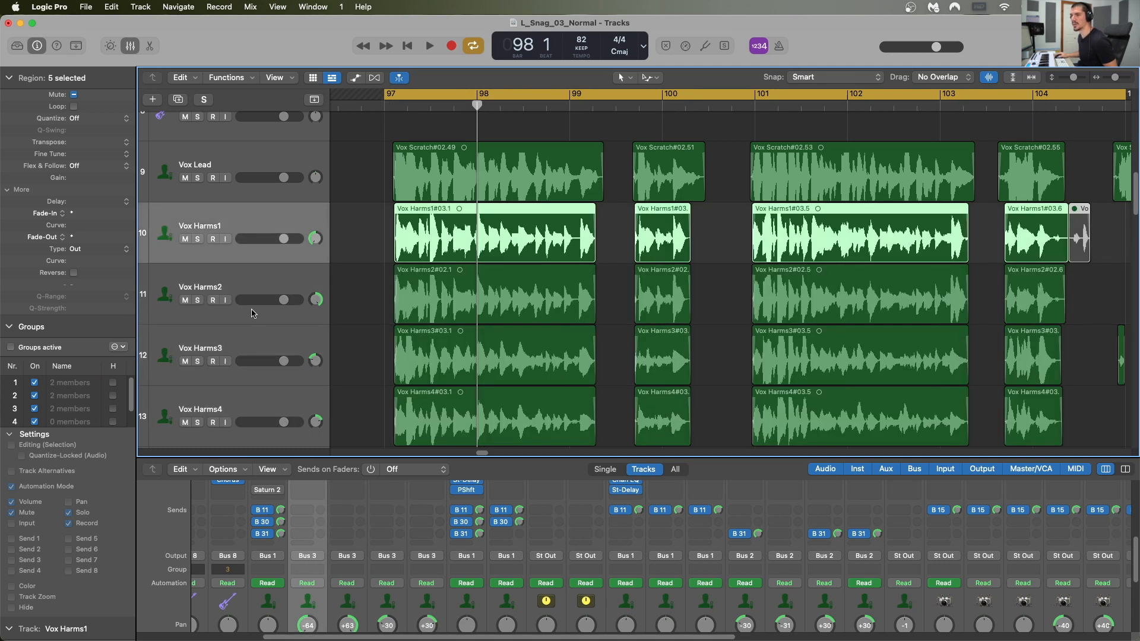
{"action": "left_click", "coordinate": [253, 344]}
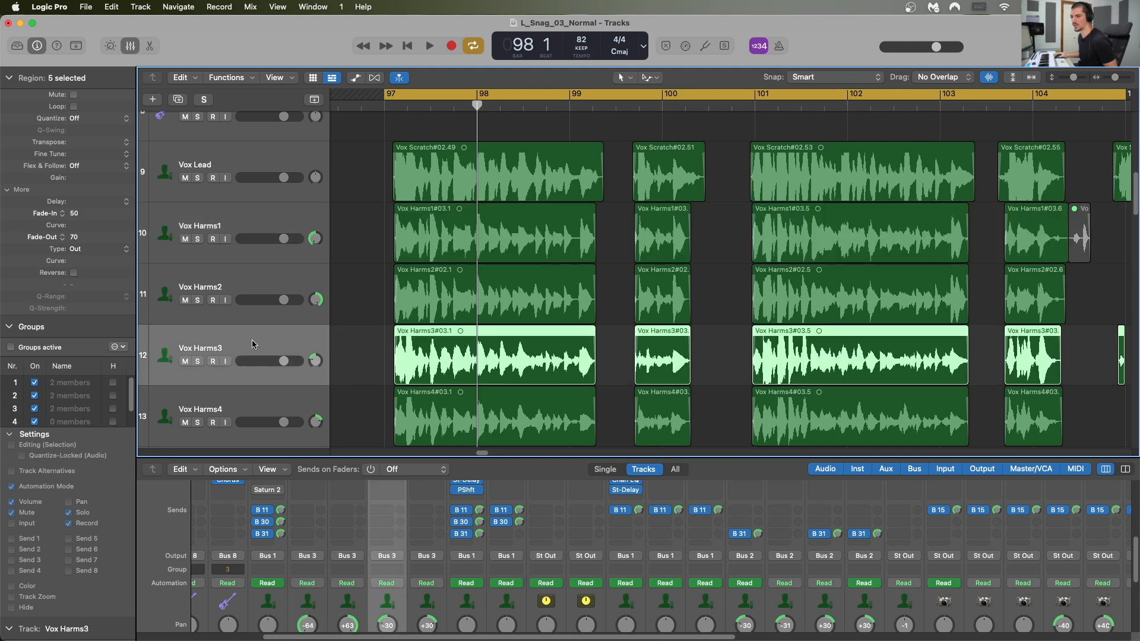
{"action": "left_click", "coordinate": [236, 289]}
{"action": "left_click", "coordinate": [249, 398], "text": "super"}
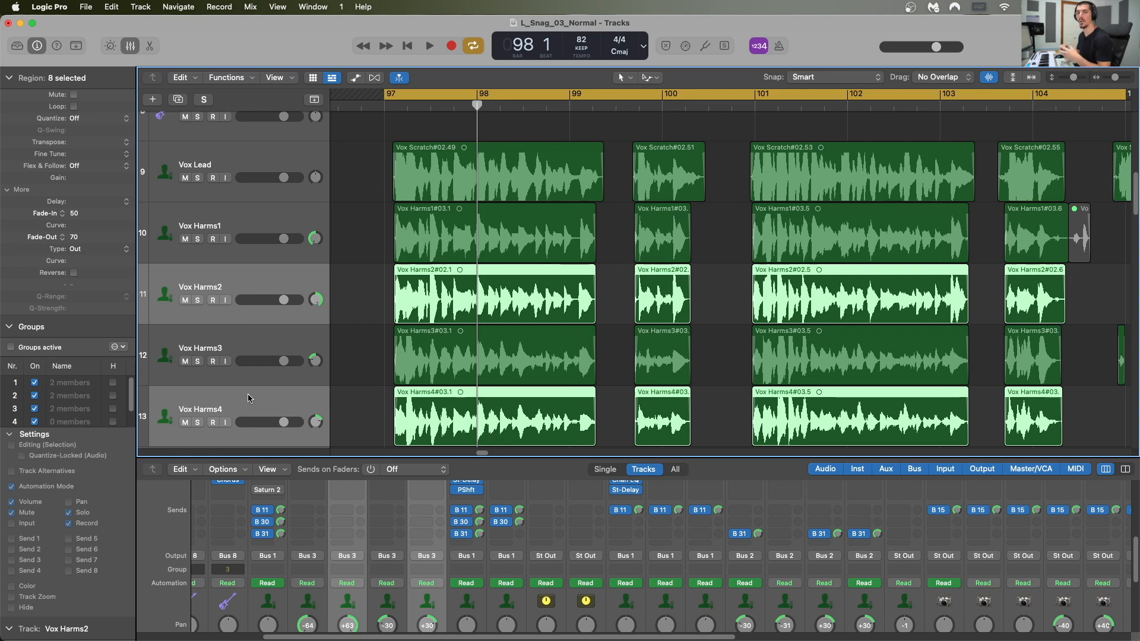
- Highlight Vox Harms1, Vox Harms2, Vox Harms3 and Vox Harms4 one at a time
{"action": "left_click", "coordinate": [298, 277], "text": "super"}
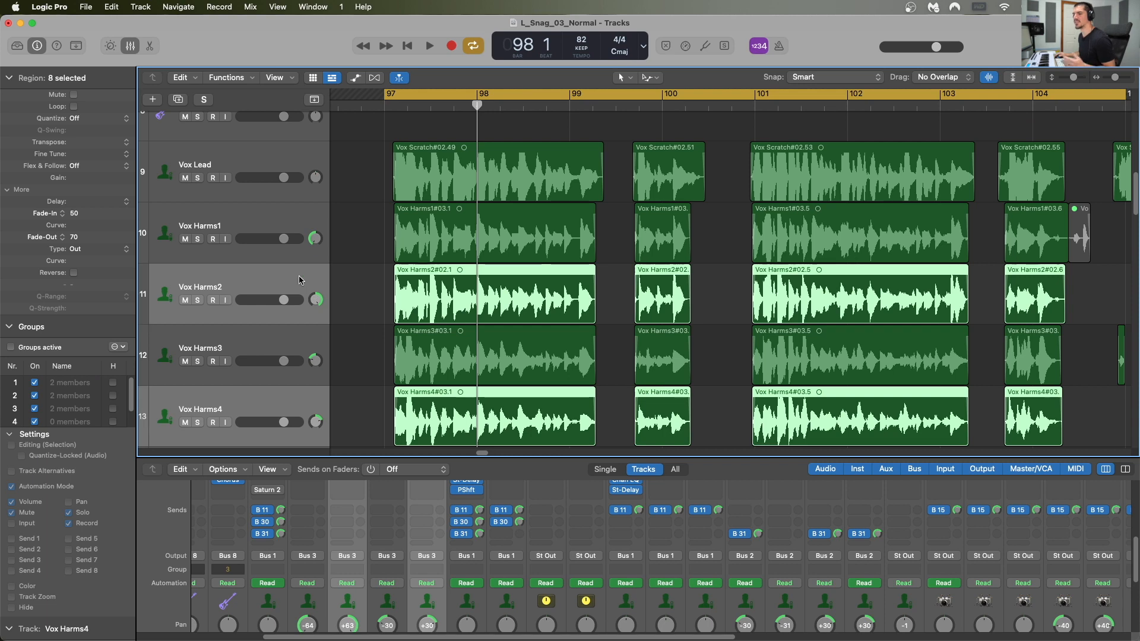
{"action": "left_click", "coordinate": [300, 226]}
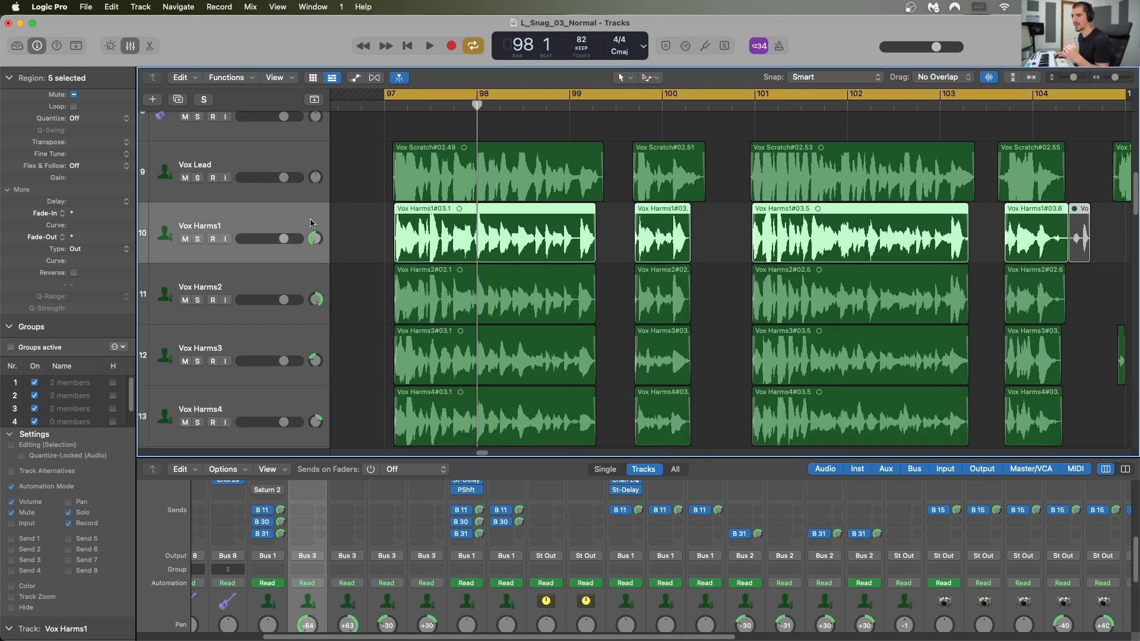
{"action": "left_click", "coordinate": [302, 278]}
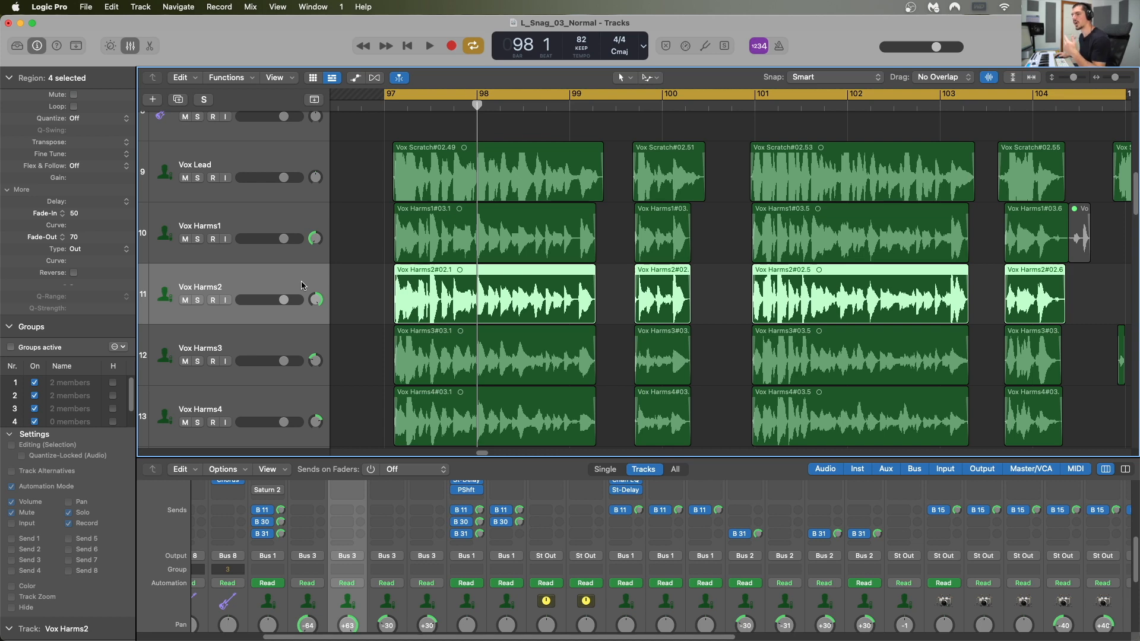
{"action": "left_click", "coordinate": [300, 344]}
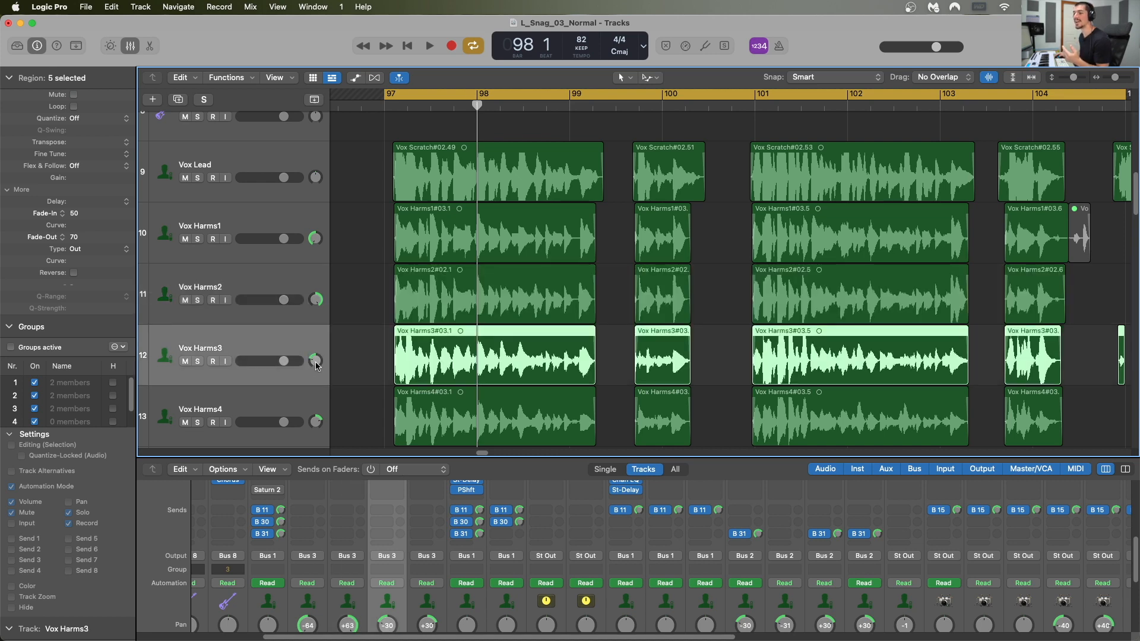
{"action": "left_click", "coordinate": [310, 402]}
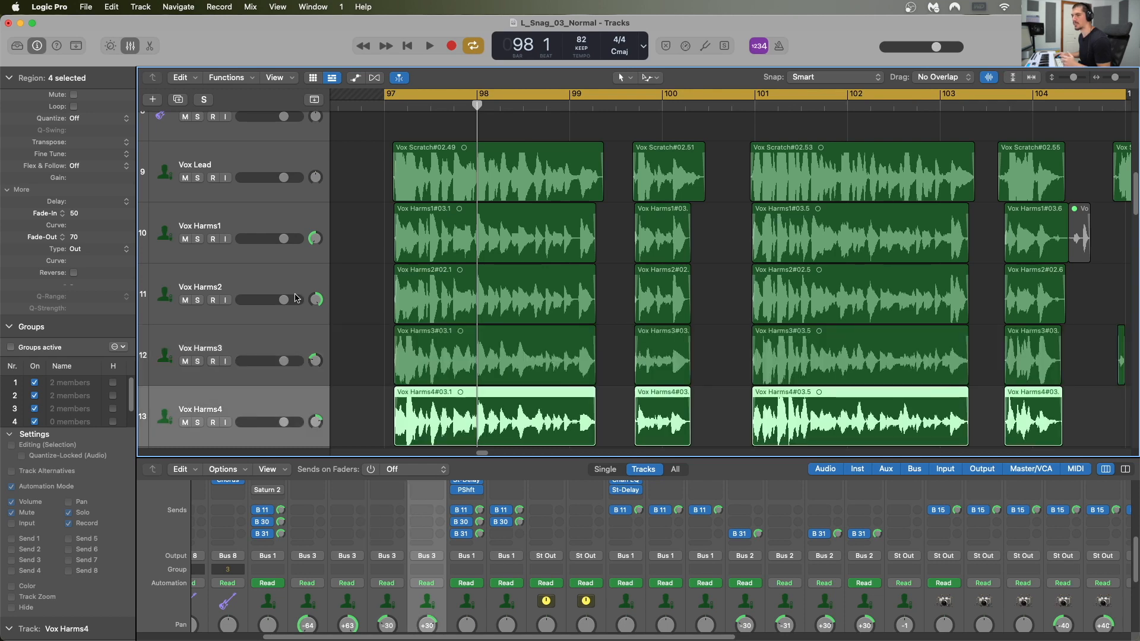
- Mute the Vox Harms2 and Vox Harms4 tracks and select Vox Harms1
{"action": "left_click", "coordinate": [185, 300]}
{"action": "left_click", "coordinate": [185, 423]}
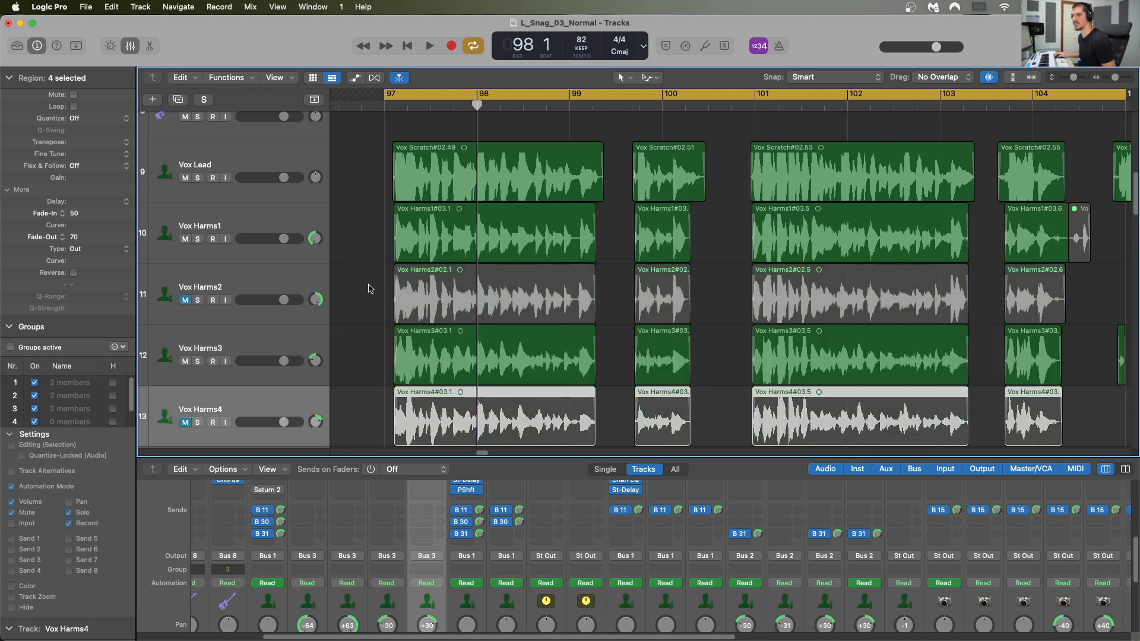
{"action": "left_click", "coordinate": [289, 223]}
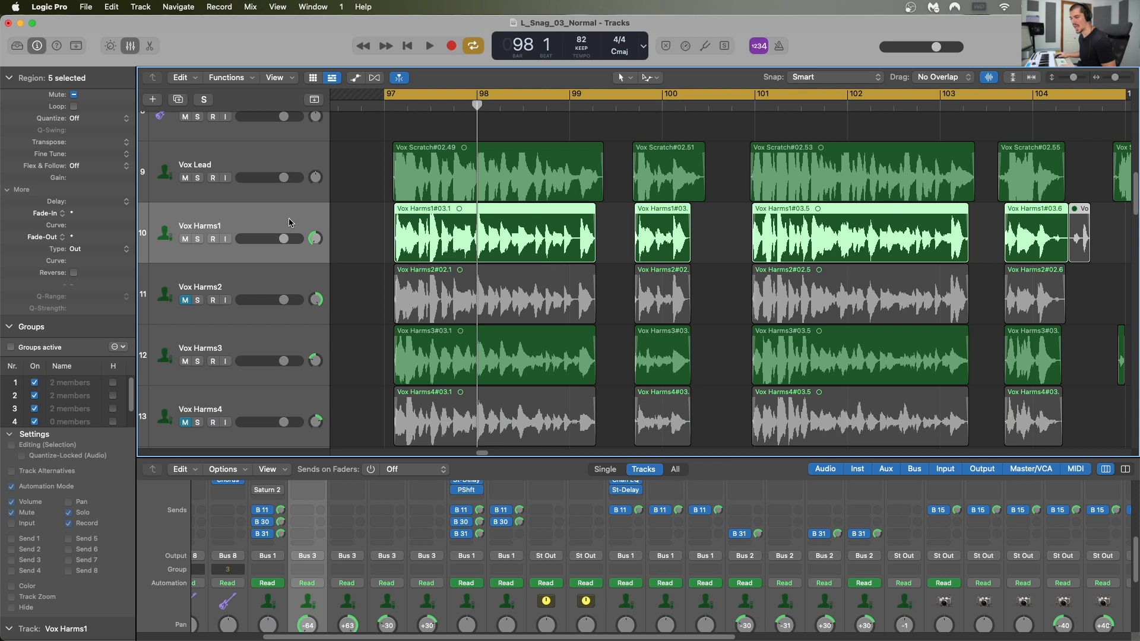
- Reset the pan of Vox Harms3 and Vox Harms1 to 0 and mute Vox Harms3
{"action": "left_click", "coordinate": [287, 339]}
{"action": "left_click", "coordinate": [316, 360], "text": "alt"}
{"action": "left_click", "coordinate": [316, 238], "text": "alt"}
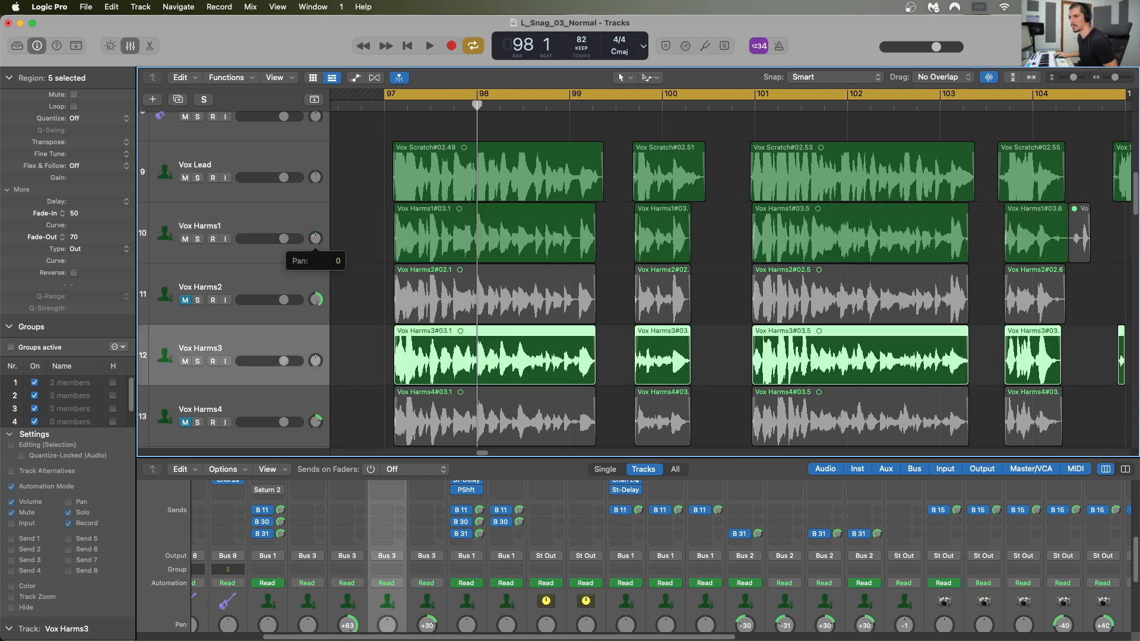
{"action": "left_click", "coordinate": [185, 361]}
- Compare the Vox Harms1 and Vox Harms2 waveforms up close against Vox Lead between bars 97 and 98
{"action": "left_click", "coordinate": [318, 288]}
{"action": "key", "text": "super+Right"}
{"action": "key", "text": "super+Right"}
{"action": "key", "text": "super+Right"}
{"action": "key", "text": "super+Right"}
{"action": "key", "text": "super+Right"}
{"action": "key", "text": "super+Right"}
{"action": "key", "text": "super+Right"}
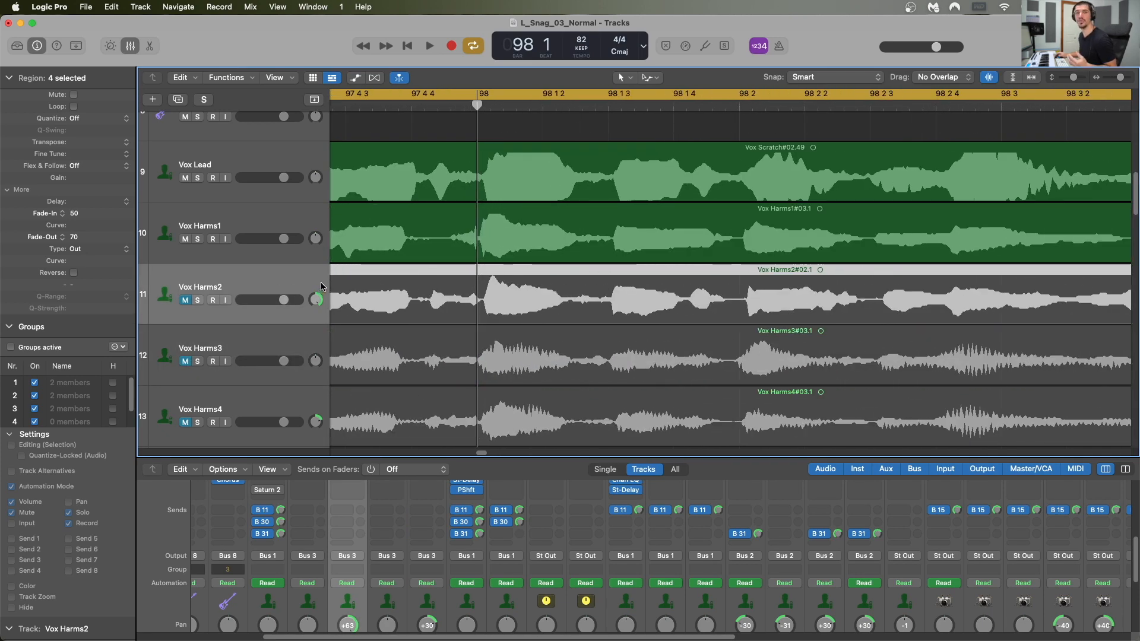
{"action": "scroll", "coordinate": [514, 303], "scroll_direction": "left", "scroll_amount": 5}
{"action": "left_click", "coordinate": [509, 232]}
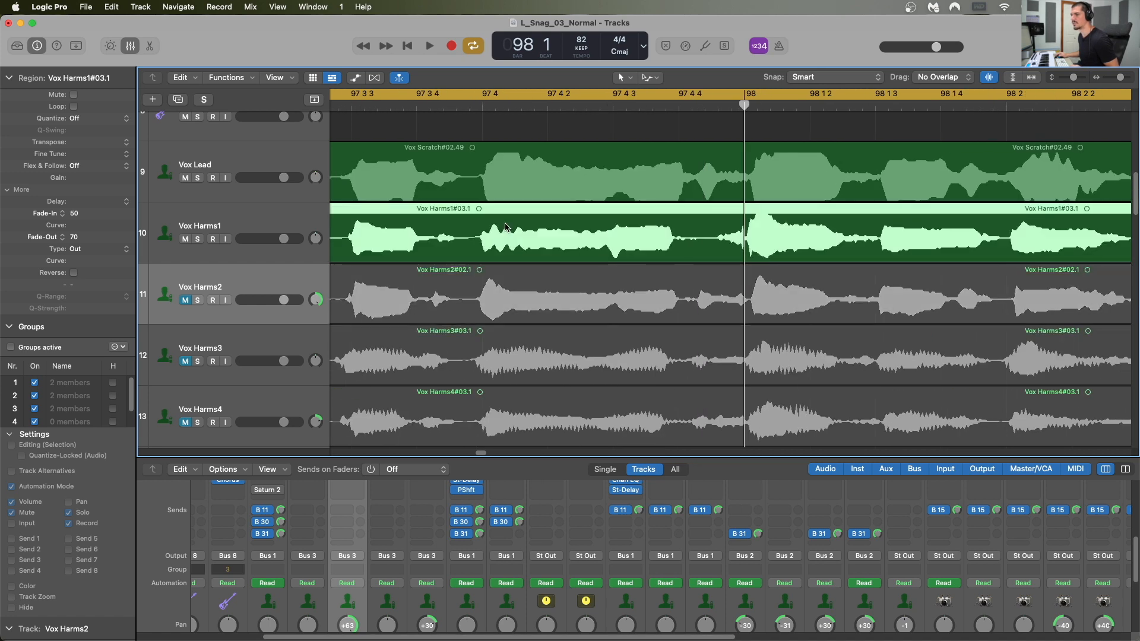
{"action": "left_click", "coordinate": [501, 289]}
{"action": "scroll", "coordinate": [501, 289], "scroll_direction": "left", "scroll_amount": 5}
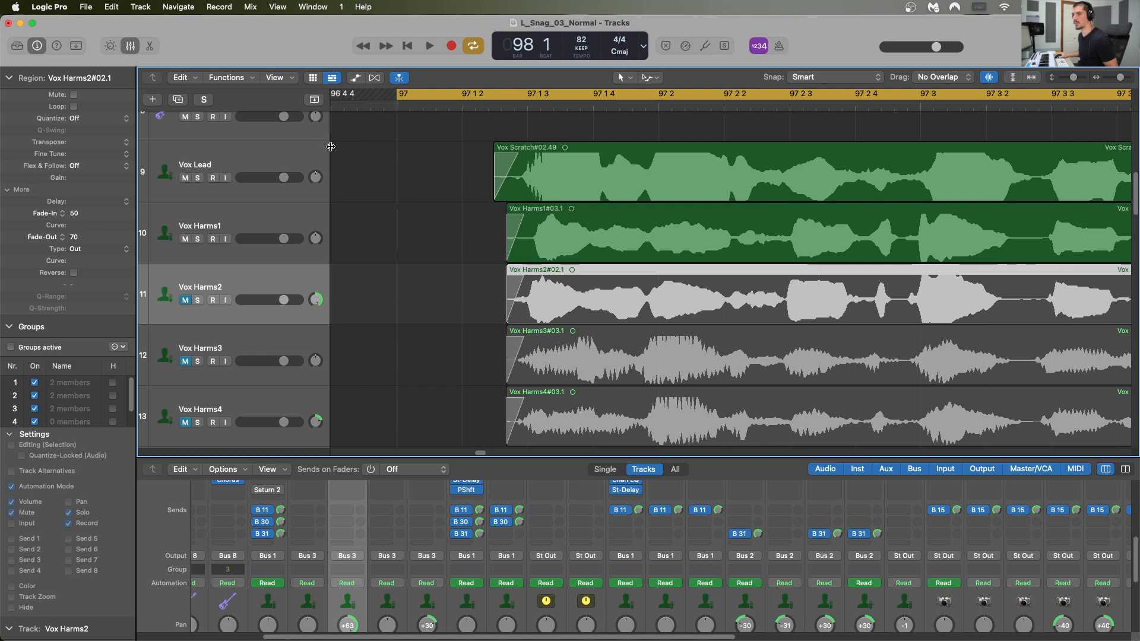
- Mark the first Vox Lead onset near 97 1 3 with the playhead and examine how the harmony entries align with it
{"action": "left_click", "coordinate": [274, 167]}
{"action": "left_click", "coordinate": [526, 105]}
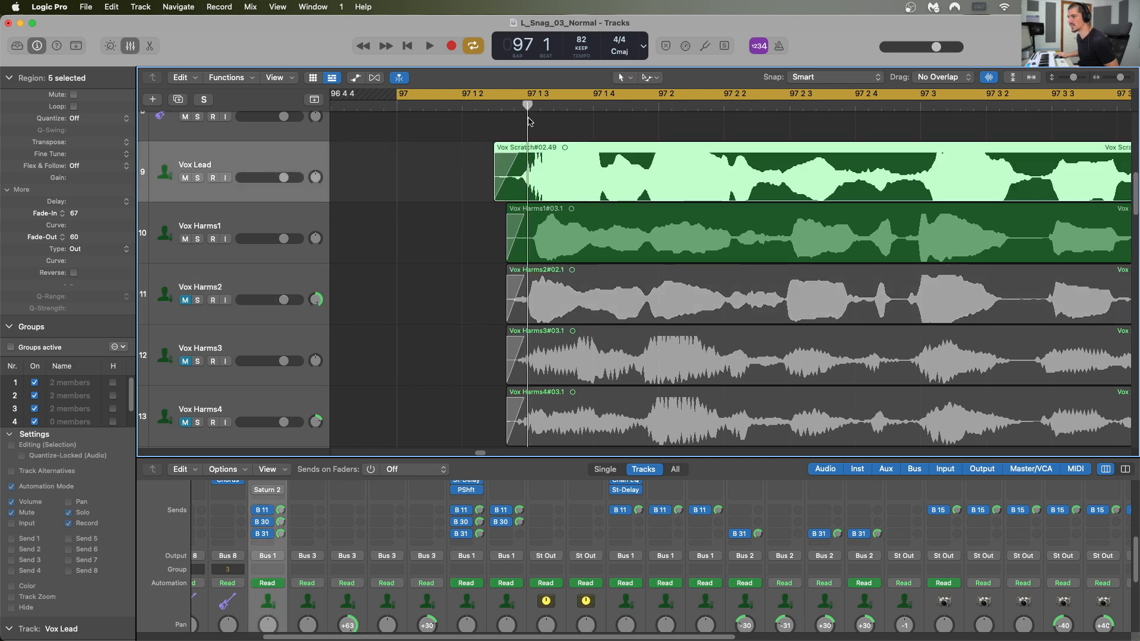
{"action": "key", "text": "super+Right"}
{"action": "key", "text": "super+Right"}
{"action": "key", "text": "super+Right"}
{"action": "key", "text": "super+Right"}
{"action": "key", "text": "super+Left"}
{"action": "key", "text": "super+Left"}
{"action": "key", "text": "super+Left"}
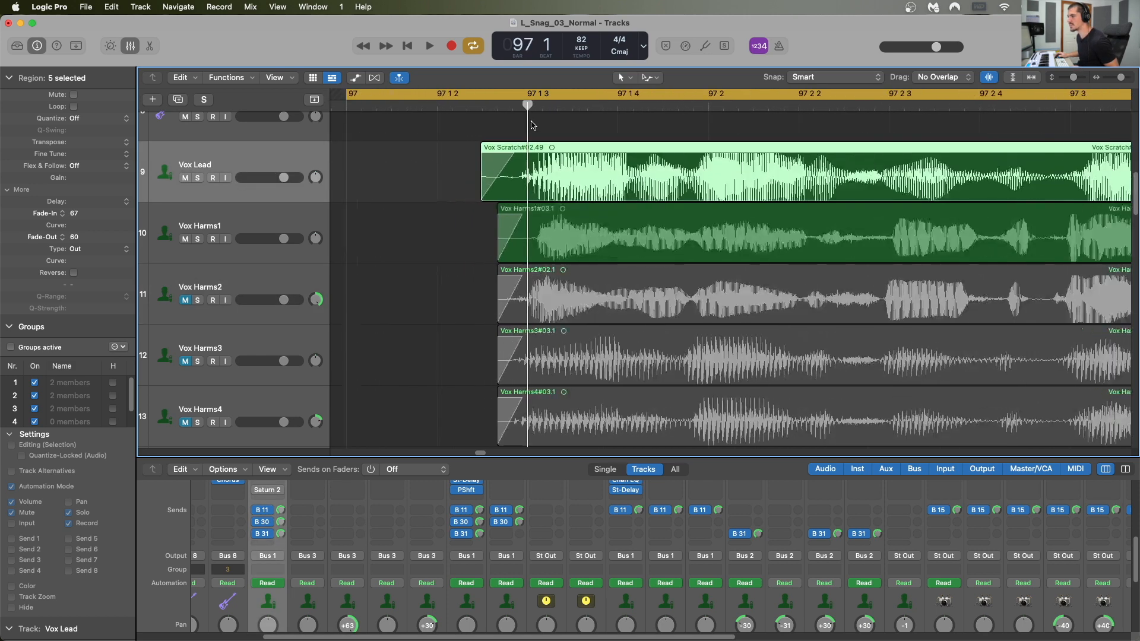
{"action": "key", "text": "super+Left"}
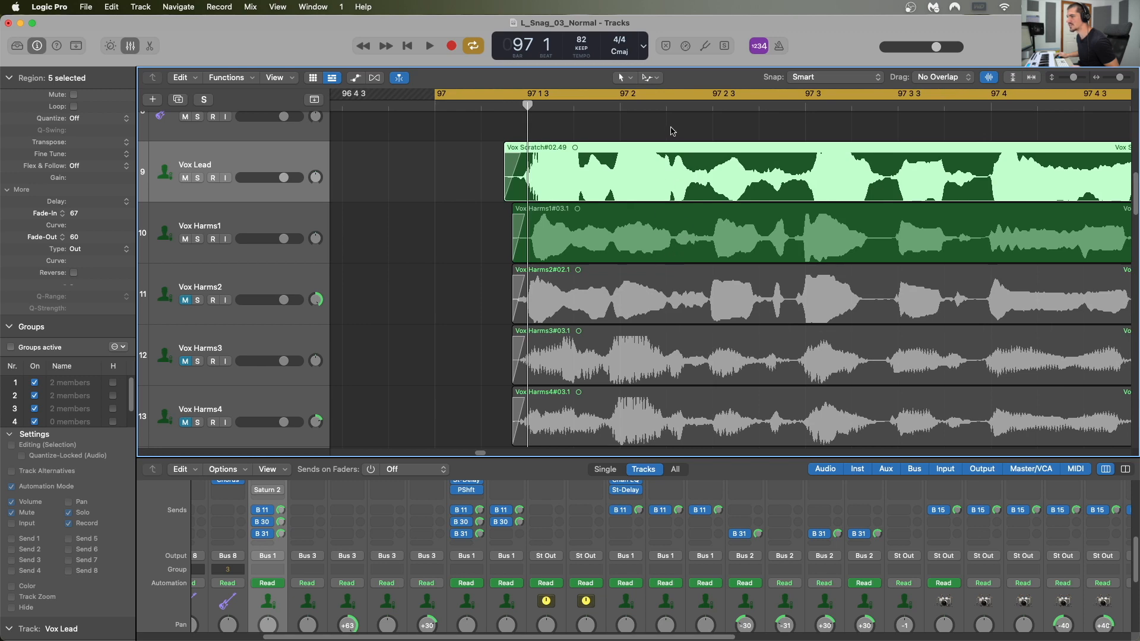
- Increase the track height, reduce the waveform magnification and set the playhead on the lead's first onset near 97 1 3
{"action": "key", "text": "super+Down"}
{"action": "key", "text": "super+Down"}
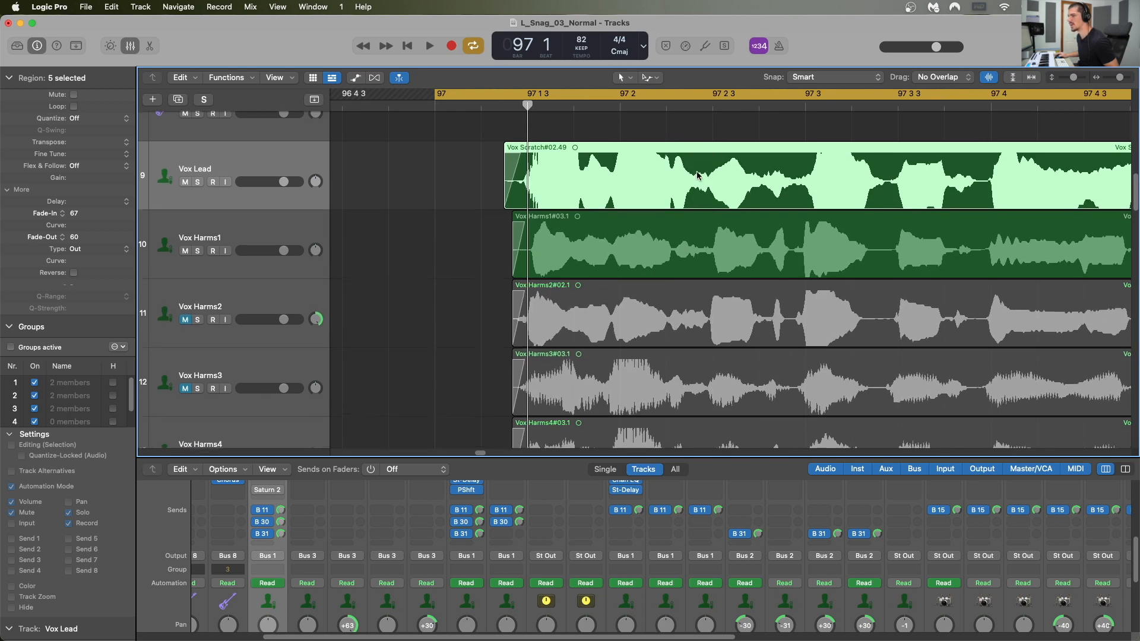
{"action": "left_click_drag", "start_coordinate": [990, 85], "coordinate": [990, 126]}
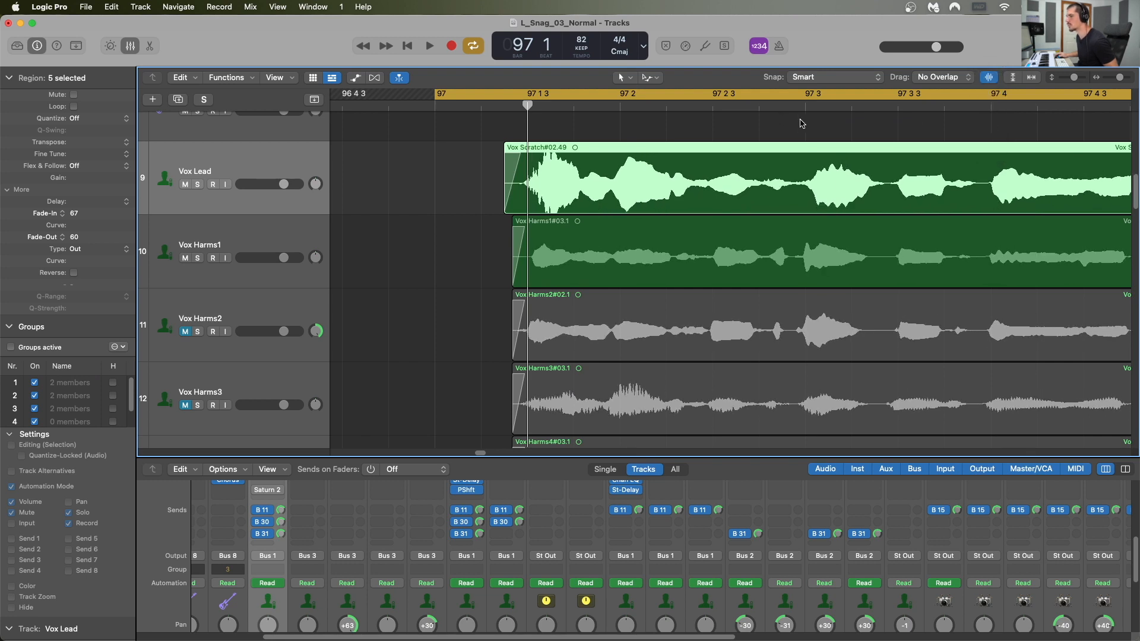
{"action": "left_click_drag", "start_coordinate": [595, 106], "coordinate": [527, 99]}
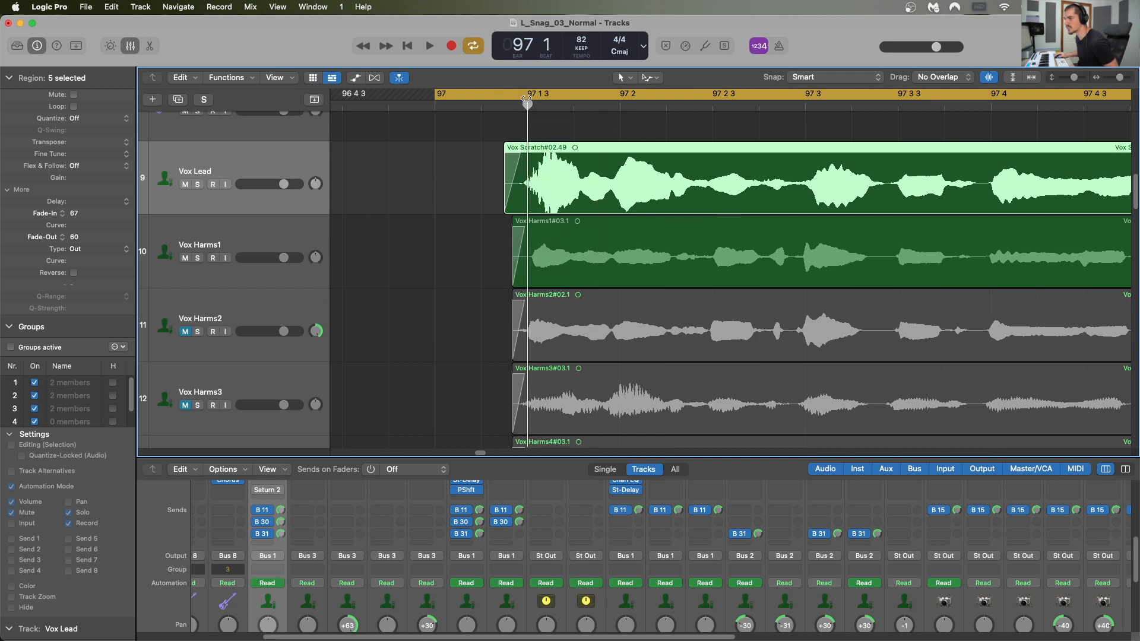
- Turn off cycle mode and solo Vox Lead and Vox Harms1 during a brief playback
{"action": "key", "text": "c"}
{"action": "key", "text": "space"}
{"action": "key", "text": "space"}
{"action": "left_click", "coordinate": [197, 185]}
{"action": "left_click", "coordinate": [200, 259]}
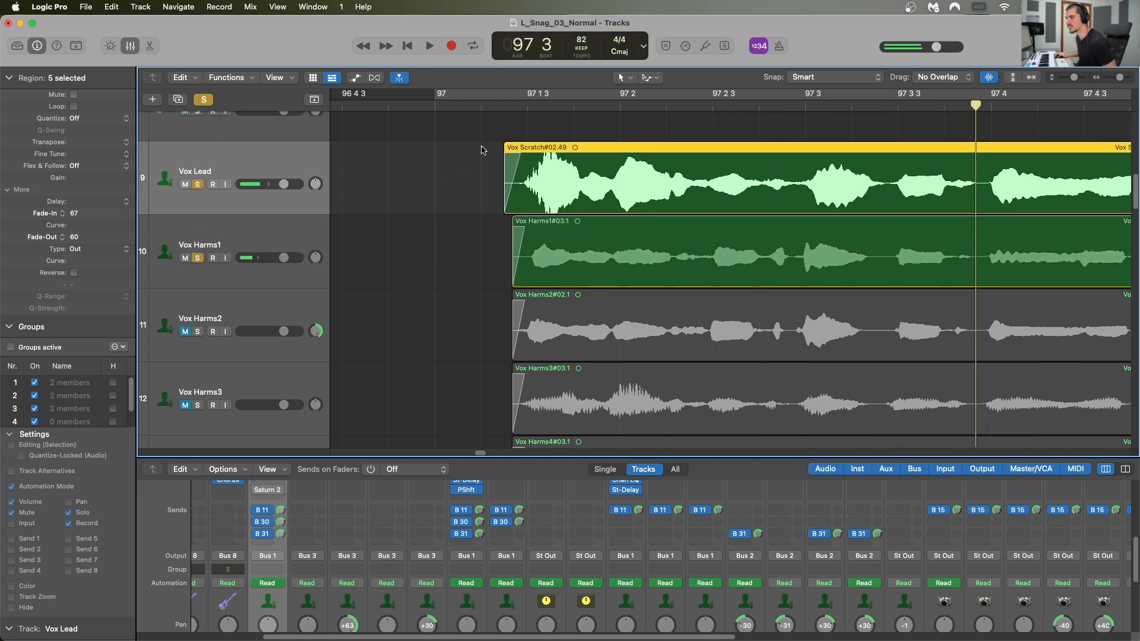
- Play the soloed Vox Lead and Vox Harms1 from the start of bar 97
{"action": "left_click", "coordinate": [427, 101]}
{"action": "key", "text": "space"}
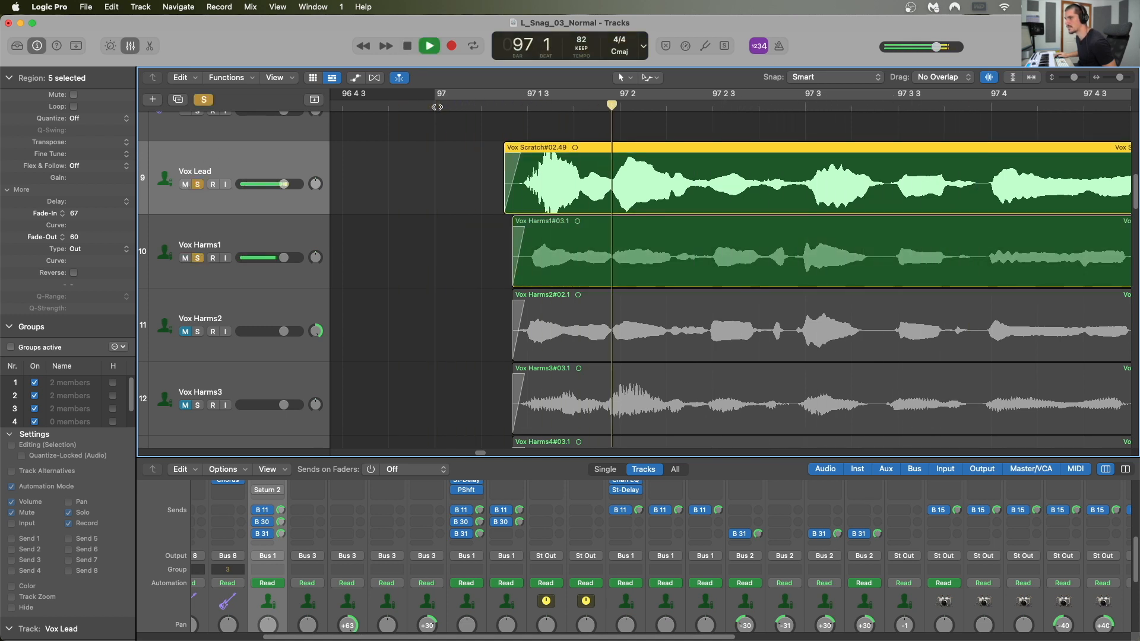
{"action": "key", "text": "space"}
- Split the Vox Harms2 region at about 97 2 3 and again just before 97 3 to isolate that short note
{"action": "left_click_drag", "start_coordinate": [814, 104], "coordinate": [804, 103]}
{"action": "left_click", "coordinate": [823, 344]}
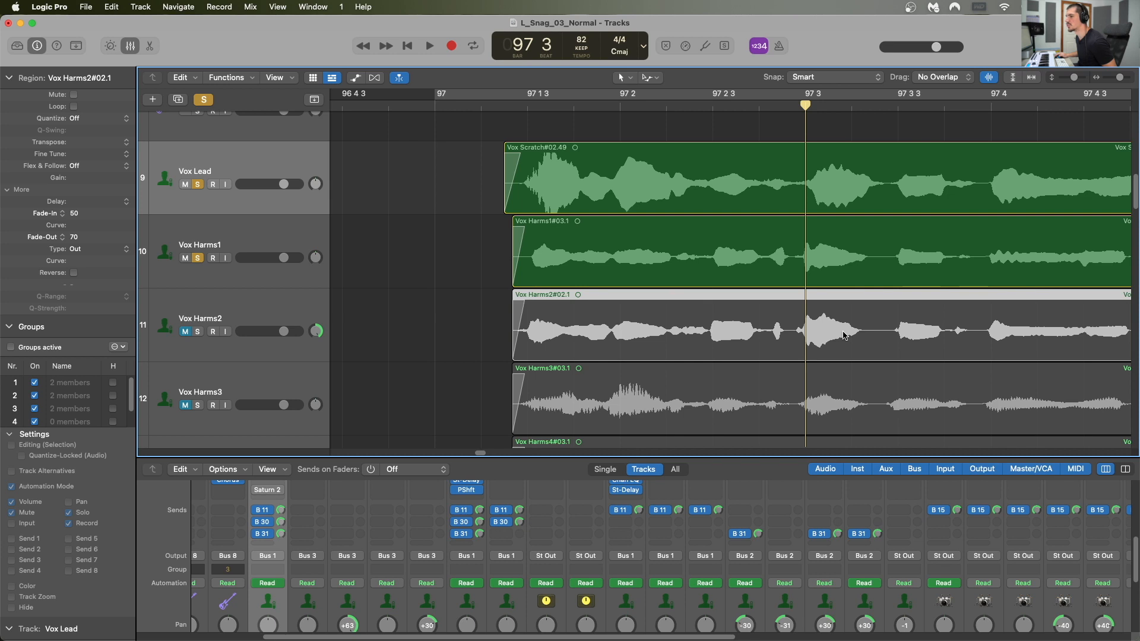
{"action": "left_click_drag", "start_coordinate": [703, 104], "coordinate": [709, 134]}
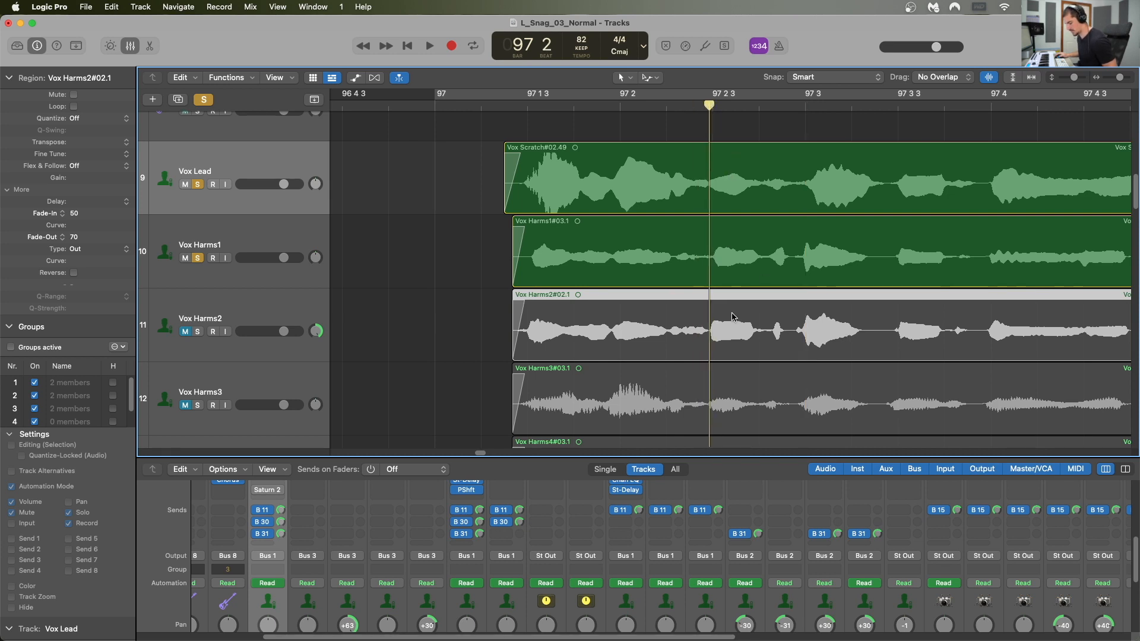
{"action": "key", "text": "super+t"}
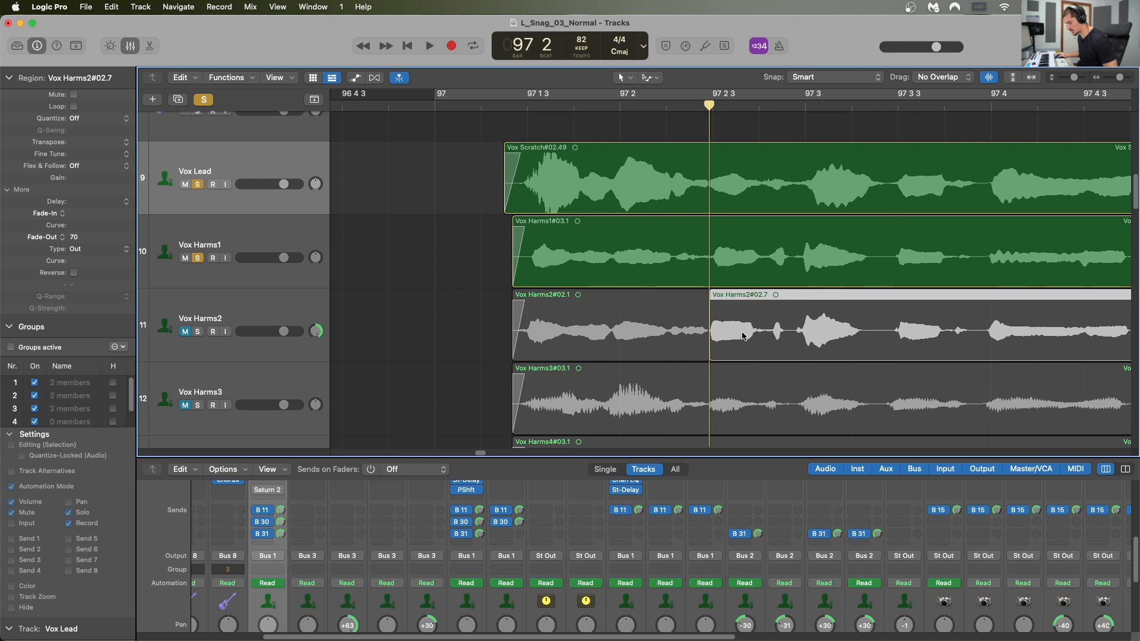
{"action": "left_click", "coordinate": [769, 116]}
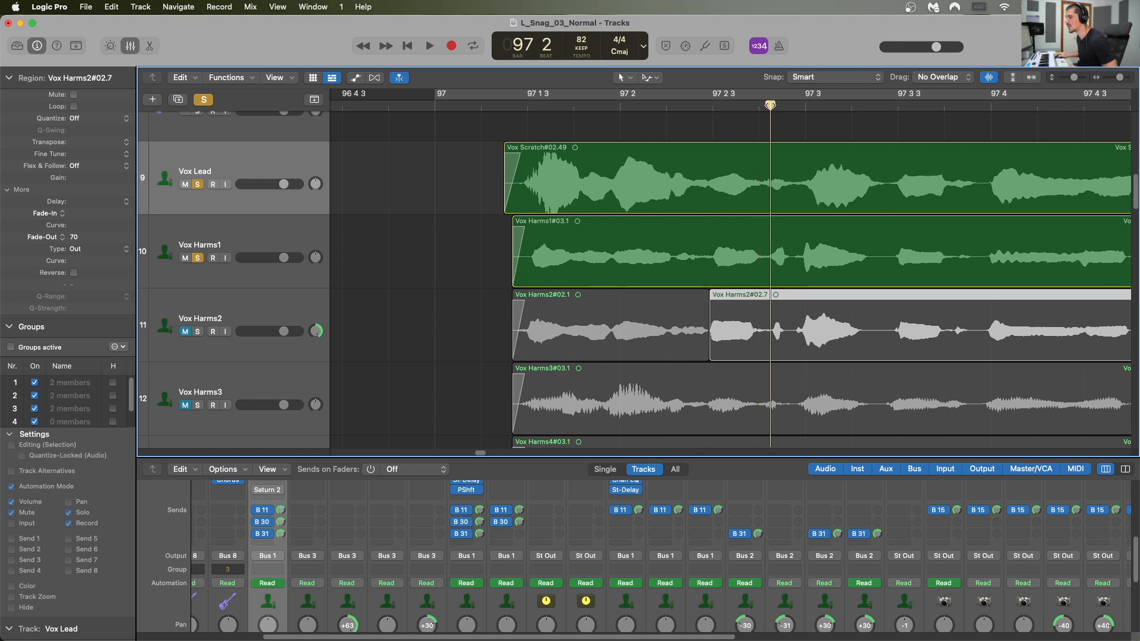
{"action": "key", "text": "super+t"}
- Move the isolated Vox Harms2 segment up onto Vox Harms1 and crossfade its edges with the EqP fade type
{"action": "left_click_drag", "start_coordinate": [736, 341], "coordinate": [738, 270]}
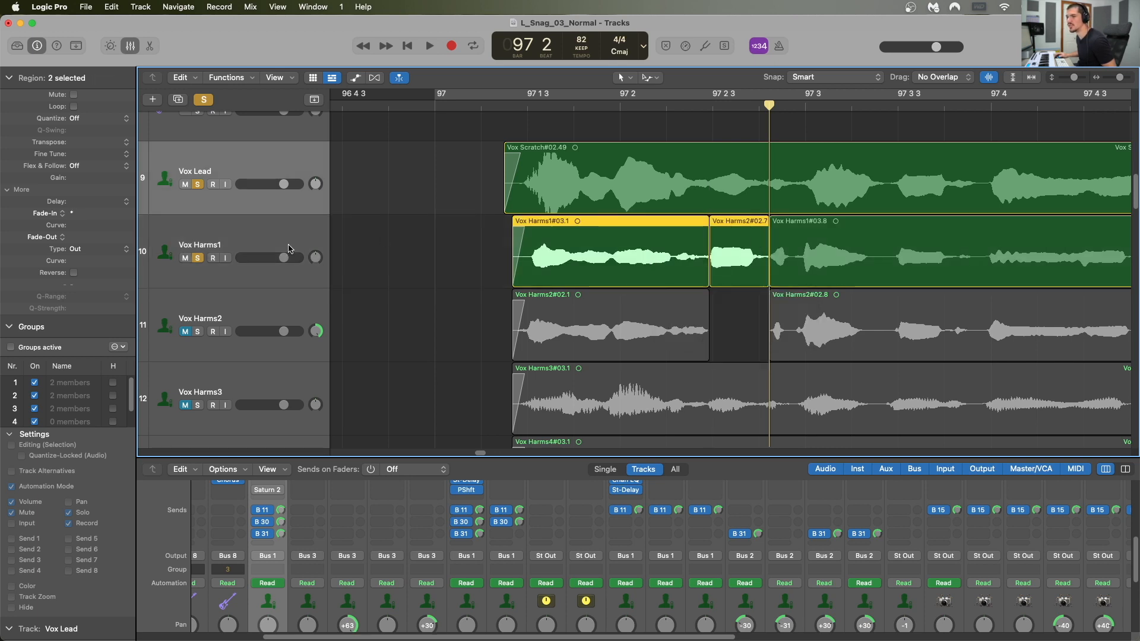
{"action": "left_click", "coordinate": [83, 249]}
{"action": "left_click", "coordinate": [112, 274]}
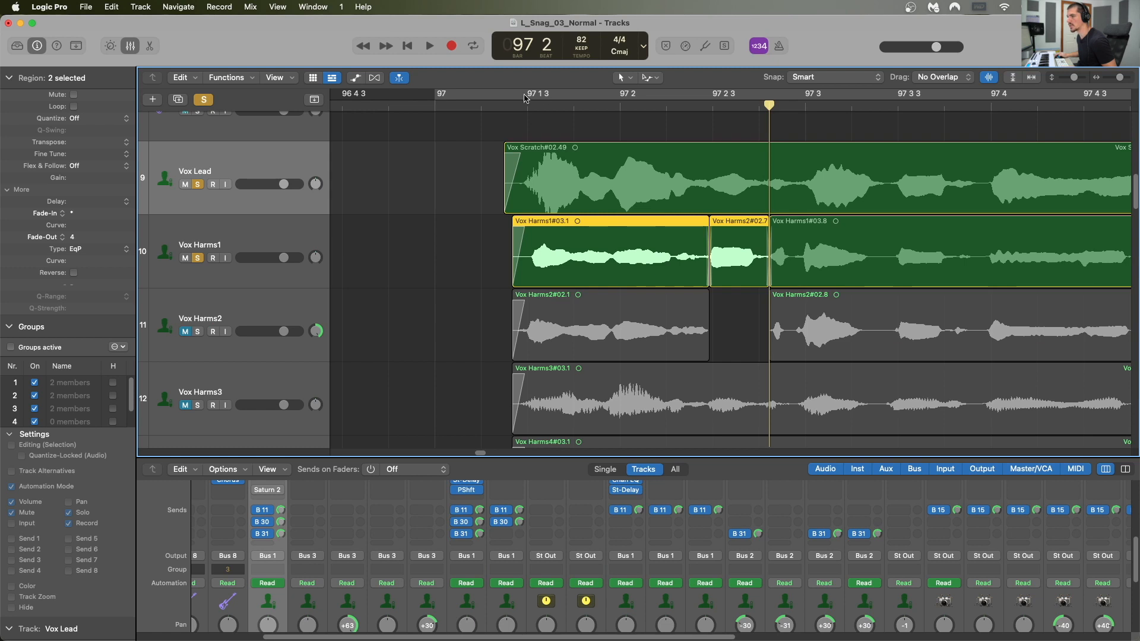
- Play the soloed lead and edited Vox Harms1 from just before the vocals enter in bar 97
{"action": "left_click", "coordinate": [485, 105]}
{"action": "key", "text": "space"}
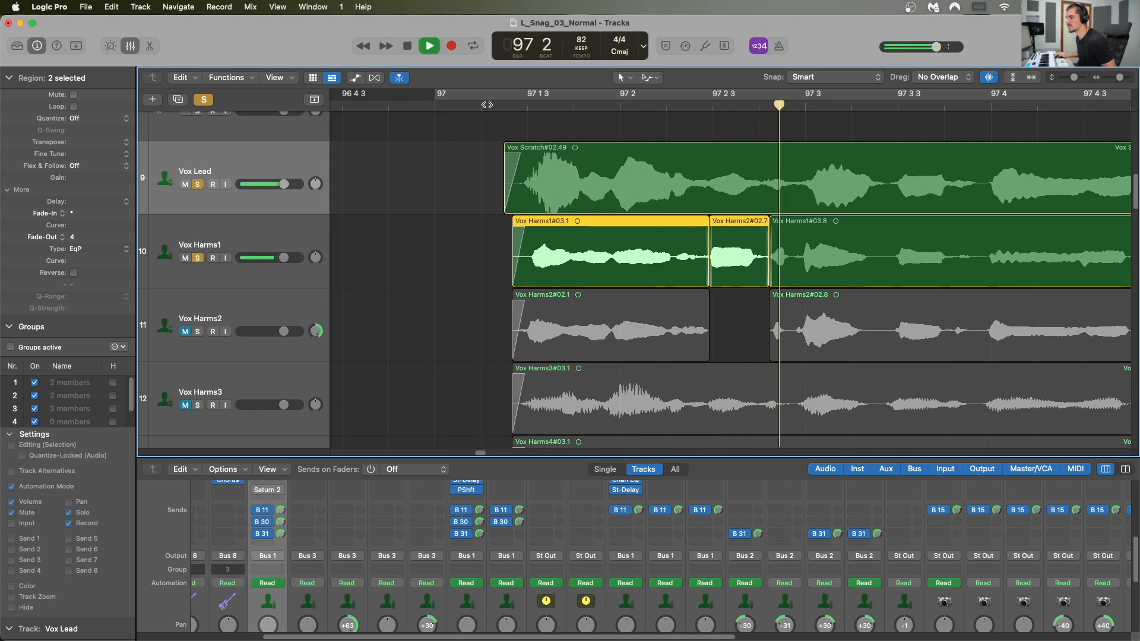
{"action": "key", "text": "space"}
{"action": "scroll", "coordinate": [658, 154], "scroll_direction": "right", "scroll_amount": 1}
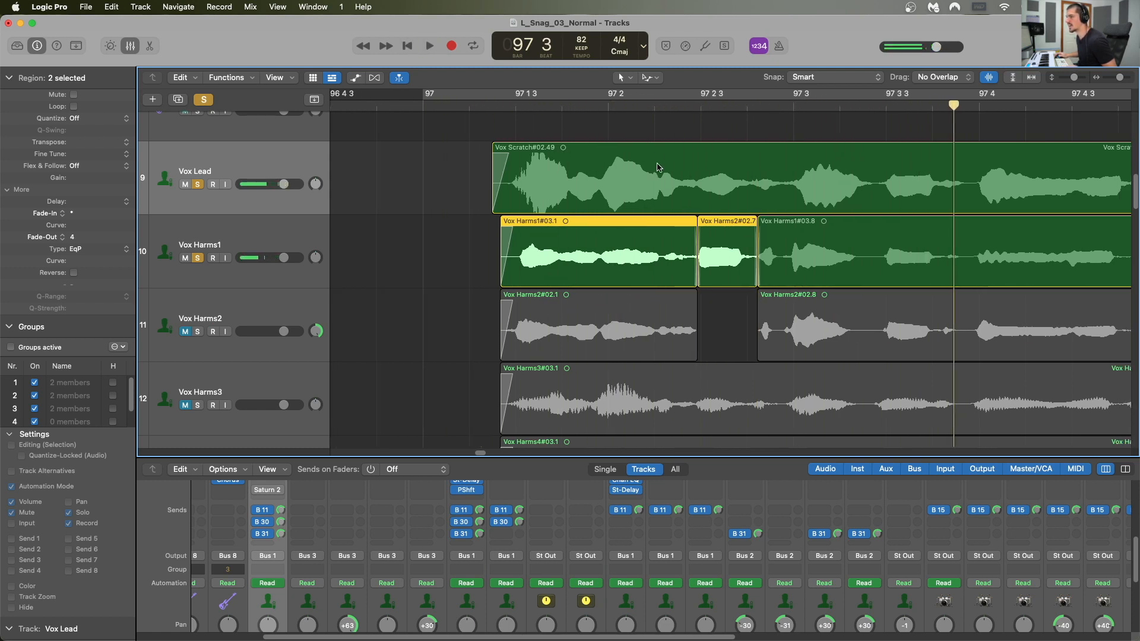
- Undo the segment's move and crossfades to hear the original Vox Harms1 passage, and redo the edit
{"action": "key", "text": "super+z"}
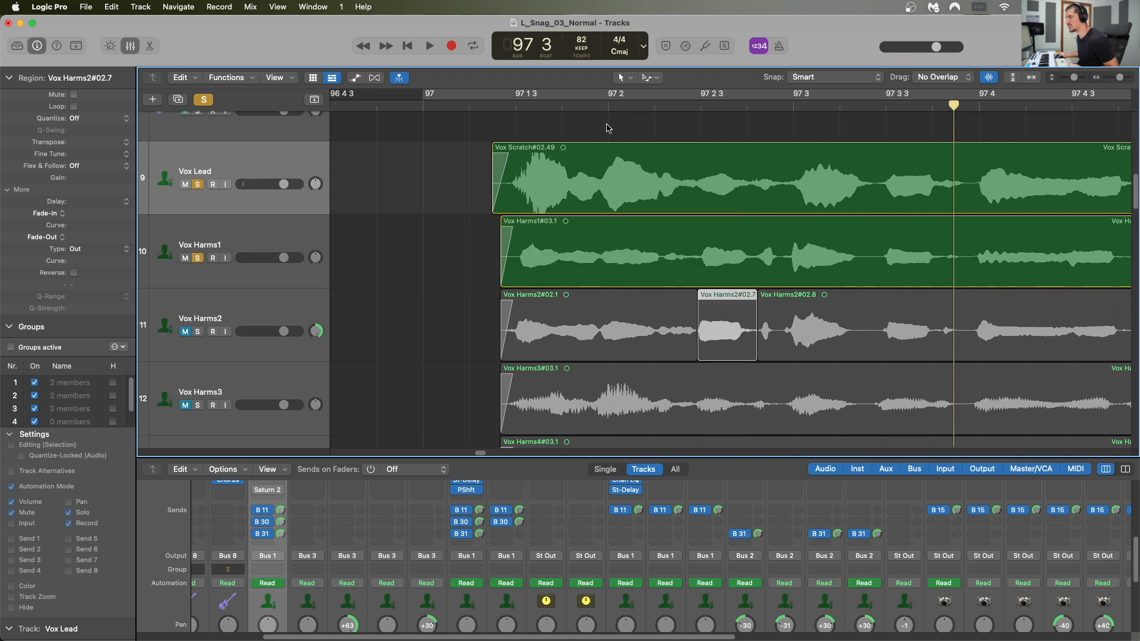
{"action": "left_click", "coordinate": [489, 107]}
{"action": "key", "text": "space"}
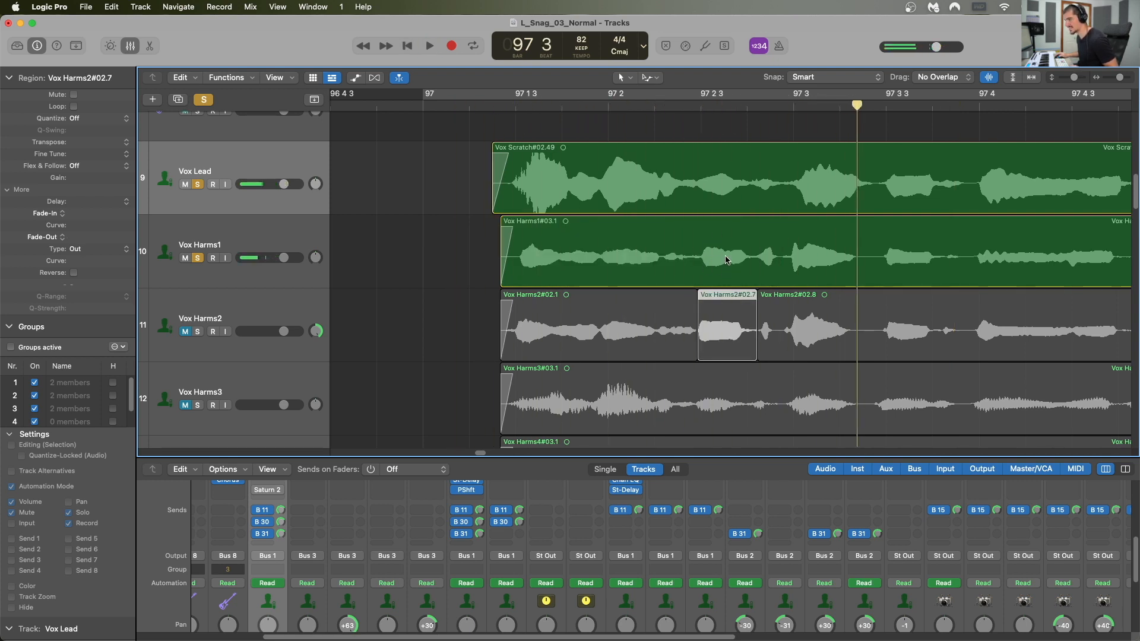
{"action": "left_click", "coordinate": [718, 275]}
{"action": "key", "text": "super+shift+z"}
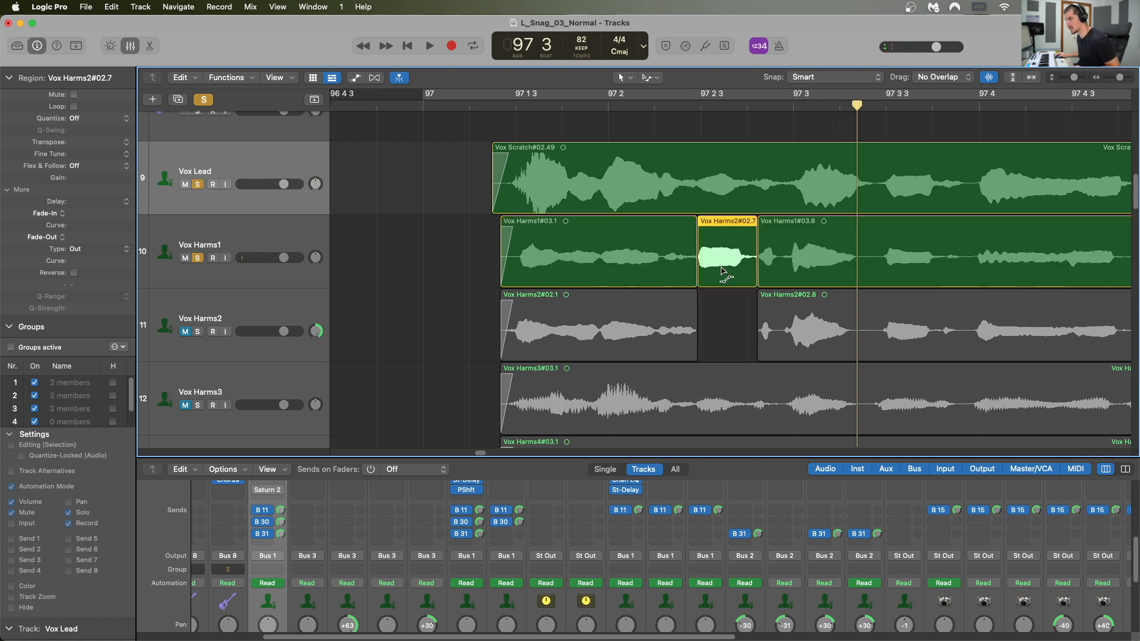
- Replay the edited Vox Harms1 passage with the lead from the vocal entry in bar 97
{"action": "left_click", "coordinate": [494, 105]}
{"action": "key", "text": "space"}
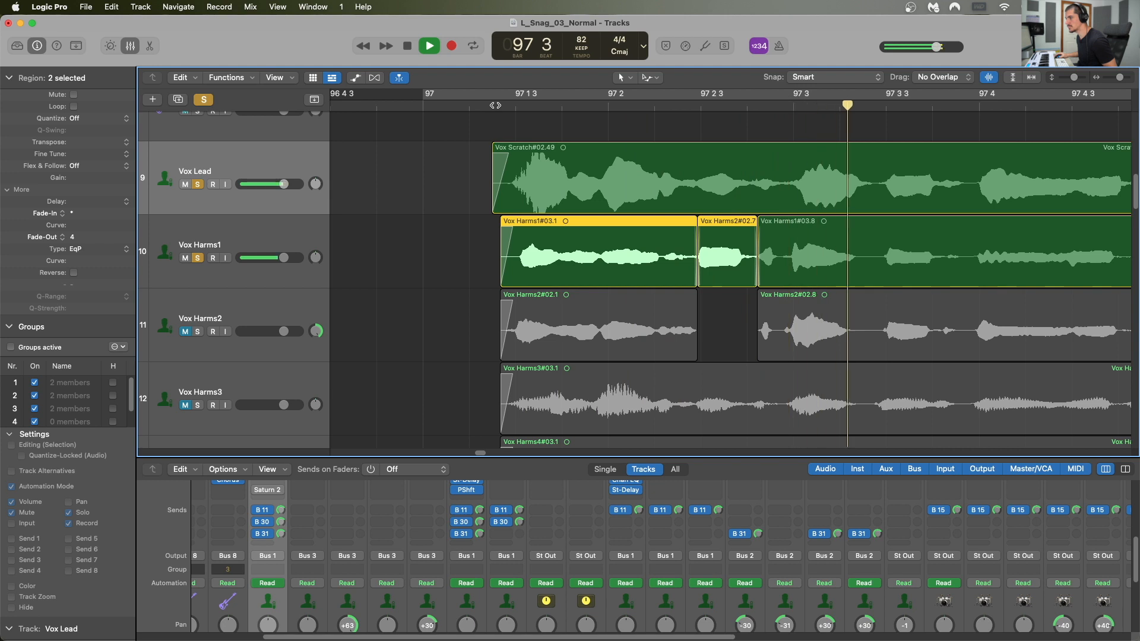
{"action": "key", "text": "space"}
- Check the harmony timing against the lead near 97 3 3, 97 4 and 97 4 3, and play from just before 97 4 3
{"action": "scroll", "coordinate": [658, 116], "scroll_direction": "right", "scroll_amount": 5}
{"action": "left_click_drag", "start_coordinate": [660, 106], "coordinate": [672, 106]}
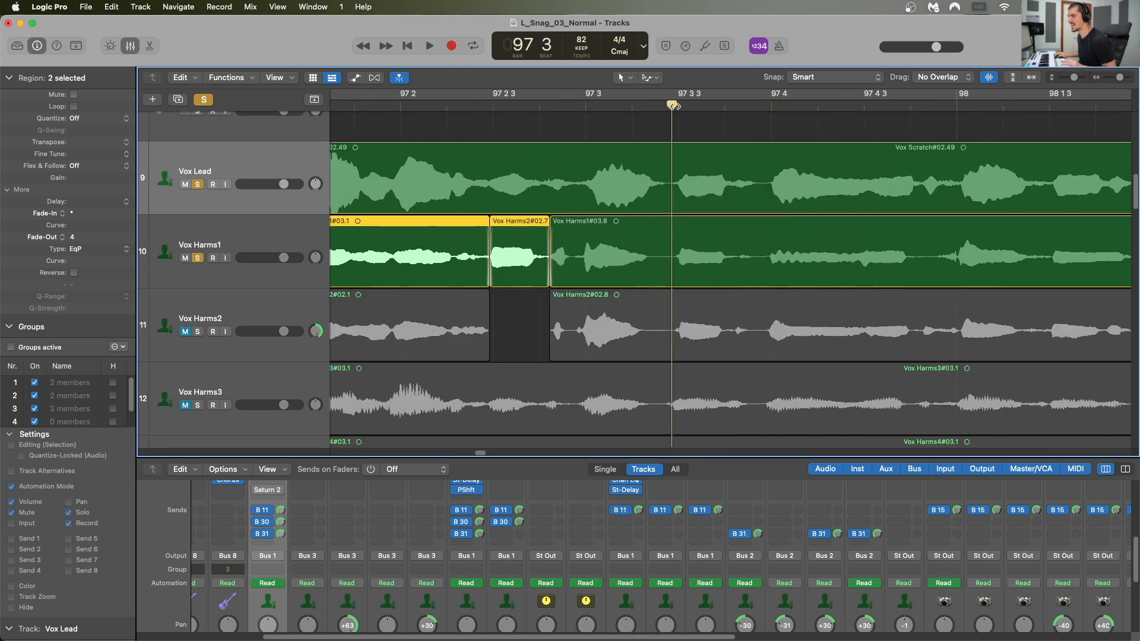
{"action": "left_click_drag", "start_coordinate": [672, 105], "coordinate": [772, 105]}
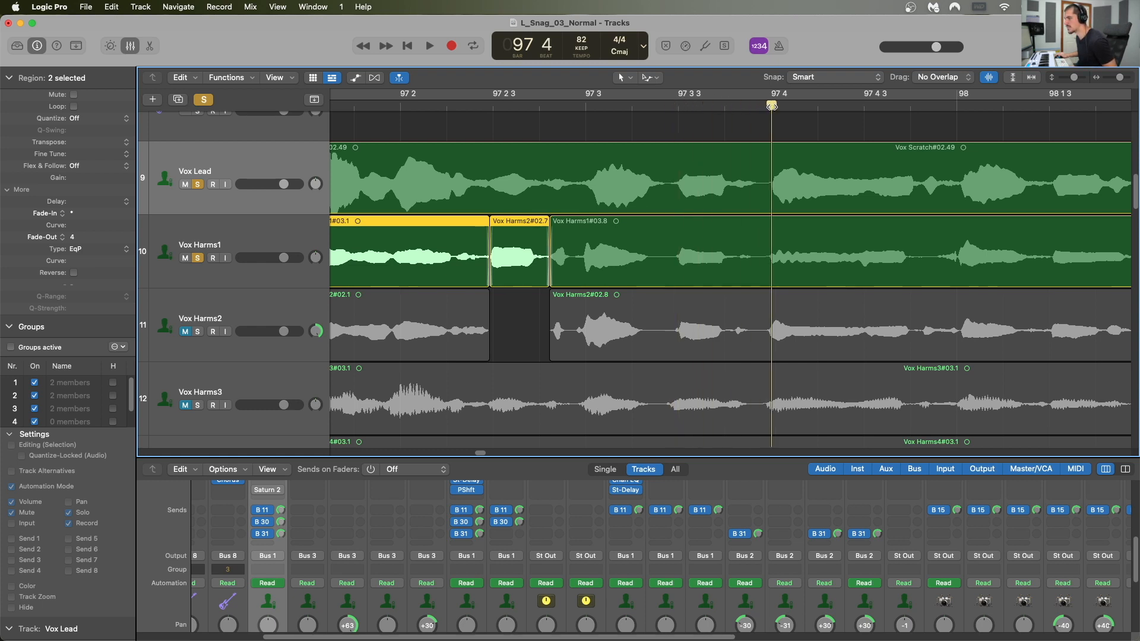
{"action": "left_click_drag", "start_coordinate": [774, 107], "coordinate": [856, 115]}
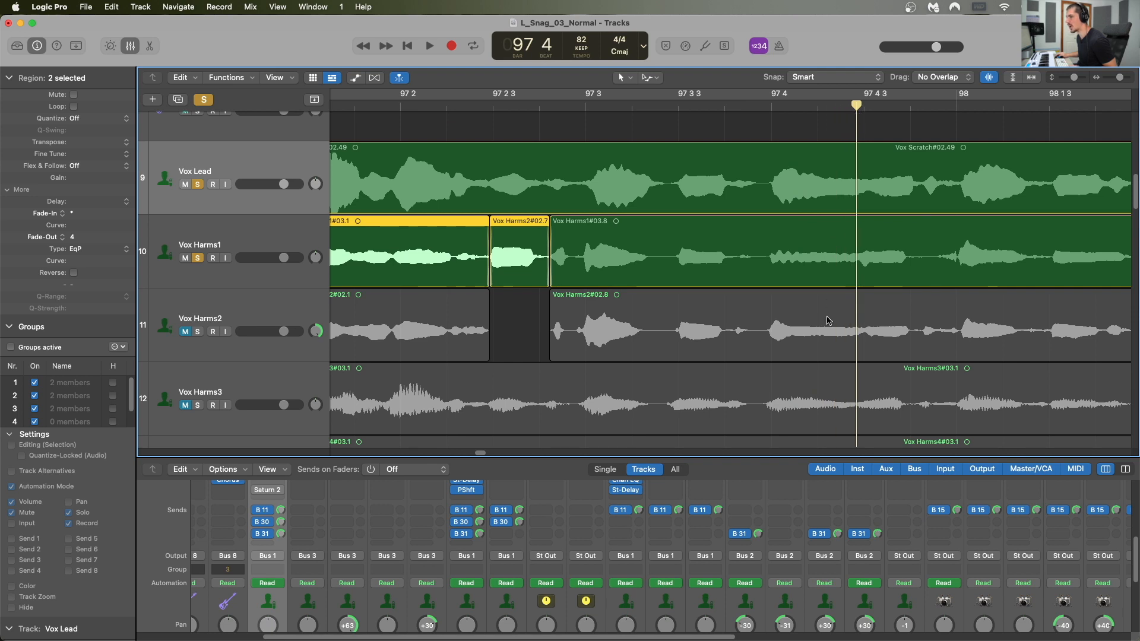
{"action": "mouse_move", "coordinate": [860, 105]}
{"action": "left_mouse_down"}
{"action": "mouse_move", "coordinate": [957, 105]}
{"action": "mouse_move", "coordinate": [842, 106]}
{"action": "left_mouse_up"}
{"action": "key", "text": "space"}
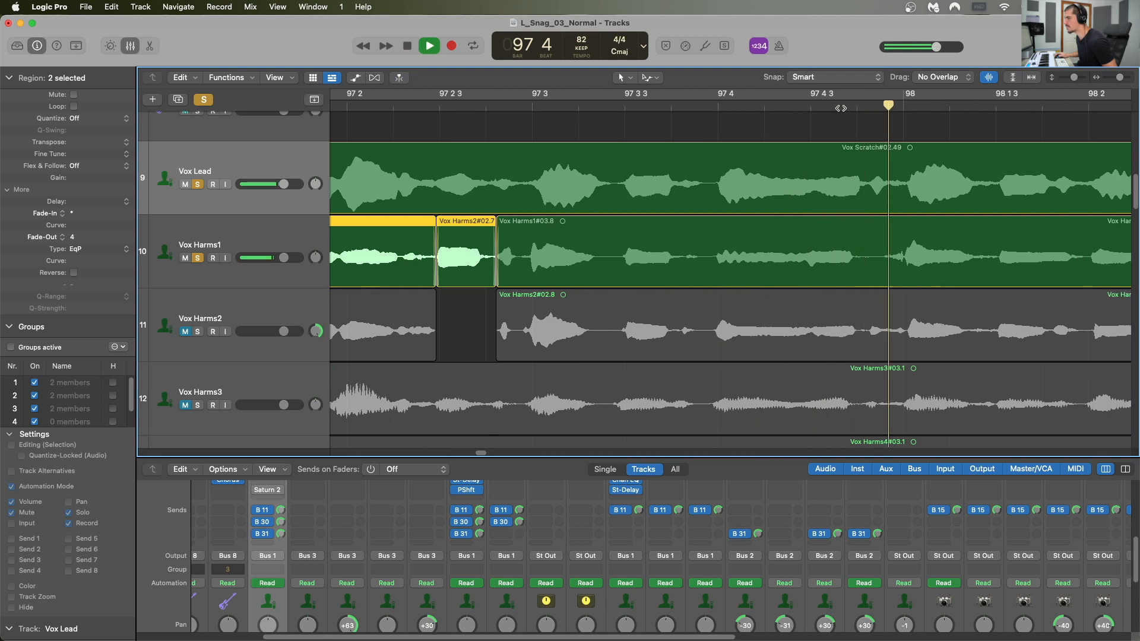
- Cut the Vox Harms2 segment from just before bar 98 to just before 98 1 3 and move it up onto Vox Harms1
{"action": "key", "text": "space"}
{"action": "left_click", "coordinate": [865, 107]}
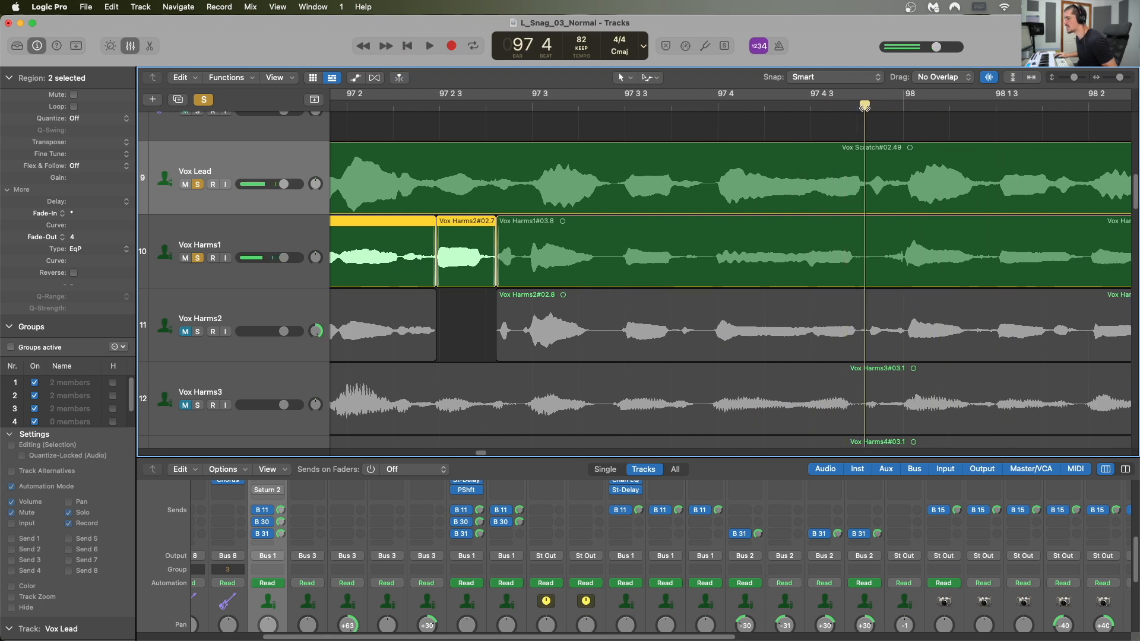
{"action": "left_click", "coordinate": [884, 338]}
{"action": "key", "text": "super+t"}
{"action": "left_click_drag", "start_coordinate": [864, 113], "coordinate": [908, 110]}
{"action": "left_click_drag", "start_coordinate": [907, 340], "coordinate": [991, 345]}
{"action": "left_click_drag", "start_coordinate": [924, 336], "coordinate": [925, 266]}
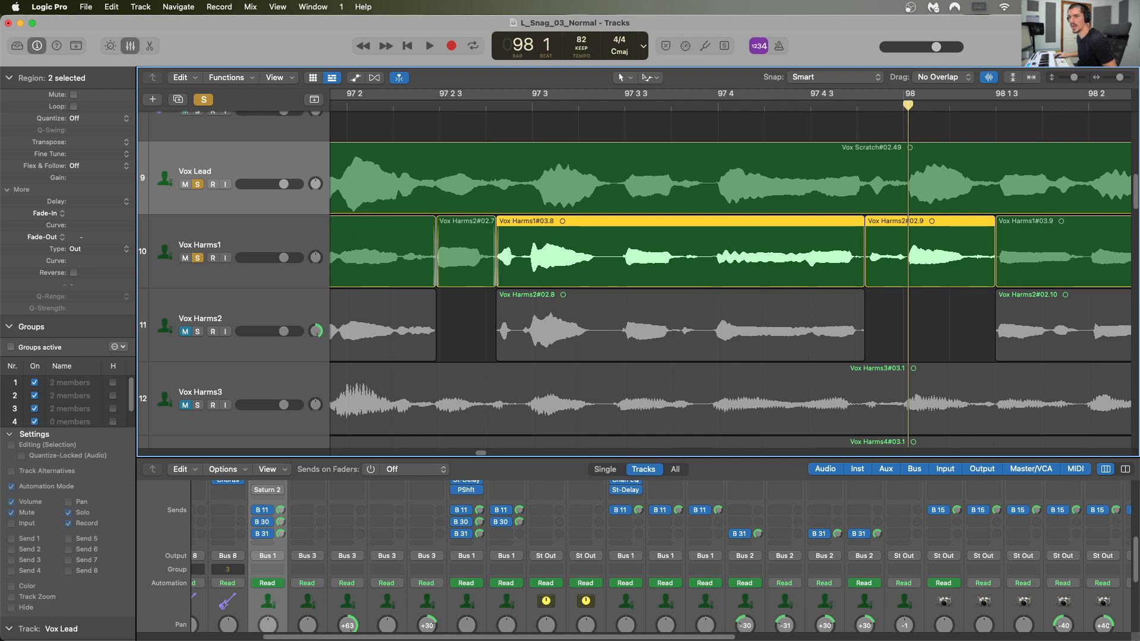
- Apply equal power crossfades around the inserted segment at bar 98 on Vox Harms1 and play it with the lead from 97 4
{"action": "left_click", "coordinate": [95, 248]}
{"action": "left_click", "coordinate": [107, 272]}
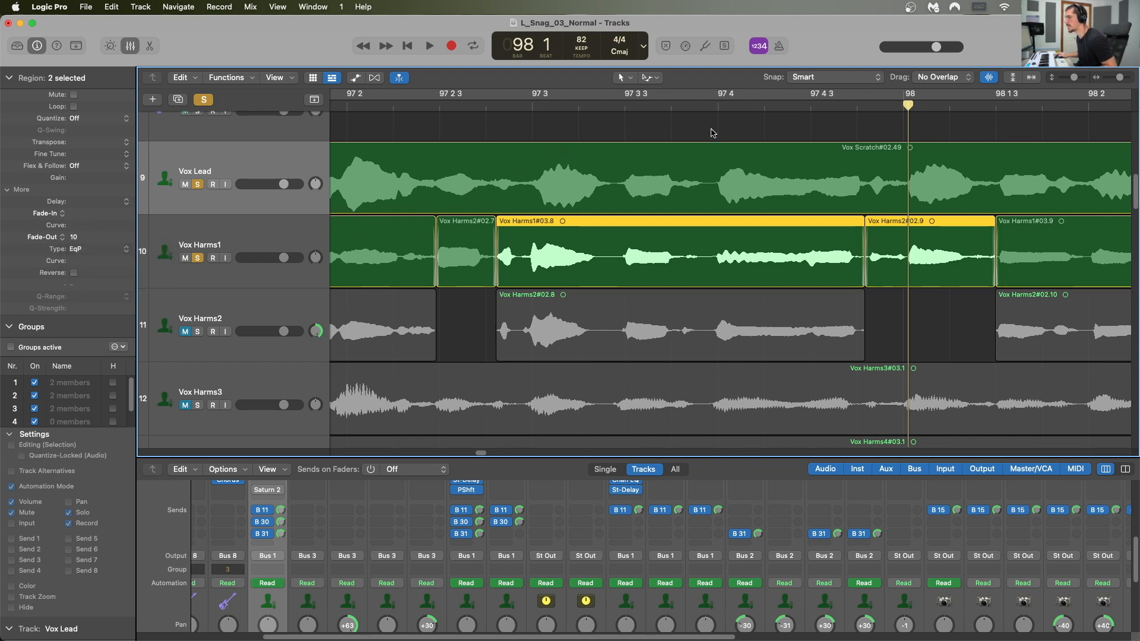
{"action": "double_click", "coordinate": [731, 110]}
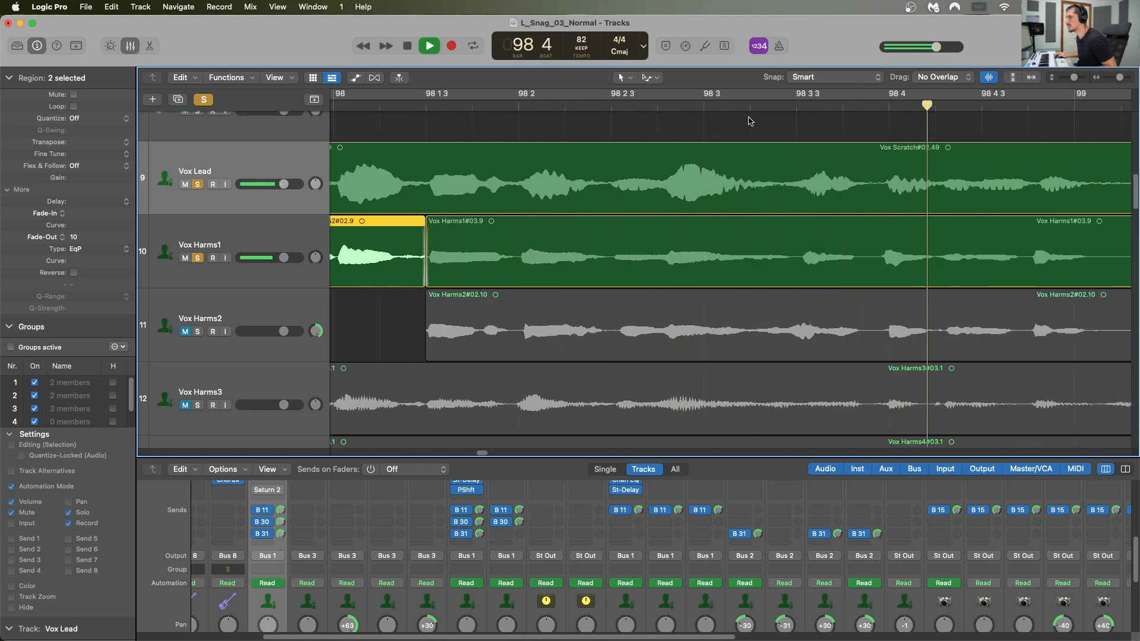
{"action": "key", "text": "space"}
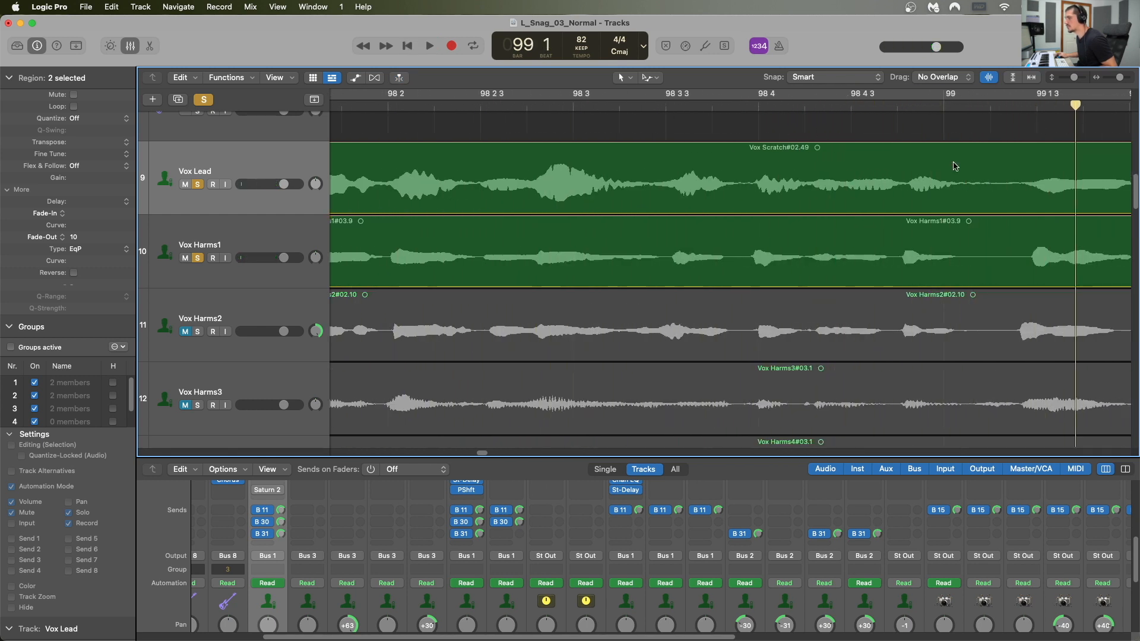
- Cut the Vox Harms2 segment from just before 98 4 to between 98 4 3 and 99 and move it onto Vox Harms1
{"action": "scroll", "coordinate": [955, 166], "scroll_direction": "left", "scroll_amount": 5}
{"action": "left_click_drag", "start_coordinate": [555, 111], "coordinate": [921, 113]}
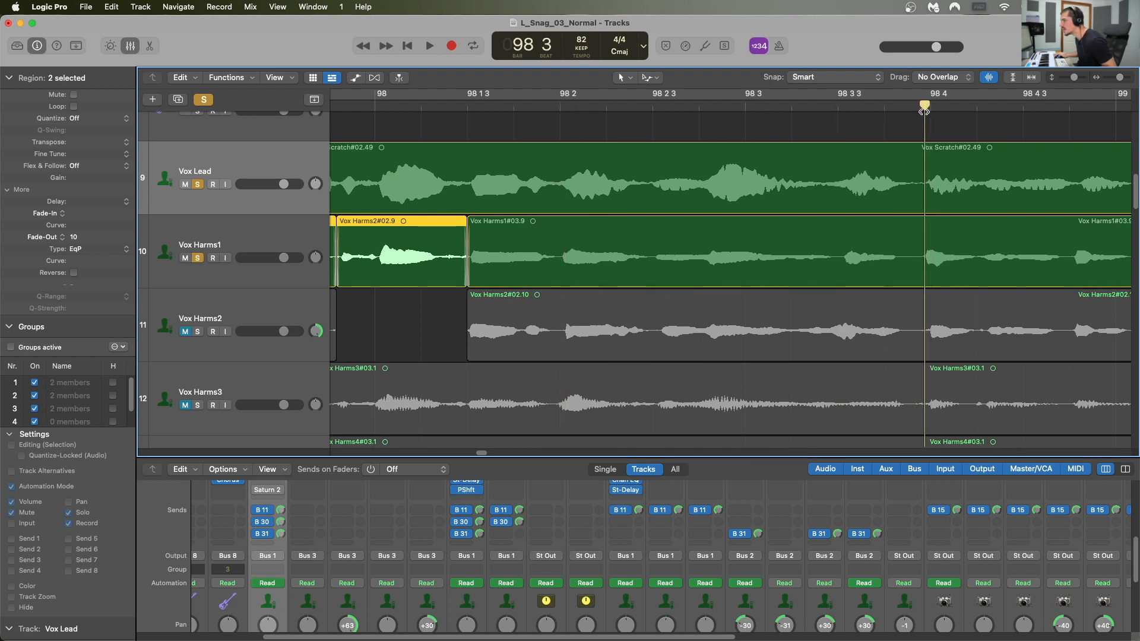
{"action": "left_click", "coordinate": [953, 331]}
{"action": "key", "text": "super+t"}
{"action": "scroll", "coordinate": [954, 330], "scroll_direction": "right", "scroll_amount": 4}
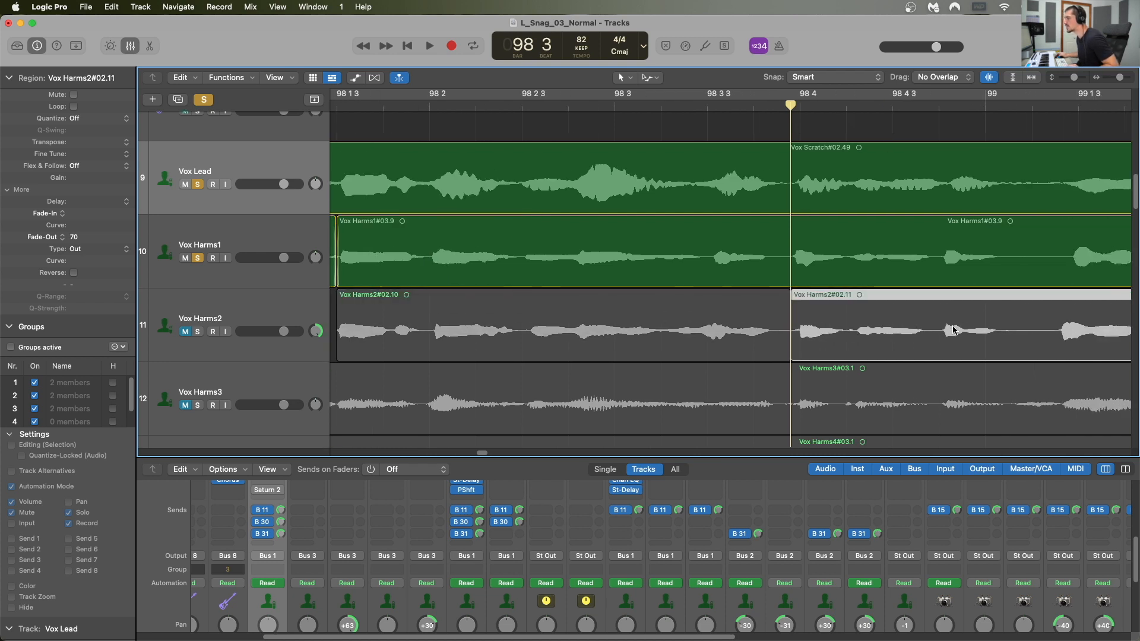
{"action": "left_click_drag", "start_coordinate": [846, 109], "coordinate": [879, 109]}
{"action": "key", "text": "super+t"}
{"action": "left_click_drag", "start_coordinate": [819, 346], "coordinate": [820, 260]}
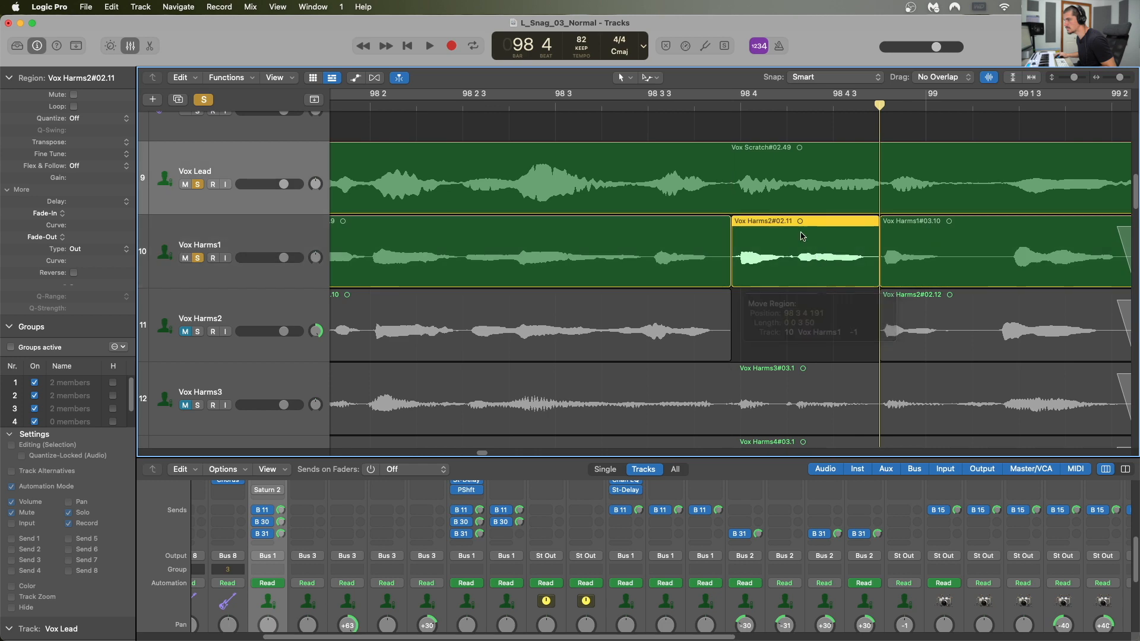
- Play the inserted 98 4 segment on Vox Harms1 with the lead from just after 98 3
{"action": "left_click", "coordinate": [588, 105]}
{"action": "key", "text": "space"}
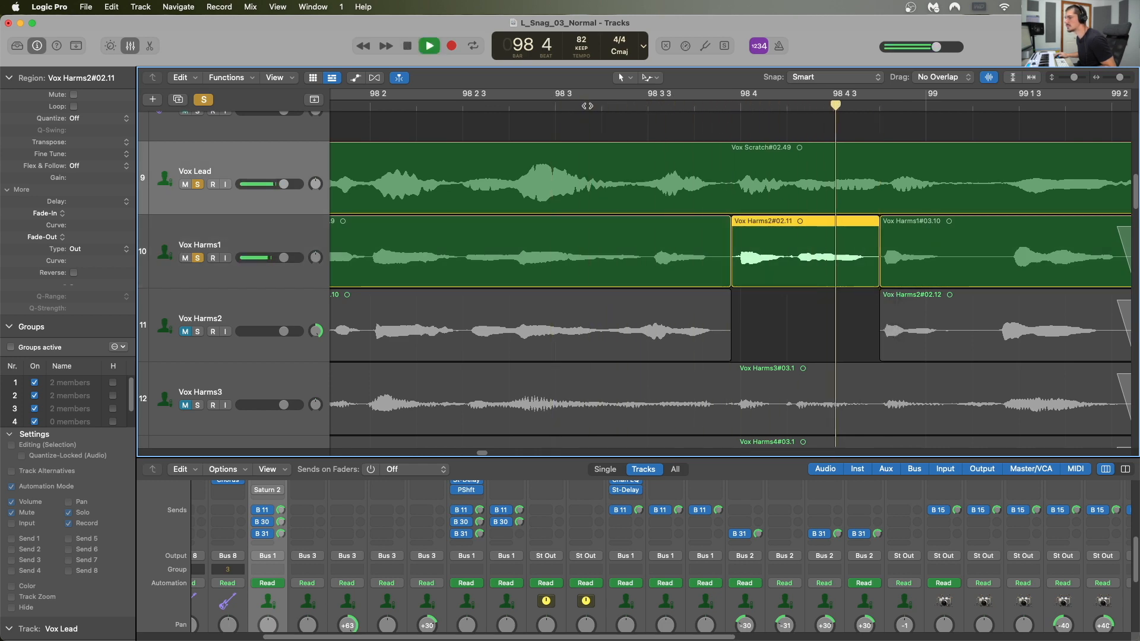
{"action": "key", "text": "space"}
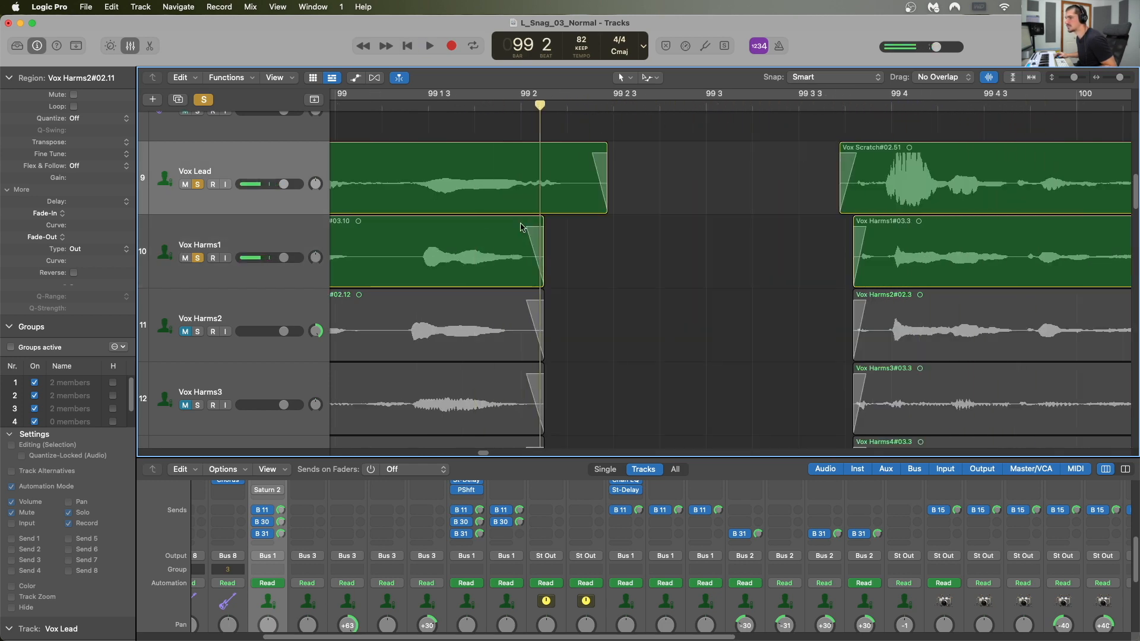
- Select the inserted 98 4 segment and the Vox Harms1 region before it, and apply equal power crossfades to both
{"action": "key", "text": "super+Left"}
{"action": "scroll", "coordinate": [621, 241], "scroll_direction": "left", "scroll_amount": 5}
{"action": "left_click", "coordinate": [487, 246]}
{"action": "left_click", "coordinate": [552, 260], "text": "shift"}
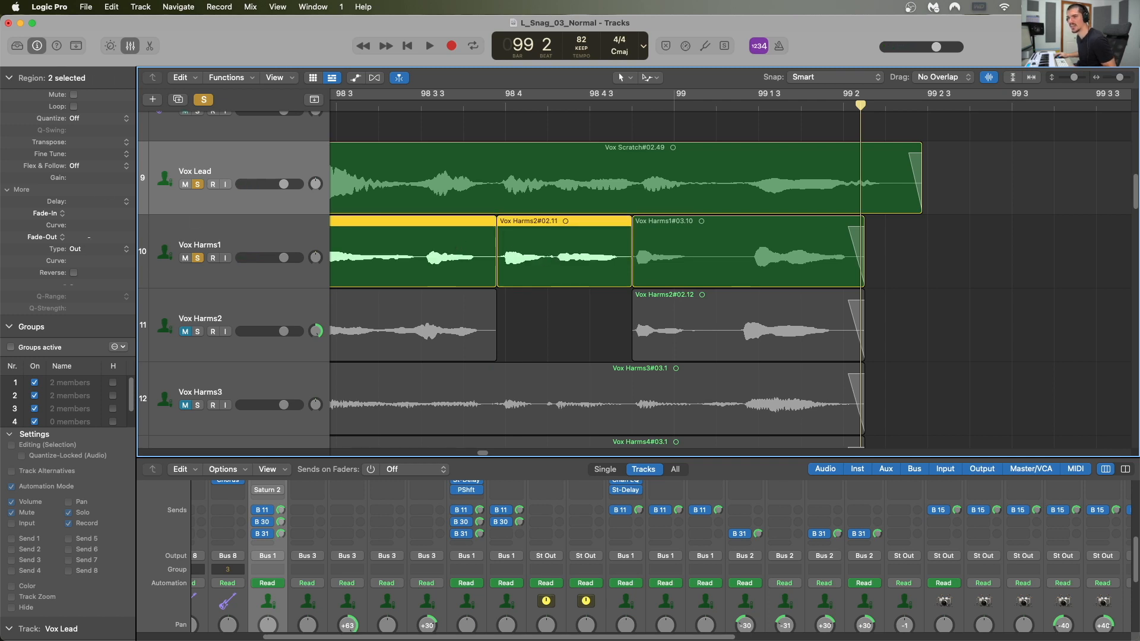
{"action": "left_click", "coordinate": [82, 252]}
{"action": "left_click", "coordinate": [88, 274]}
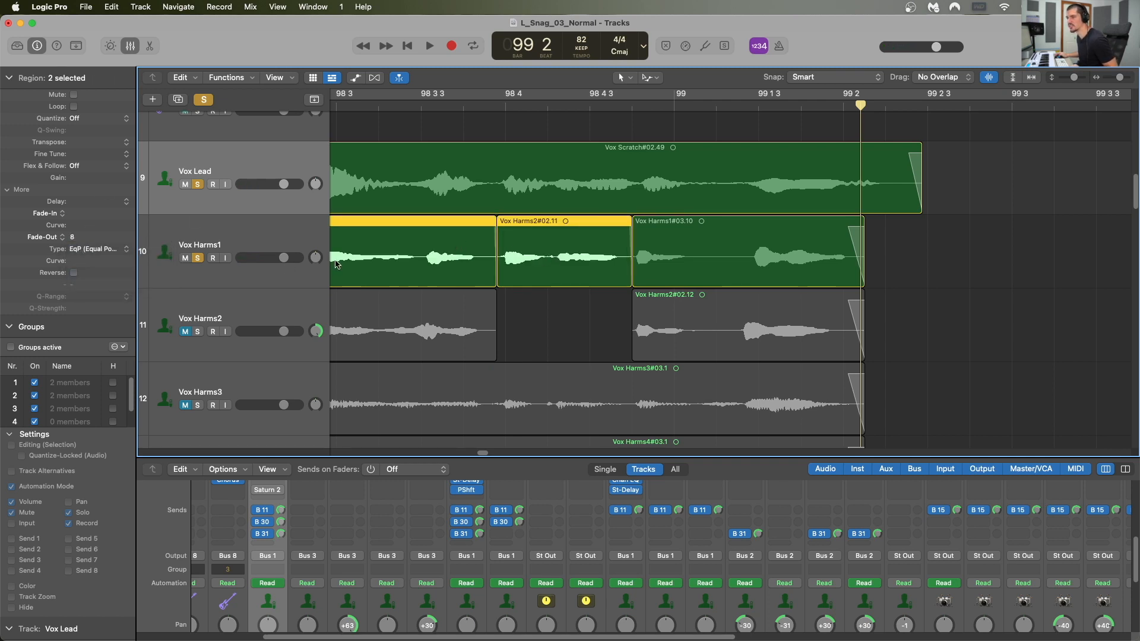
- Play the short phrase leading into bar 100 on the lead and Vox Harms1, starting in the gap after bar 99
{"action": "key", "text": "super+Left"}
{"action": "key", "text": "super+Left"}
{"action": "key", "text": "super+Left"}
{"action": "key", "text": "super+Left"}
{"action": "key", "text": "super+Left"}
{"action": "scroll", "coordinate": [551, 224], "scroll_direction": "left", "scroll_amount": 5}
{"action": "left_click", "coordinate": [719, 104]}
{"action": "key", "text": "space"}
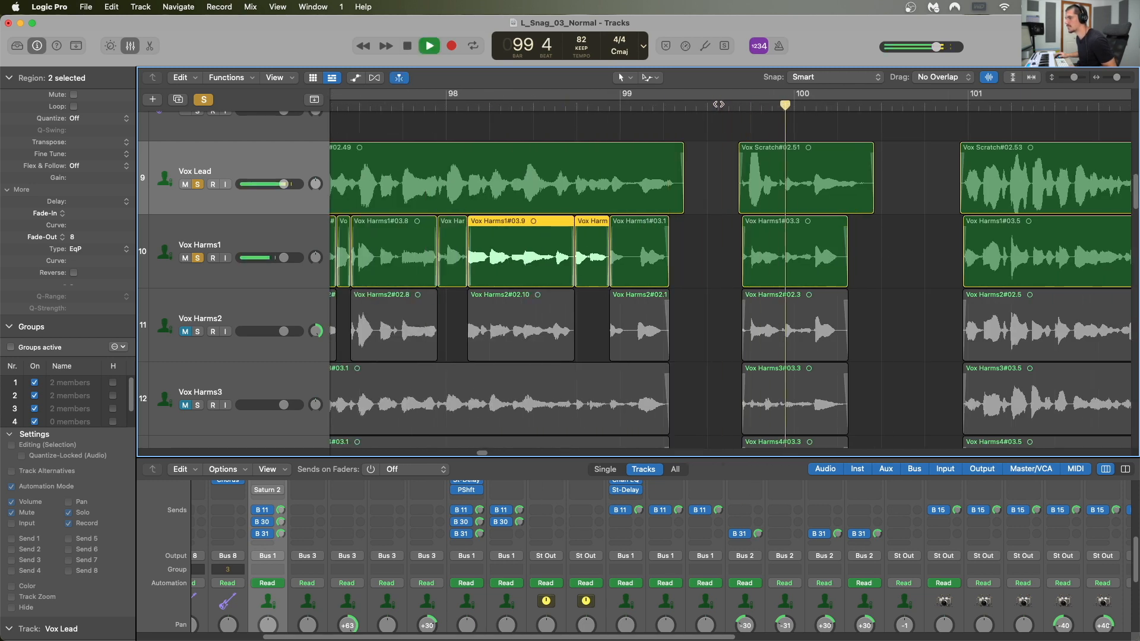
{"action": "key", "text": "space"}
- Extend the start of the Vox Harms1 region before 99 4 slightly earlier
{"action": "left_click", "coordinate": [753, 279]}
{"action": "key", "text": "super+Right"}
{"action": "key", "text": "super+Right"}
{"action": "key", "text": "super+Right"}
{"action": "key", "text": "super+Right"}
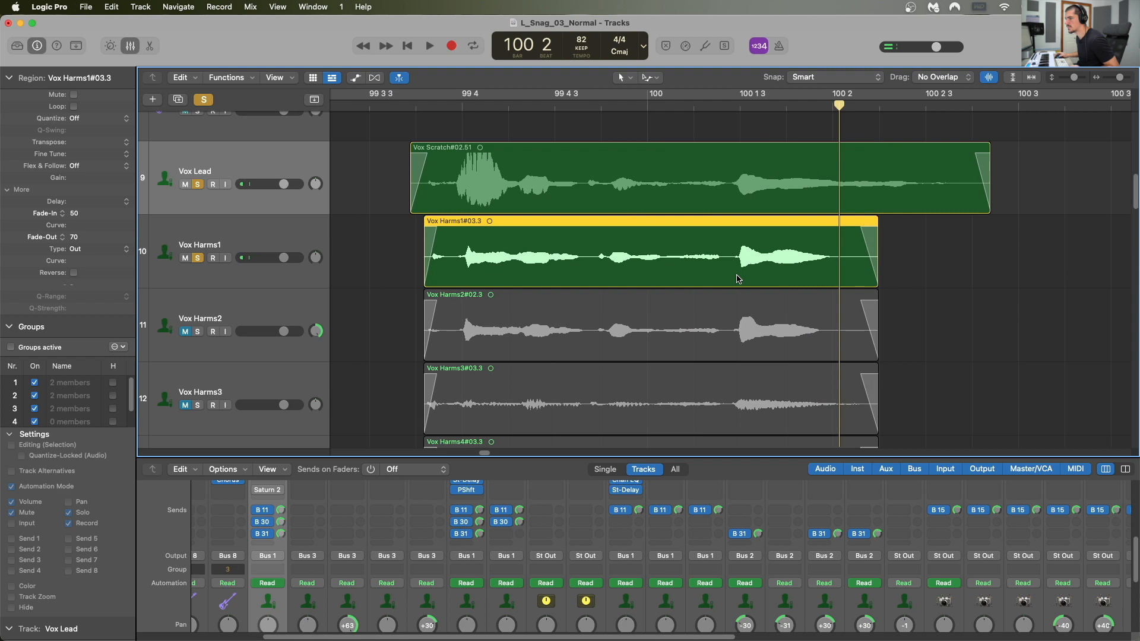
{"action": "scroll", "coordinate": [739, 279], "scroll_direction": "left", "scroll_amount": 4}
{"action": "left_click_drag", "start_coordinate": [567, 276], "coordinate": [560, 276]}
- Cut the Vox Harms2 segment from just before 99 4 to just after 99 4 3 and move it onto Vox Harms1
{"action": "left_click_drag", "start_coordinate": [597, 105], "coordinate": [605, 105]}
{"action": "left_click", "coordinate": [633, 326]}
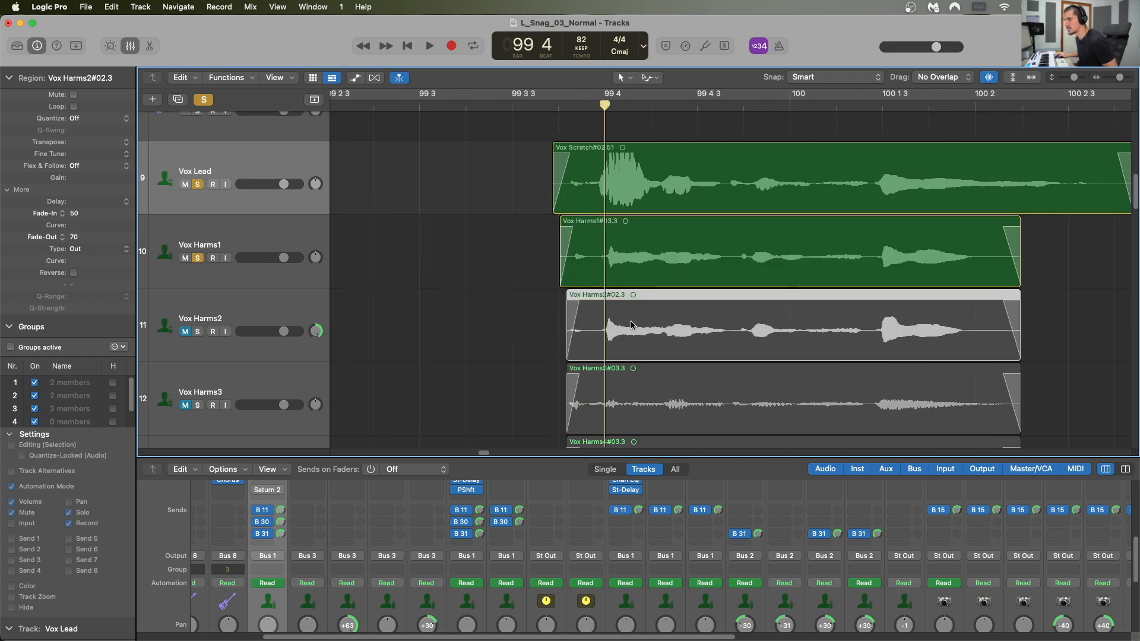
{"action": "key", "text": "super+t"}
{"action": "left_click_drag", "start_coordinate": [746, 105], "coordinate": [735, 105]}
{"action": "key", "text": "super+t"}
{"action": "left_click_drag", "start_coordinate": [642, 302], "coordinate": [641, 271]}
- Apply equal power crossfades around the inserted 99 4 segment on Vox Harms1 and play the phrase from about 99 3 3
{"action": "left_click", "coordinate": [519, 105]}
{"action": "left_click", "coordinate": [601, 261], "text": "shift"}
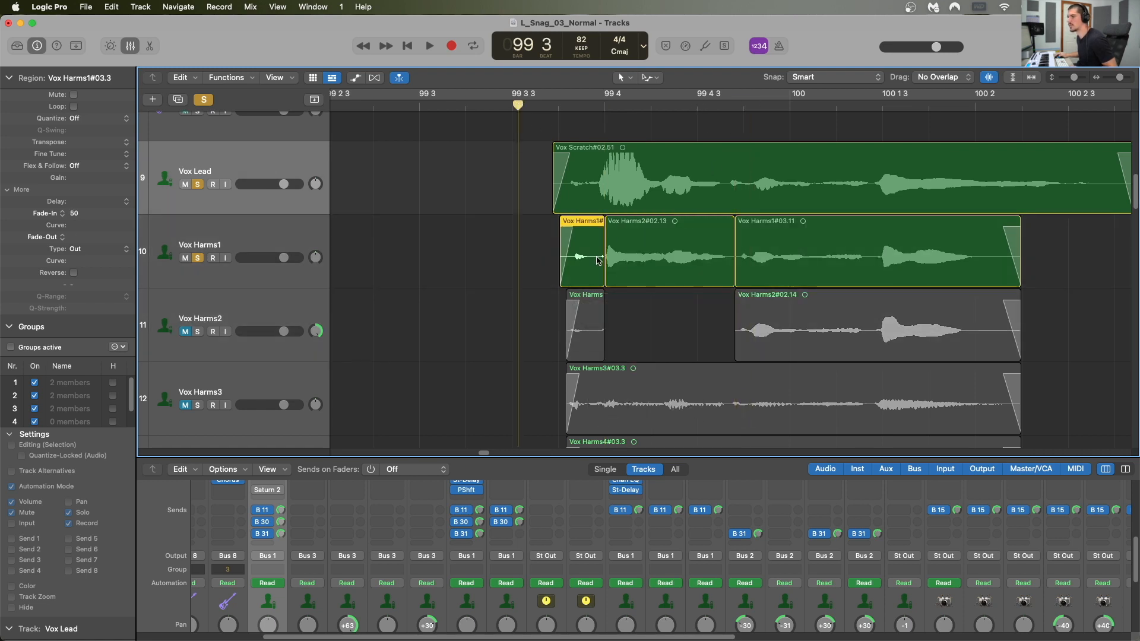
{"action": "left_click", "coordinate": [89, 250]}
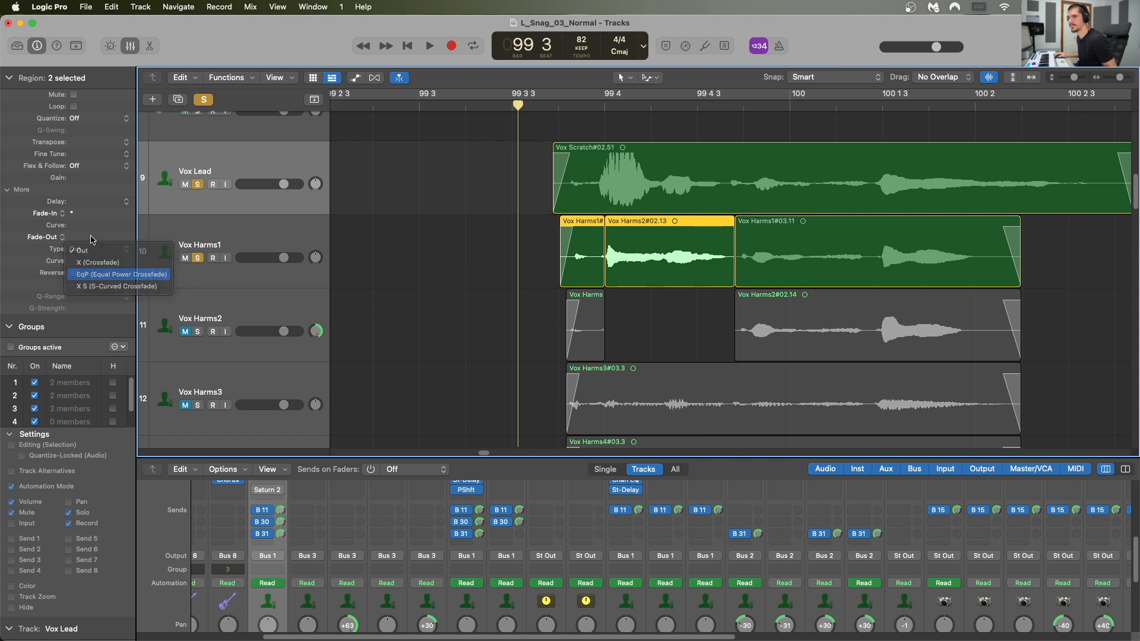
{"action": "left_click", "coordinate": [90, 274]}
{"action": "key", "text": "space"}
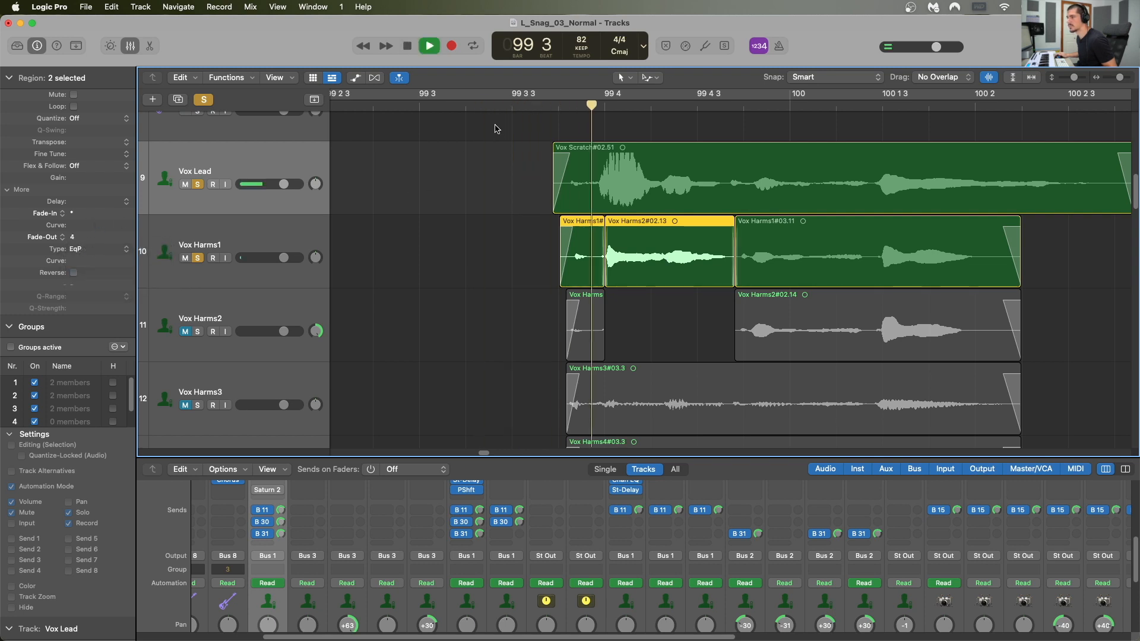
{"action": "key", "text": "space"}
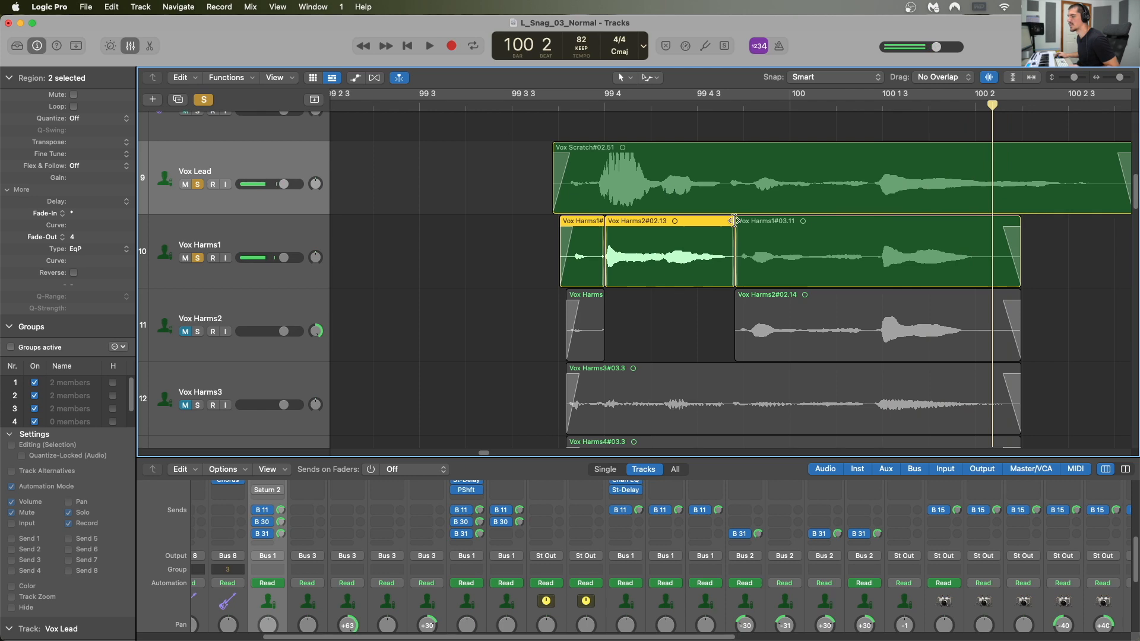
- Mute Vox Harms1, place the playhead at the start of bar 97, and solo Vox Harms3 alongside the lead
{"action": "key", "text": "super+Left"}
{"action": "key", "text": "super+Left"}
{"action": "key", "text": "super+Left"}
{"action": "key", "text": "super+Left"}
{"action": "scroll", "coordinate": [678, 262], "scroll_direction": "left", "scroll_amount": 5}
{"action": "scroll", "coordinate": [678, 263], "scroll_direction": "left", "scroll_amount": 5}
{"action": "scroll", "coordinate": [653, 297], "scroll_direction": "down", "scroll_amount": 2}
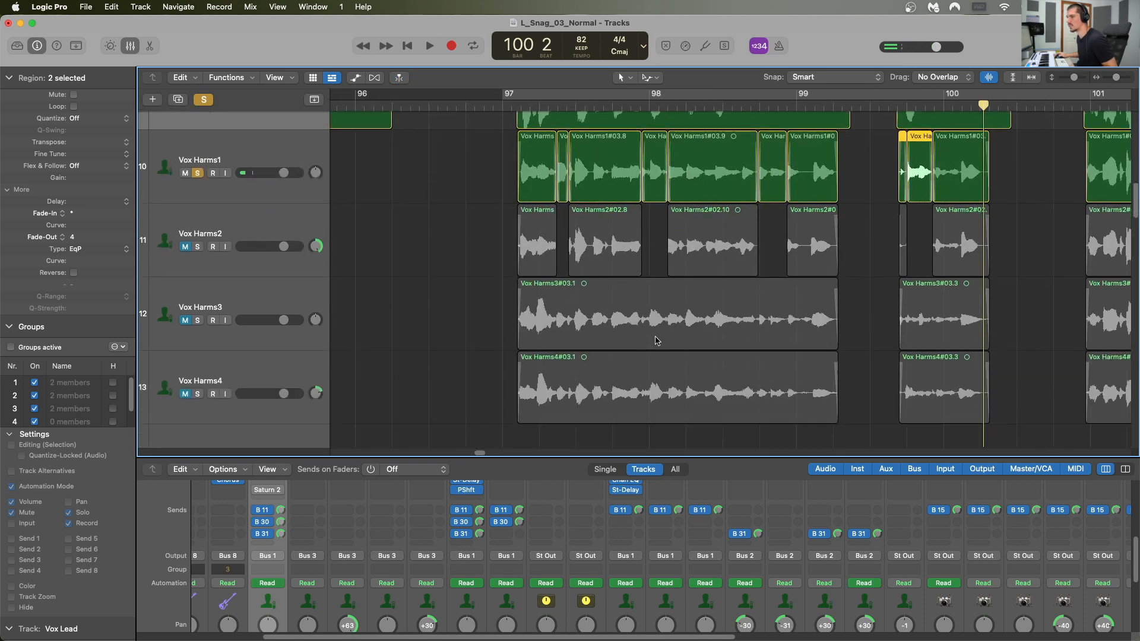
{"action": "left_click", "coordinate": [634, 331]}
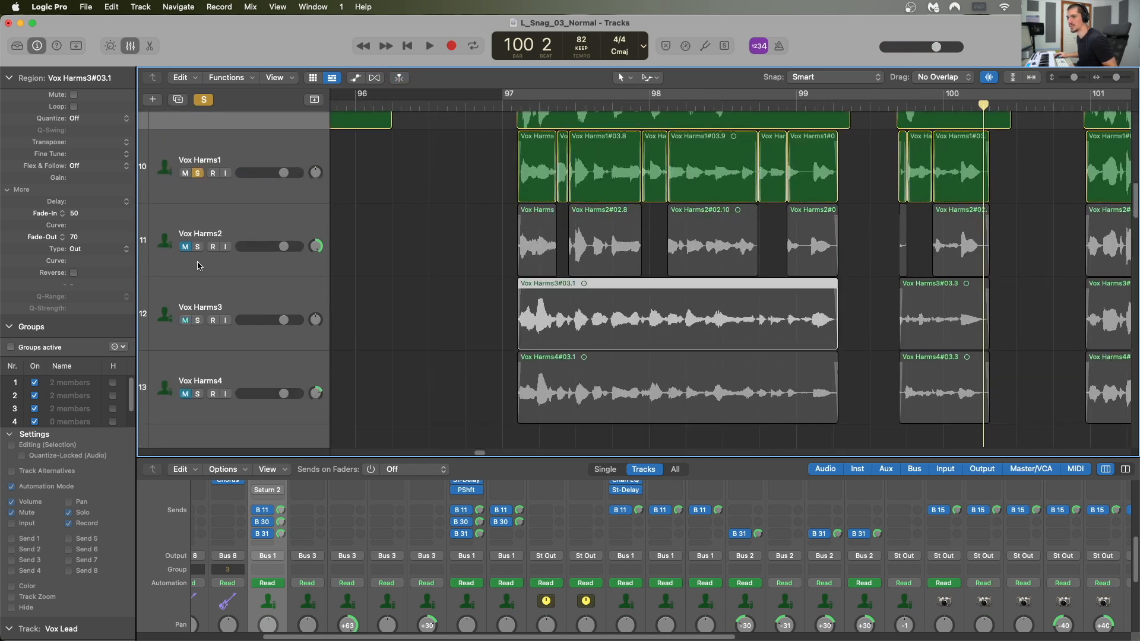
{"action": "left_click", "coordinate": [186, 174]}
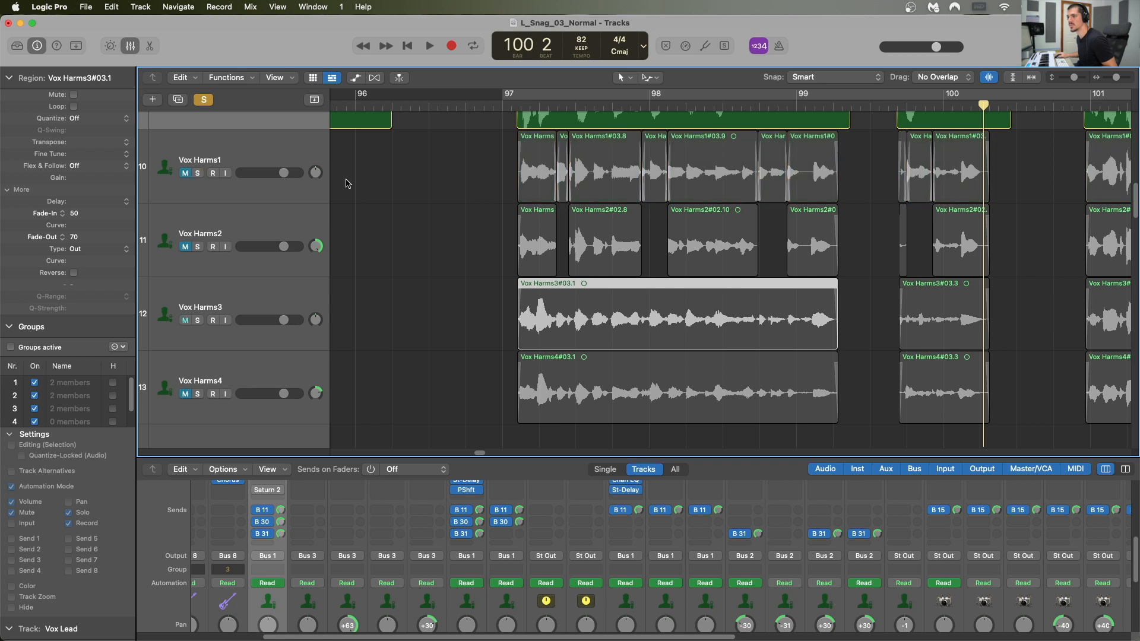
{"action": "left_click", "coordinate": [502, 107]}
{"action": "key", "text": "super+Up"}
{"action": "key", "text": "super+Up"}
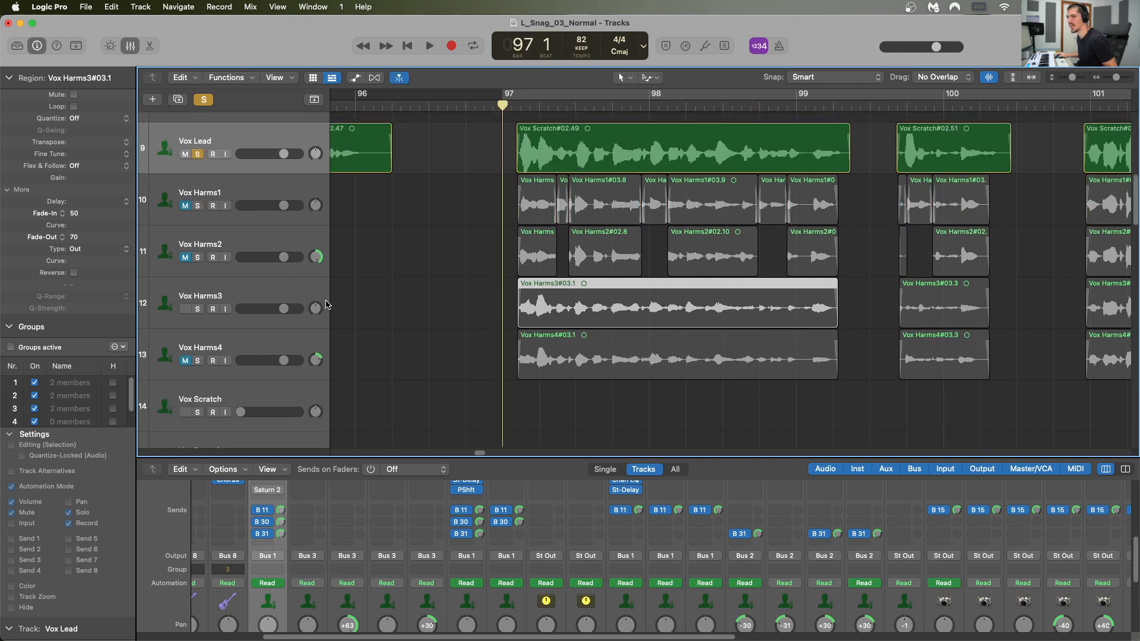
{"action": "key", "text": "super+Left"}
{"action": "left_click", "coordinate": [199, 309]}
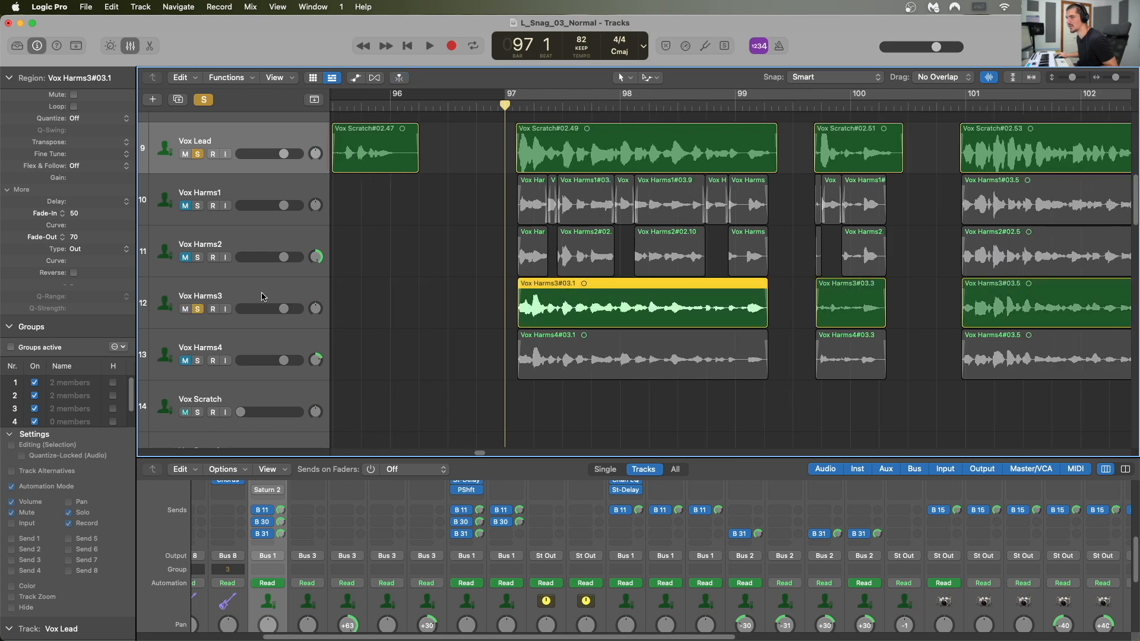
- Move the Vox Harms3 and Vox Harms4 tracks together to directly below Vox Lead
{"action": "left_click", "coordinate": [262, 295]}
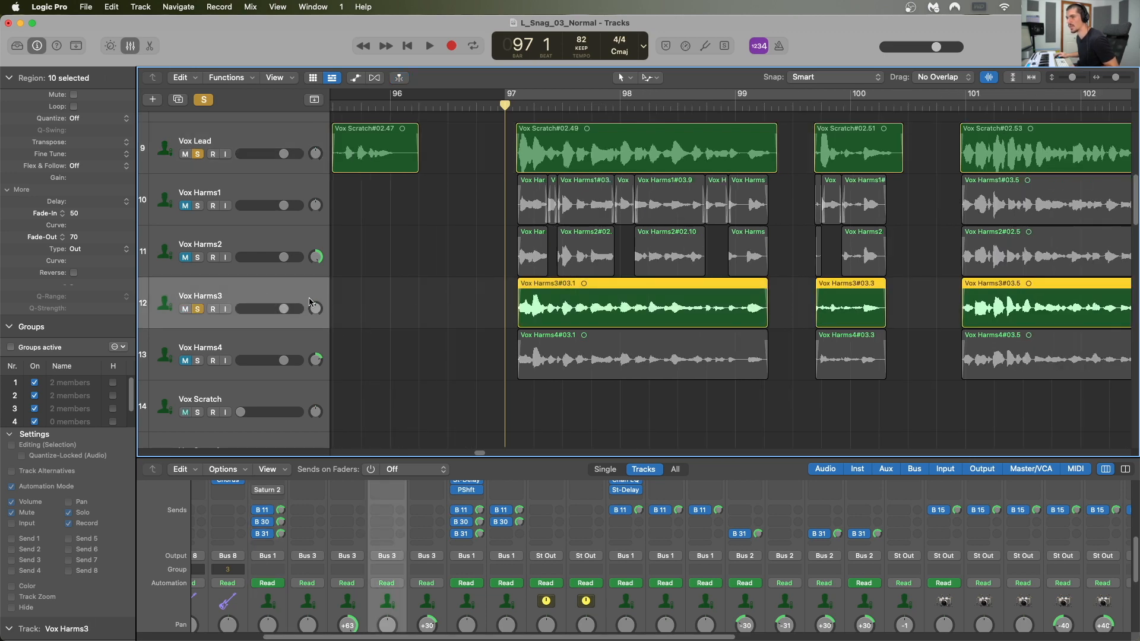
{"action": "left_click", "coordinate": [273, 350]}
{"action": "left_click", "coordinate": [233, 298], "text": "shift"}
{"action": "left_click_drag", "start_coordinate": [232, 297], "coordinate": [226, 184]}
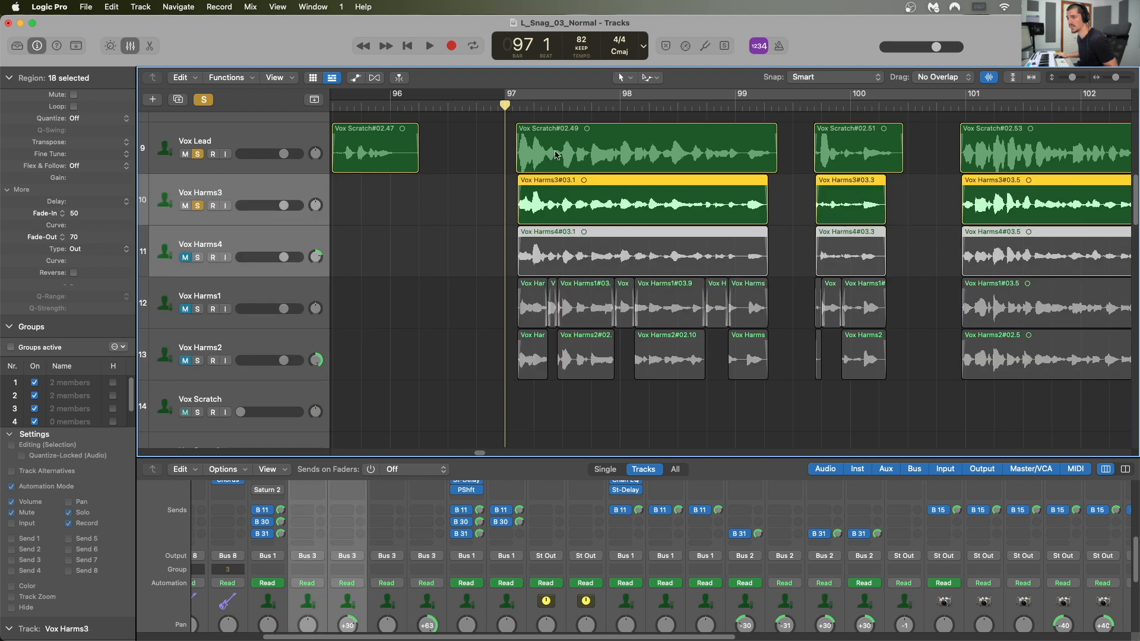
- Play the soloed Vox Harms3 with the lead from the start of bar 97
{"action": "scroll", "coordinate": [517, 113], "scroll_direction": "up", "scroll_amount": 15}
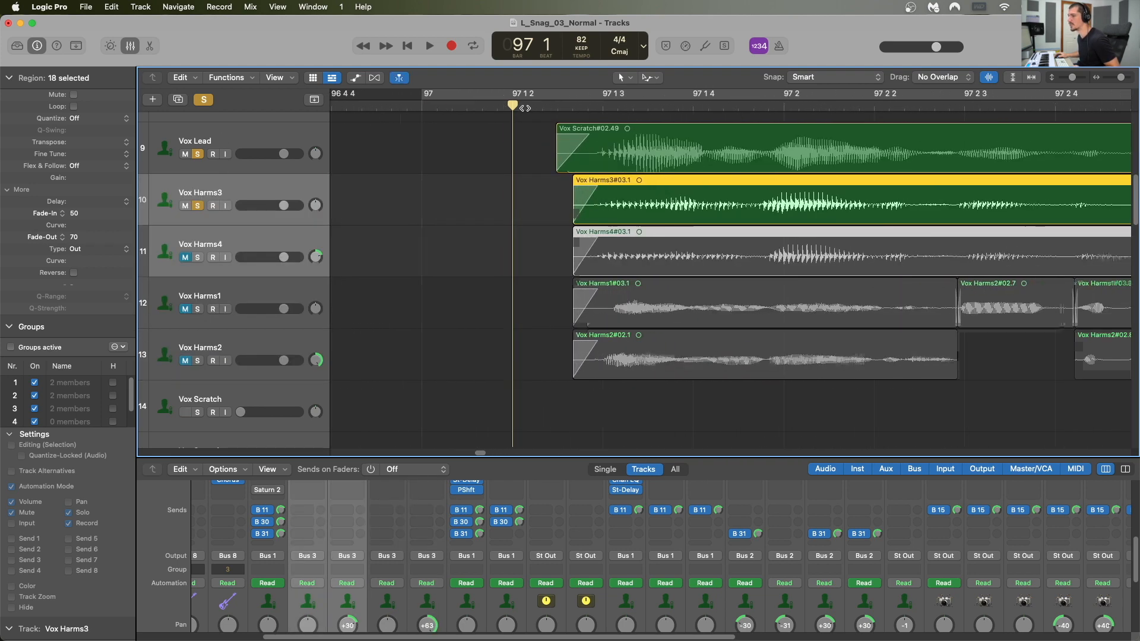
{"action": "scroll", "coordinate": [530, 110], "scroll_direction": "down", "scroll_amount": 10}
{"action": "key", "text": "space"}
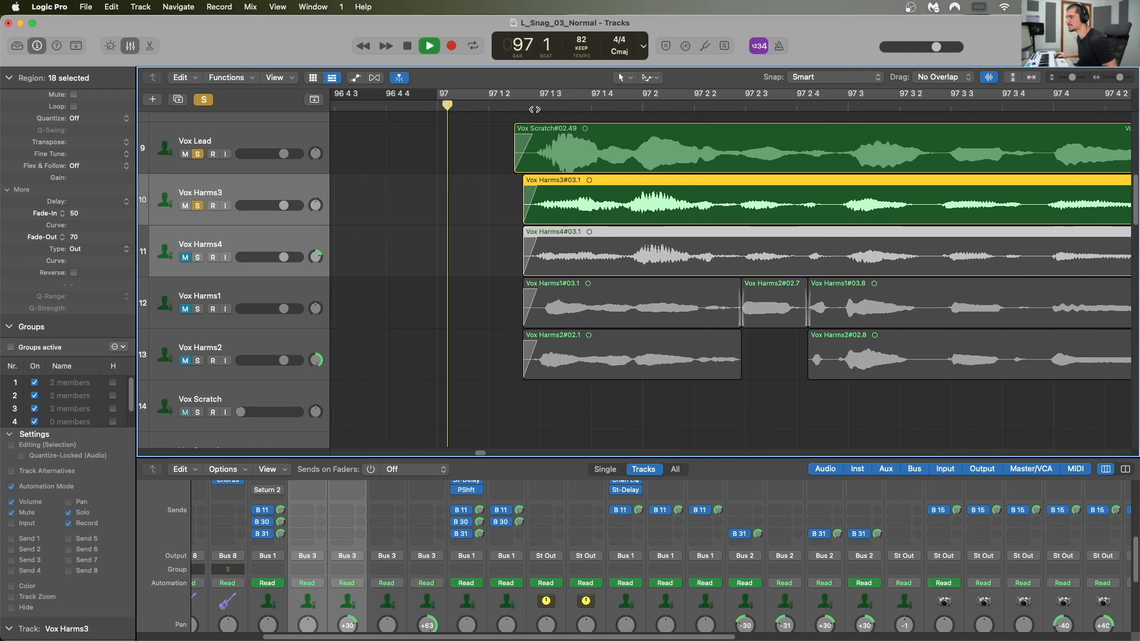
{"action": "key", "text": "space"}
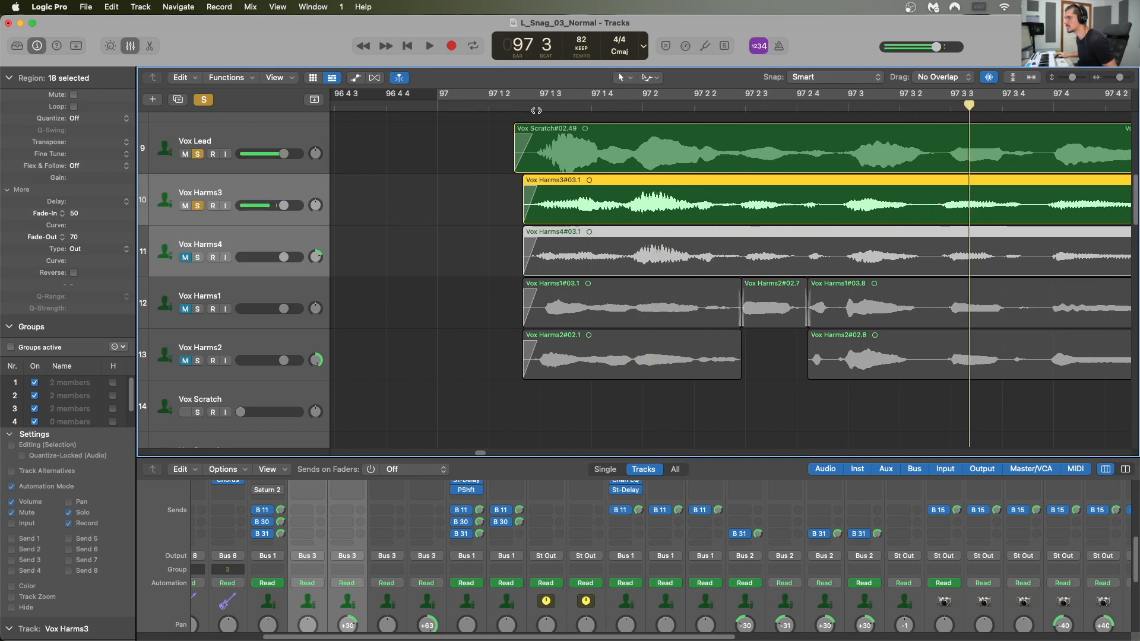
- Select the bar 97 regions on Vox Harms3 and Vox Harms4 and shift both slightly later
{"action": "left_click", "coordinate": [501, 234]}
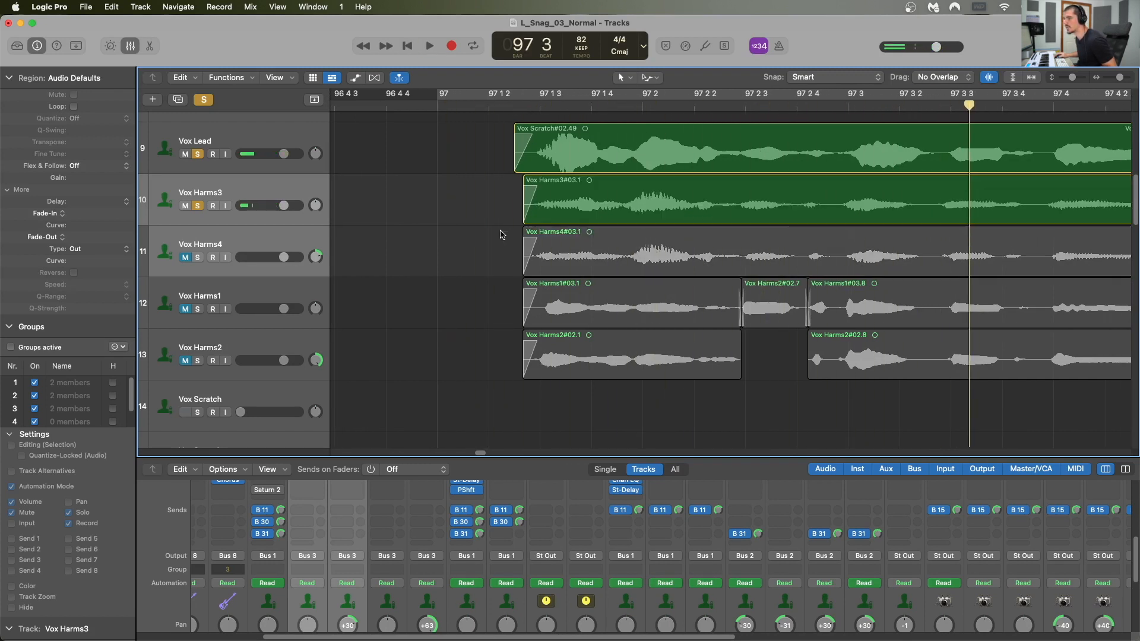
{"action": "scroll", "coordinate": [796, 199], "scroll_direction": "right", "scroll_amount": 10}
{"action": "left_click", "coordinate": [796, 200]}
{"action": "left_click", "coordinate": [791, 260], "text": "shift"}
{"action": "left_click_drag", "start_coordinate": [792, 260], "coordinate": [799, 262]}
- Play the shifted Vox Harms3 with the lead from just before 97 1 2, and replay the passage from just before 97 4
{"action": "scroll", "coordinate": [793, 250], "scroll_direction": "left", "scroll_amount": 9}
{"action": "double_click", "coordinate": [452, 109]}
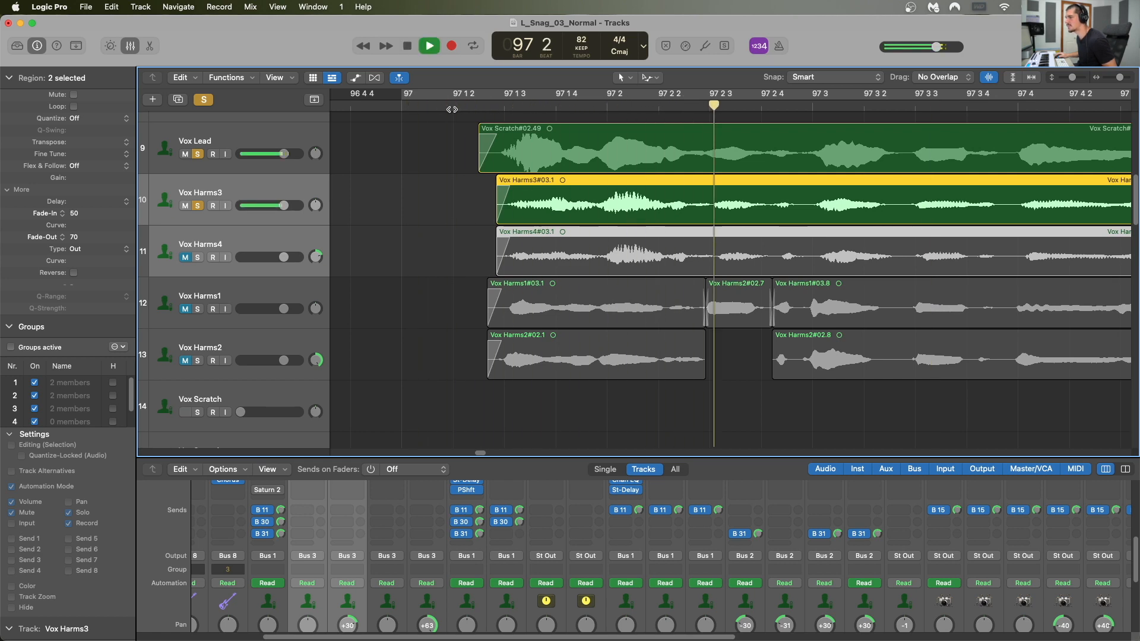
{"action": "scroll", "coordinate": [463, 109], "scroll_direction": "right", "scroll_amount": 8}
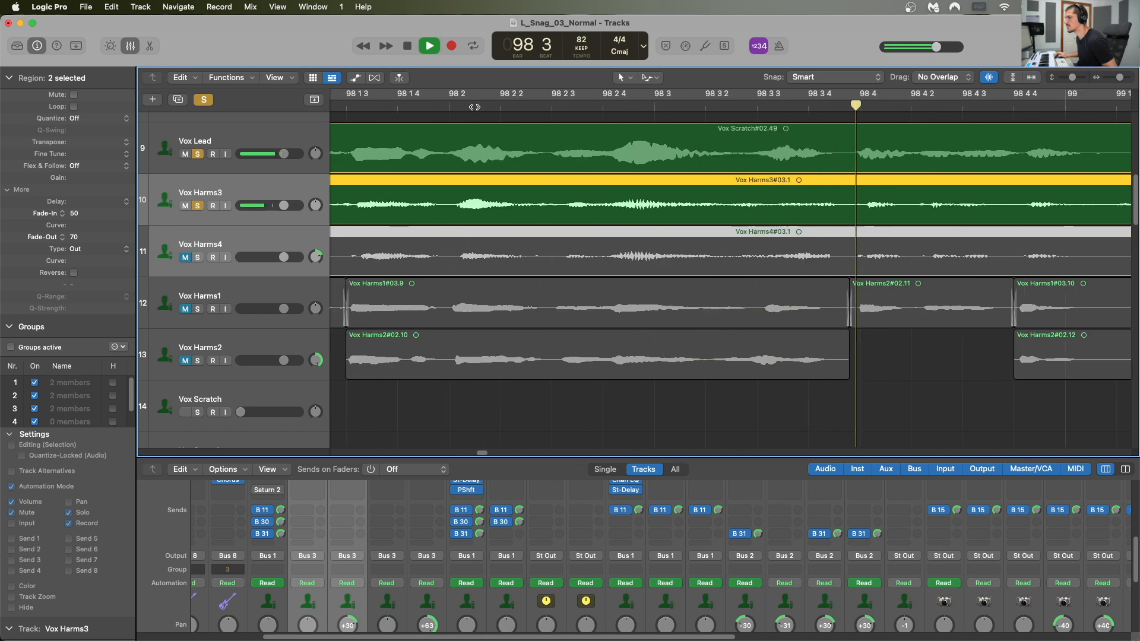
{"action": "key", "text": "space"}
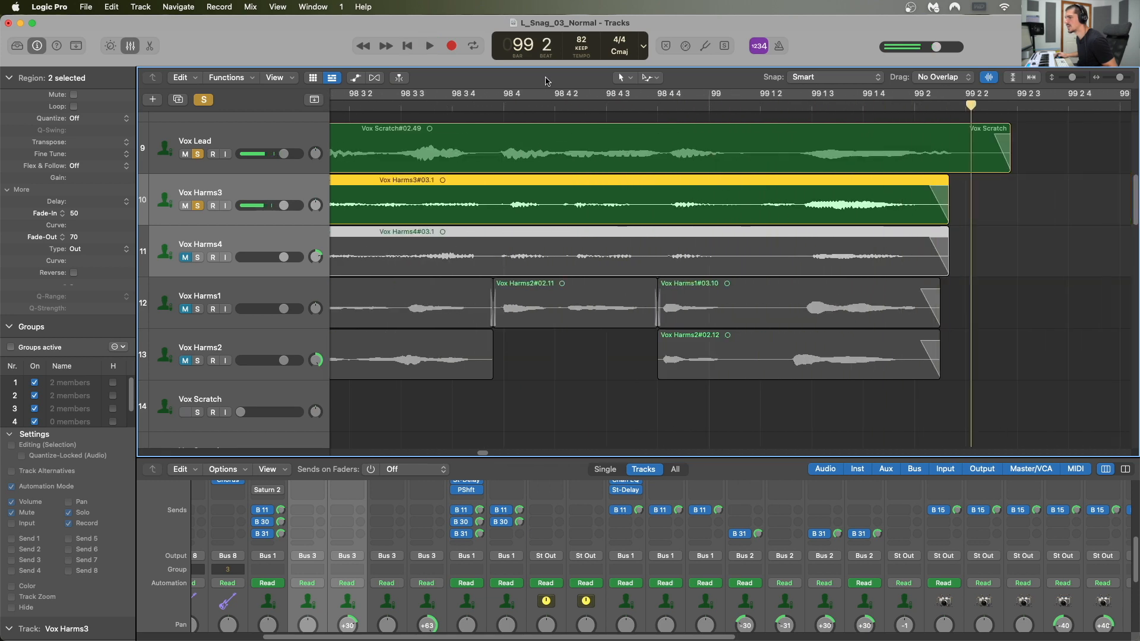
{"action": "scroll", "coordinate": [540, 140], "scroll_direction": "left", "scroll_amount": 10}
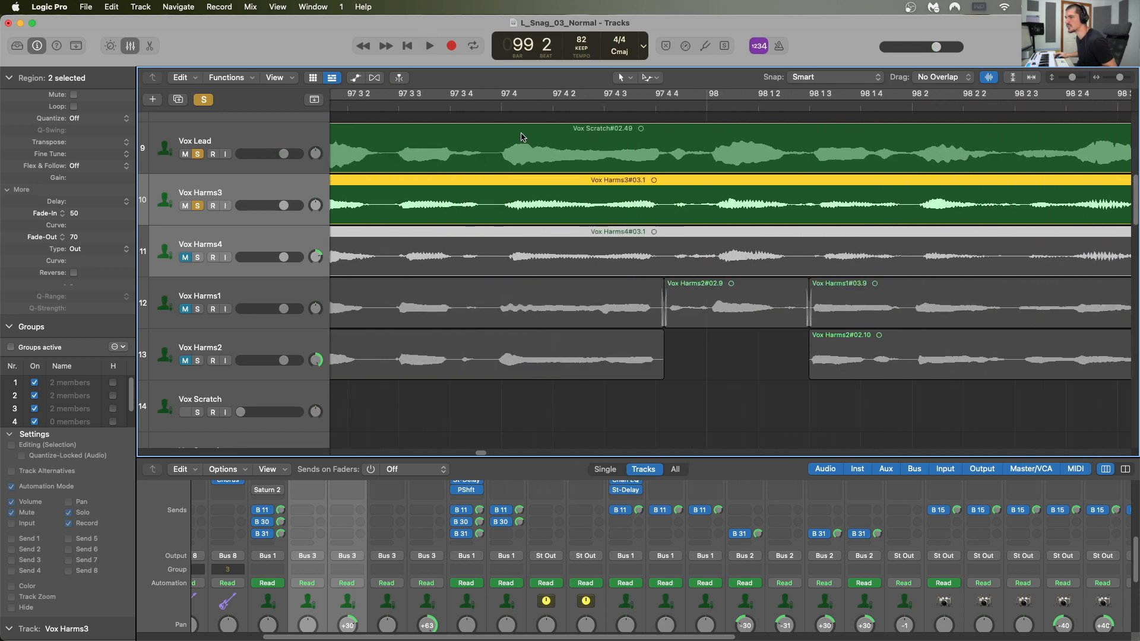
{"action": "key", "text": "space"}
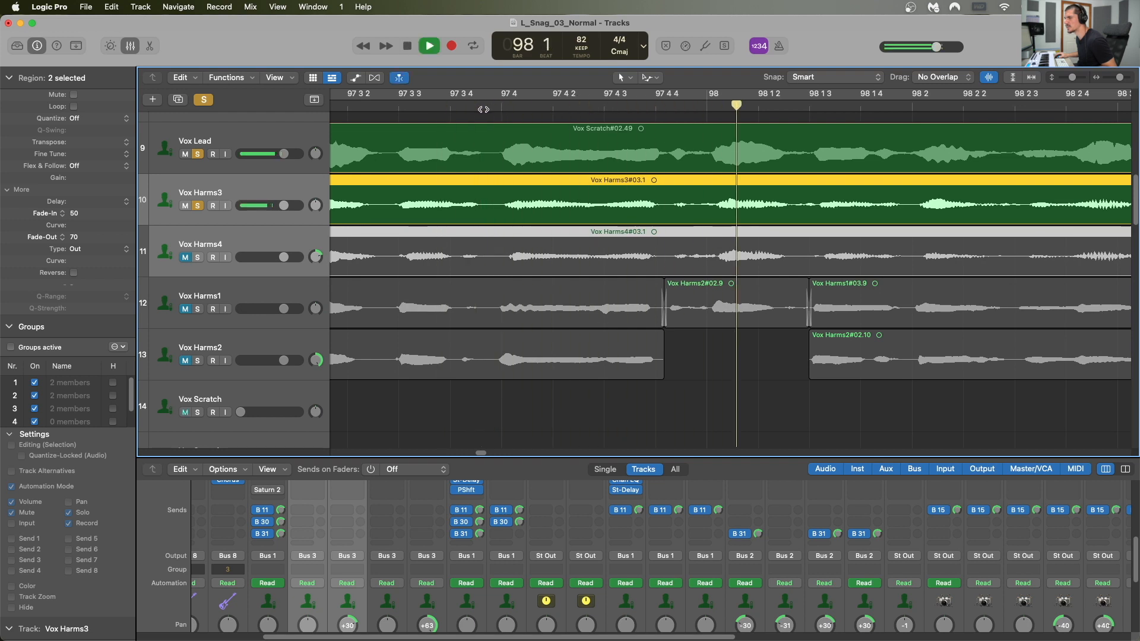
- Split Vox Harms4 shortly after 97 4 4 and at 98 1 3, and move the segment between the cuts onto Vox Harms3
{"action": "key", "text": "space"}
{"action": "left_click_drag", "start_coordinate": [708, 115], "coordinate": [694, 108]}
{"action": "left_click_drag", "start_coordinate": [726, 108], "coordinate": [667, 108]}
{"action": "left_click", "coordinate": [721, 278]}
{"action": "key", "text": "super+t"}
{"action": "left_click_drag", "start_coordinate": [801, 107], "coordinate": [809, 106]}
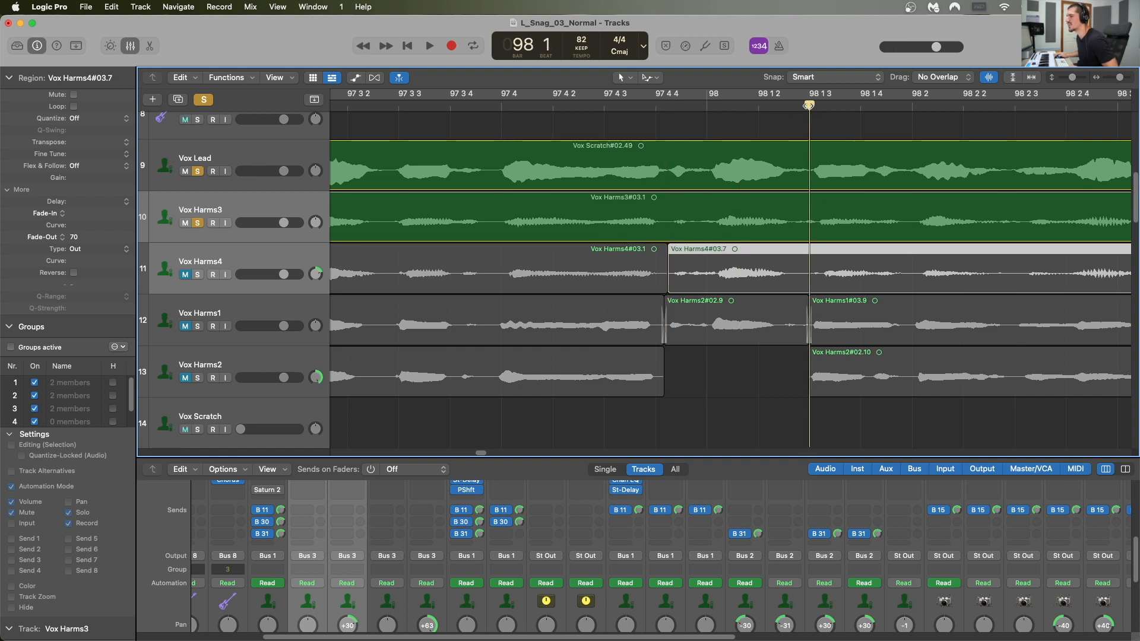
{"action": "key", "text": "super+t"}
{"action": "left_click_drag", "start_coordinate": [763, 279], "coordinate": [757, 233]}
- Join the swapped-in segment and the preceding Vox Harms3 region with an equal power crossfade, fade-out 4
{"action": "left_click", "coordinate": [633, 230], "text": "shift"}
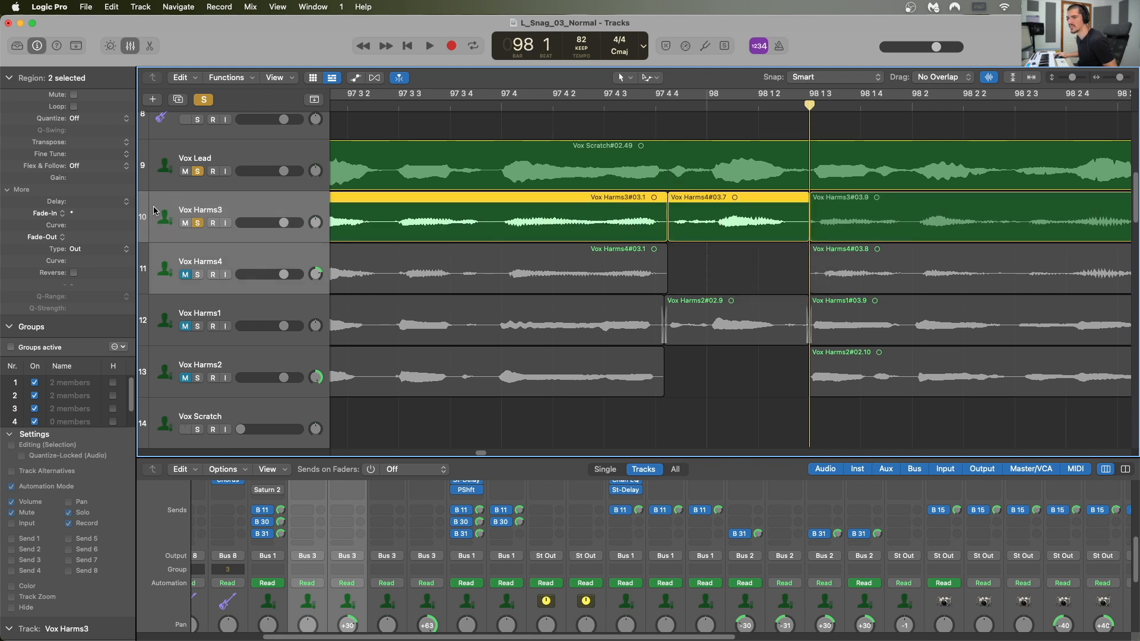
{"action": "left_click", "coordinate": [81, 253]}
{"action": "left_click", "coordinate": [39, 243]}
{"action": "left_click_drag", "start_coordinate": [82, 234], "coordinate": [82, 231]}
{"action": "left_click", "coordinate": [83, 250]}
{"action": "left_click", "coordinate": [101, 274]}
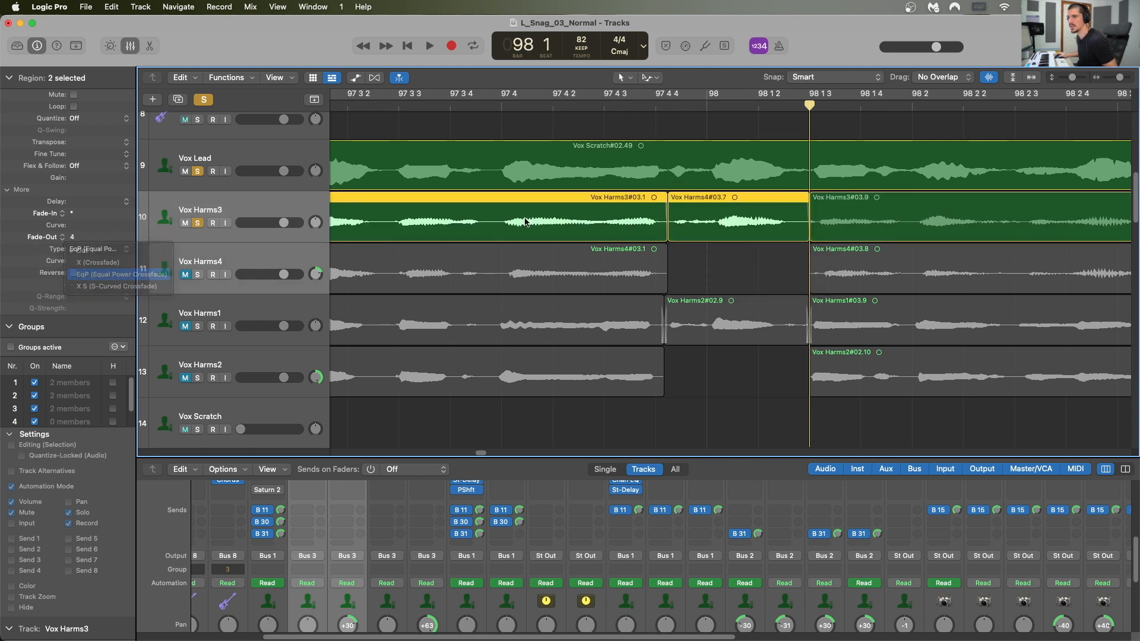
- Play the edited Vox Harms3 with the lead through bar 98 into bar 99
{"action": "key", "text": "super+Left"}
{"action": "key", "text": "super+Left"}
{"action": "key", "text": "super+Left"}
{"action": "key", "text": "super+Left"}
{"action": "key", "text": "super+Left"}
{"action": "scroll", "coordinate": [677, 148], "scroll_direction": "left", "scroll_amount": 5}
{"action": "left_click", "coordinate": [487, 107]}
{"action": "key", "text": "space"}
{"action": "key", "text": "super+Right"}
{"action": "key", "text": "super+Right"}
{"action": "key", "text": "super+Right"}
{"action": "key", "text": "super+Right"}
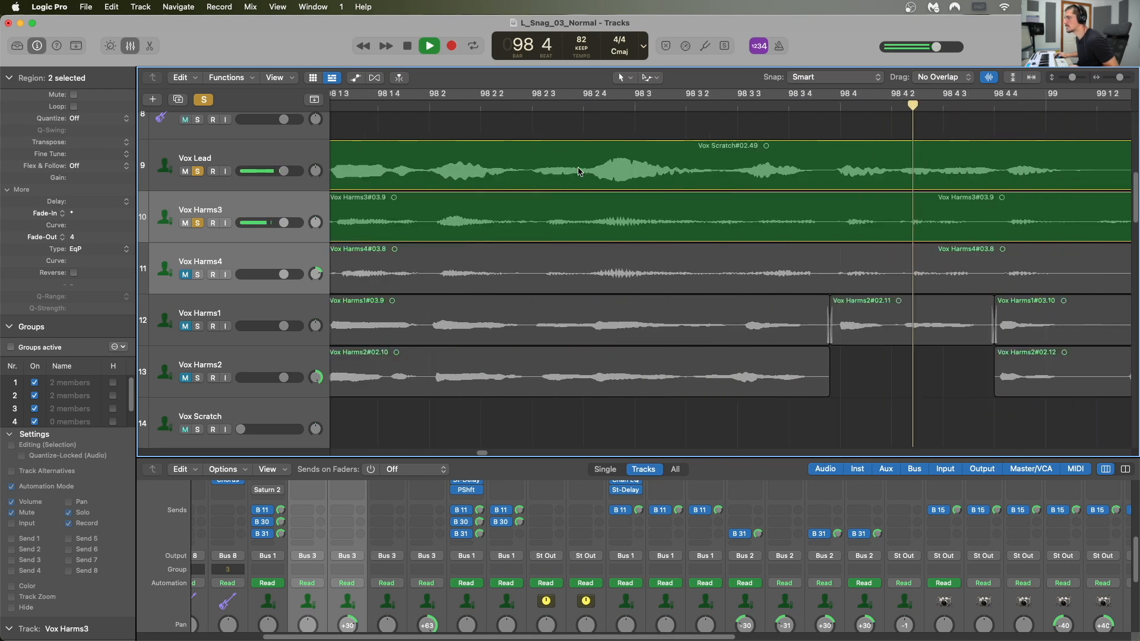
{"action": "key", "text": "space"}
{"action": "scroll", "coordinate": [807, 107], "scroll_direction": "left", "scroll_amount": 4}
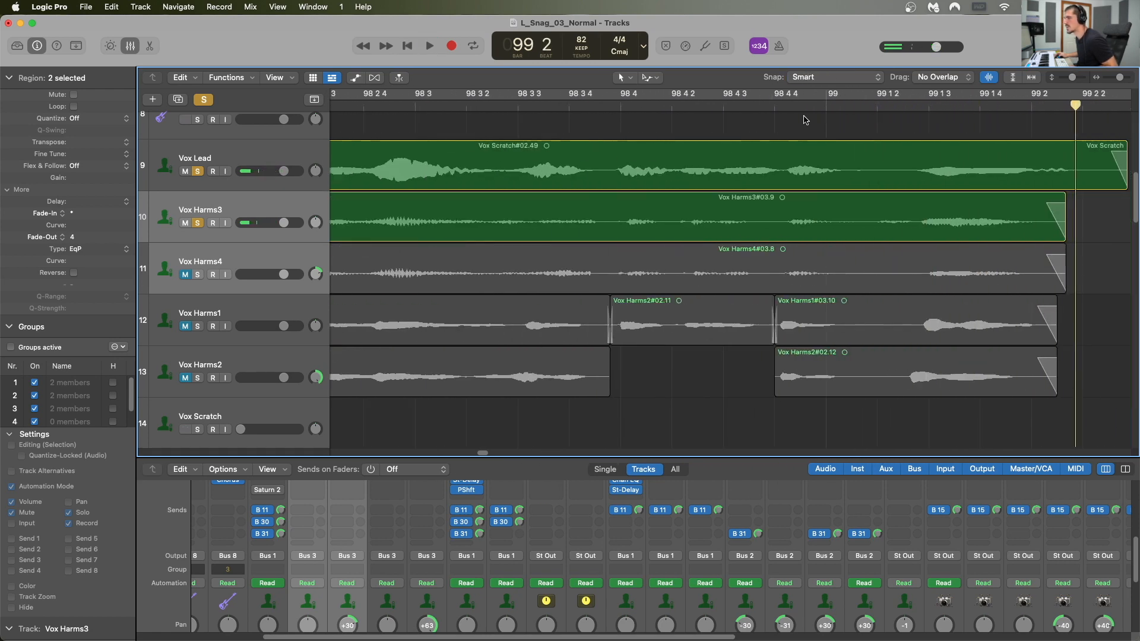
- Split Vox Harms4 just before 98 4 and just after 98 4 2, and move the segment between the cuts onto Vox Harms3
{"action": "left_click_drag", "start_coordinate": [698, 107], "coordinate": [705, 107]}
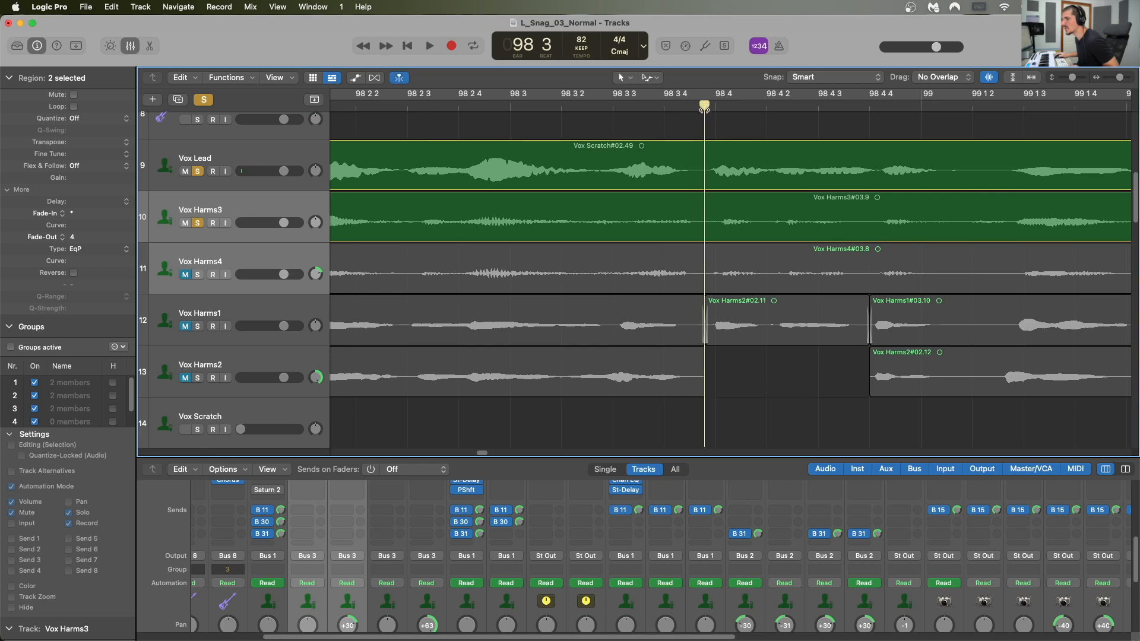
{"action": "key", "text": "super+Right"}
{"action": "key", "text": "super+Left"}
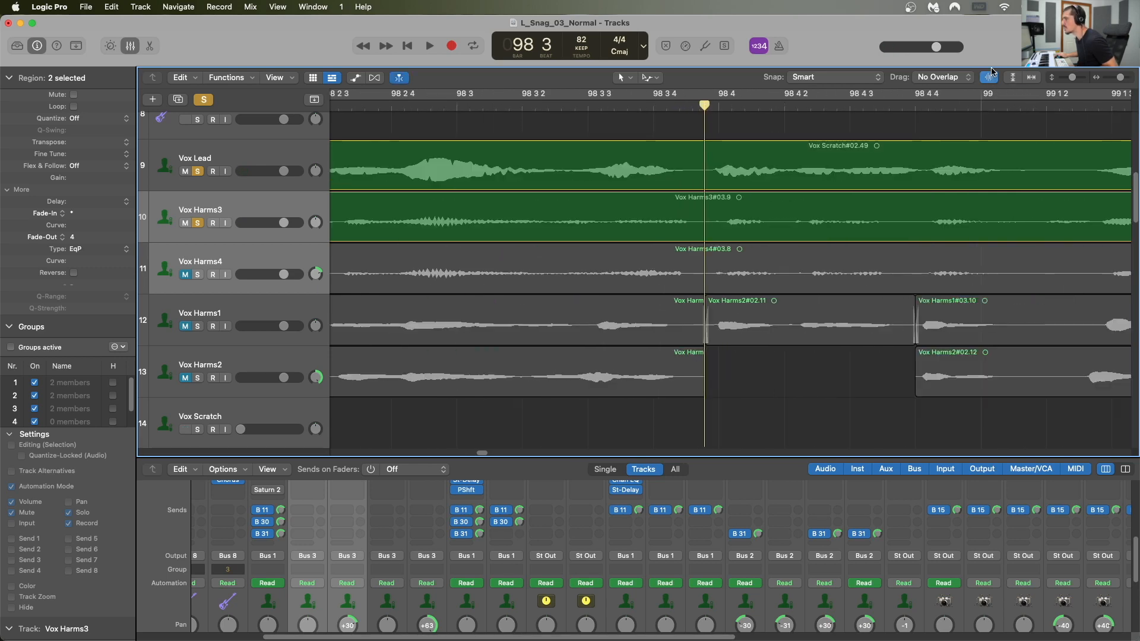
{"action": "left_click", "coordinate": [990, 74]}
{"action": "left_click", "coordinate": [748, 270]}
{"action": "key", "text": "super+t"}
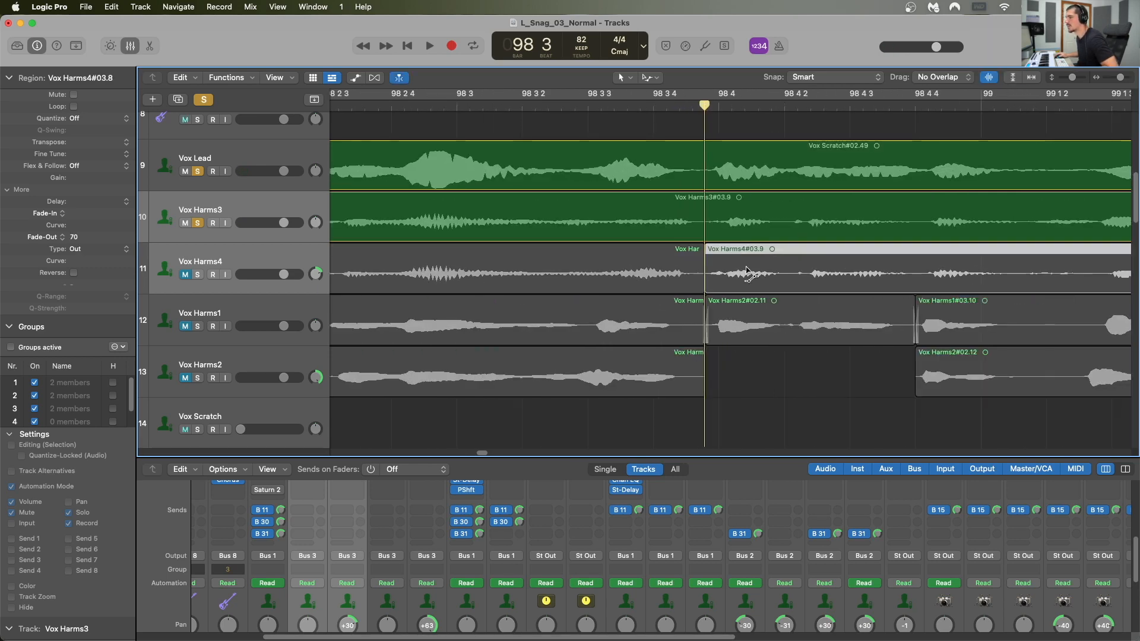
{"action": "left_click", "coordinate": [779, 117]}
{"action": "scroll", "coordinate": [776, 112], "scroll_direction": "up", "scroll_amount": 1}
{"action": "left_click", "coordinate": [791, 107]}
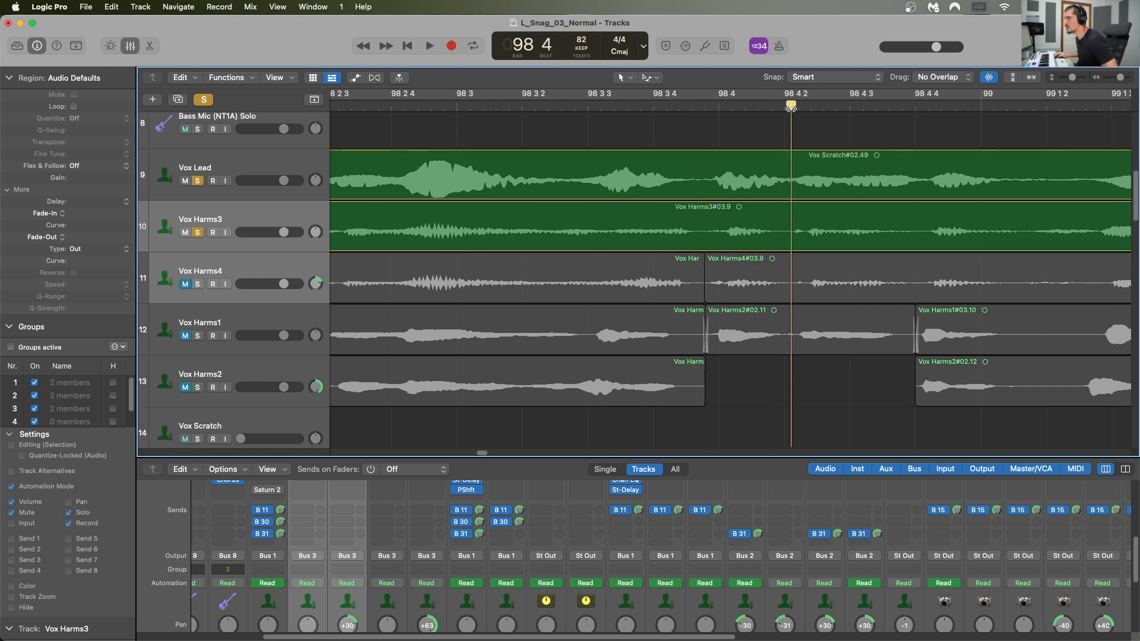
{"action": "left_click", "coordinate": [759, 290]}
{"action": "key", "text": "super+t"}
{"action": "left_click_drag", "start_coordinate": [759, 290], "coordinate": [756, 233]}
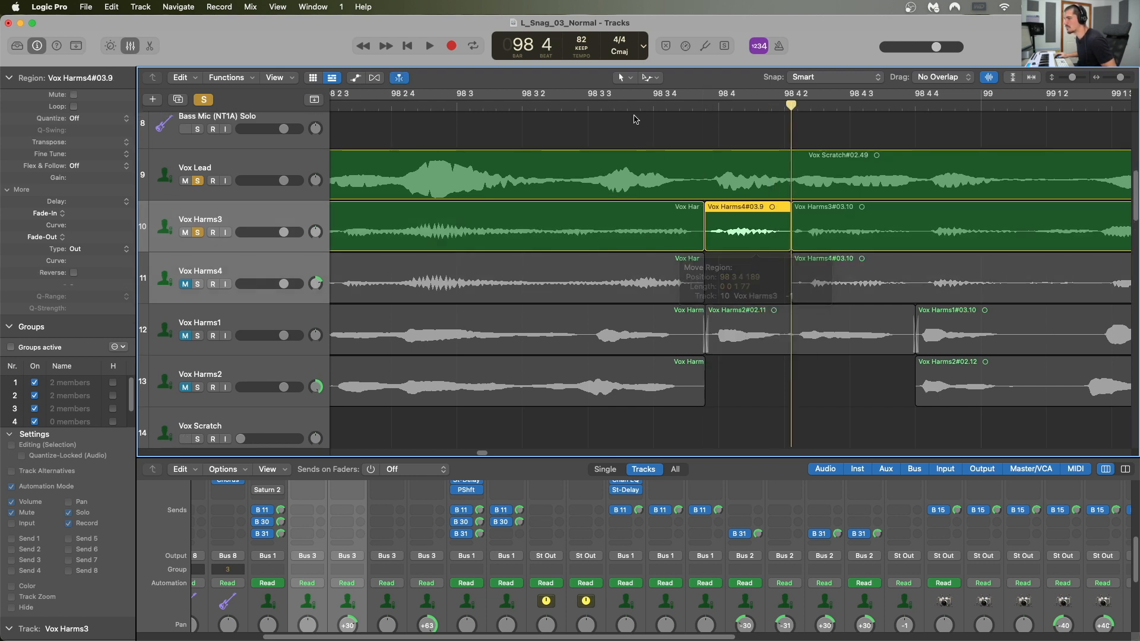
- Play across the moved segment near 98 4 and give it and the preceding Vox Harms3 region an equal power crossfade, fade-out 4
{"action": "left_click", "coordinate": [579, 110]}
{"action": "key", "text": "space"}
{"action": "key", "text": "space"}
{"action": "left_click", "coordinate": [679, 232], "text": "shift"}
{"action": "left_click", "coordinate": [92, 250]}
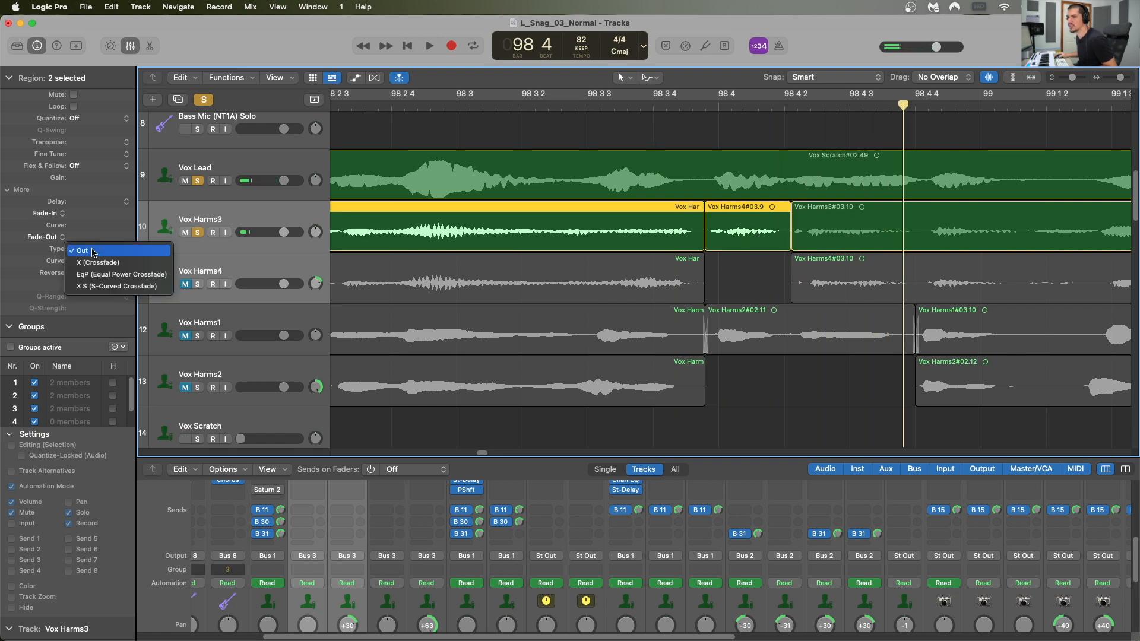
{"action": "left_click", "coordinate": [95, 275]}
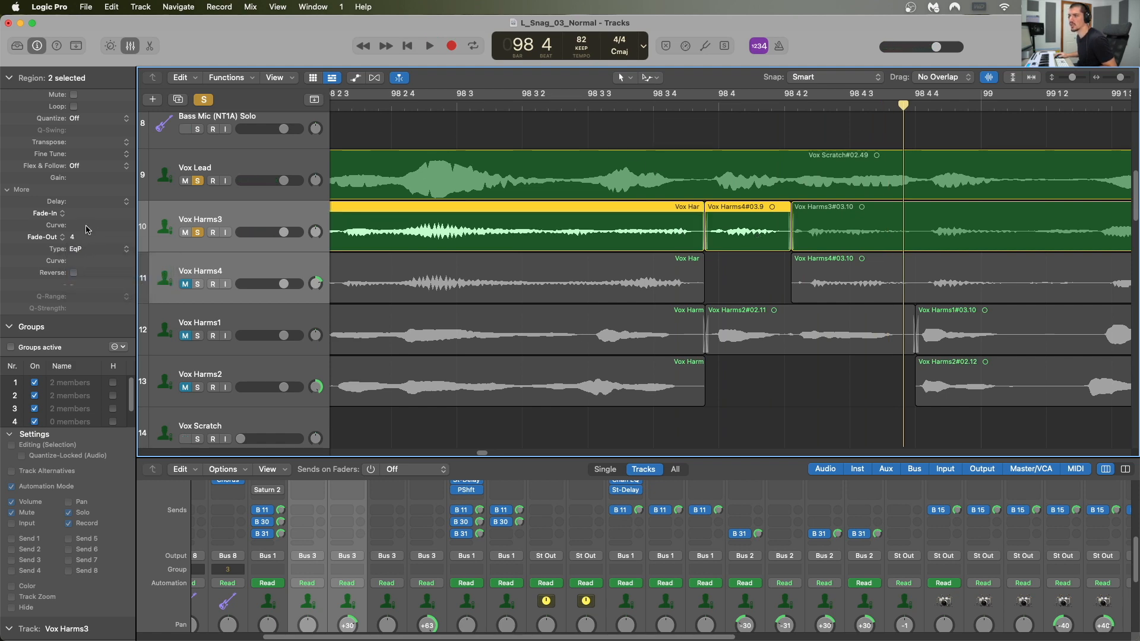
- Examine the separate lead vocal phrases in bars 97 to 100 alongside their harmony regions
{"action": "key", "text": "super+Left"}
{"action": "key", "text": "super+Left"}
{"action": "key", "text": "super+Left"}
{"action": "key", "text": "super+Left"}
{"action": "key", "text": "super+Left"}
{"action": "scroll", "coordinate": [614, 244], "scroll_direction": "left", "scroll_amount": 5}
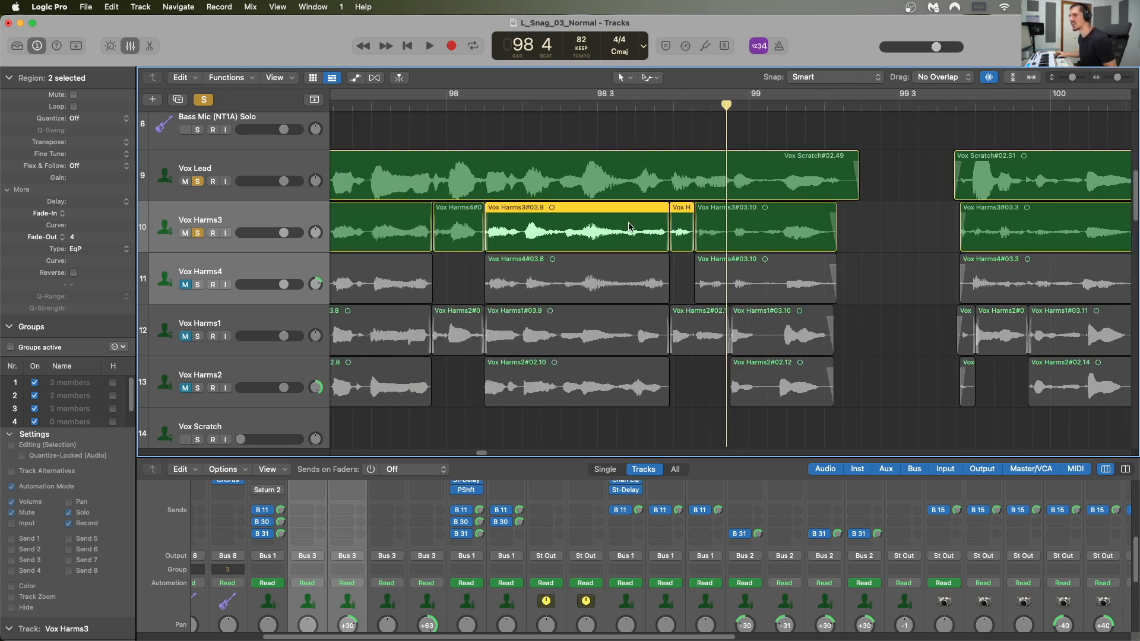
{"action": "scroll", "coordinate": [629, 226], "scroll_direction": "left", "scroll_amount": 5}
{"action": "left_click_drag", "start_coordinate": [341, 100], "coordinate": [1032, 95]}
{"action": "scroll", "coordinate": [1032, 95], "scroll_direction": "down", "scroll_amount": 6}
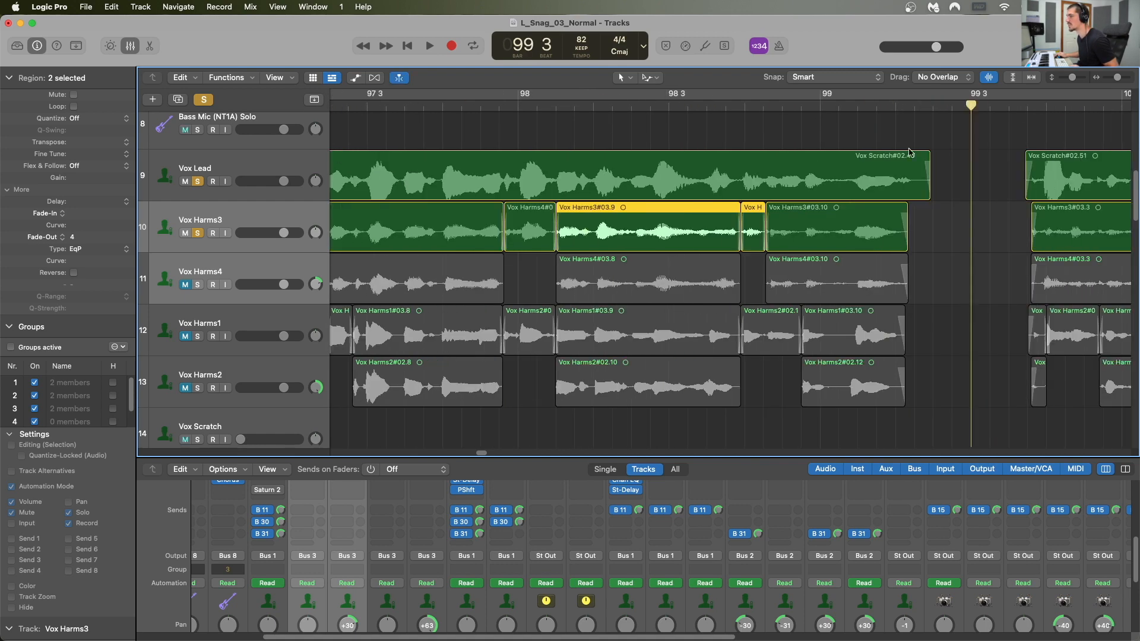
{"action": "left_click", "coordinate": [550, 178]}
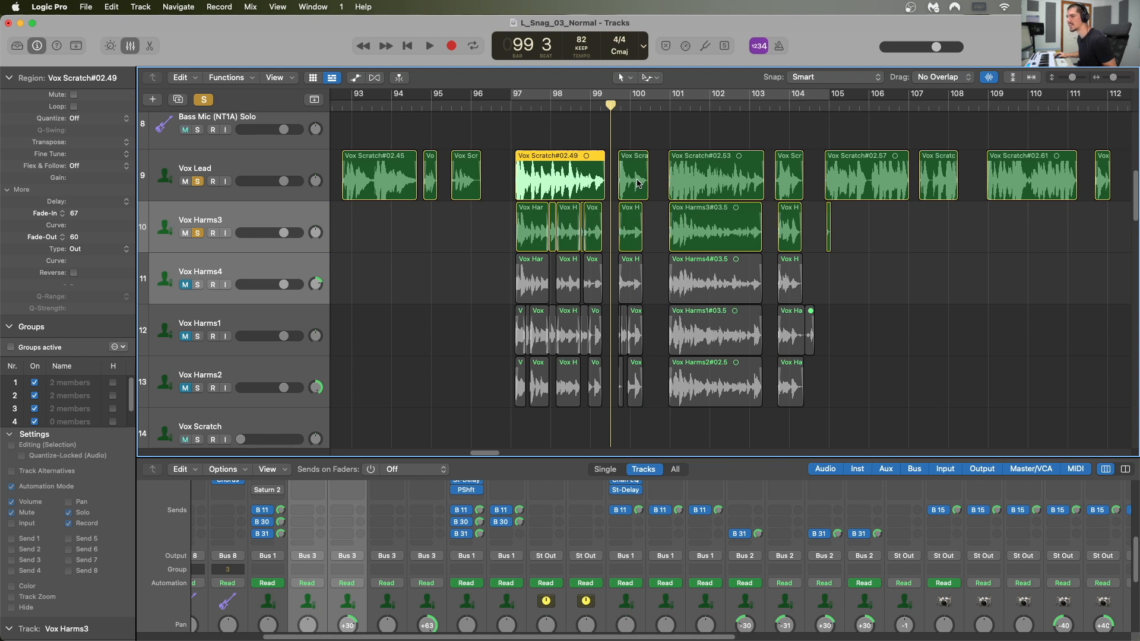
{"action": "left_click", "coordinate": [639, 187]}
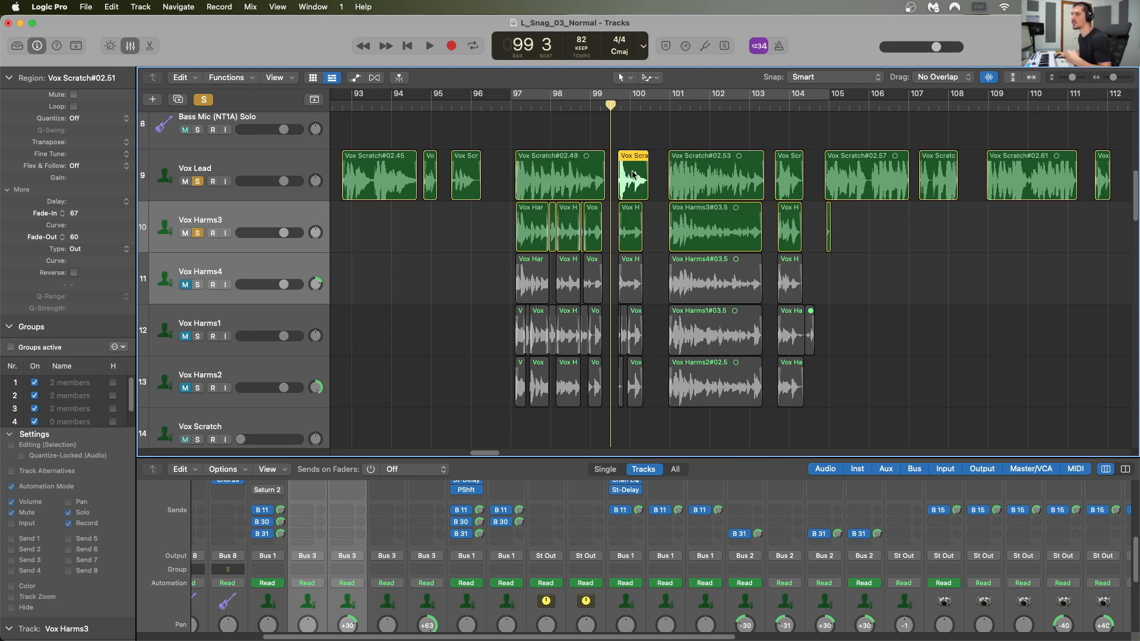
{"action": "left_click_drag", "start_coordinate": [616, 139], "coordinate": [651, 183]}
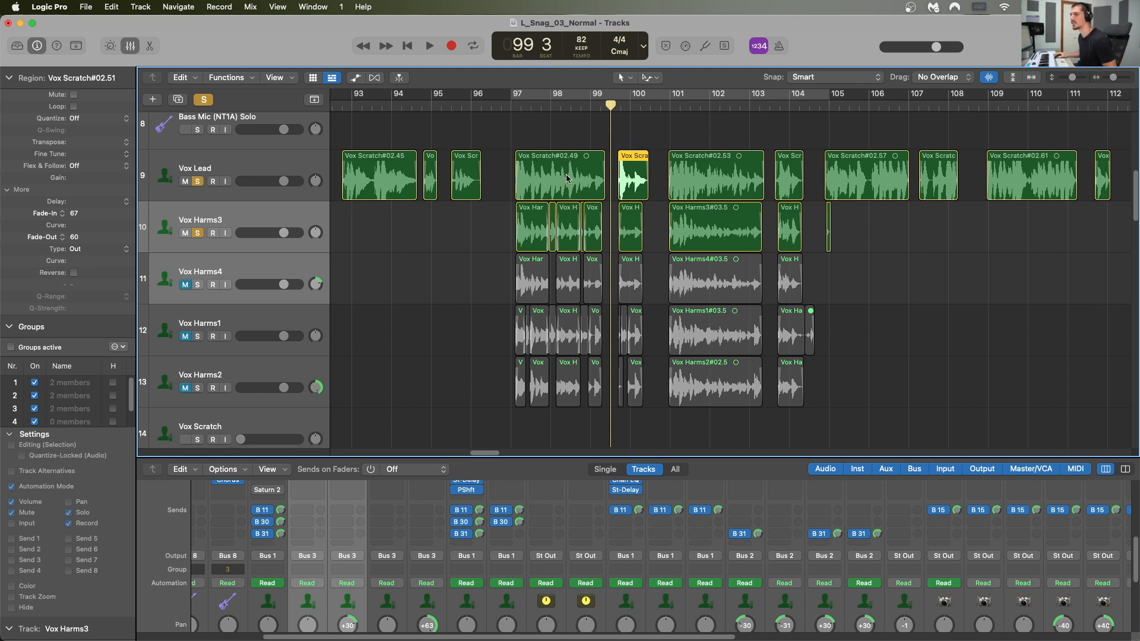
{"action": "left_click", "coordinate": [621, 105]}
{"action": "left_click", "coordinate": [512, 105]}
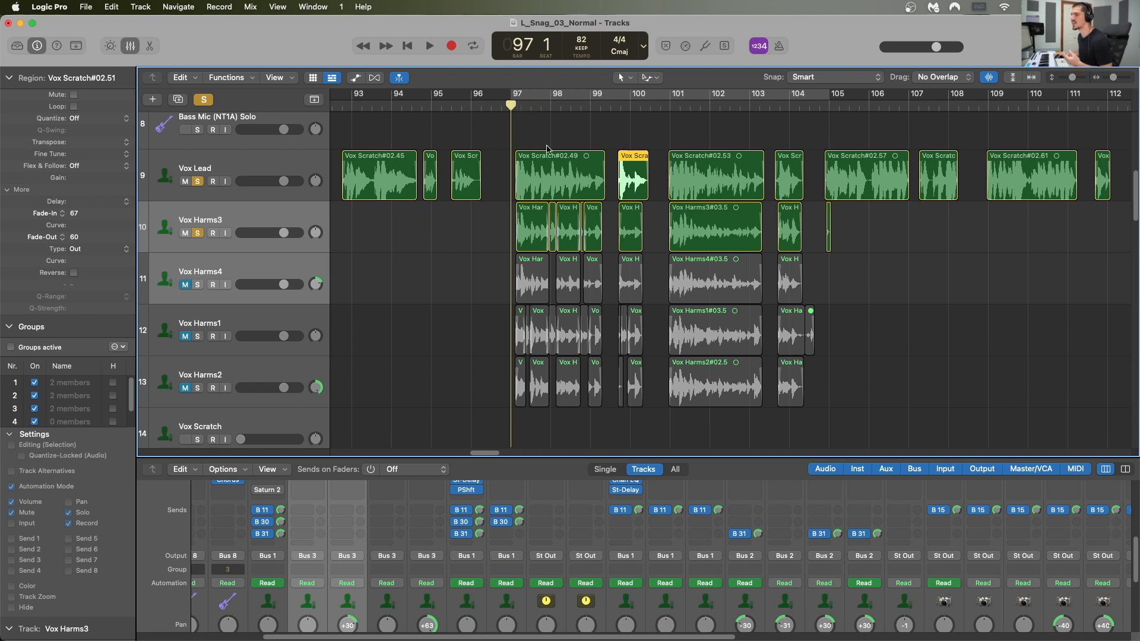
- Examine how the bar 97 to 99 regions on Vox Harms3 and Vox Harms4 line up with the lead phrase
{"action": "left_click", "coordinate": [621, 140]}
{"action": "key", "text": "super+Right"}
{"action": "key", "text": "super+Right"}
{"action": "key", "text": "super+Right"}
{"action": "key", "text": "super+Right"}
{"action": "key", "text": "super+Right"}
{"action": "key", "text": "super+Right"}
{"action": "key", "text": "super+Right"}
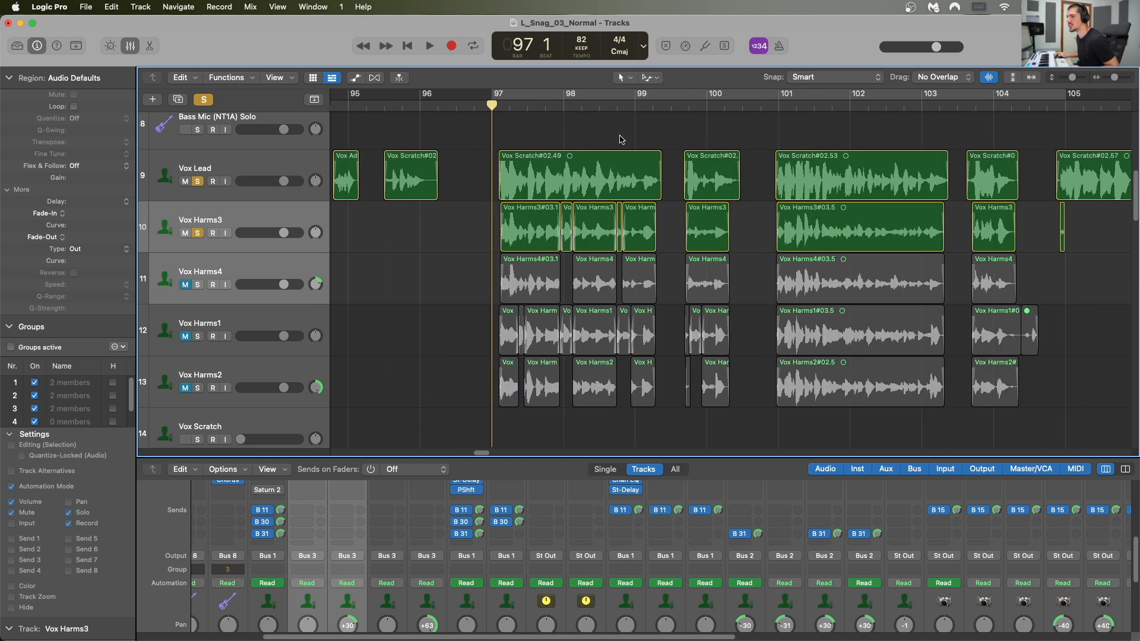
{"action": "left_click_drag", "start_coordinate": [505, 230], "coordinate": [865, 228]}
{"action": "left_click_drag", "start_coordinate": [506, 231], "coordinate": [876, 277]}
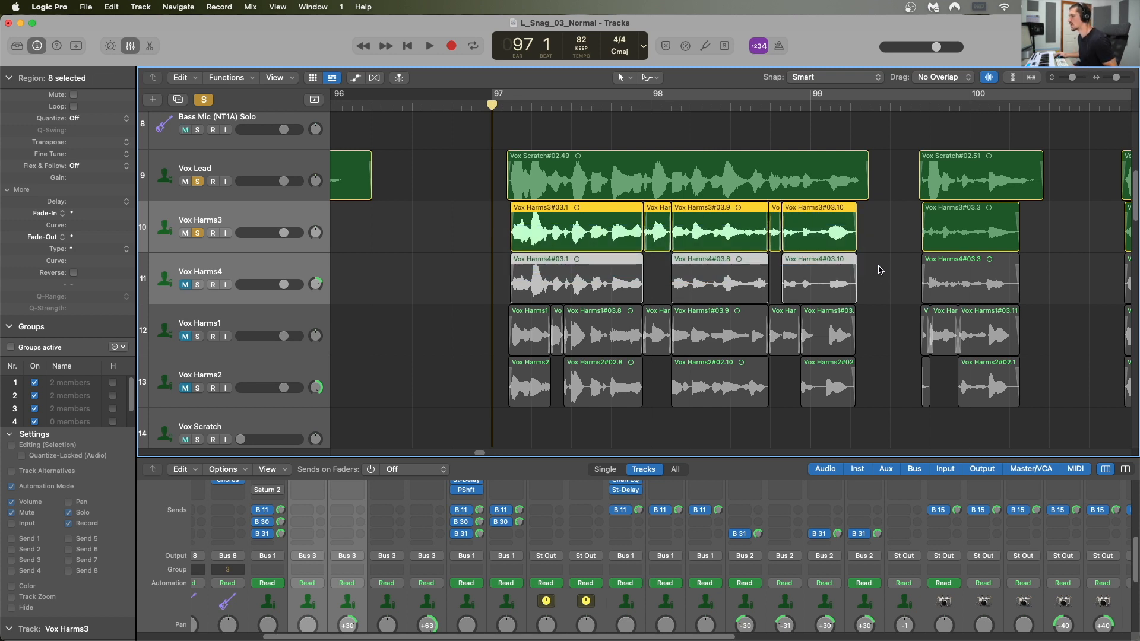
{"action": "left_click_drag", "start_coordinate": [529, 106], "coordinate": [513, 104]}
{"action": "key", "text": "super+Right"}
{"action": "key", "text": "super+Right"}
{"action": "key", "text": "super+Right"}
{"action": "key", "text": "super+Right"}
{"action": "key", "text": "super+Right"}
{"action": "key", "text": "super+Right"}
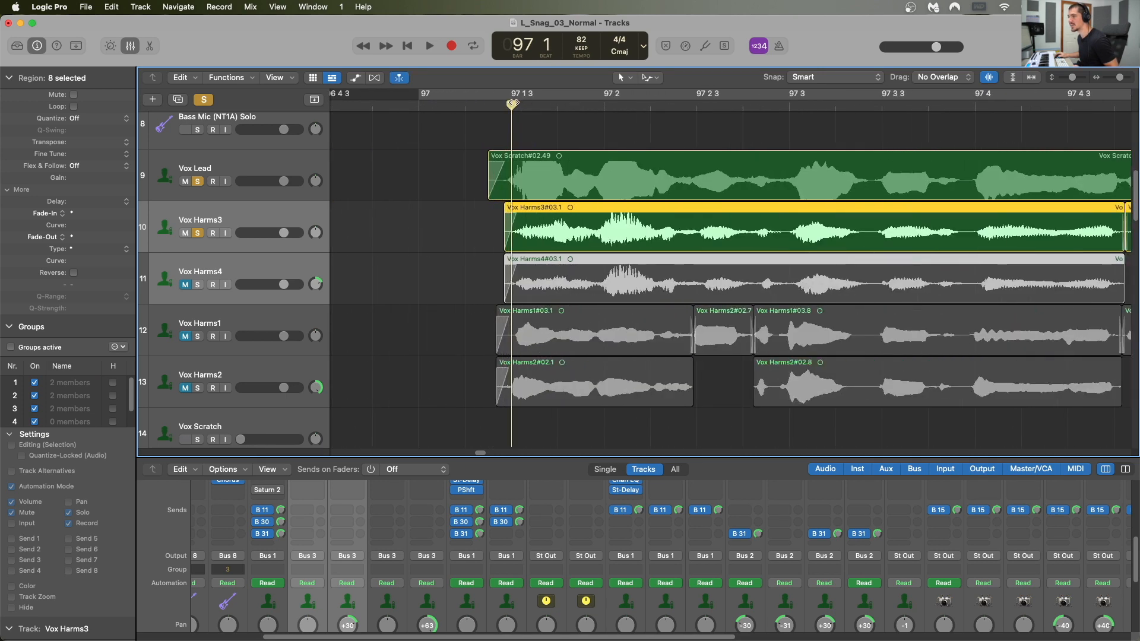
{"action": "scroll", "coordinate": [513, 104], "scroll_direction": "up", "scroll_amount": 5}
{"action": "scroll", "coordinate": [576, 165], "scroll_direction": "down", "scroll_amount": 6}
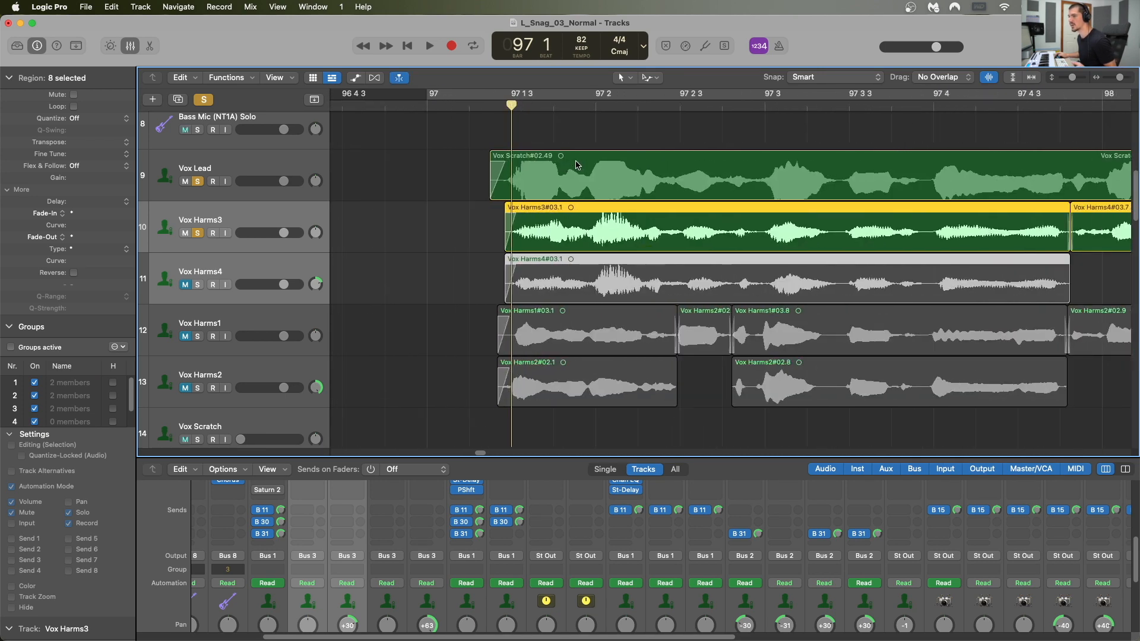
{"action": "left_click", "coordinate": [465, 223]}
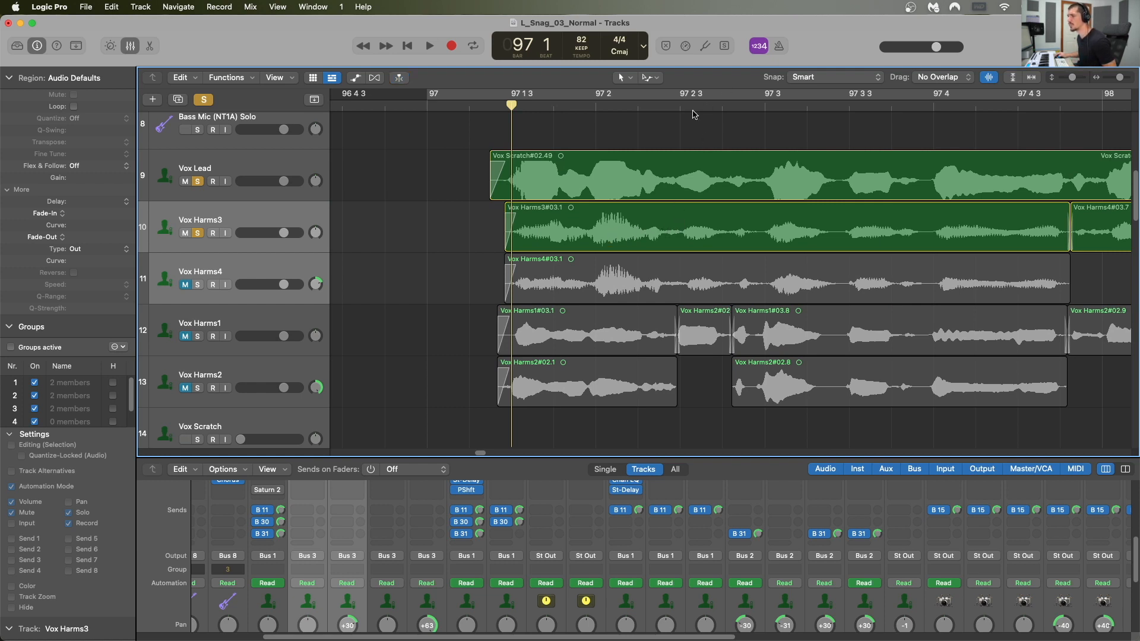
- Split Vox Harms3 shortly after 97 1 4 and shift the region following the cut slightly earlier to match the lead
{"action": "scroll", "coordinate": [694, 114], "scroll_direction": "up", "scroll_amount": 1}
{"action": "mouse_move", "coordinate": [511, 104]}
{"action": "left_mouse_down"}
{"action": "mouse_move", "coordinate": [501, 104]}
{"action": "mouse_move", "coordinate": [516, 103]}
{"action": "left_mouse_up"}
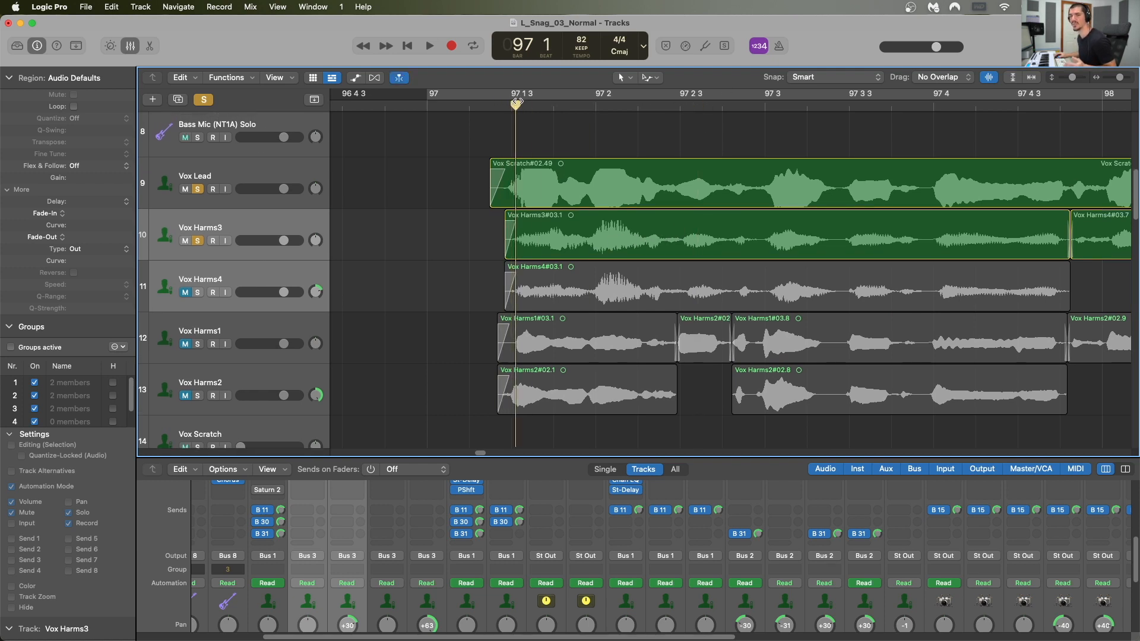
{"action": "scroll", "coordinate": [548, 180], "scroll_direction": "up", "scroll_amount": 3}
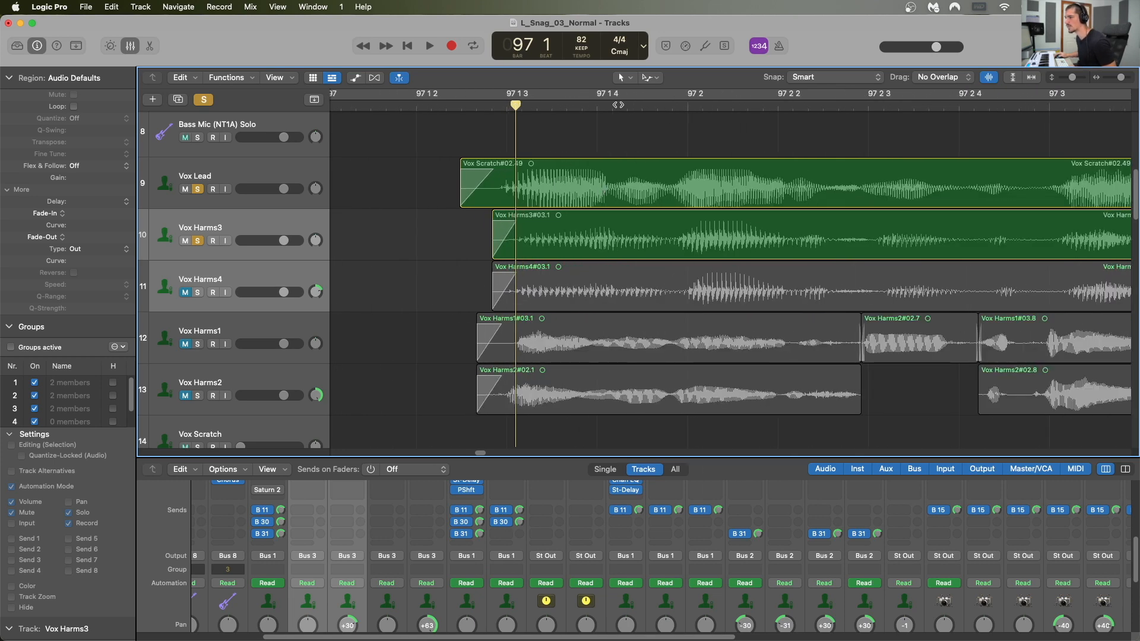
{"action": "left_click_drag", "start_coordinate": [606, 104], "coordinate": [614, 104]}
{"action": "left_click", "coordinate": [608, 231]}
{"action": "key", "text": "super+t"}
{"action": "left_click_drag", "start_coordinate": [609, 235], "coordinate": [606, 244]}
{"action": "left_click", "coordinate": [613, 245]}
{"action": "scroll", "coordinate": [600, 247], "scroll_direction": "up", "scroll_amount": 5}
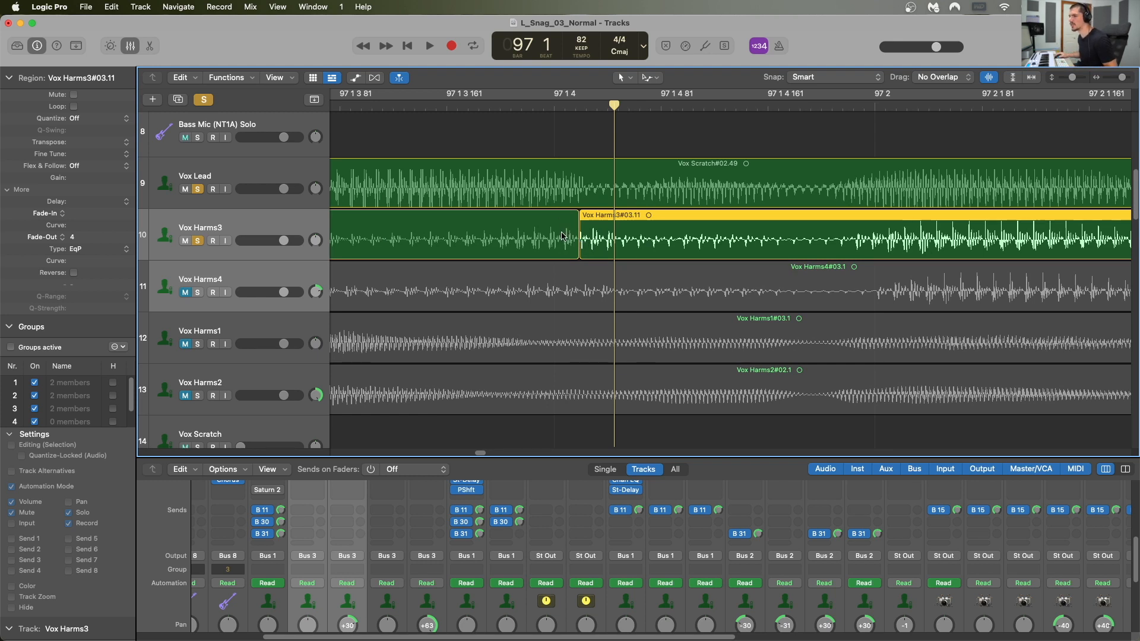
- Make the Fade Tool the secondary tool and crossfade the Vox Harms3 cut near 97 1 4 with a fade-out of 23
{"action": "left_click_drag", "start_coordinate": [560, 237], "coordinate": [586, 242]}
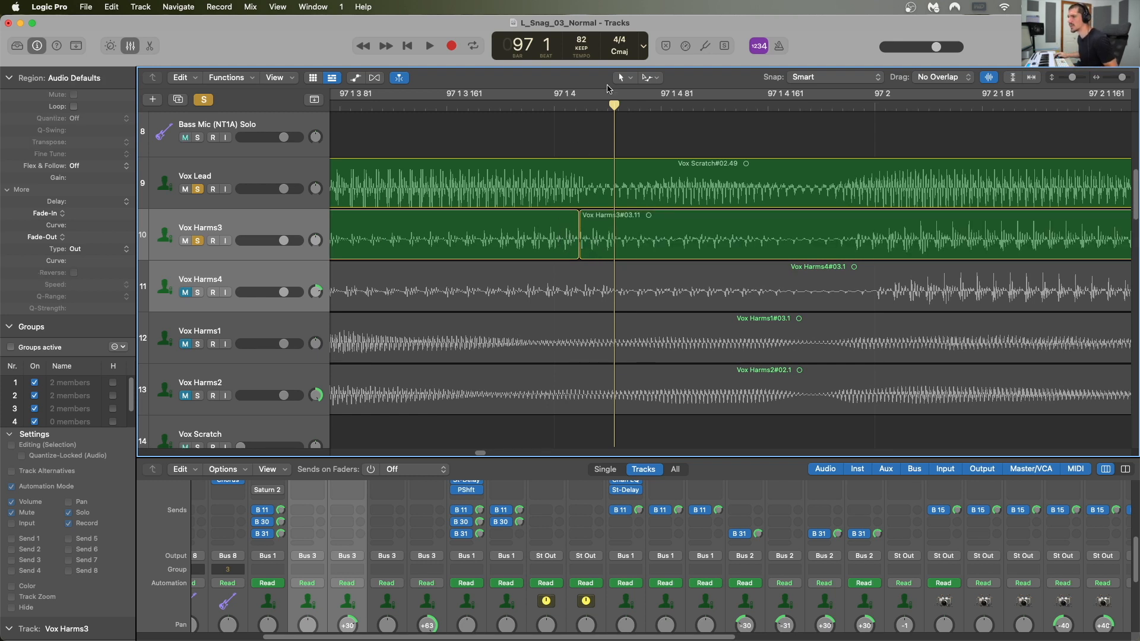
{"action": "left_click", "coordinate": [647, 78]}
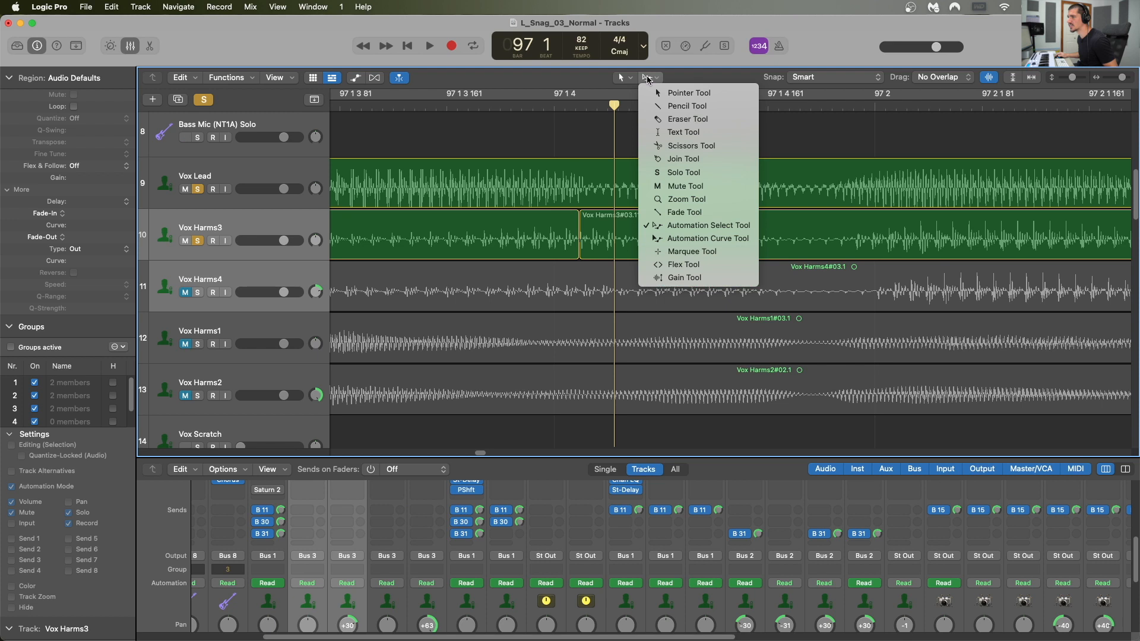
{"action": "left_click", "coordinate": [683, 214]}
{"action": "left_click_drag", "start_coordinate": [561, 240], "coordinate": [603, 240]}
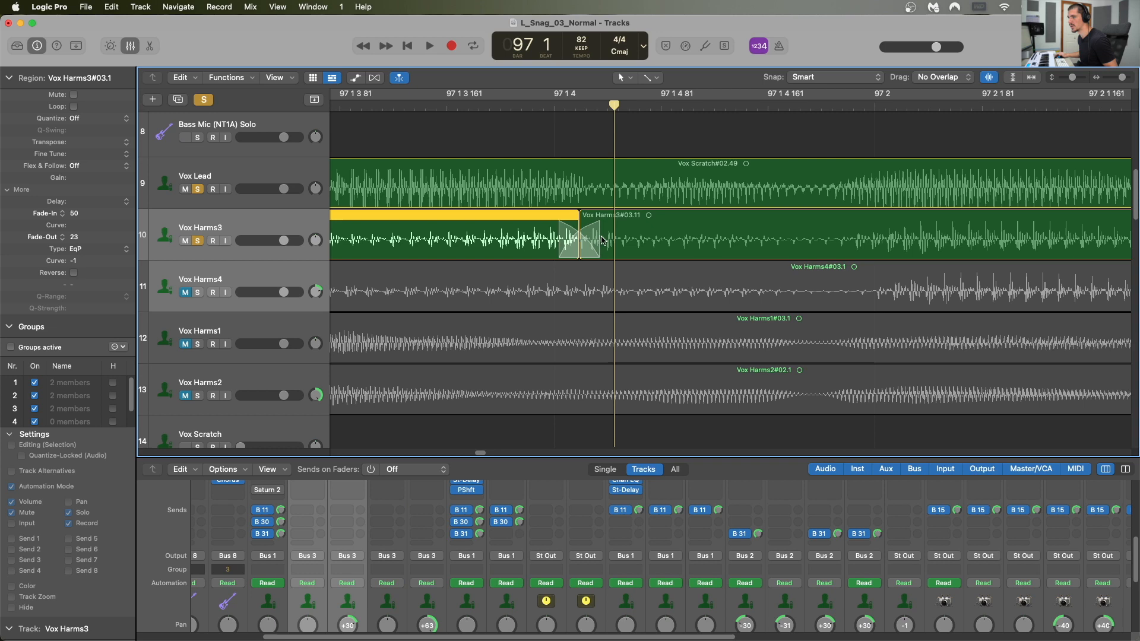
- Play the crossfaded Vox Harms3 edit with the lead from around the start of bar 97
{"action": "key", "text": "super+Left"}
{"action": "key", "text": "super+Left"}
{"action": "key", "text": "super+Left"}
{"action": "key", "text": "super+Left"}
{"action": "key", "text": "super+Left"}
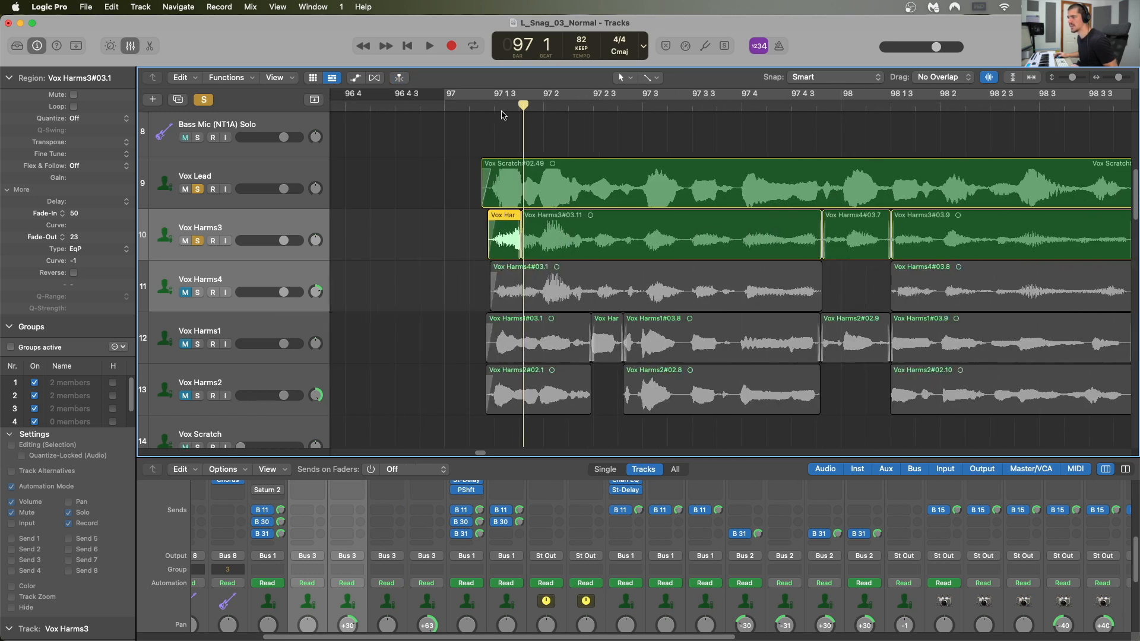
{"action": "key", "text": "space"}
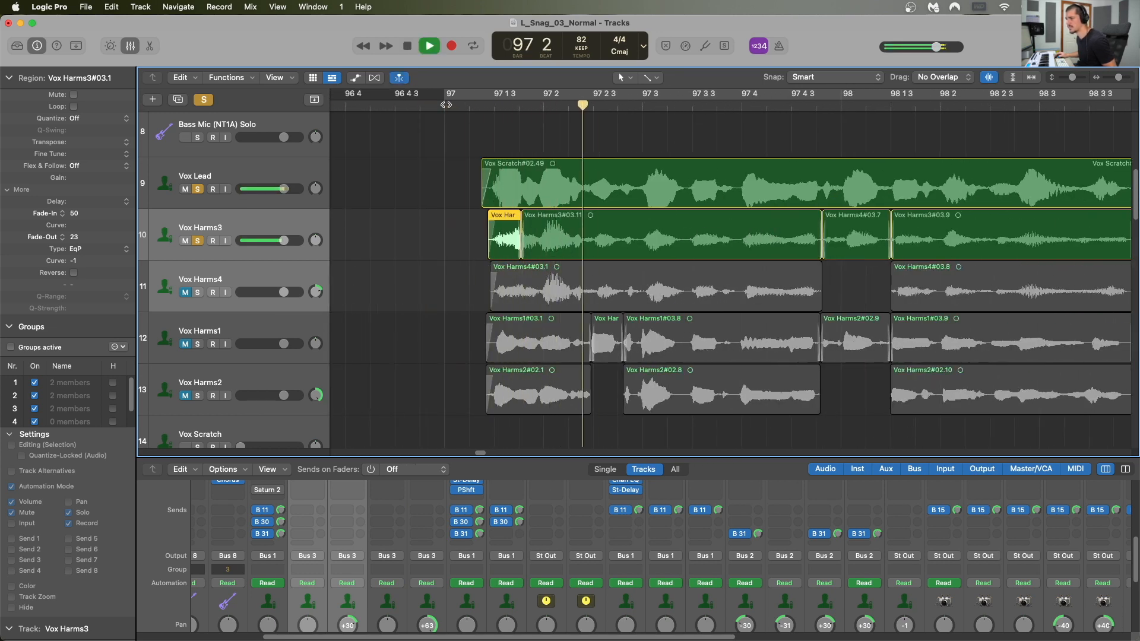
{"action": "key", "text": "space"}
- Split the Vox Harms3 region just after 97 2 3
{"action": "left_click_drag", "start_coordinate": [626, 105], "coordinate": [642, 106]}
{"action": "key", "text": "super+Right"}
{"action": "key", "text": "super+Right"}
{"action": "key", "text": "super+Right"}
{"action": "key", "text": "super+Right"}
{"action": "key", "text": "super+Right"}
{"action": "key", "text": "super+Left"}
{"action": "left_click", "coordinate": [849, 143]}
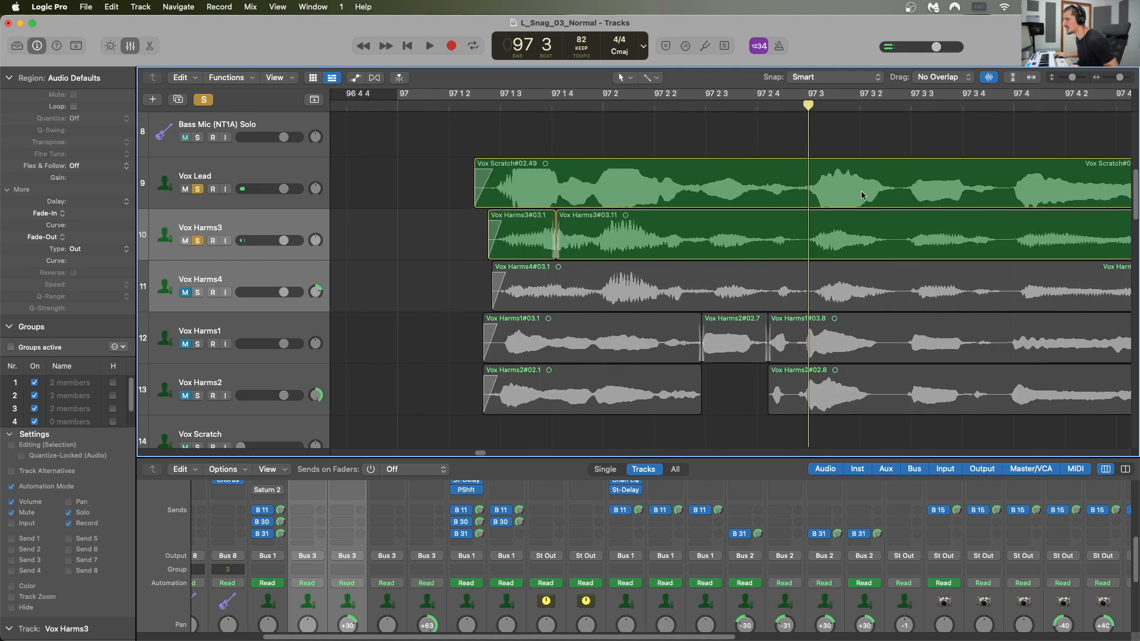
{"action": "scroll", "coordinate": [862, 195], "scroll_direction": "right", "scroll_amount": 1}
{"action": "key", "text": "super+Right"}
{"action": "key", "text": "super+Right"}
{"action": "key", "text": "super+Right"}
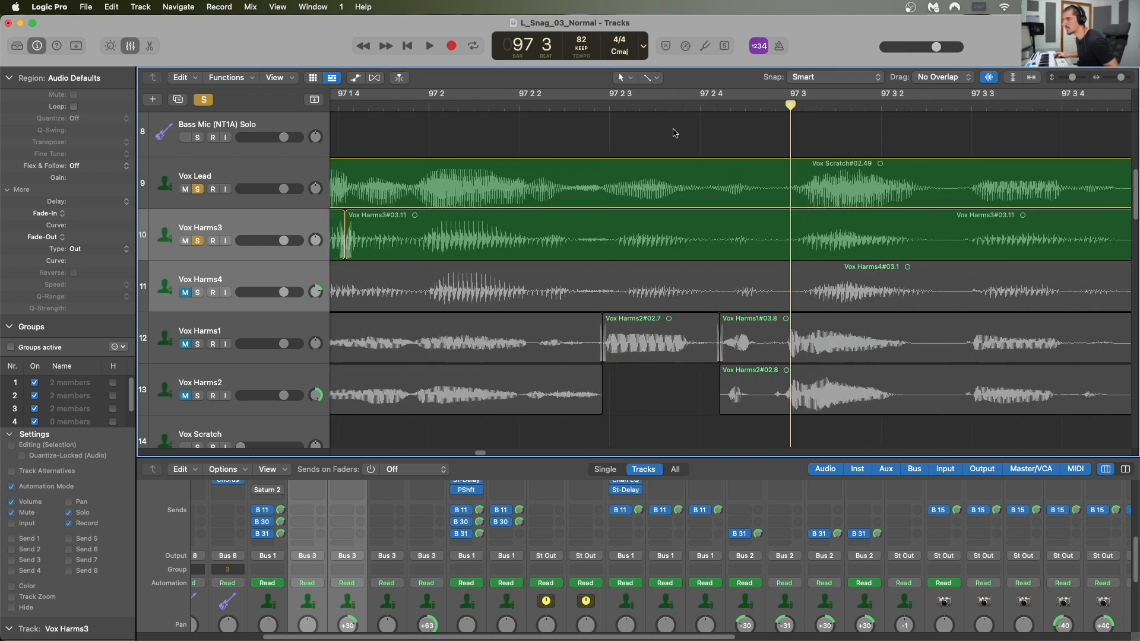
{"action": "left_click_drag", "start_coordinate": [613, 105], "coordinate": [617, 106]}
{"action": "left_click", "coordinate": [650, 245]}
{"action": "key", "text": "super+t"}
{"action": "left_click_drag", "start_coordinate": [652, 246], "coordinate": [653, 246]}
- Split Vox Harms3 at 97 3 and shift the segment before it slightly earlier, crossfading it with the preceding region at fade-out 22
{"action": "left_click", "coordinate": [792, 106]}
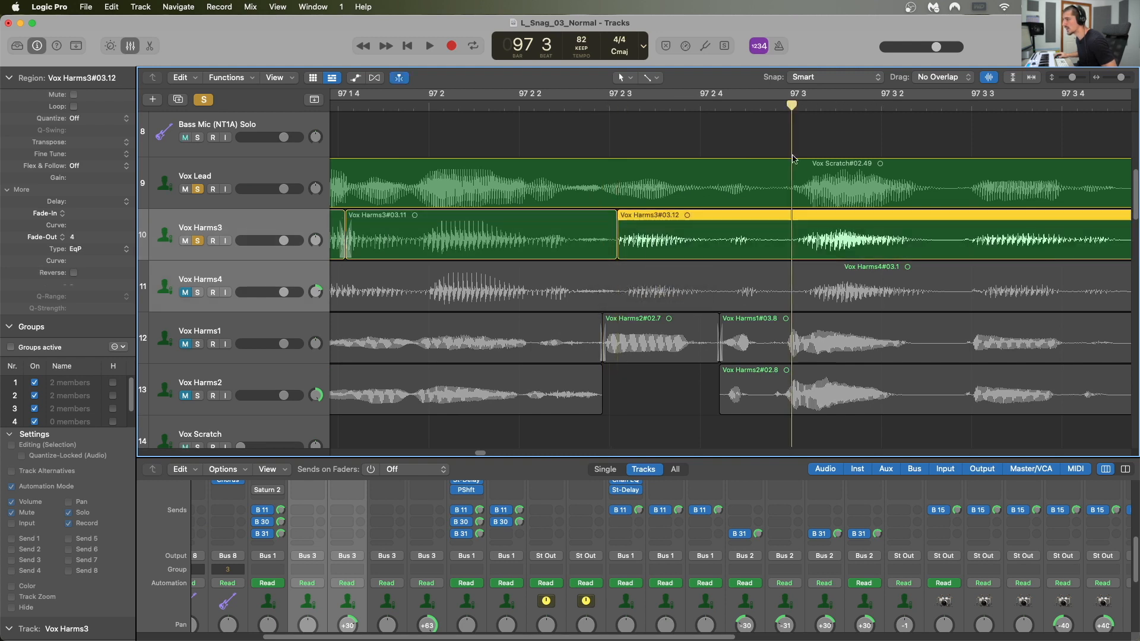
{"action": "key", "text": "super+t"}
{"action": "left_click_drag", "start_coordinate": [765, 236], "coordinate": [751, 237]}
{"action": "left_click_drag", "start_coordinate": [606, 248], "coordinate": [599, 244]}
{"action": "left_click", "coordinate": [599, 242]}
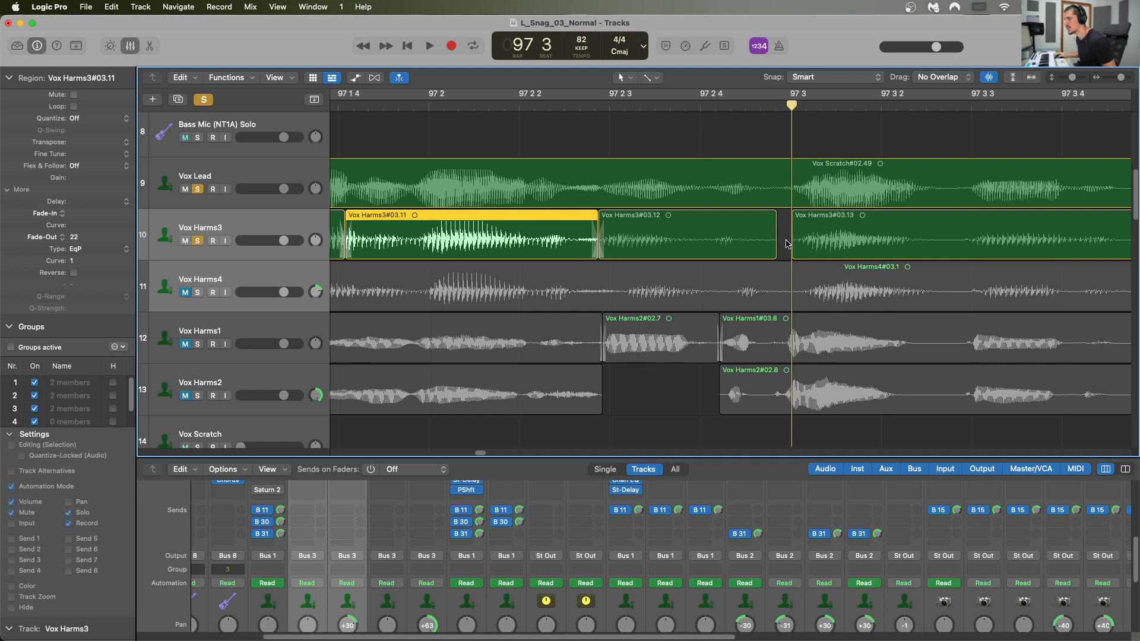
- Extend the Vox Harms3 segment before 97 3 to meet the next region, and split Vox Harms3 between 97 3 2 and 97 3 3
{"action": "left_click_drag", "start_coordinate": [779, 249], "coordinate": [790, 249]}
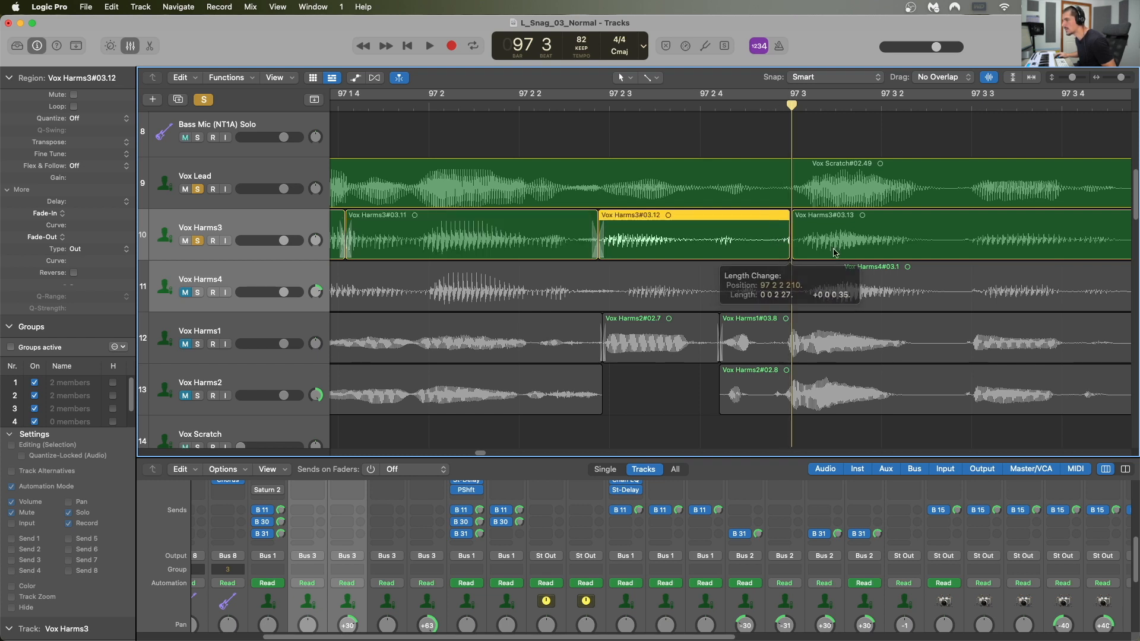
{"action": "left_click", "coordinate": [836, 252]}
{"action": "left_click", "coordinate": [951, 102]}
{"action": "key", "text": "super+t"}
{"action": "left_click", "coordinate": [894, 244]}
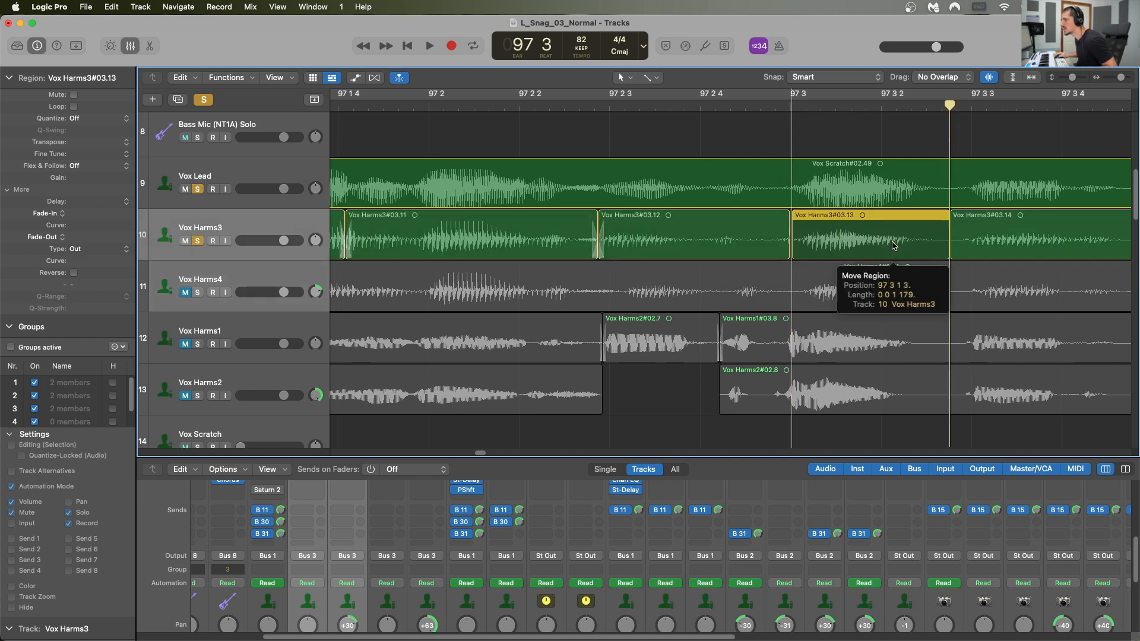
- Move the Vox Harms3 join near 97 3 slightly earlier and crossfade it with a fade-out of 26 and curve -1
{"action": "left_click", "coordinate": [787, 249]}
{"action": "left_click_drag", "start_coordinate": [794, 249], "coordinate": [776, 248]}
{"action": "left_click", "coordinate": [771, 243]}
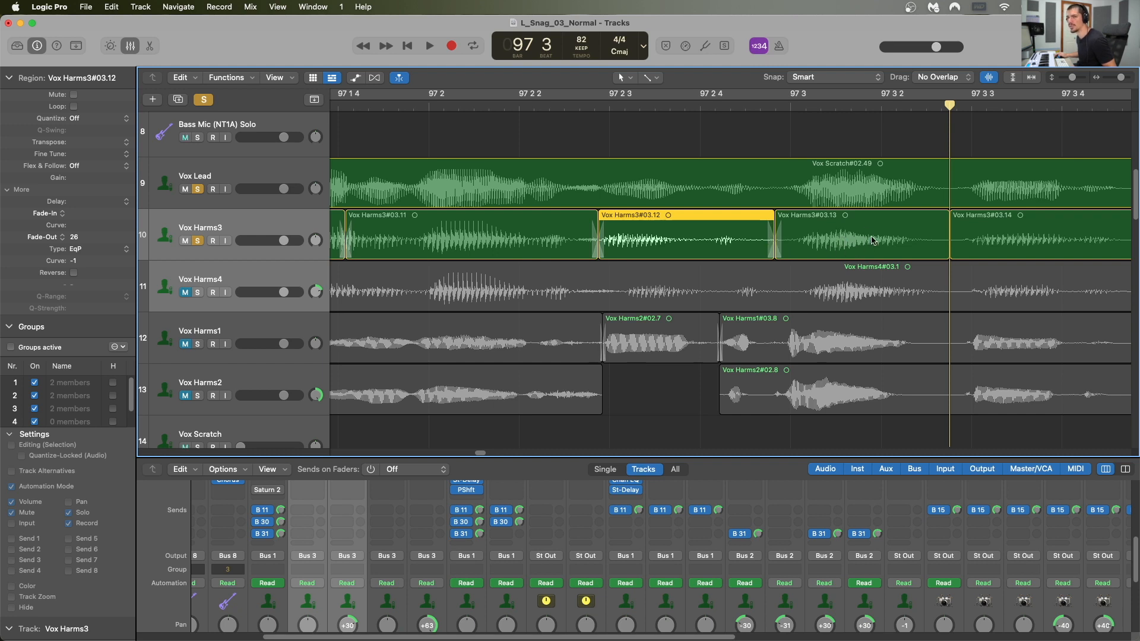
- Move the Vox Harms3 joins at both ends of the segment spanning the start of bar 98 slightly earlier
{"action": "scroll", "coordinate": [873, 240], "scroll_direction": "right", "scroll_amount": 4}
{"action": "scroll", "coordinate": [862, 237], "scroll_direction": "right", "scroll_amount": 4}
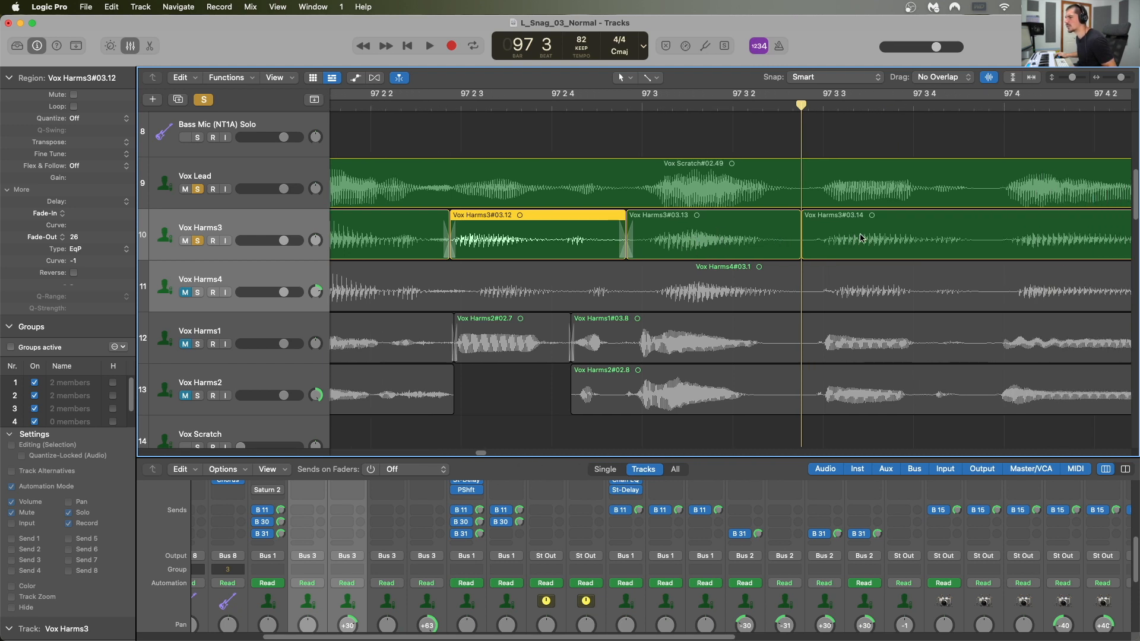
{"action": "scroll", "coordinate": [862, 238], "scroll_direction": "right", "scroll_amount": 1}
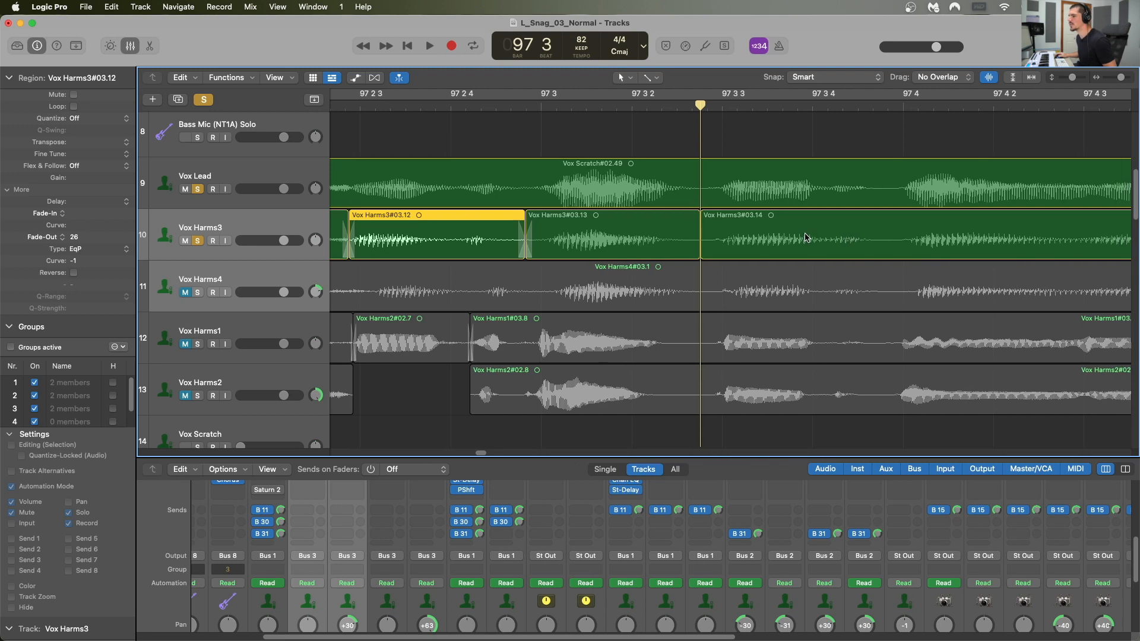
{"action": "scroll", "coordinate": [806, 238], "scroll_direction": "right", "scroll_amount": 9}
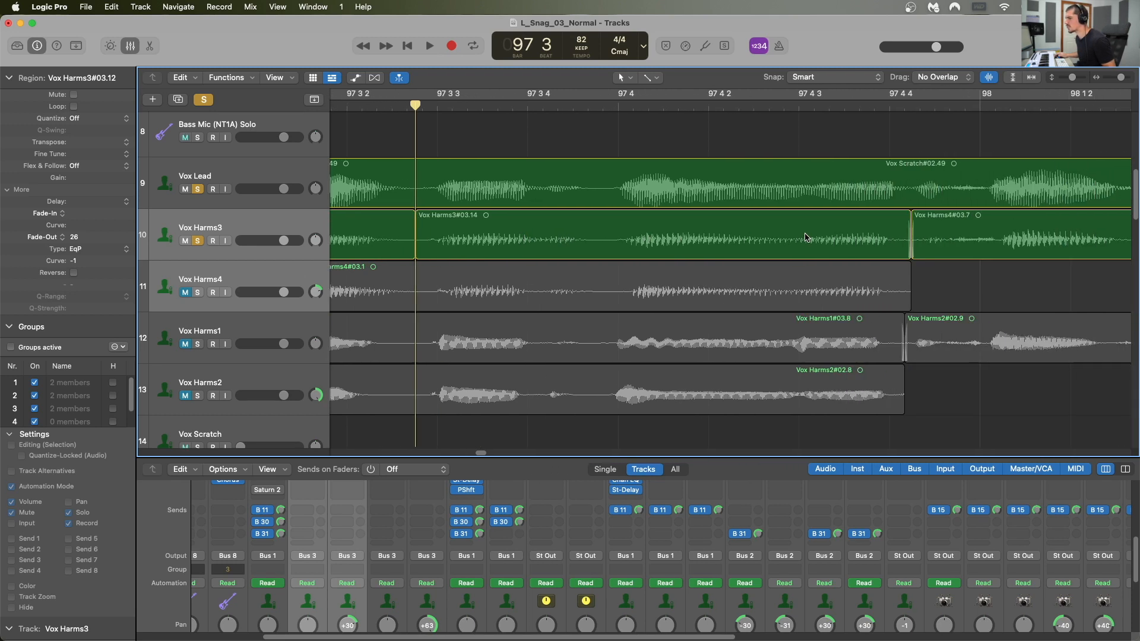
{"action": "scroll", "coordinate": [805, 237], "scroll_direction": "right", "scroll_amount": 5}
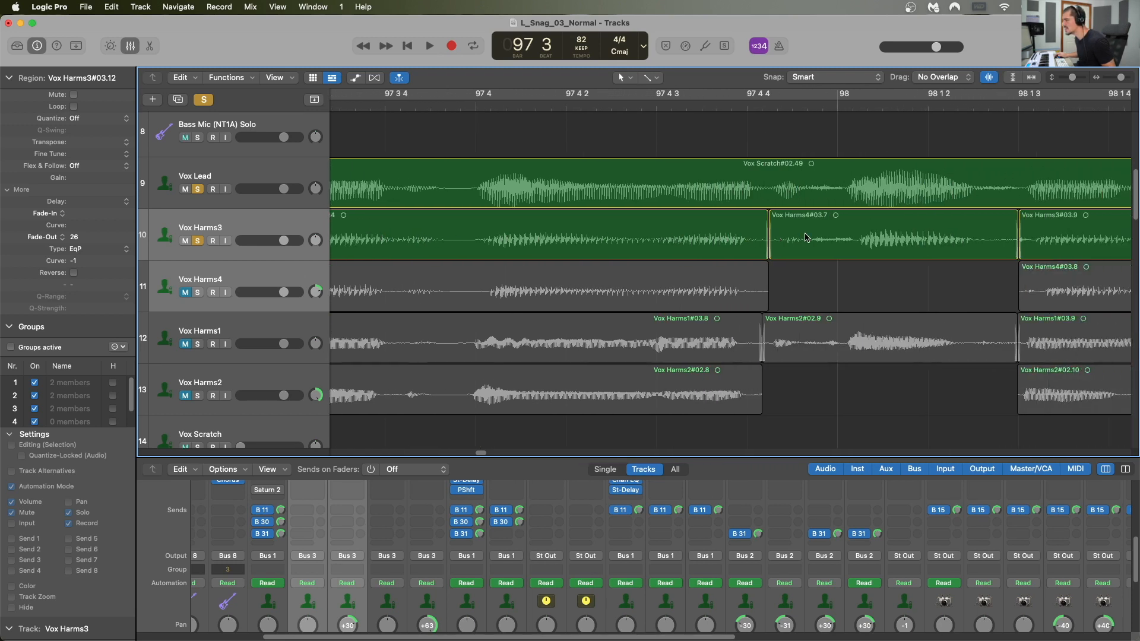
{"action": "left_click", "coordinate": [805, 237]}
{"action": "left_click_drag", "start_coordinate": [891, 242], "coordinate": [826, 251]}
{"action": "scroll", "coordinate": [881, 244], "scroll_direction": "right", "scroll_amount": 4}
{"action": "scroll", "coordinate": [831, 249], "scroll_direction": "right", "scroll_amount": 5}
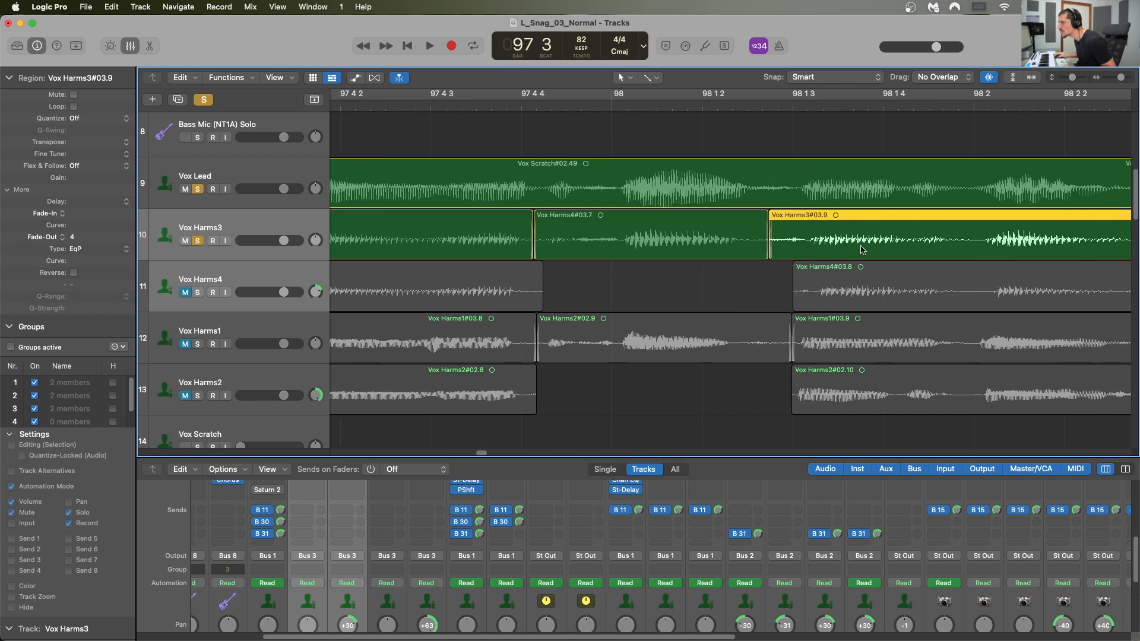
- Split Vox Harms3 just before 98 2, shift the following segment slightly earlier and crossfade the join with a fade-out of 21
{"action": "scroll", "coordinate": [824, 241], "scroll_direction": "right", "scroll_amount": 1}
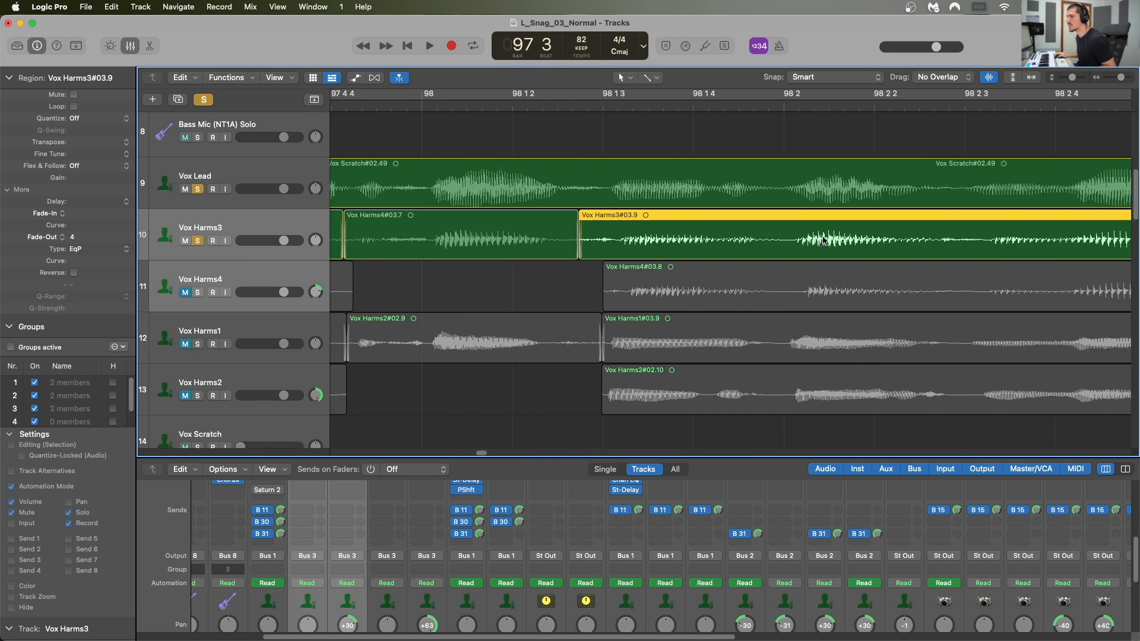
{"action": "left_click_drag", "start_coordinate": [754, 107], "coordinate": [784, 107]}
{"action": "key", "text": "super+t"}
{"action": "left_click_drag", "start_coordinate": [744, 246], "coordinate": [693, 242]}
{"action": "scroll", "coordinate": [613, 239], "scroll_direction": "right", "scroll_amount": 2}
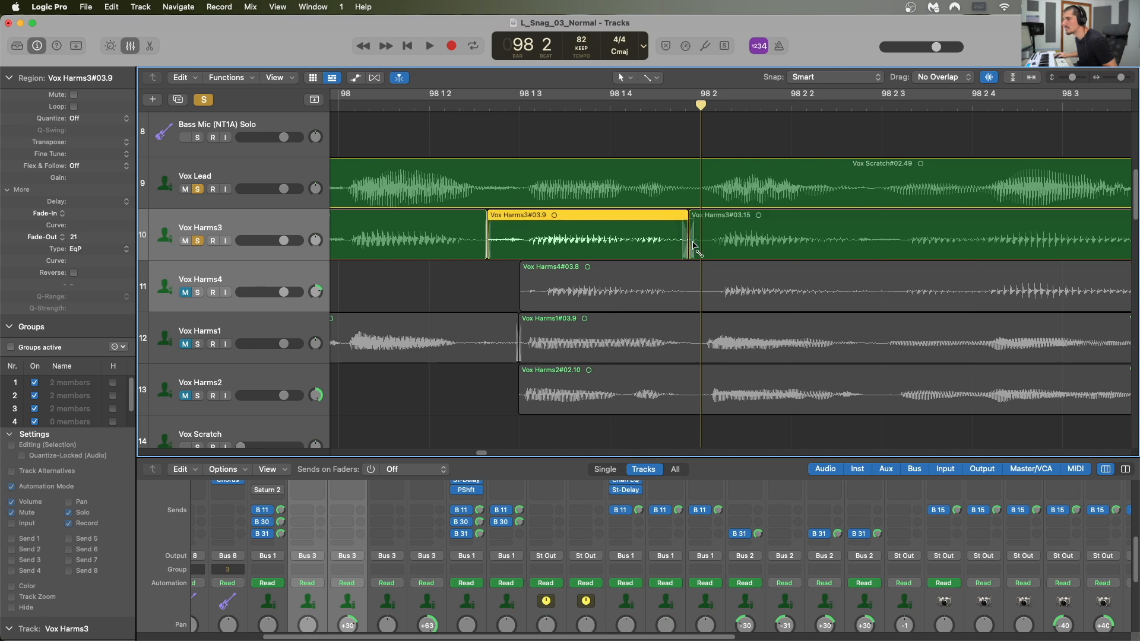
- Split the last Vox Harms3 region just before 99 1 3 and crossfade the join with a fade-out of 24 and curve -1
{"action": "scroll", "coordinate": [731, 246], "scroll_direction": "right", "scroll_amount": 10}
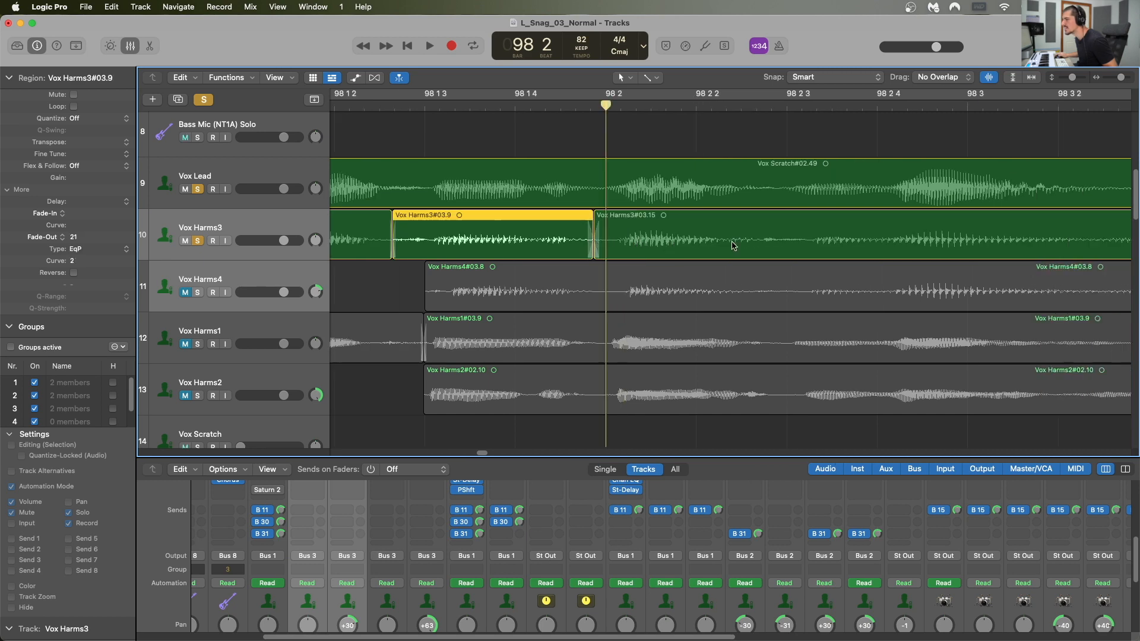
{"action": "scroll", "coordinate": [734, 246], "scroll_direction": "right", "scroll_amount": 7}
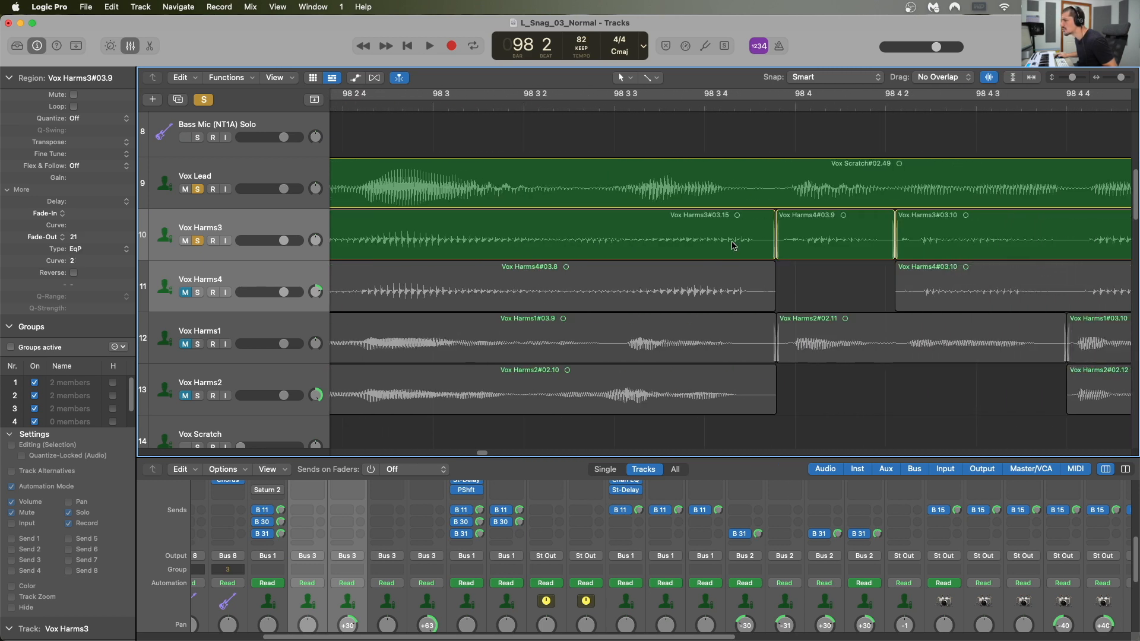
{"action": "scroll", "coordinate": [734, 246], "scroll_direction": "right", "scroll_amount": 4}
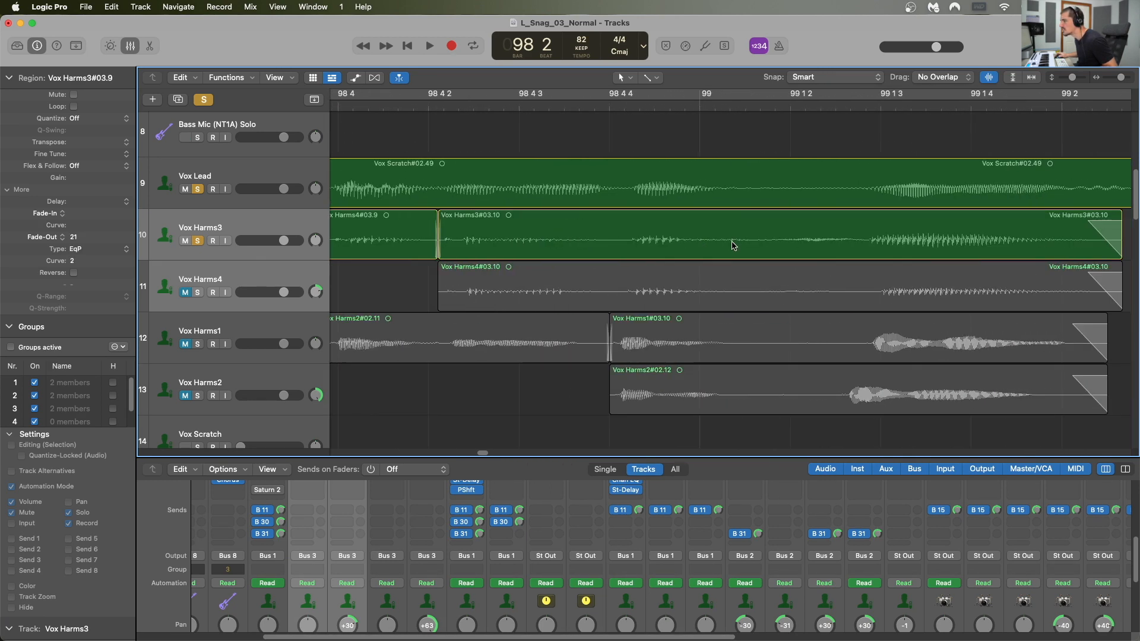
{"action": "left_click", "coordinate": [775, 114]}
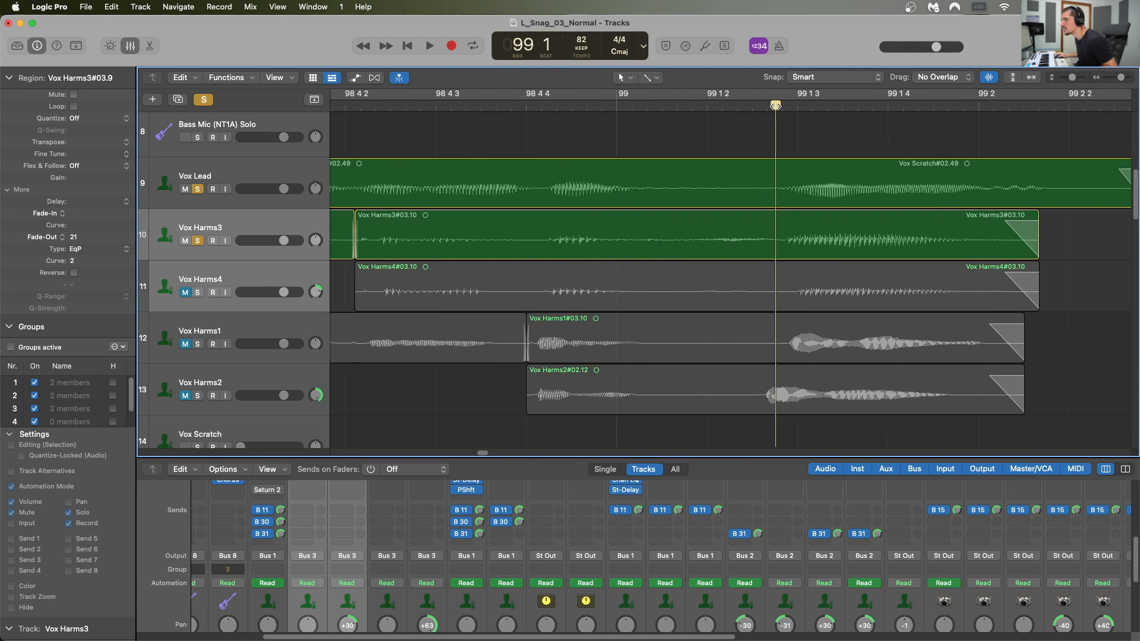
{"action": "left_click", "coordinate": [816, 241]}
{"action": "key", "text": "super+t"}
{"action": "mouse_move", "coordinate": [837, 250]}
{"action": "left_mouse_down"}
{"action": "mouse_move", "coordinate": [846, 250]}
{"action": "mouse_move", "coordinate": [777, 247]}
{"action": "left_mouse_up"}
{"action": "left_click_drag", "start_coordinate": [770, 246], "coordinate": [782, 245]}
- Play the edited Vox Harms3 phrases with the lead from the start of bar 97
{"action": "scroll", "coordinate": [783, 244], "scroll_direction": "down", "scroll_amount": 10}
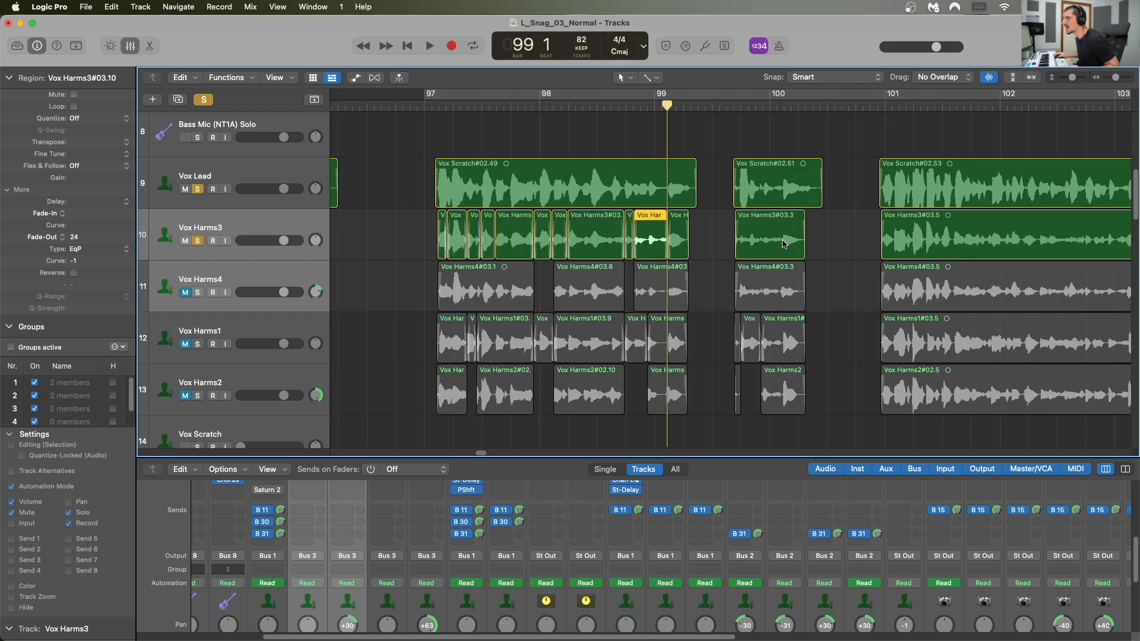
{"action": "scroll", "coordinate": [784, 244], "scroll_direction": "down", "scroll_amount": 1}
{"action": "scroll", "coordinate": [733, 228], "scroll_direction": "left", "scroll_amount": 3}
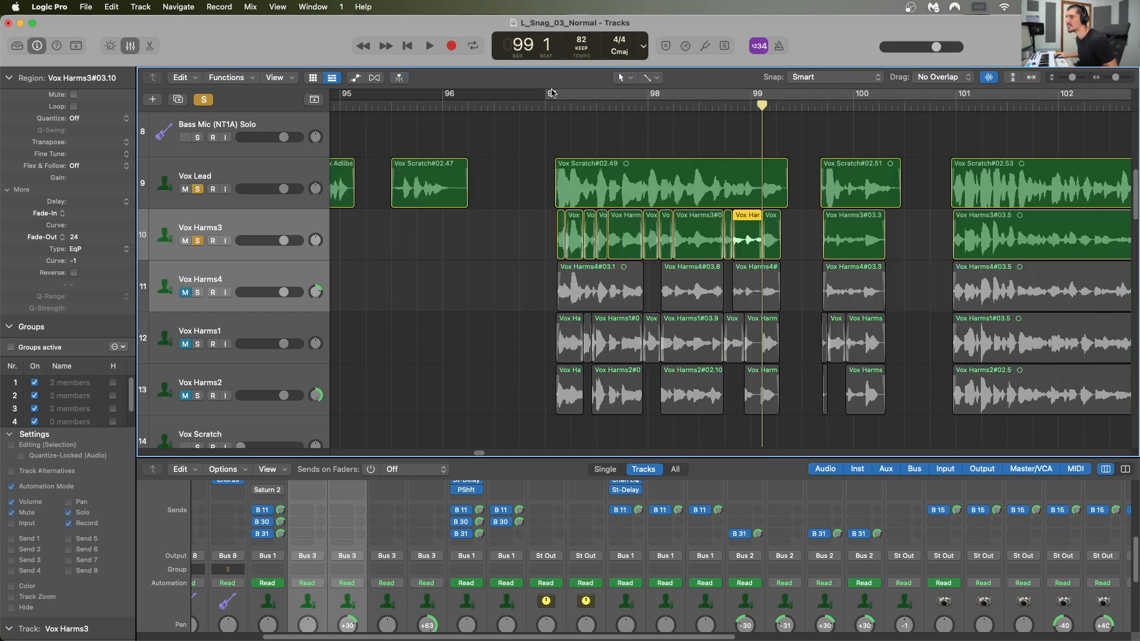
{"action": "left_click", "coordinate": [552, 93]}
{"action": "key", "text": "space"}
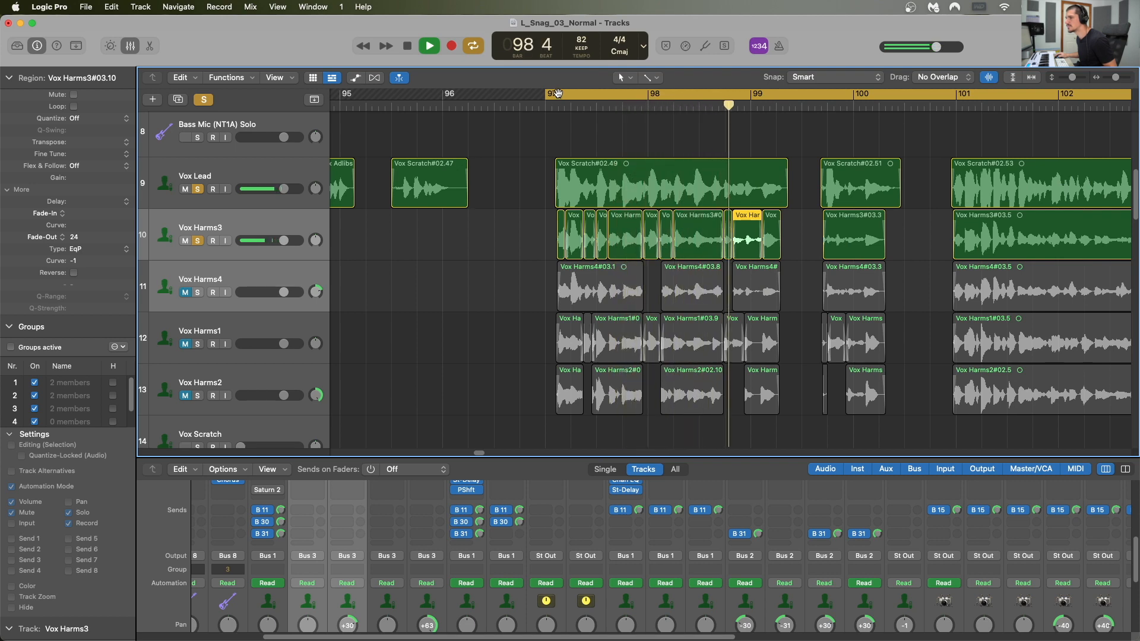
{"action": "key", "text": "space"}
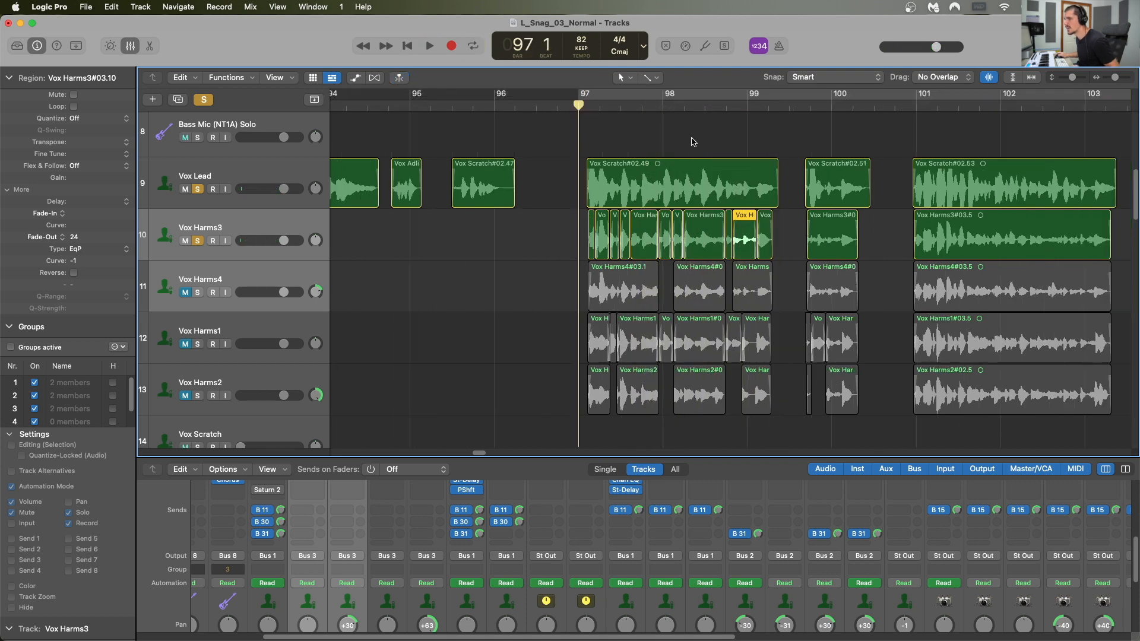
{"action": "left_click", "coordinate": [609, 143]}
{"action": "key", "text": "super+Right"}
{"action": "key", "text": "super+Right"}
{"action": "key", "text": "super+Right"}
{"action": "key", "text": "super+Right"}
{"action": "key", "text": "super+Right"}
{"action": "key", "text": "super+Right"}
{"action": "key", "text": "comma"}
{"action": "key", "text": "space"}
{"action": "key", "text": "space"}
- Move the start of the second Vox Harms3 segment, near 97 1 4, slightly earlier
{"action": "left_click", "coordinate": [643, 101]}
{"action": "key", "text": "super+Right"}
{"action": "key", "text": "super+Right"}
{"action": "key", "text": "super+Right"}
{"action": "key", "text": "super+Right"}
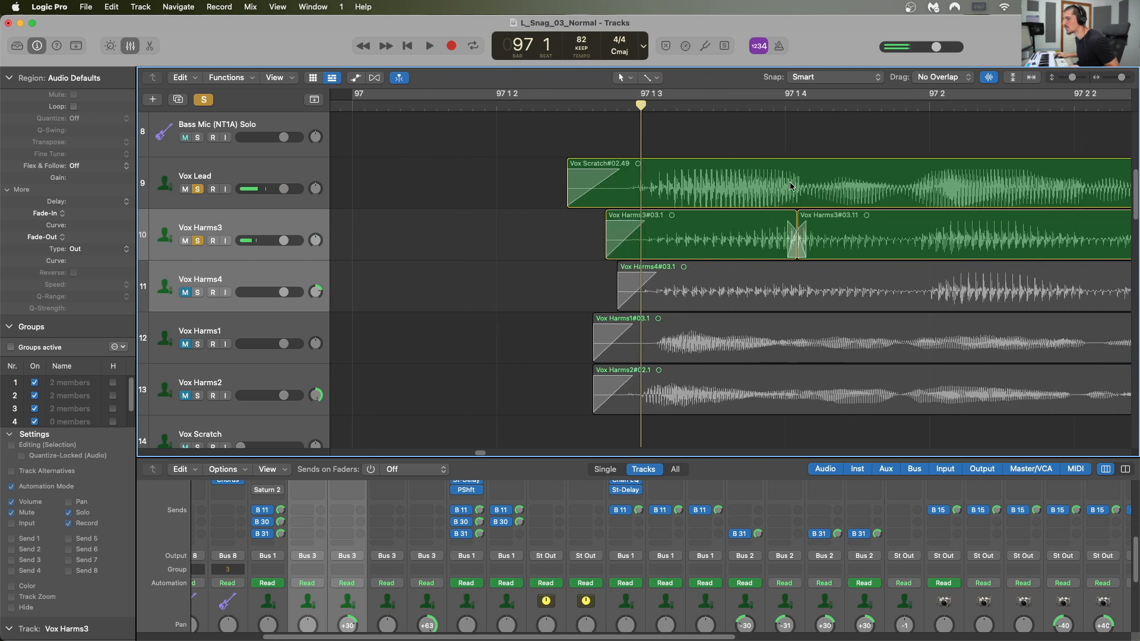
{"action": "left_click_drag", "start_coordinate": [803, 245], "coordinate": [766, 245]}
- Play the adjusted Vox Harms3 opening with the lead from just before bar 97
{"action": "left_click", "coordinate": [488, 109]}
{"action": "key", "text": "space"}
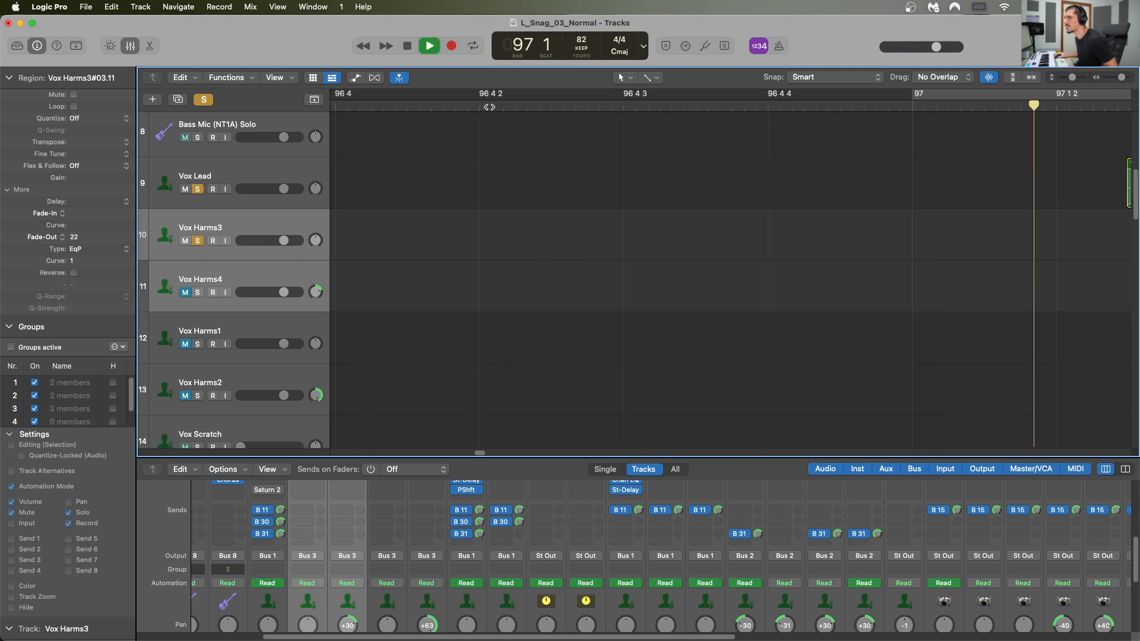
{"action": "key", "text": "space"}
{"action": "key", "text": "super+Left"}
{"action": "key", "text": "super+Left"}
{"action": "key", "text": "super+Left"}
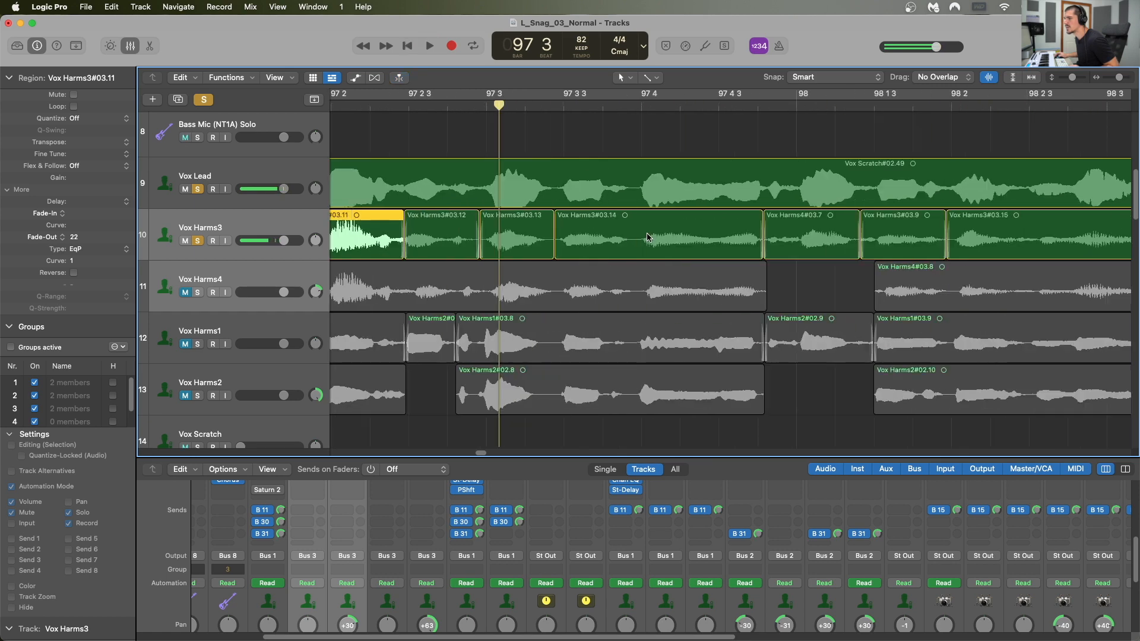
{"action": "key", "text": "space"}
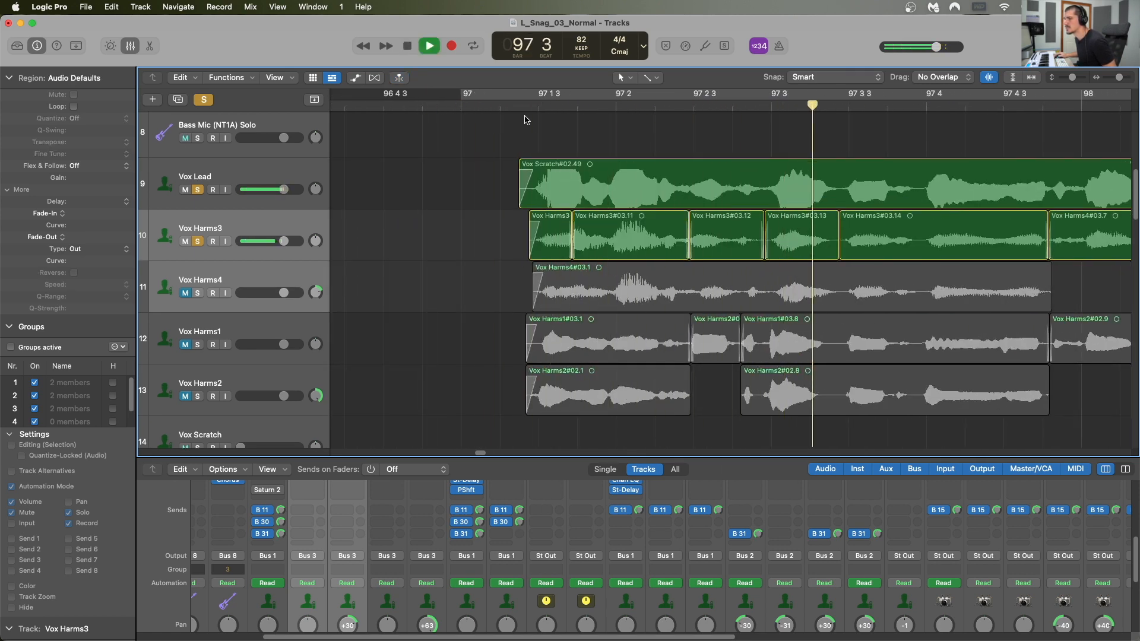
{"action": "key", "text": "space"}
- Shift the first Vox Harms3 region slightly earlier and extend its end to close the gap before the next segment
{"action": "left_click", "coordinate": [557, 246]}
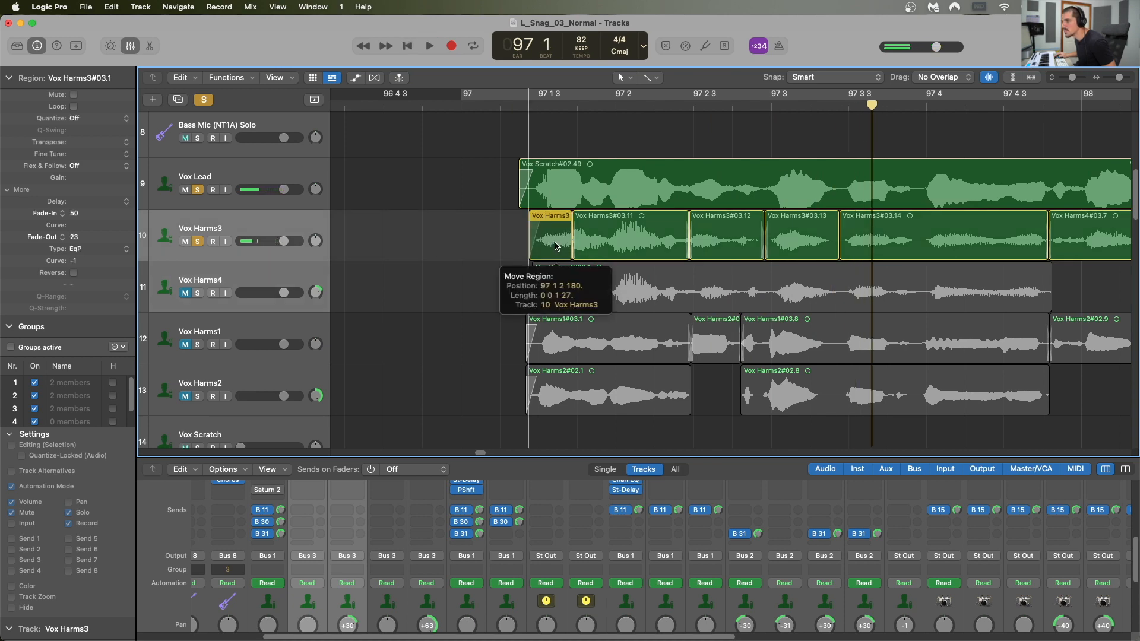
{"action": "key", "text": "super+Right"}
{"action": "key", "text": "super+Right"}
{"action": "key", "text": "super+Right"}
{"action": "left_click_drag", "start_coordinate": [574, 248], "coordinate": [569, 249]}
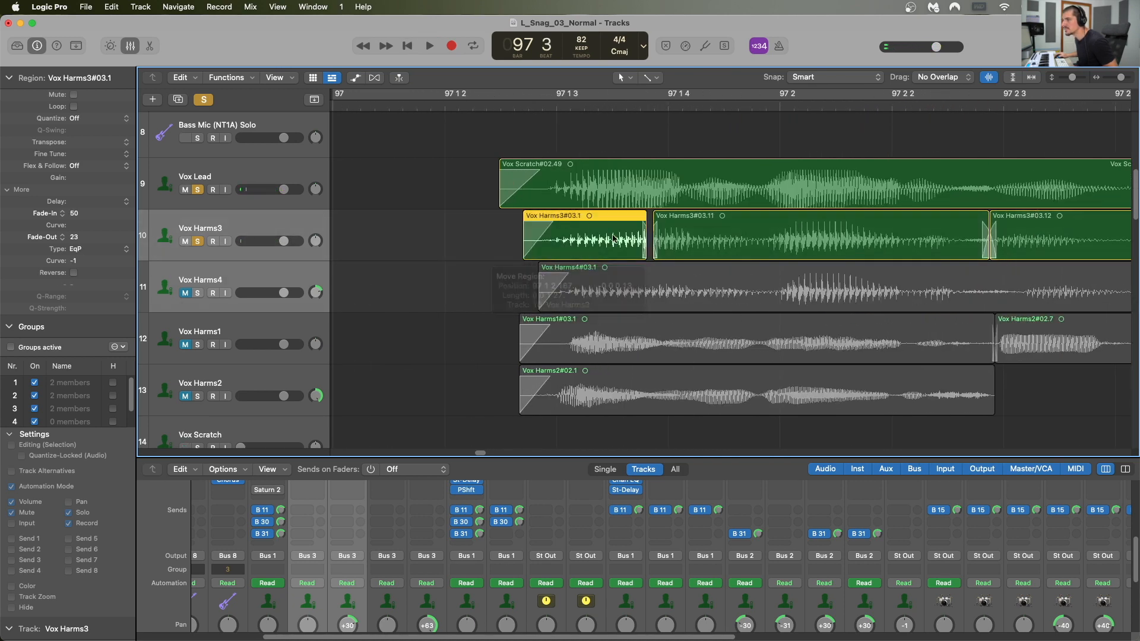
{"action": "left_click_drag", "start_coordinate": [645, 250], "coordinate": [651, 250]}
- Play the full Vox Harms3 phrase with the lead from before bar 97 through bar 99
{"action": "key", "text": "space"}
{"action": "key", "text": "super+Left"}
{"action": "left_click", "coordinate": [429, 106]}
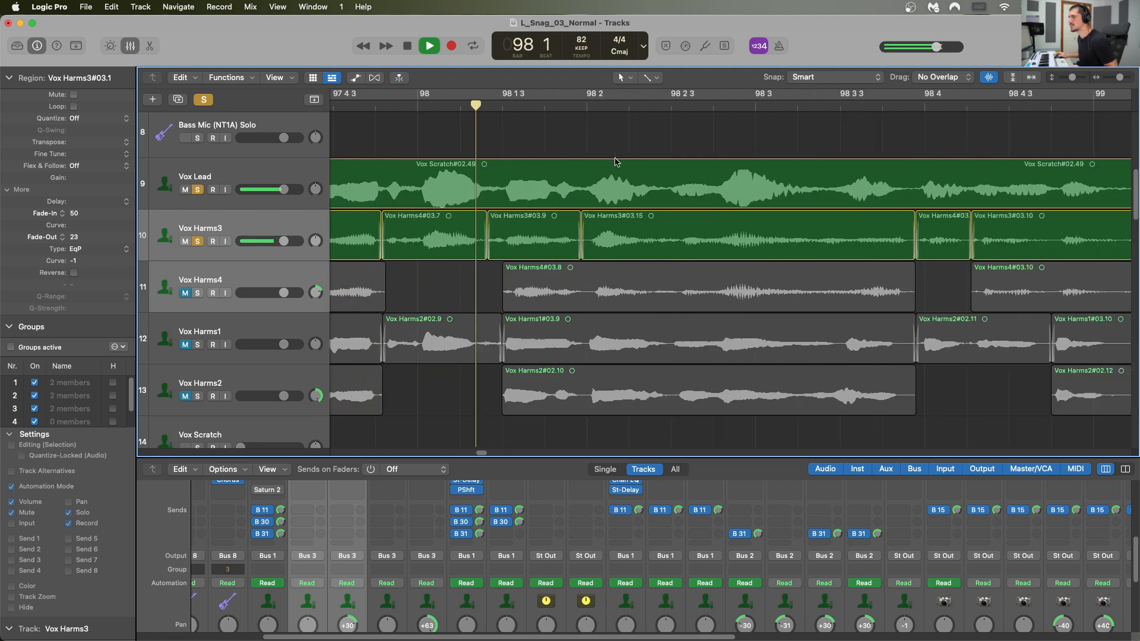
{"action": "key", "text": "super+Left"}
{"action": "key", "text": "super+Left"}
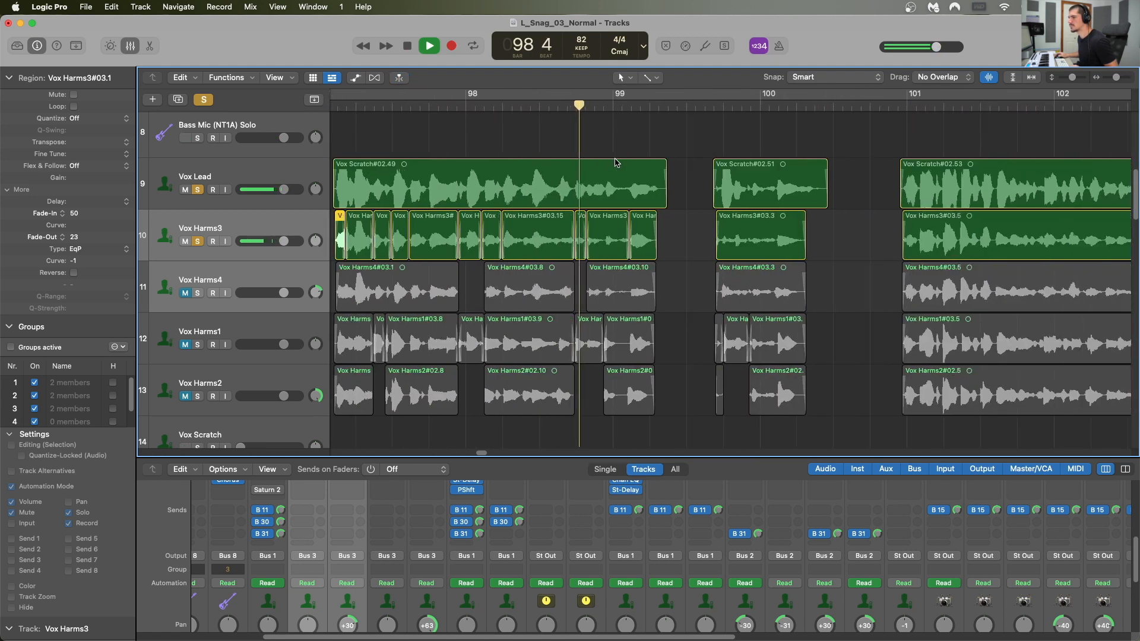
{"action": "key", "text": "space"}
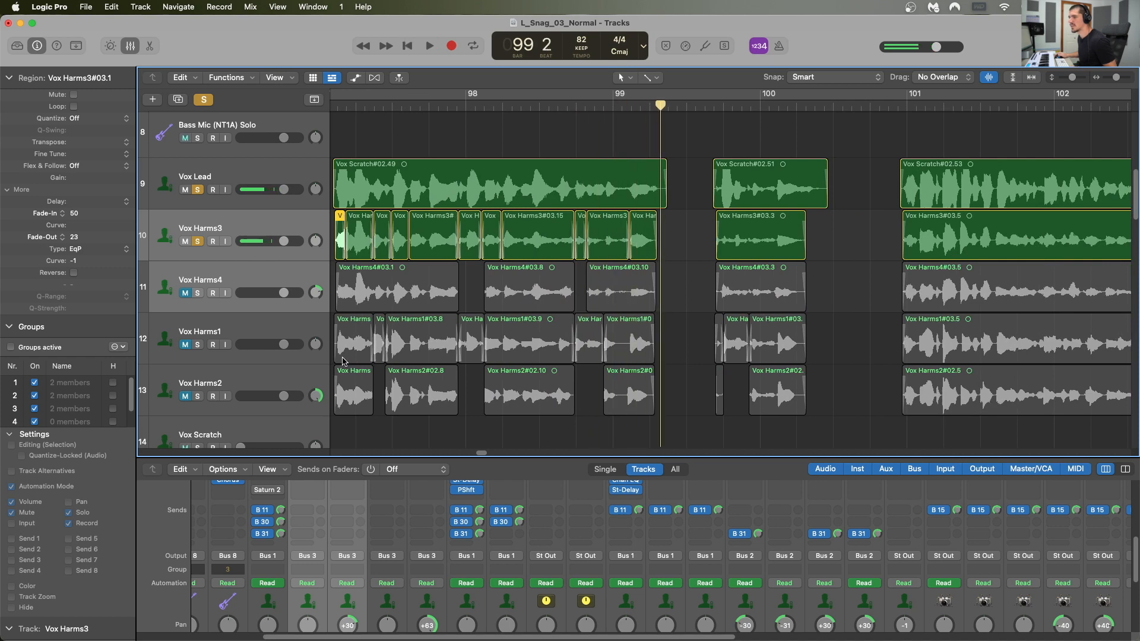
- Move the Vox Harms1 and Vox Harms2 tracks above Vox Harms3, and solo Vox Harms1 instead of Vox Harms3
{"action": "left_click", "coordinate": [234, 337]}
{"action": "left_click", "coordinate": [236, 380], "text": "shift"}
{"action": "left_click_drag", "start_coordinate": [240, 336], "coordinate": [191, 248]}
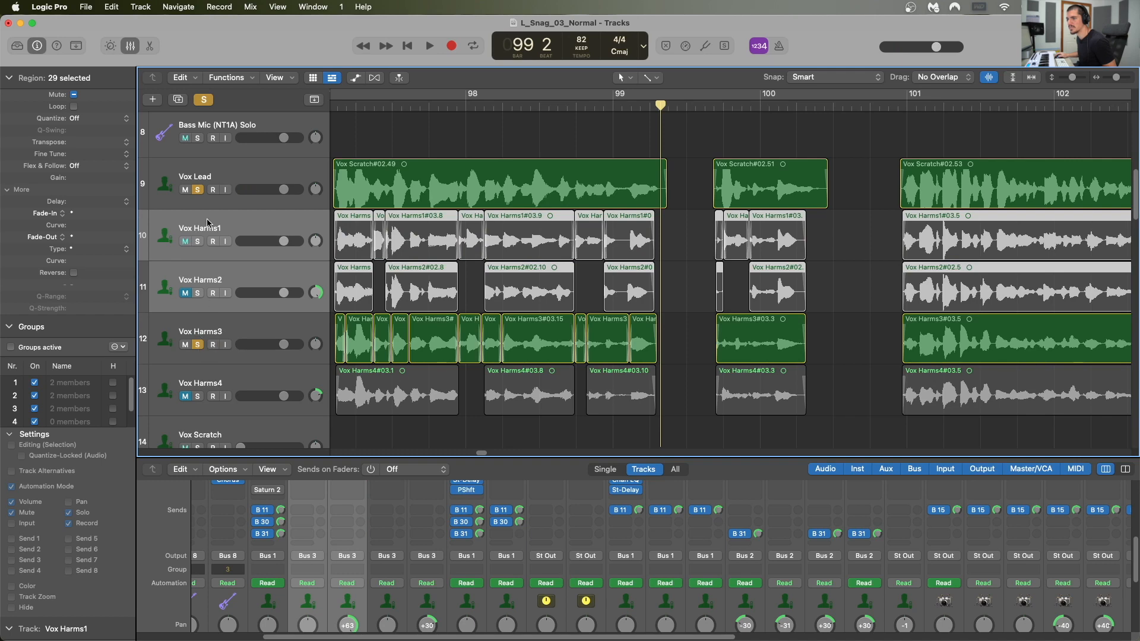
{"action": "left_click", "coordinate": [208, 224]}
{"action": "left_click", "coordinate": [198, 345]}
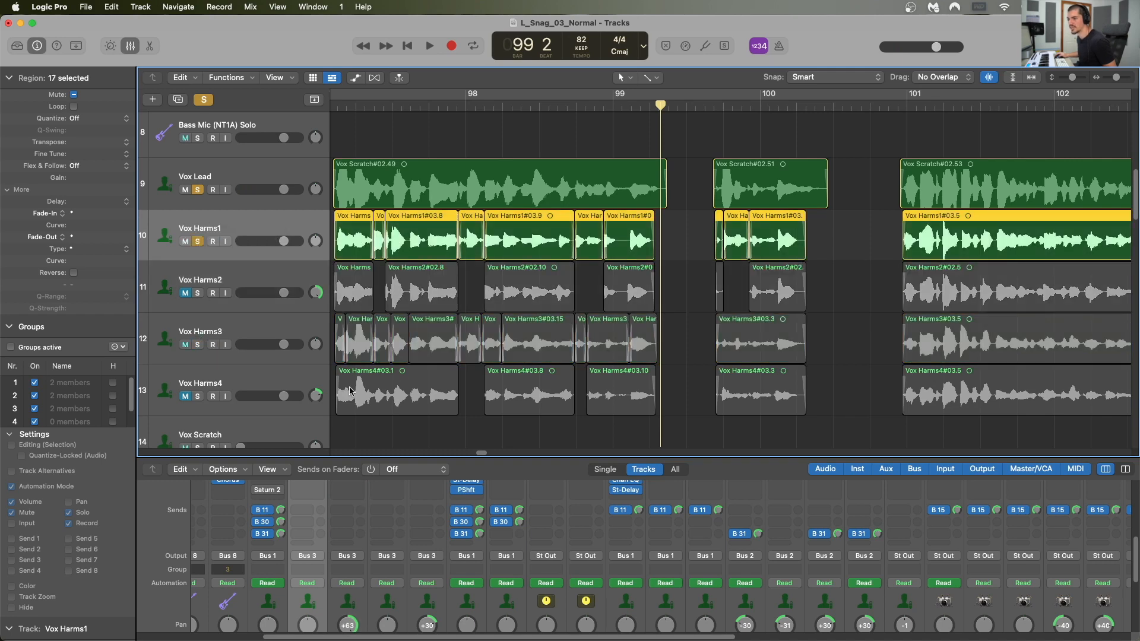
- Extend the first Vox Harms4 region over the following segments to the playhead at 99 2
{"action": "left_click_drag", "start_coordinate": [455, 399], "coordinate": [655, 392]}
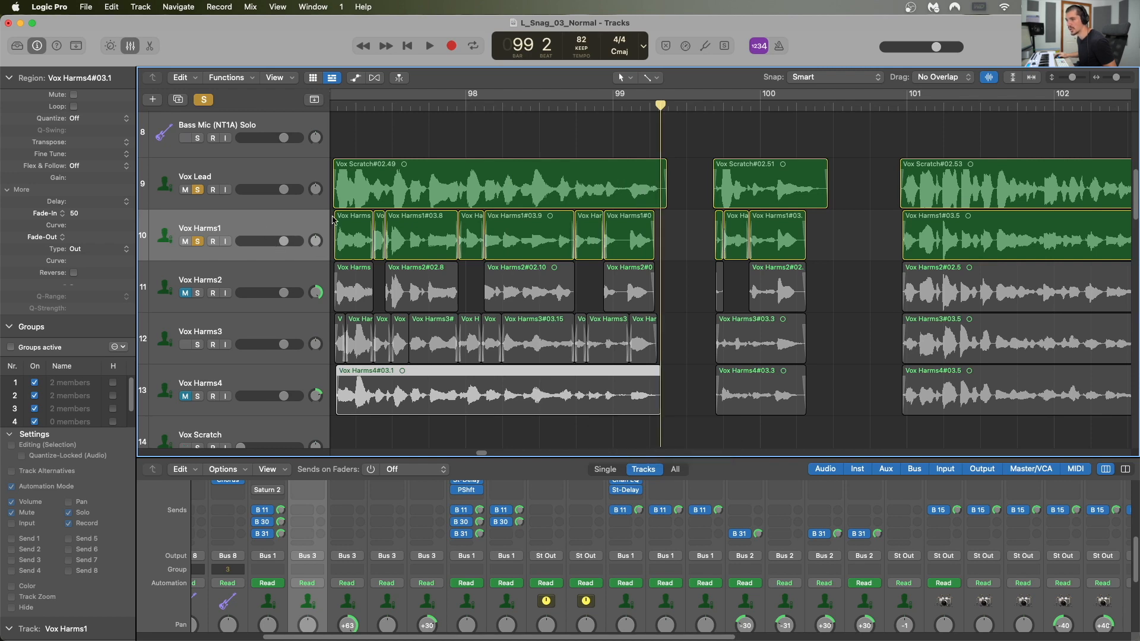
- Examine the Vox Harms1 waveform timing against Vox Lead from bar 97
{"action": "left_click_drag", "start_coordinate": [383, 106], "coordinate": [341, 107]}
{"action": "key", "text": "super+Right"}
{"action": "key", "text": "super+Right"}
{"action": "key", "text": "super+Right"}
{"action": "key", "text": "super+Right"}
{"action": "key", "text": "super+Right"}
{"action": "key", "text": "super+Right"}
{"action": "key", "text": "super+Right"}
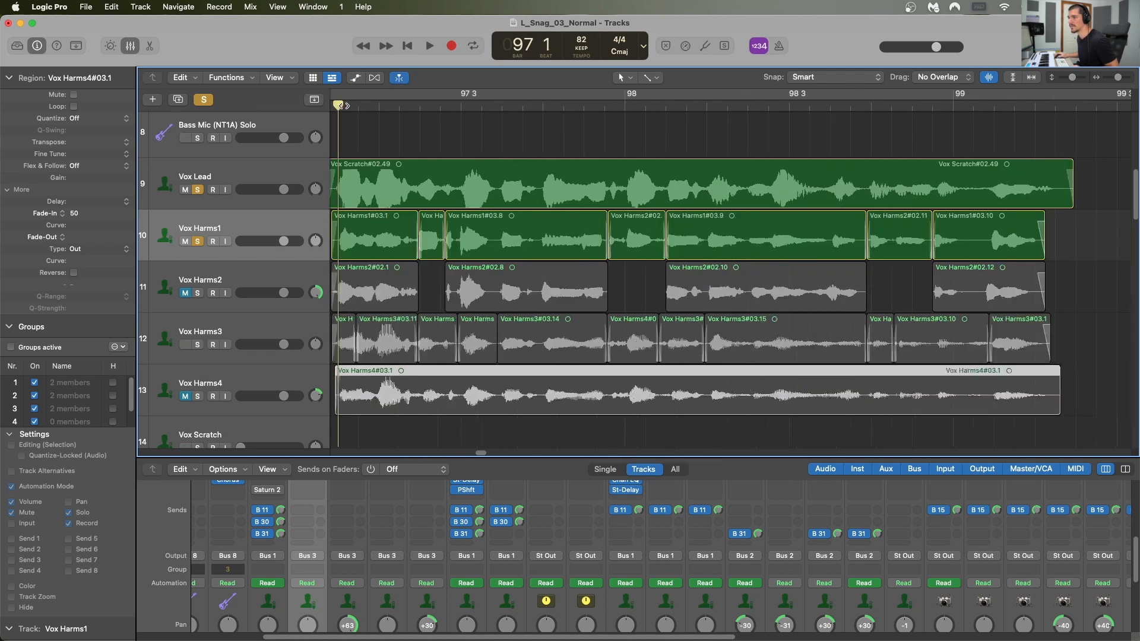
{"action": "scroll", "coordinate": [411, 172], "scroll_direction": "left", "scroll_amount": 3}
{"action": "left_click_drag", "start_coordinate": [703, 107], "coordinate": [708, 106]}
{"action": "left_click_drag", "start_coordinate": [415, 97], "coordinate": [408, 96]}
{"action": "scroll", "coordinate": [522, 214], "scroll_direction": "left", "scroll_amount": 3}
{"action": "left_click_drag", "start_coordinate": [654, 108], "coordinate": [687, 185]}
{"action": "left_click_drag", "start_coordinate": [612, 145], "coordinate": [379, 110]}
- Play Vox Harms1 with the lead from the start of bar 97
{"action": "key", "text": "super+Left"}
{"action": "key", "text": "super+Left"}
{"action": "key", "text": "super+Left"}
{"action": "key", "text": "super+Left"}
{"action": "key", "text": "super+Left"}
{"action": "key", "text": "space"}
{"action": "left_click", "coordinate": [446, 106]}
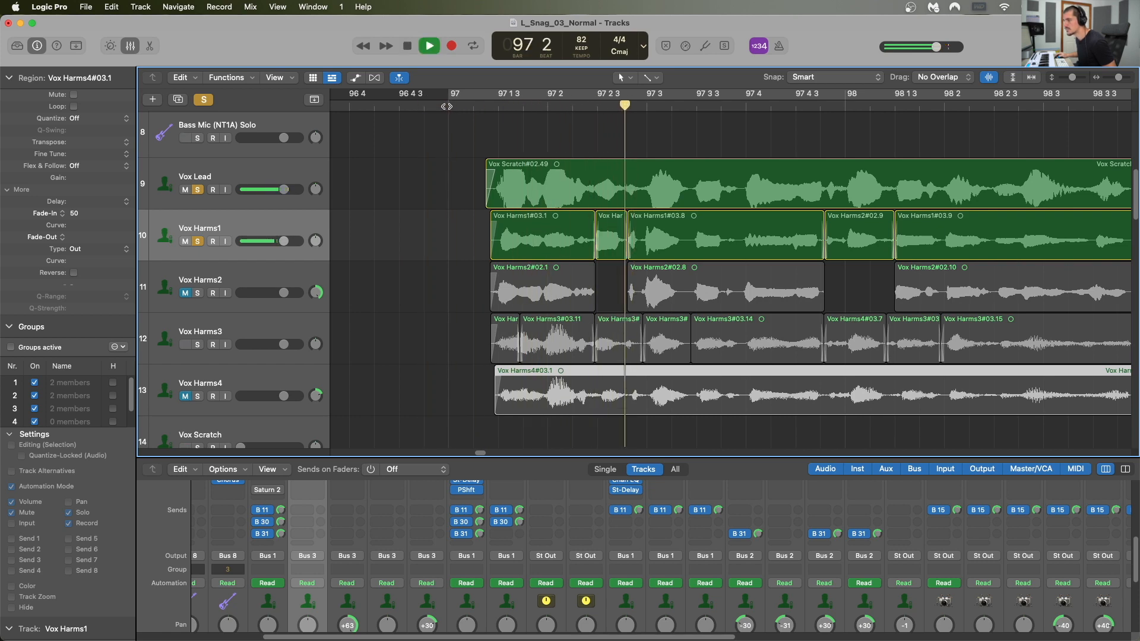
{"action": "key", "text": "space"}
- Shift the first Vox Harms1 region slightly earlier to line up with the lead's opening phrase
{"action": "left_click_drag", "start_coordinate": [534, 106], "coordinate": [509, 106]}
{"action": "scroll", "coordinate": [508, 106], "scroll_direction": "up", "scroll_amount": 6}
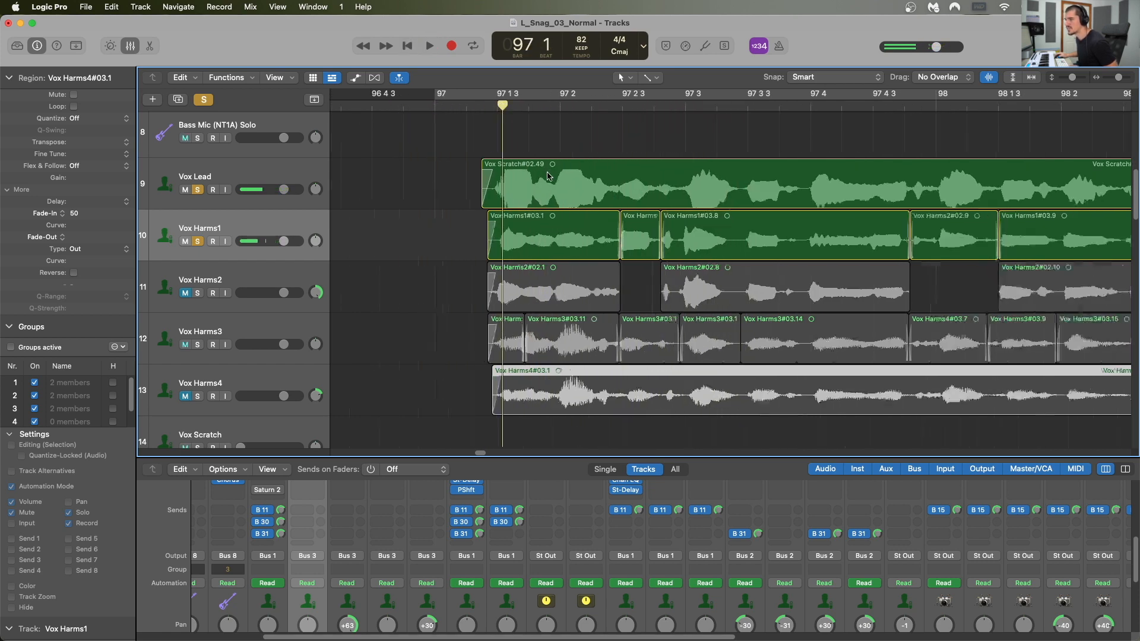
{"action": "left_click", "coordinate": [559, 235]}
{"action": "left_click_drag", "start_coordinate": [557, 235], "coordinate": [551, 235]}
- Split the first Vox Harms1 region just before 97 2 and again just before 97 2 2
{"action": "left_click_drag", "start_coordinate": [641, 106], "coordinate": [647, 106]}
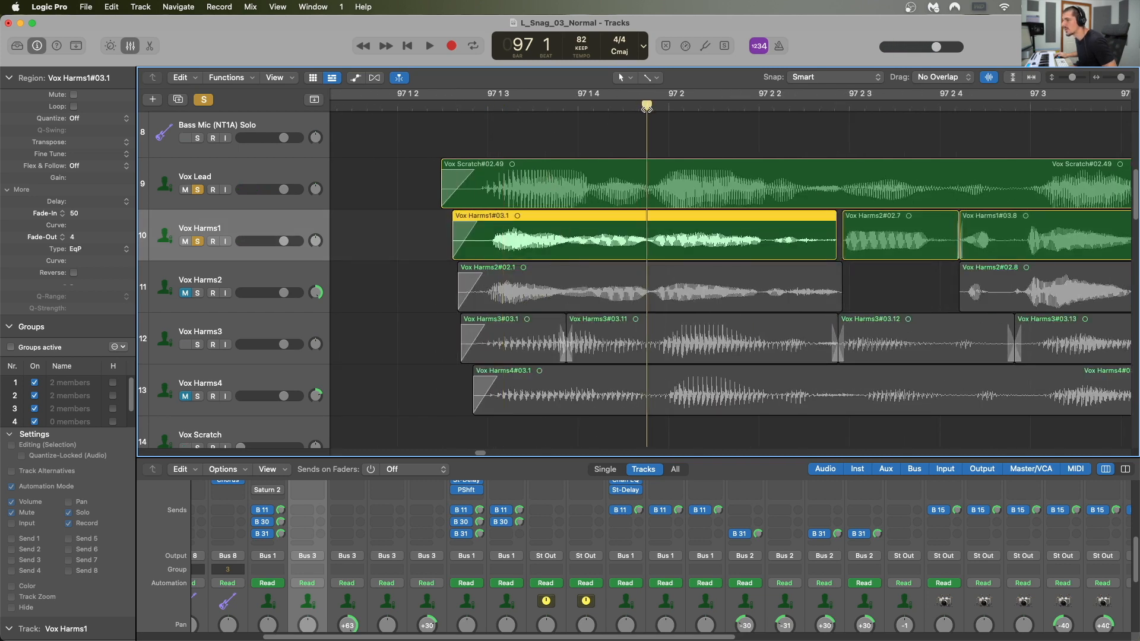
{"action": "key", "text": "super+t"}
{"action": "left_click", "coordinate": [709, 234]}
{"action": "left_click_drag", "start_coordinate": [758, 106], "coordinate": [765, 105]}
{"action": "key", "text": "super+t"}
- Shift the middle Vox Harms1 segment slightly later and trim both of its edges to meet the neighbouring segments
{"action": "left_click_drag", "start_coordinate": [713, 233], "coordinate": [720, 232]}
{"action": "left_click_drag", "start_coordinate": [652, 251], "coordinate": [646, 251]}
{"action": "left_click_drag", "start_coordinate": [770, 248], "coordinate": [768, 251]}
- Extend the start of Vox Harms2#02.7 to meet the preceding segment and apply equal-power crossfades to the first four segments on Vox Harms1
{"action": "left_click", "coordinate": [429, 105]}
{"action": "left_click", "coordinate": [594, 234]}
{"action": "left_click", "coordinate": [706, 248], "text": "shift"}
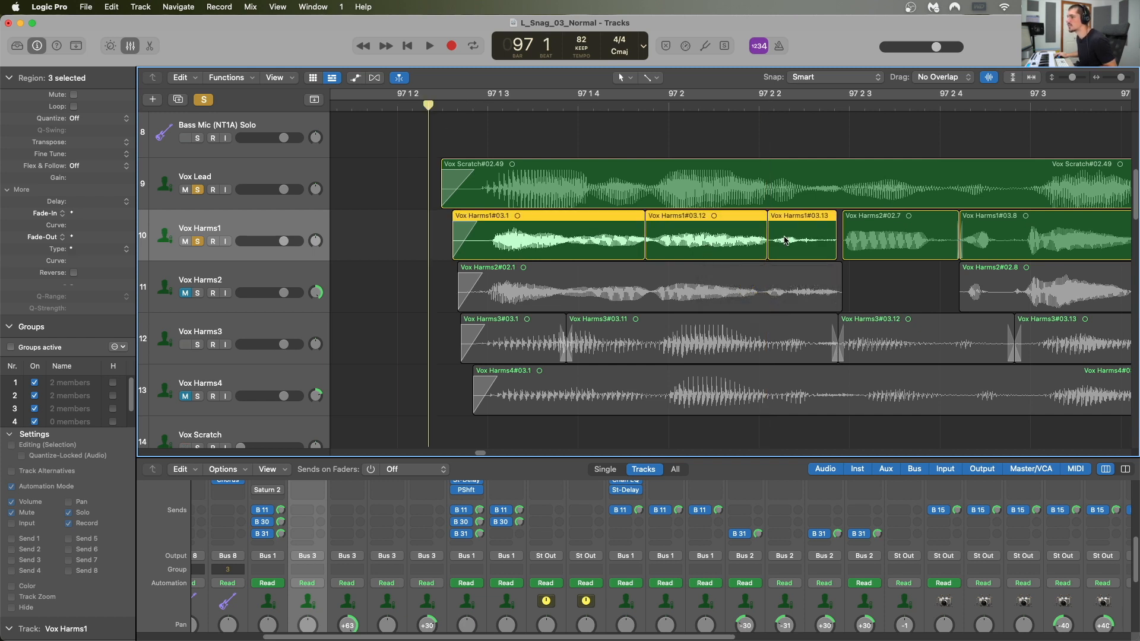
{"action": "left_click_drag", "start_coordinate": [845, 249], "coordinate": [837, 249]}
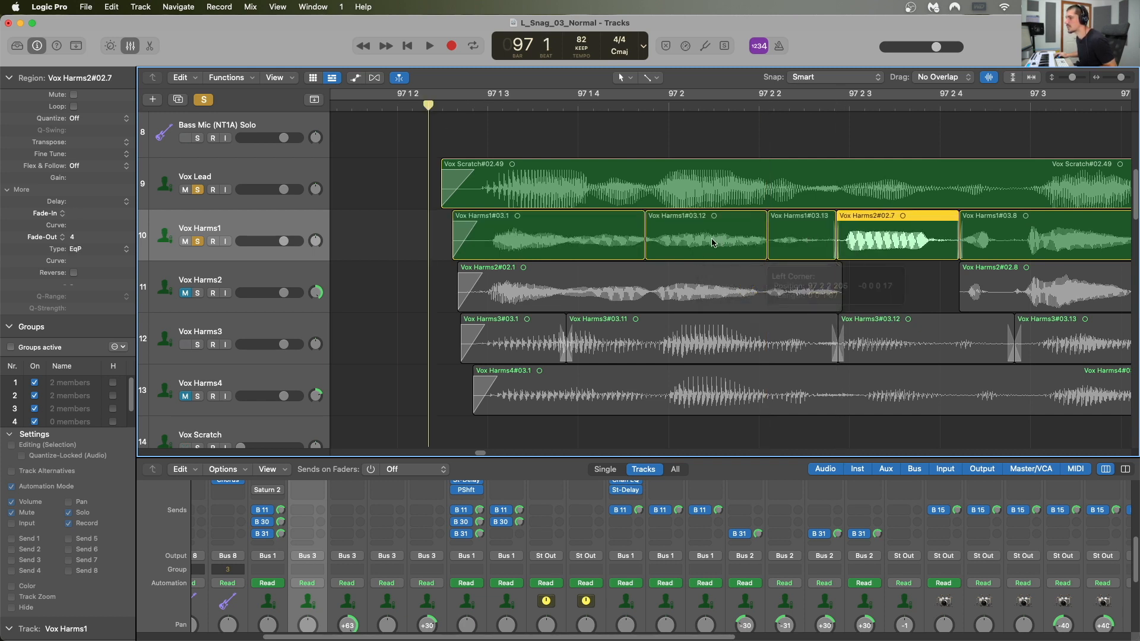
{"action": "left_click", "coordinate": [594, 240], "text": "shift"}
{"action": "left_click", "coordinate": [82, 237]}
{"action": "left_click", "coordinate": [52, 252]}
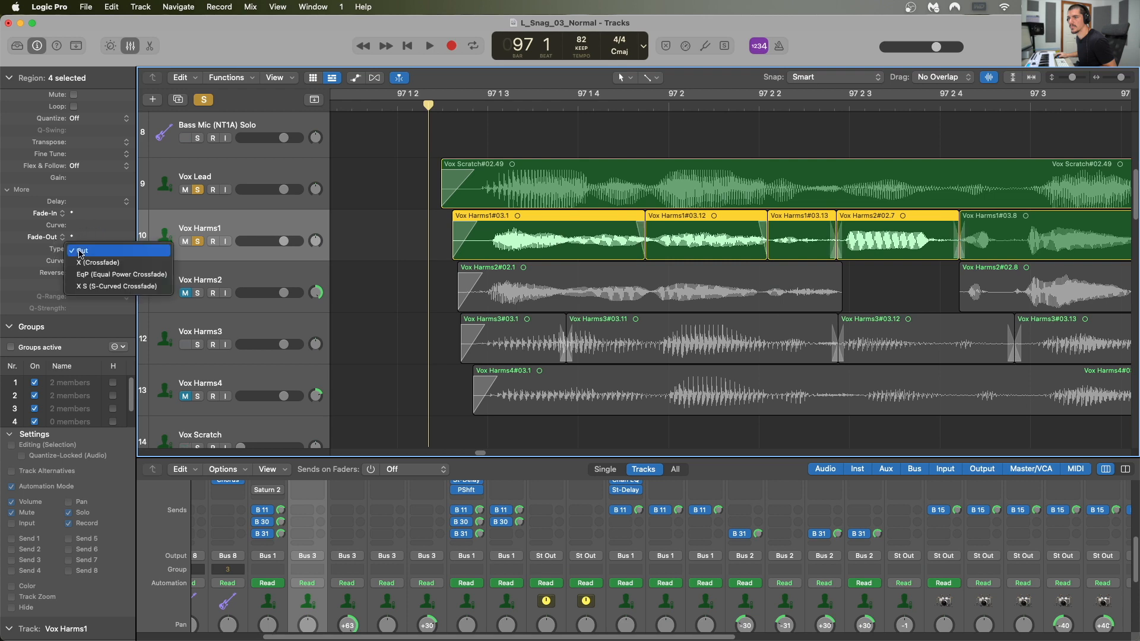
{"action": "left_click", "coordinate": [101, 265]}
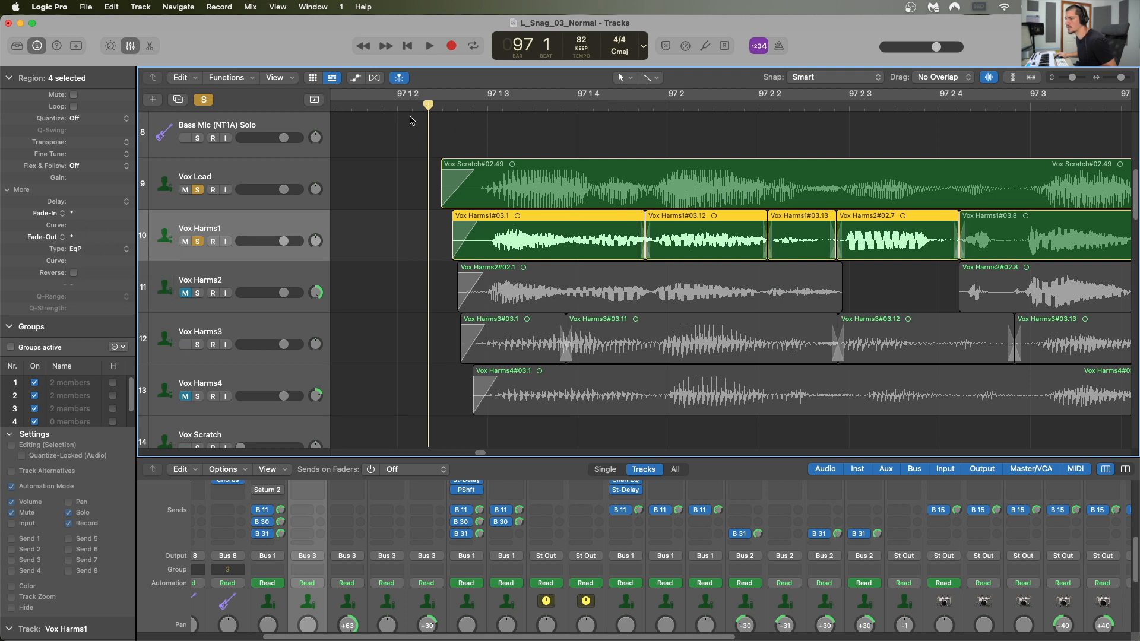
- Play the crossfaded Vox Harms1 segments with the lead from just before the opening phrase and replay the opening
{"action": "key", "text": "space"}
{"action": "key", "text": "super+Left"}
{"action": "key", "text": "super+Left"}
{"action": "key", "text": "super+Left"}
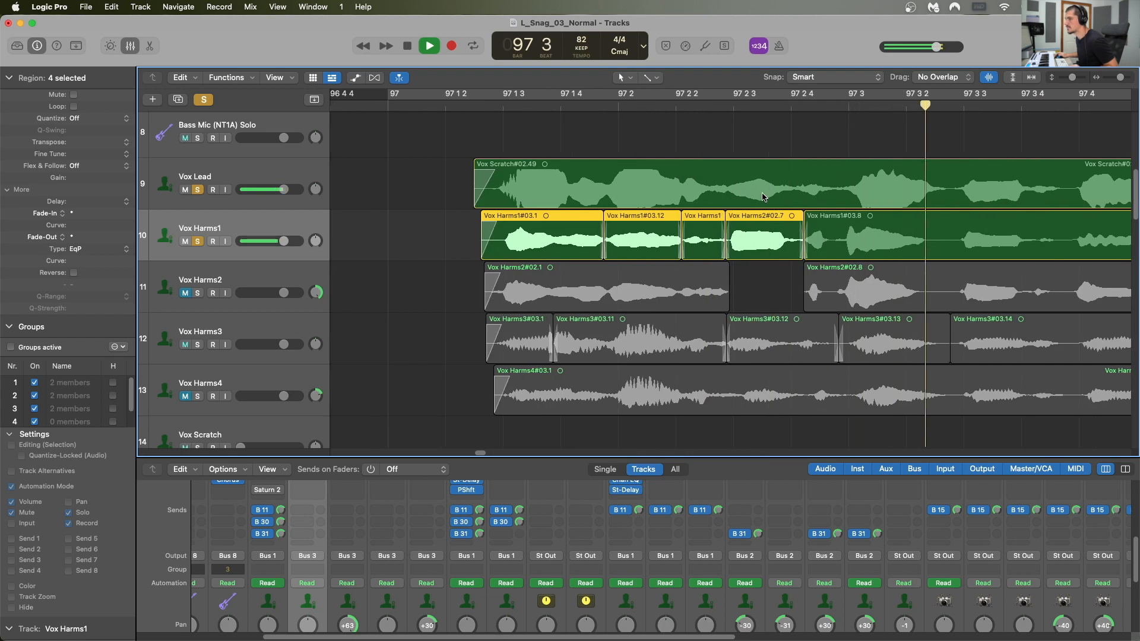
{"action": "left_click", "coordinate": [552, 106]}
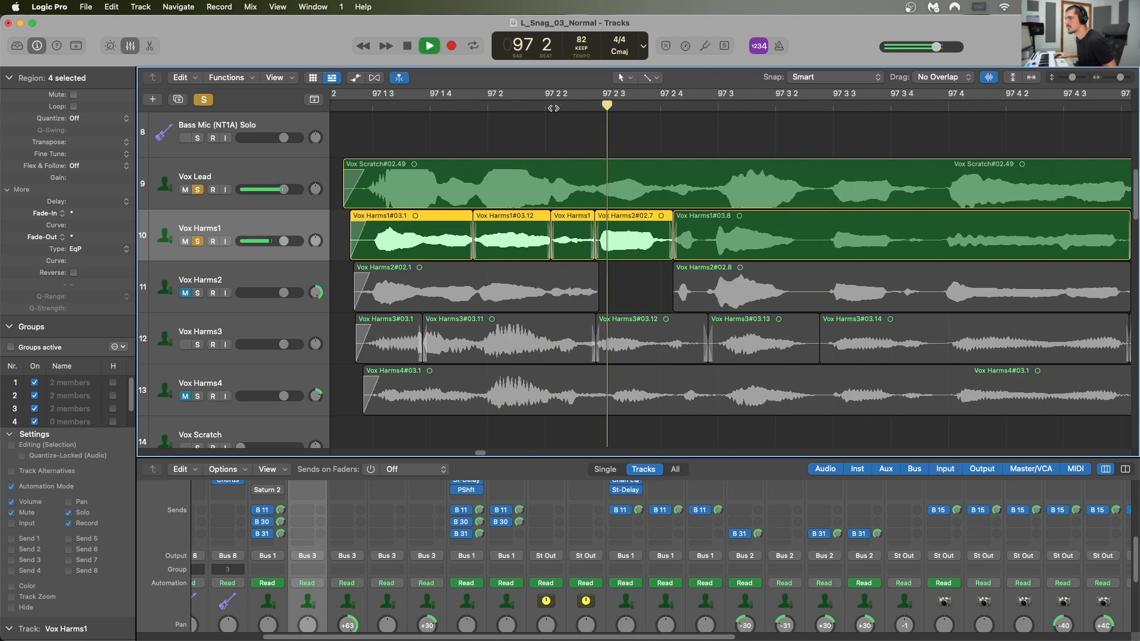
{"action": "key", "text": "space"}
- Split the Vox Harms1#03.8 region just before 97 3
{"action": "left_click", "coordinate": [711, 243]}
{"action": "left_click", "coordinate": [688, 107]}
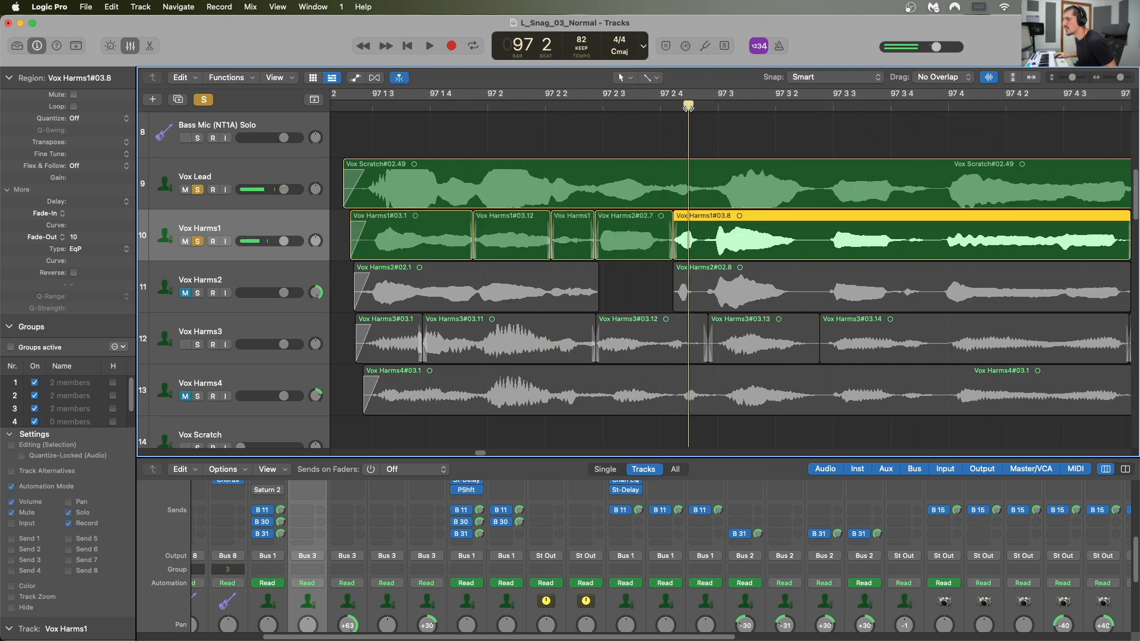
{"action": "left_click_drag", "start_coordinate": [688, 107], "coordinate": [704, 109]}
{"action": "left_click", "coordinate": [693, 244]}
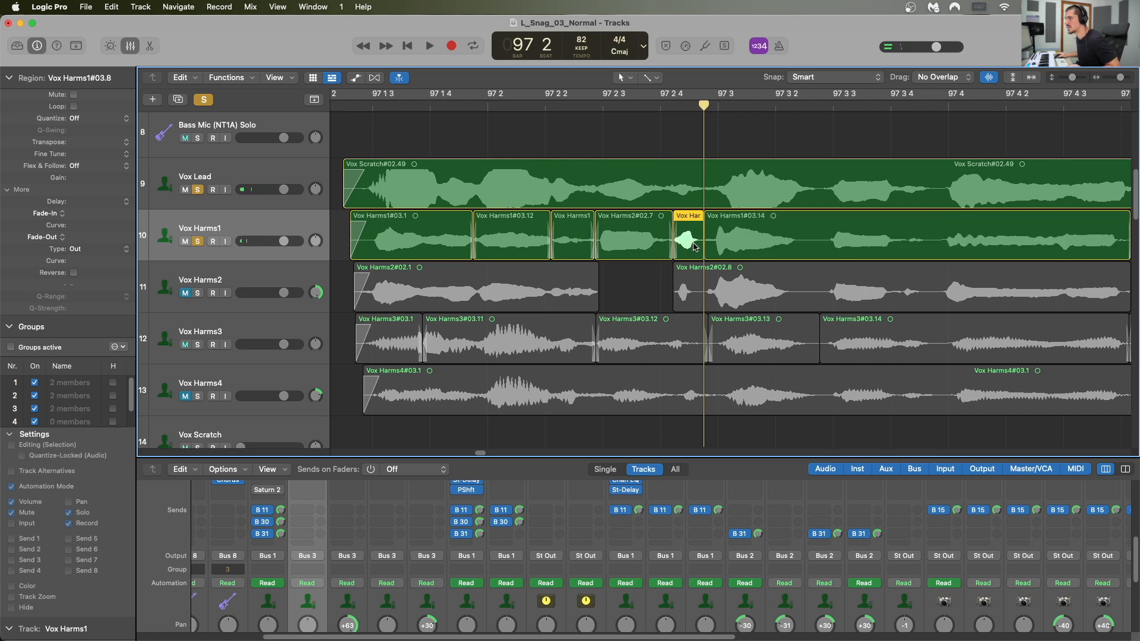
- Shift the short Vox Harms1 segment before 97 3 slightly earlier and the following segment slightly later to match the lead
{"action": "key", "text": "super+Right"}
{"action": "key", "text": "super+Right"}
{"action": "key", "text": "super+Right"}
{"action": "key", "text": "super+Right"}
{"action": "key", "text": "super+Left"}
{"action": "key", "text": "super+Left"}
{"action": "left_click_drag", "start_coordinate": [663, 247], "coordinate": [783, 239]}
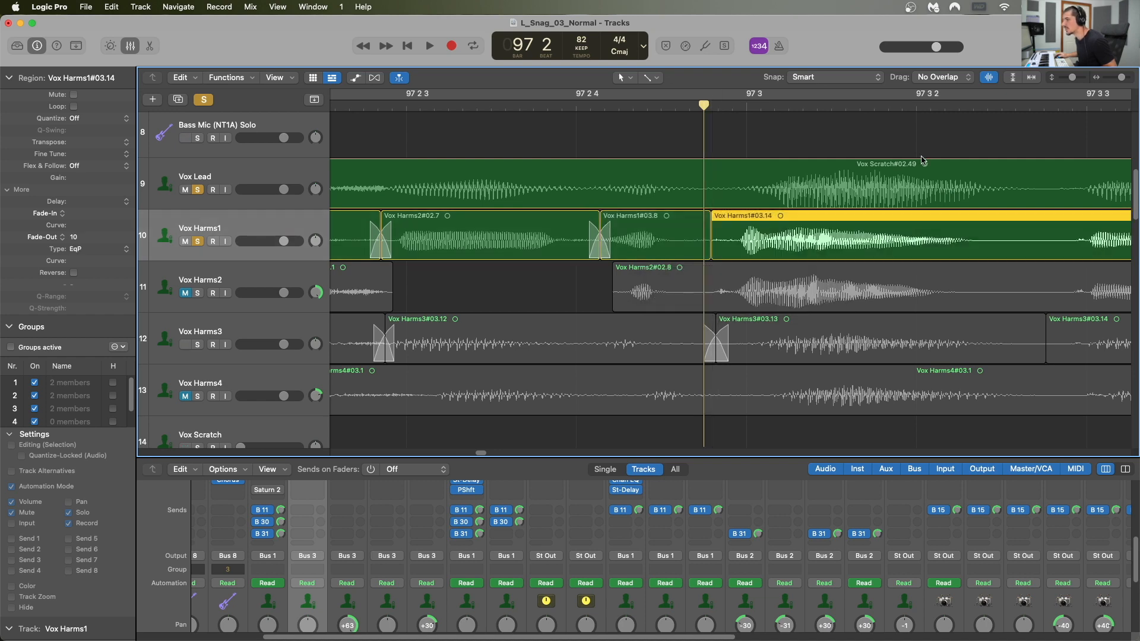
- Split the Vox Harms1 phrase just before 97 3 3 and crossfade the trimmed edges between the neighbouring segments
{"action": "scroll", "coordinate": [909, 153], "scroll_direction": "right", "scroll_amount": 3}
{"action": "left_click", "coordinate": [854, 109]}
{"action": "key", "text": "super+t"}
{"action": "mouse_move", "coordinate": [559, 248]}
{"action": "left_mouse_down"}
{"action": "mouse_move", "coordinate": [534, 247]}
{"action": "mouse_move", "coordinate": [545, 247]}
{"action": "left_mouse_up"}
{"action": "scroll", "coordinate": [547, 247], "scroll_direction": "down", "scroll_amount": 10}
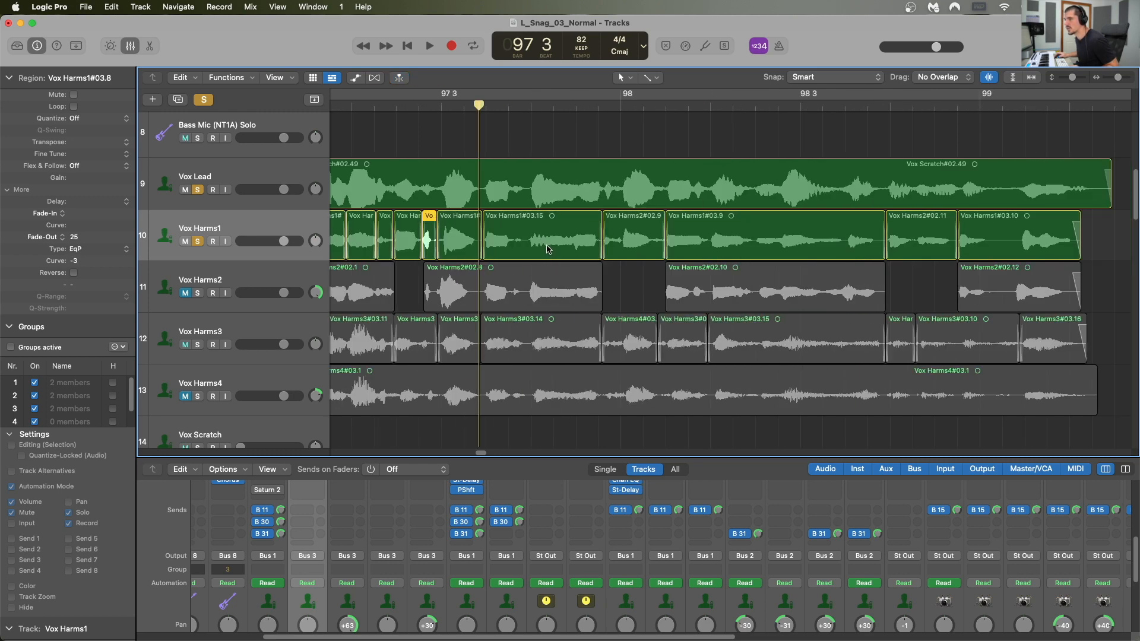
- Play the edited Vox Harms1 segments with the lead from the start of bar 97 into bar 98
{"action": "scroll", "coordinate": [547, 248], "scroll_direction": "left", "scroll_amount": 5}
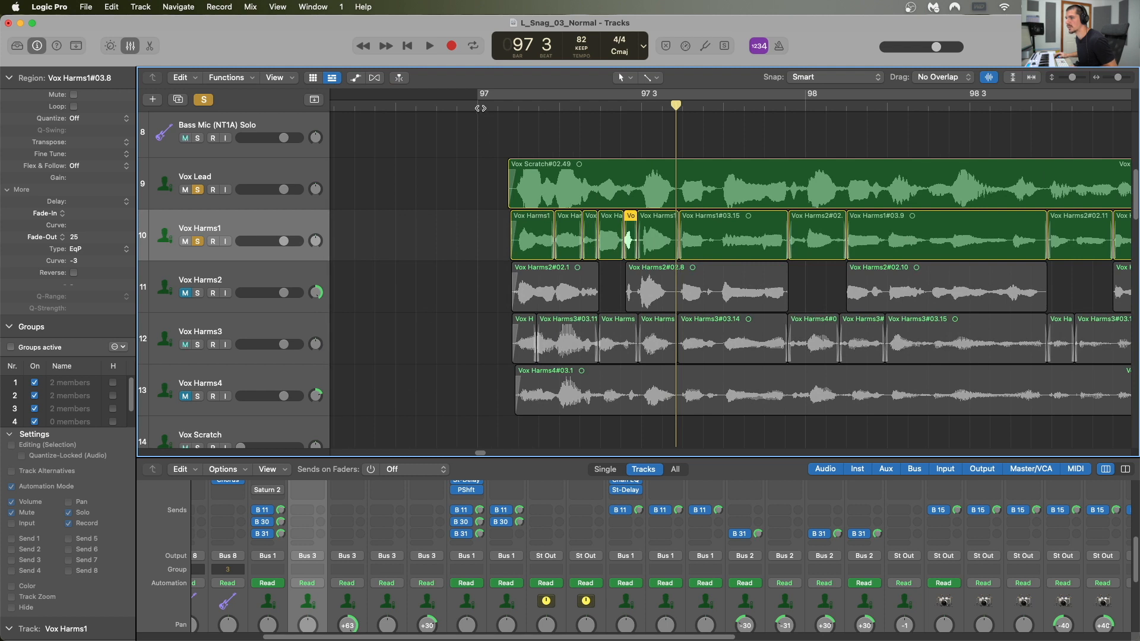
{"action": "double_click", "coordinate": [480, 109]}
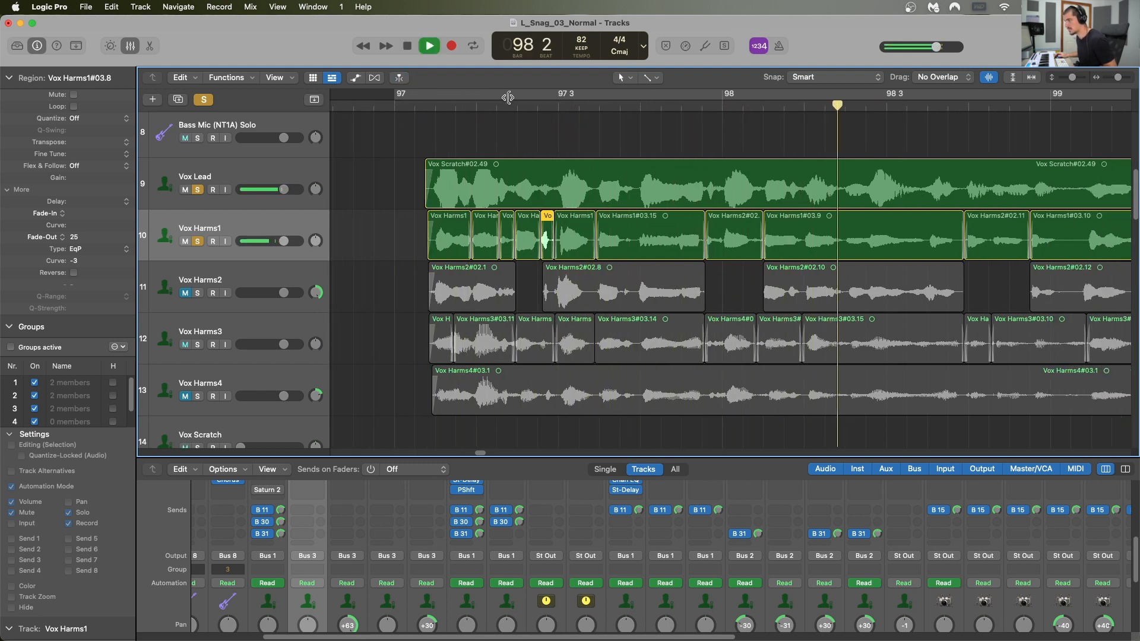
{"action": "key", "text": "space"}
- Split the Vox Harms1#03.9 region at about 98 2 and shift the second part slightly later to match the lead
{"action": "left_click", "coordinate": [705, 107]}
{"action": "key", "text": "super+Left"}
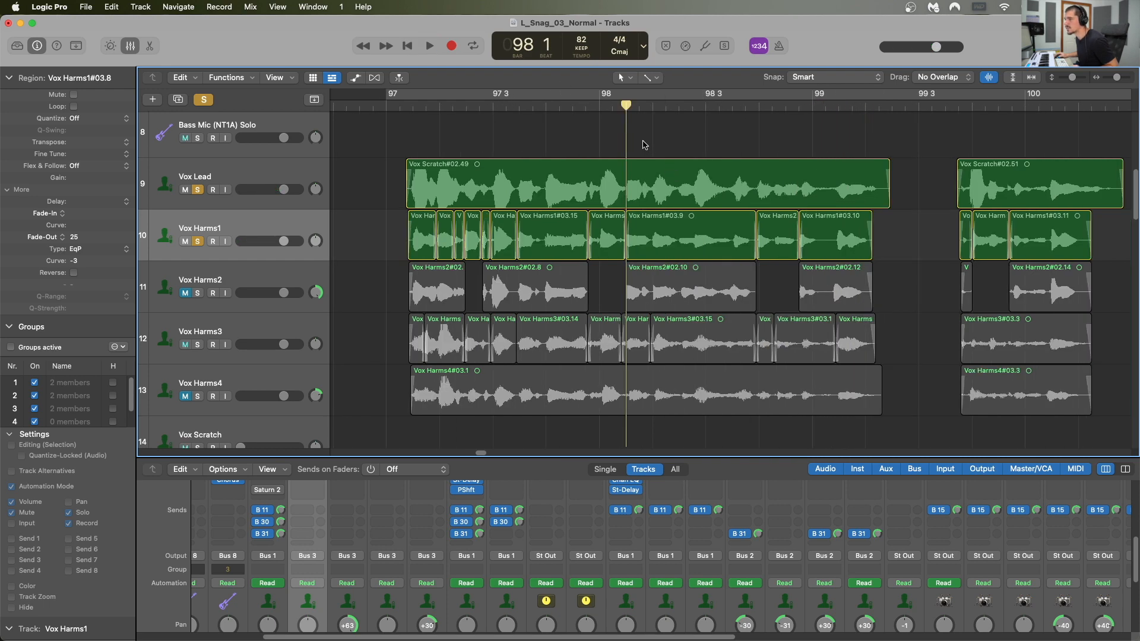
{"action": "scroll", "coordinate": [648, 232], "scroll_direction": "up", "scroll_amount": 10}
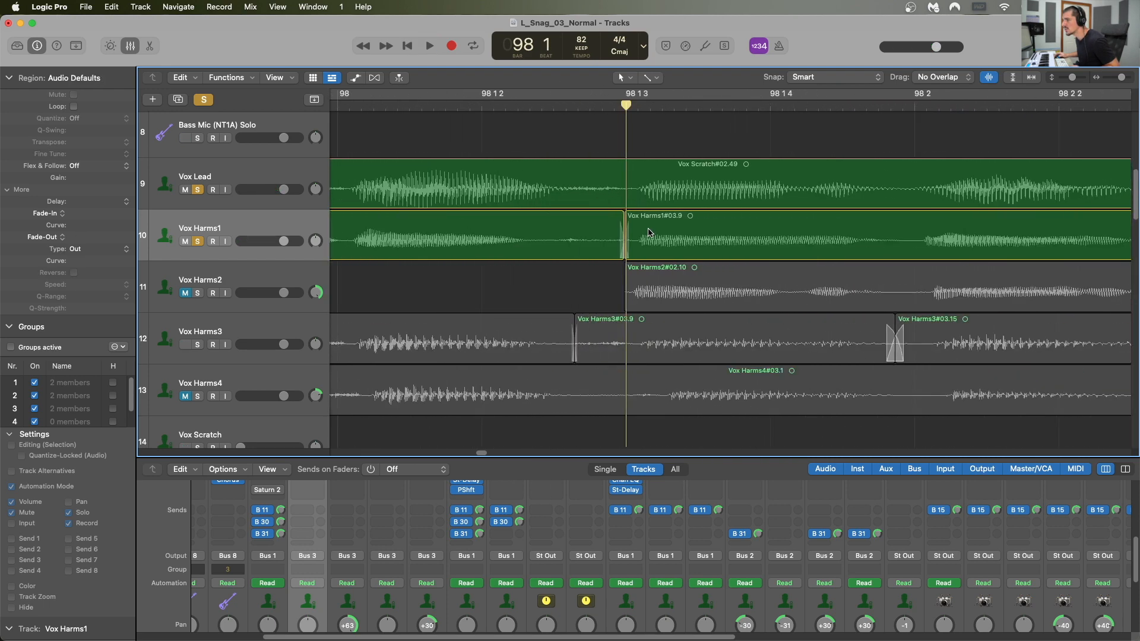
{"action": "left_click_drag", "start_coordinate": [815, 107], "coordinate": [825, 108]}
{"action": "left_click", "coordinate": [858, 243]}
{"action": "key", "text": "super+t"}
{"action": "left_click_drag", "start_coordinate": [858, 244], "coordinate": [869, 246]}
- Split the Vox Harms1 region at about 98 2 3 and shift the second part slightly earlier
{"action": "scroll", "coordinate": [869, 245], "scroll_direction": "right", "scroll_amount": 5}
{"action": "scroll", "coordinate": [868, 245], "scroll_direction": "right", "scroll_amount": 2}
{"action": "left_click", "coordinate": [745, 107]}
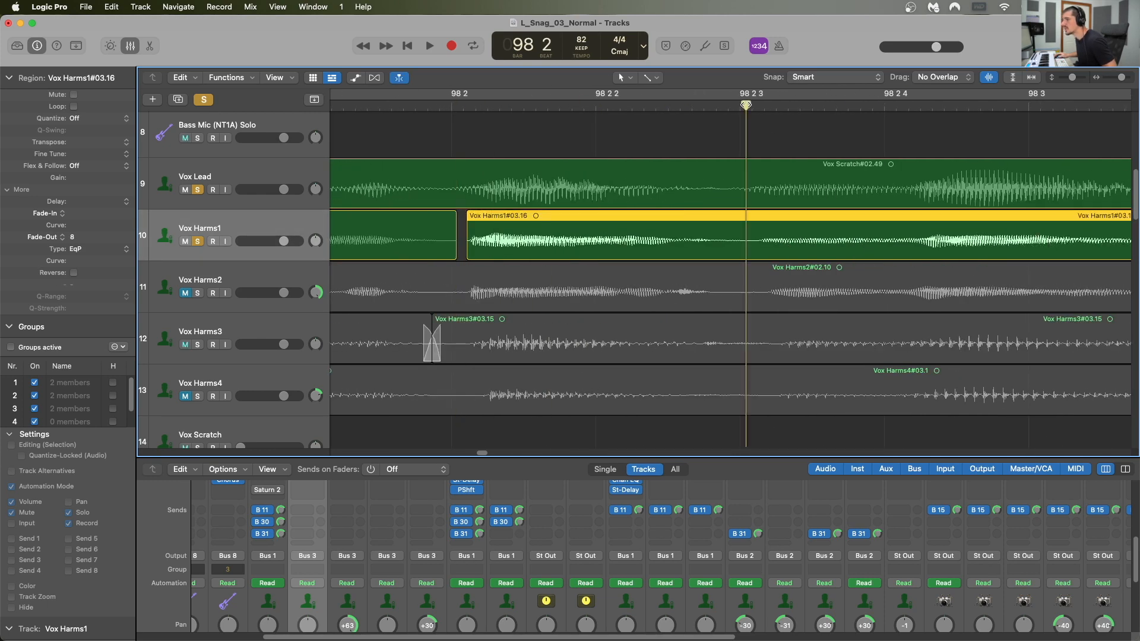
{"action": "key", "text": "super+t"}
{"action": "left_click_drag", "start_coordinate": [809, 236], "coordinate": [804, 236]}
- Split the Vox Harms1 region at about 98 3 3 and shift the short segment after the cut slightly later
{"action": "left_click", "coordinate": [914, 123]}
{"action": "scroll", "coordinate": [913, 113], "scroll_direction": "up", "scroll_amount": 2}
{"action": "left_click", "coordinate": [909, 111]}
{"action": "left_click", "coordinate": [918, 271]}
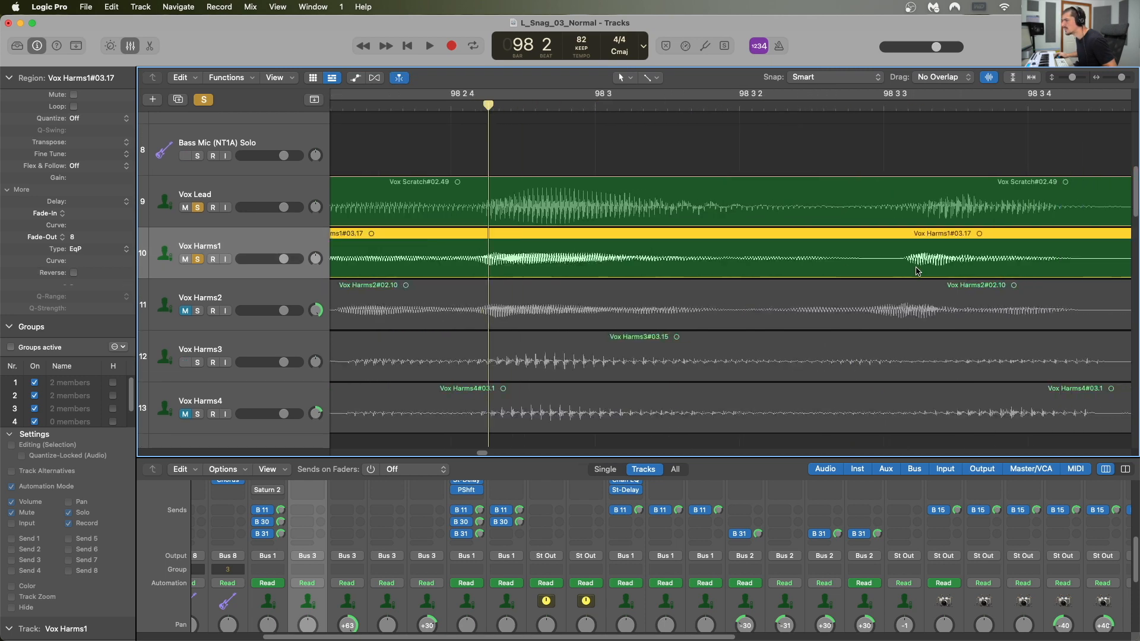
{"action": "left_click_drag", "start_coordinate": [657, 106], "coordinate": [664, 106]}
{"action": "key", "text": "super+t"}
{"action": "left_click_drag", "start_coordinate": [721, 254], "coordinate": [733, 254]}
{"action": "left_click_drag", "start_coordinate": [950, 270], "coordinate": [898, 247]}
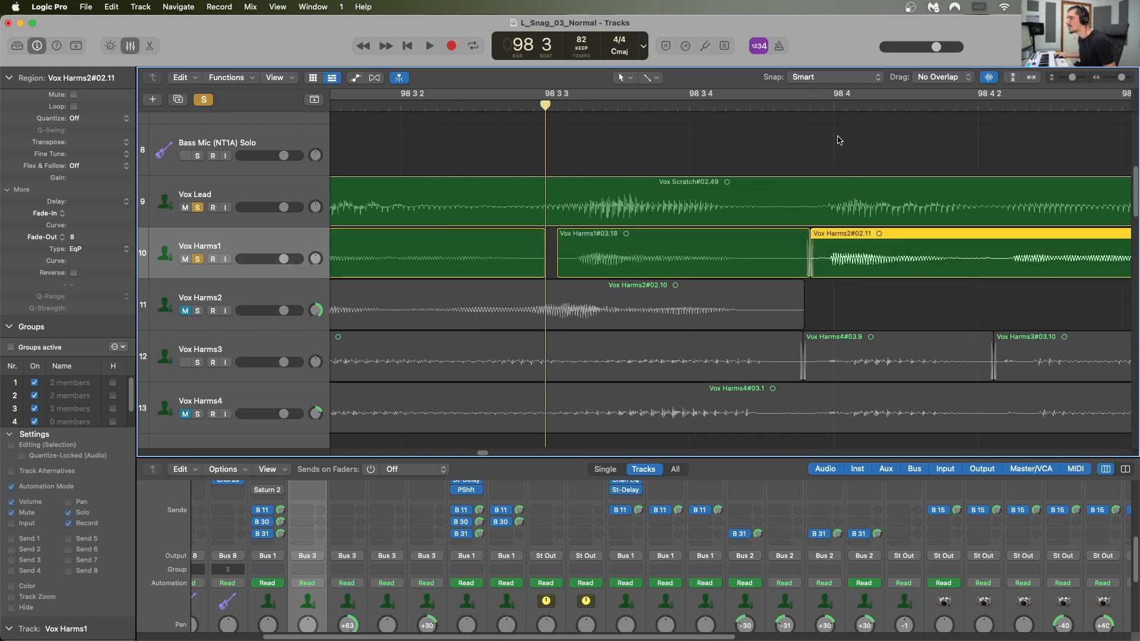
- Split the Vox Harms1#03.10 region just before 99 1 3, shift its final part later onto the lead, and close the gaps around it
{"action": "left_click_drag", "start_coordinate": [831, 118], "coordinate": [996, 125]}
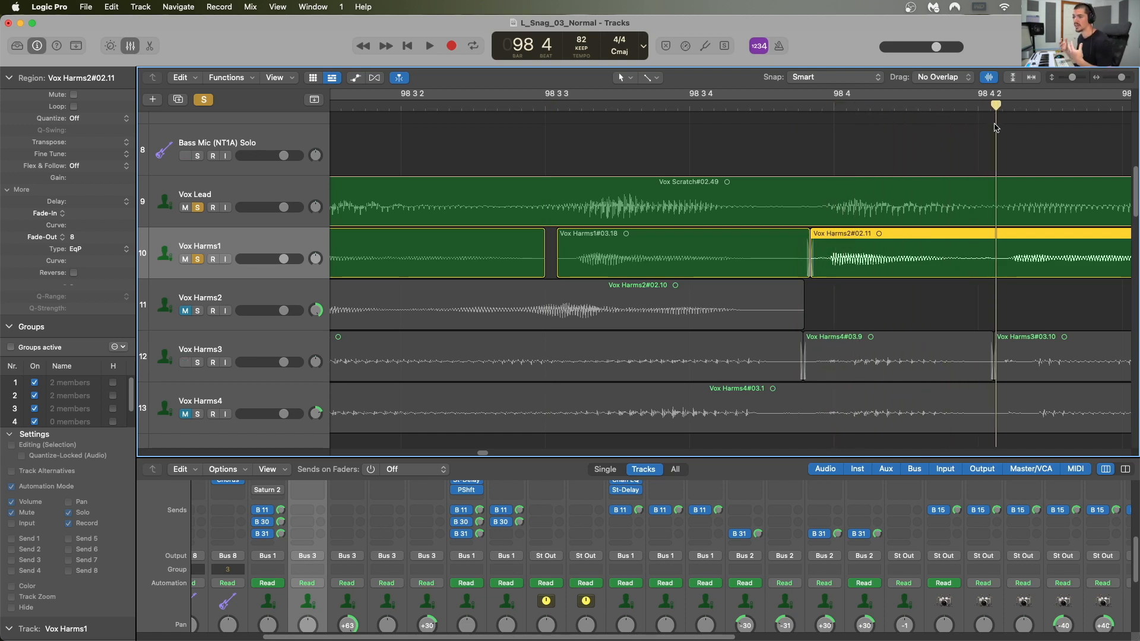
{"action": "scroll", "coordinate": [996, 127], "scroll_direction": "right", "scroll_amount": 10}
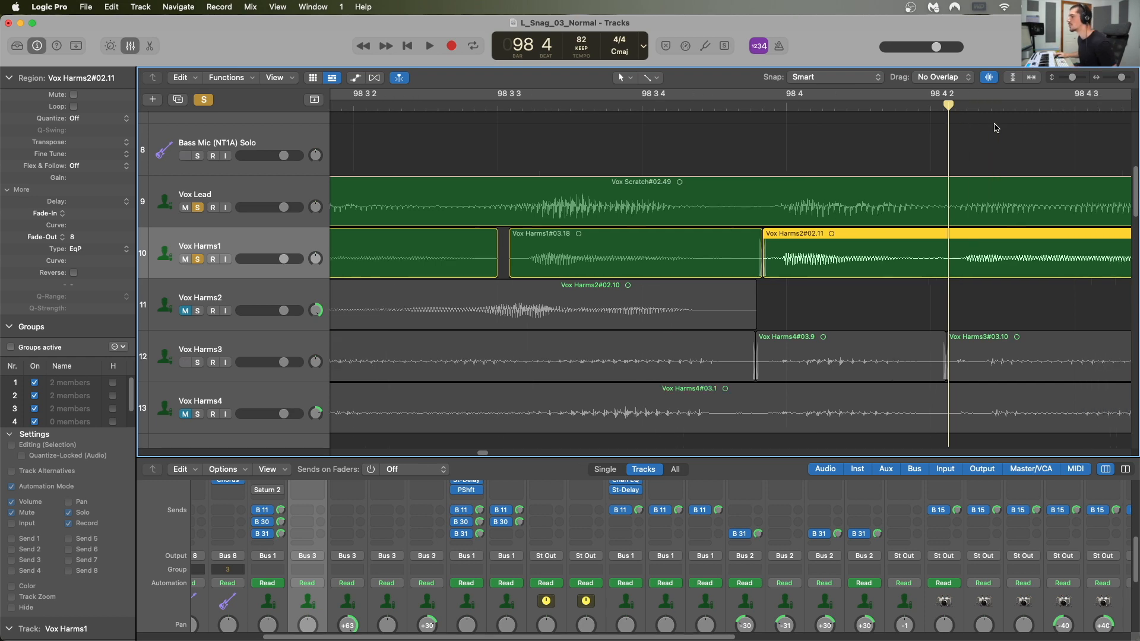
{"action": "scroll", "coordinate": [815, 260], "scroll_direction": "right", "scroll_amount": 8}
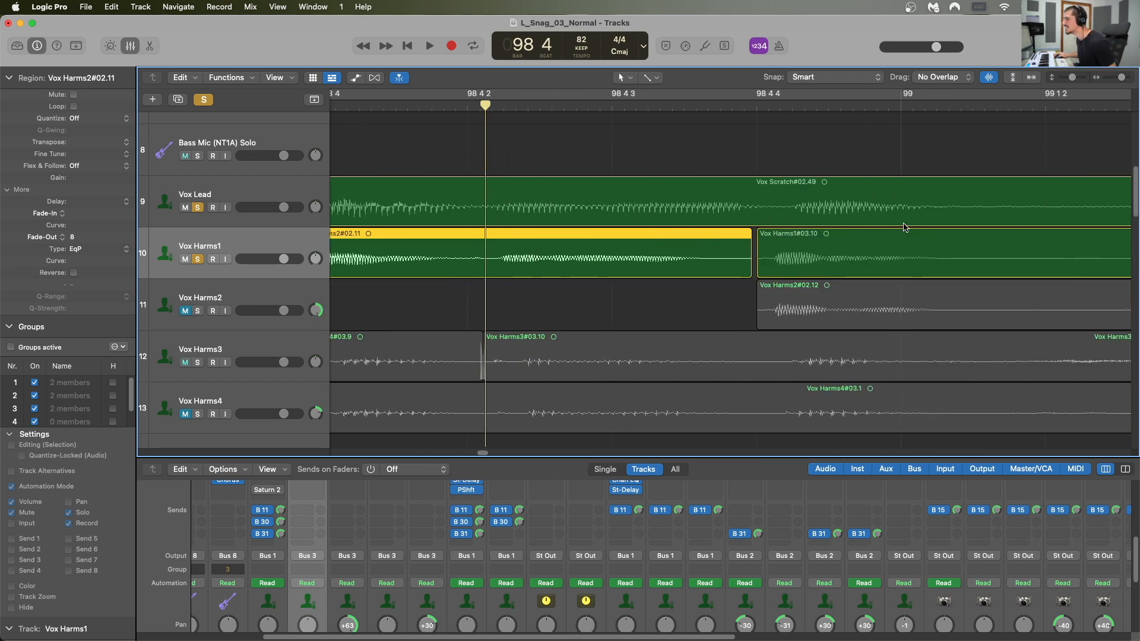
{"action": "scroll", "coordinate": [814, 260], "scroll_direction": "left", "scroll_amount": 1}
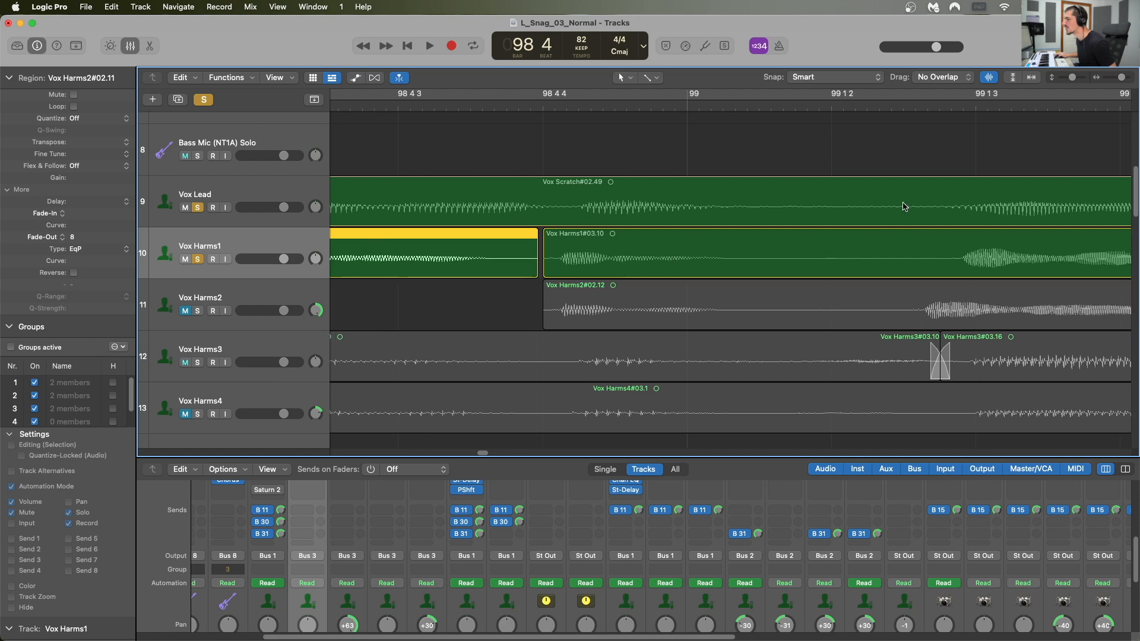
{"action": "left_click", "coordinate": [899, 269]}
{"action": "key", "text": "super+t"}
{"action": "left_click_drag", "start_coordinate": [762, 262], "coordinate": [786, 262]}
{"action": "left_click_drag", "start_coordinate": [569, 263], "coordinate": [538, 263]}
{"action": "scroll", "coordinate": [759, 273], "scroll_direction": "right", "scroll_amount": 9}
{"action": "left_click", "coordinate": [760, 274]}
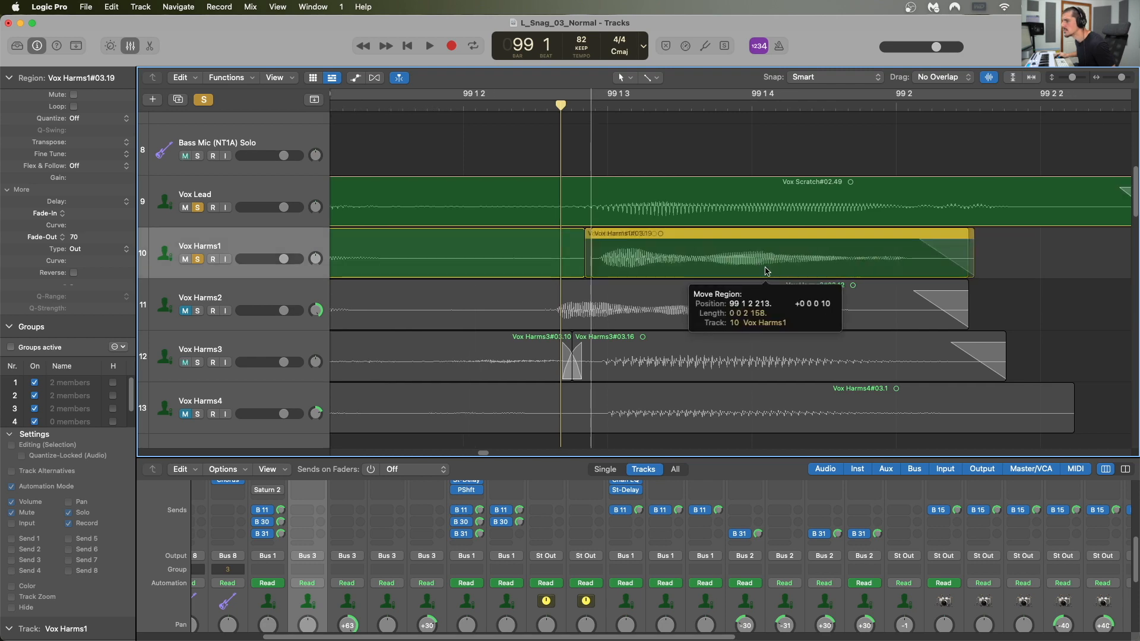
{"action": "key", "text": "space"}
{"action": "left_click", "coordinate": [744, 242], "text": "ctrl+alt"}
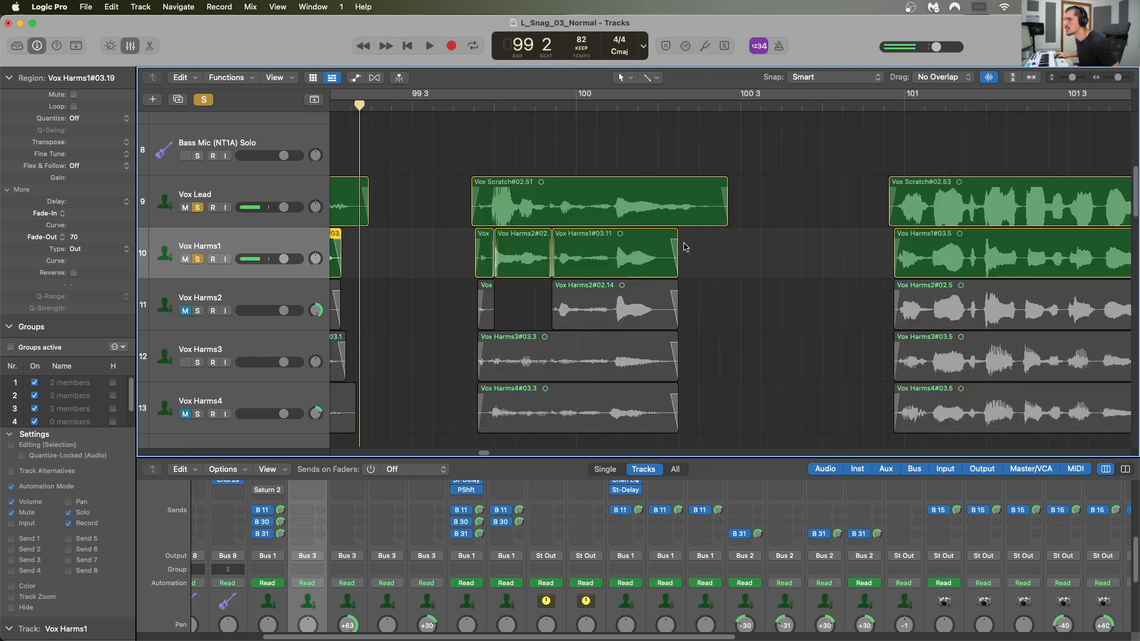
- Trim the Vox Harms1 segment edges to close the gaps at 98 3 3 and 98 2
{"action": "scroll", "coordinate": [570, 247], "scroll_direction": "left", "scroll_amount": 7}
{"action": "left_click_drag", "start_coordinate": [575, 267], "coordinate": [554, 268]}
{"action": "scroll", "coordinate": [566, 269], "scroll_direction": "left", "scroll_amount": 4}
{"action": "scroll", "coordinate": [547, 266], "scroll_direction": "up", "scroll_amount": 5}
{"action": "scroll", "coordinate": [581, 266], "scroll_direction": "down", "scroll_amount": 3}
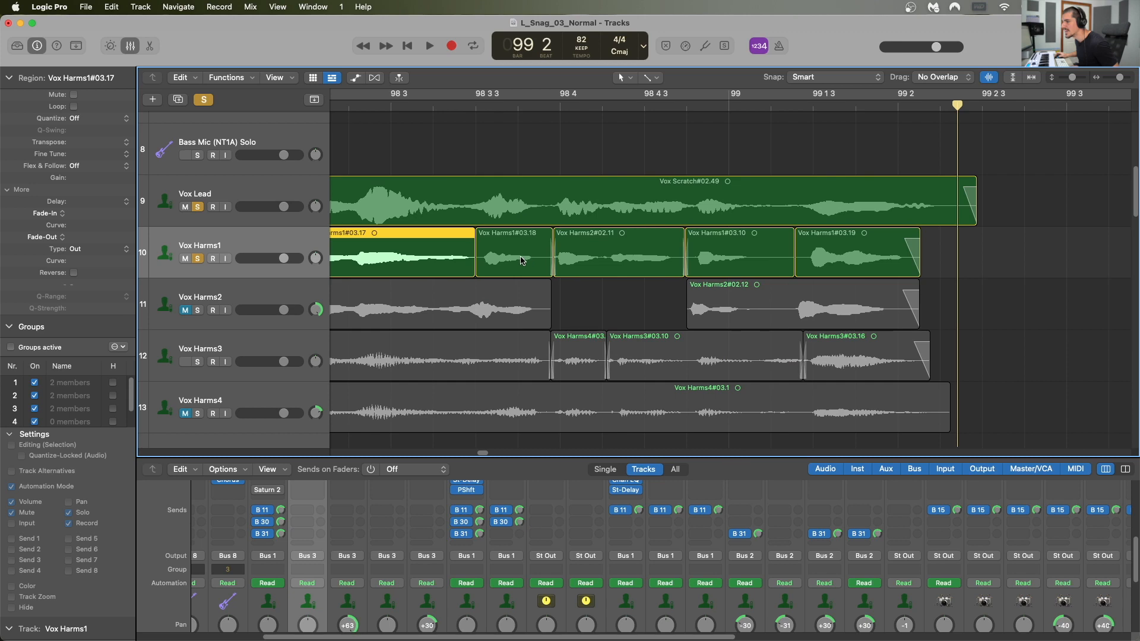
{"action": "left_click", "coordinate": [750, 267], "text": "shift"}
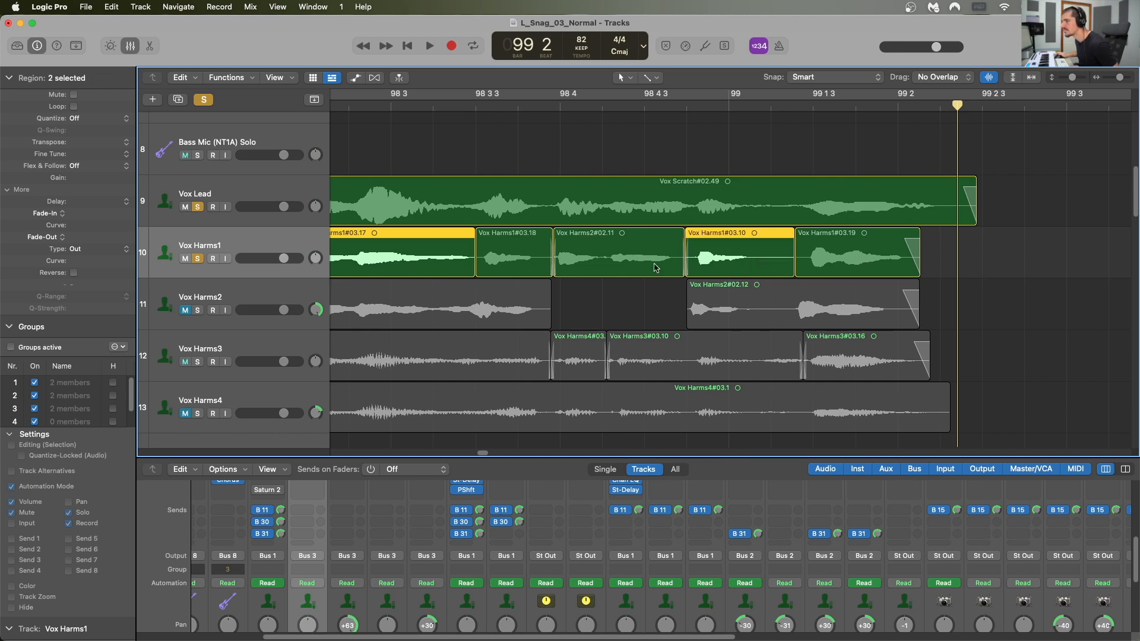
{"action": "scroll", "coordinate": [530, 257], "scroll_direction": "left", "scroll_amount": 6}
{"action": "left_click_drag", "start_coordinate": [557, 265], "coordinate": [547, 265]}
- Apply equal-power crossfades with a fade-out of 10 to Vox Harms1 segments #03.9, #03.16, #03.17 and #03.10
{"action": "left_click", "coordinate": [587, 265], "text": "shift"}
{"action": "left_click", "coordinate": [683, 265], "text": "shift"}
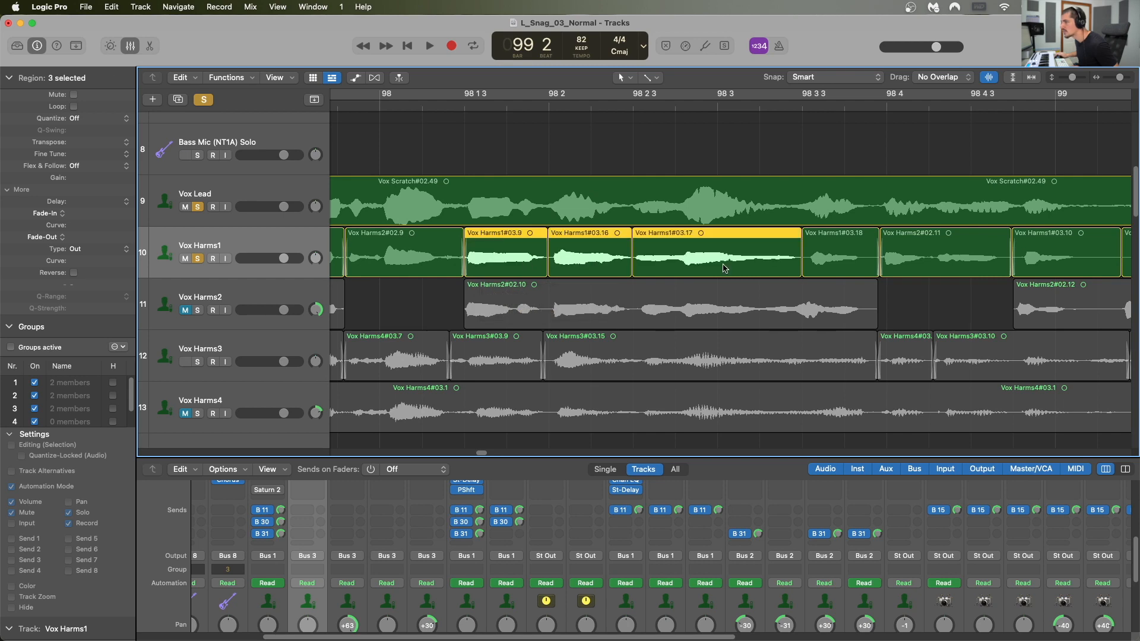
{"action": "scroll", "coordinate": [773, 253], "scroll_direction": "right", "scroll_amount": 5}
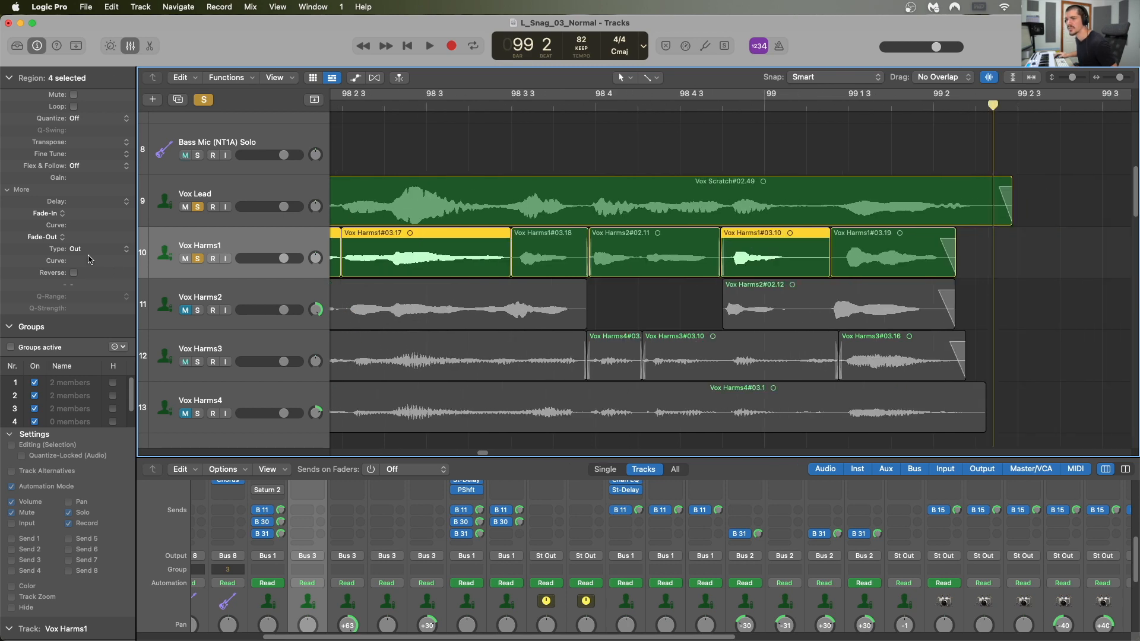
{"action": "left_click", "coordinate": [89, 250]}
{"action": "left_click", "coordinate": [91, 274]}
{"action": "left_click_drag", "start_coordinate": [81, 238], "coordinate": [80, 234]}
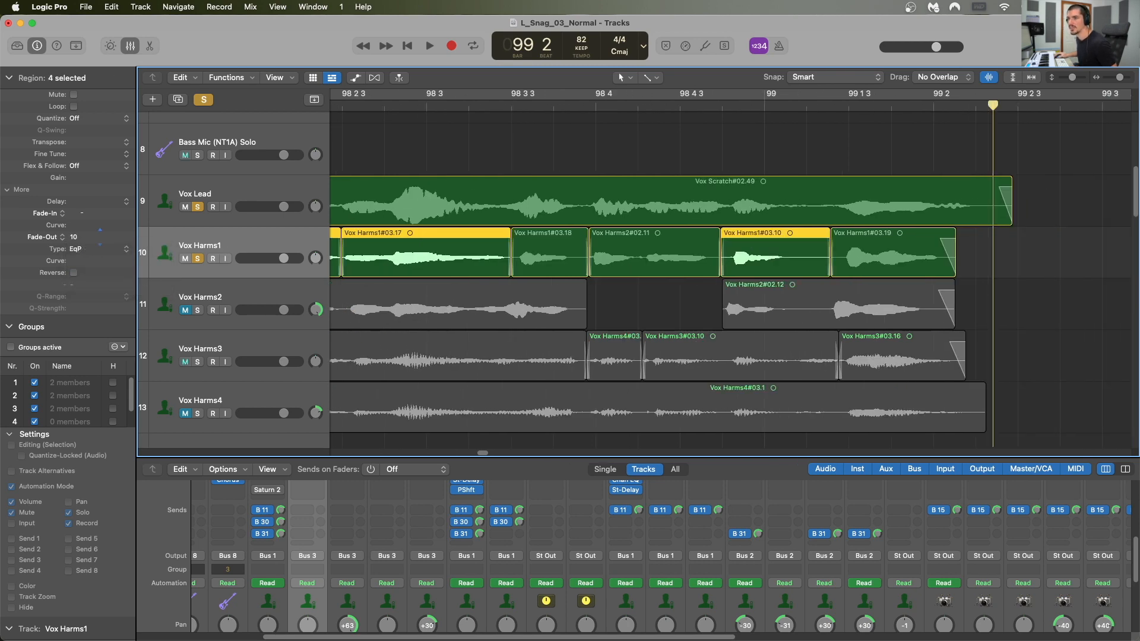
- Play the whole edited Vox Harms1 phrase with the lead from the start of bar 97
{"action": "scroll", "coordinate": [454, 222], "scroll_direction": "down", "scroll_amount": 5}
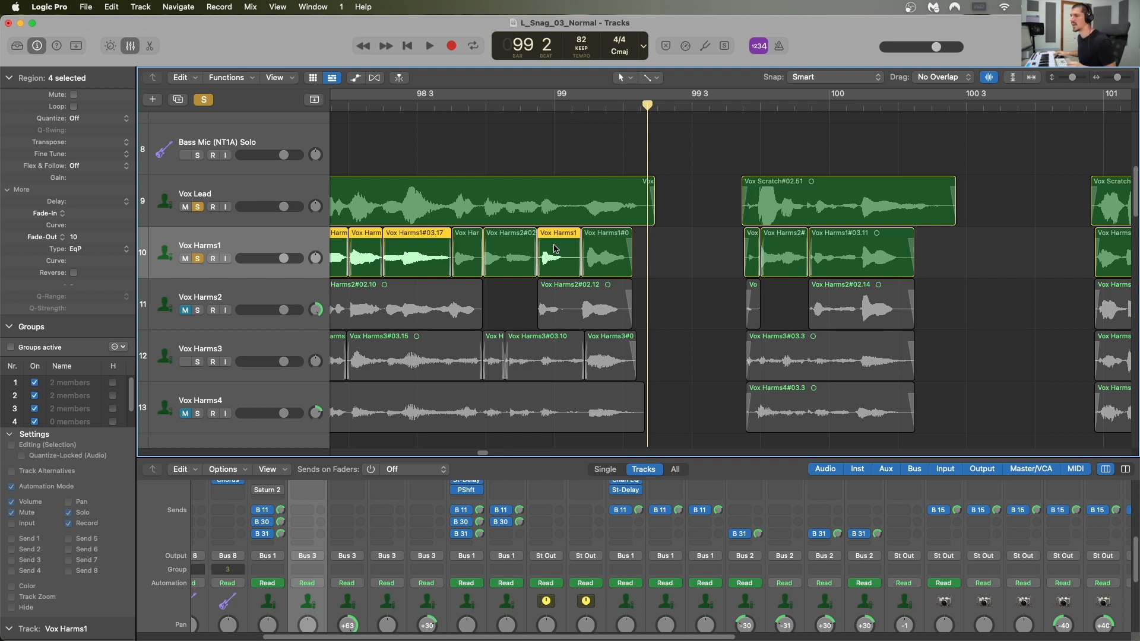
{"action": "scroll", "coordinate": [602, 203], "scroll_direction": "down", "scroll_amount": 5}
{"action": "scroll", "coordinate": [602, 203], "scroll_direction": "left", "scroll_amount": 8}
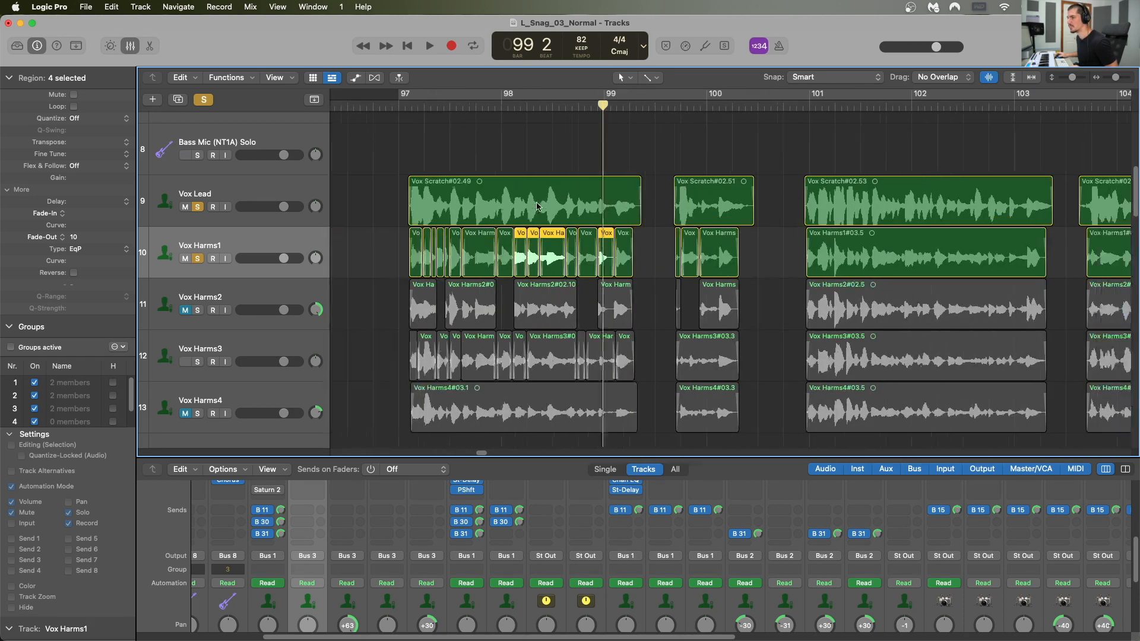
{"action": "left_click", "coordinate": [469, 106]}
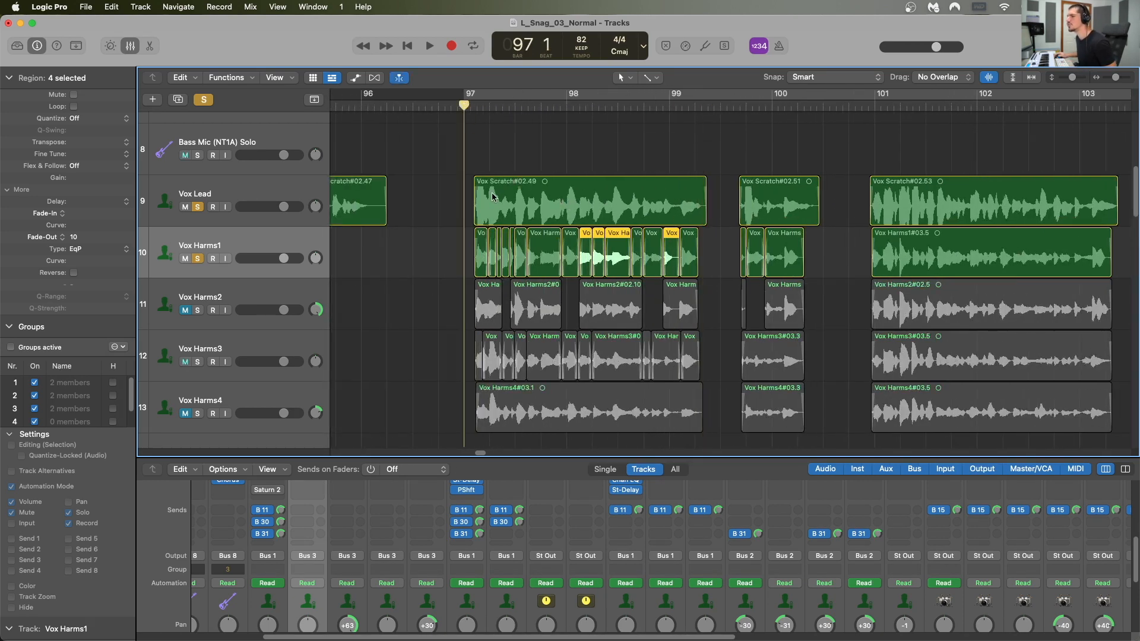
{"action": "key", "text": "space"}
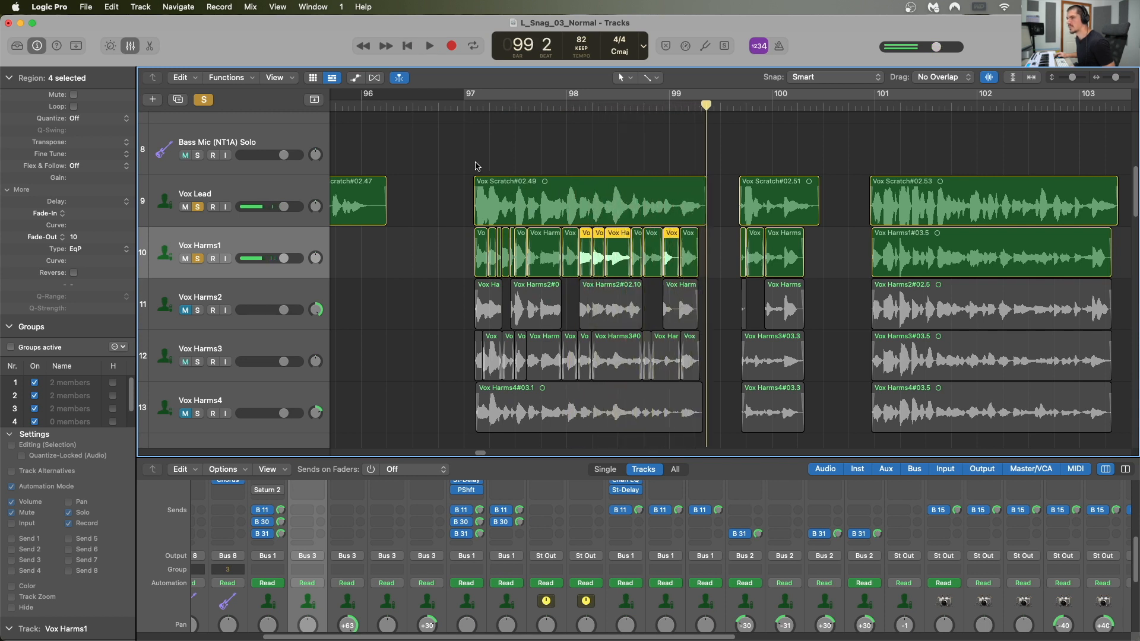
- Duplicate the Vox Harms1 track, place the uncut bar 97 phrase on it, mute the edited pieces, and play the uncut take from bar 97
{"action": "left_click", "coordinate": [305, 248]}
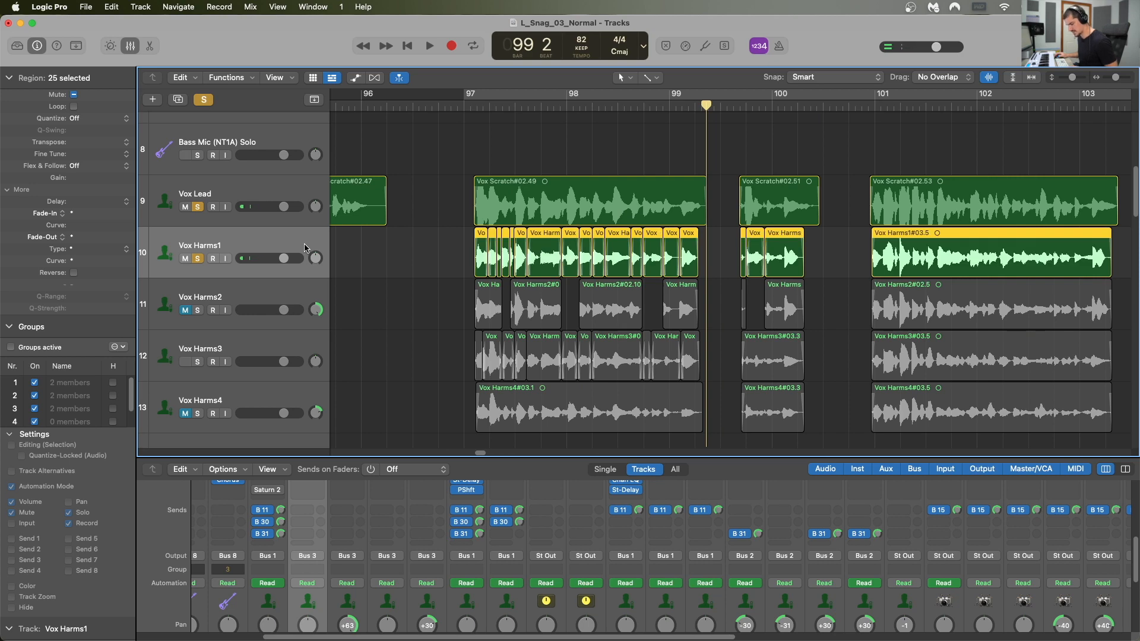
{"action": "key", "text": "super+d"}
{"action": "left_click_drag", "start_coordinate": [481, 262], "coordinate": [705, 313]}
{"action": "left_click_drag", "start_coordinate": [715, 259], "coordinate": [469, 262]}
{"action": "key", "text": "ctrl+m"}
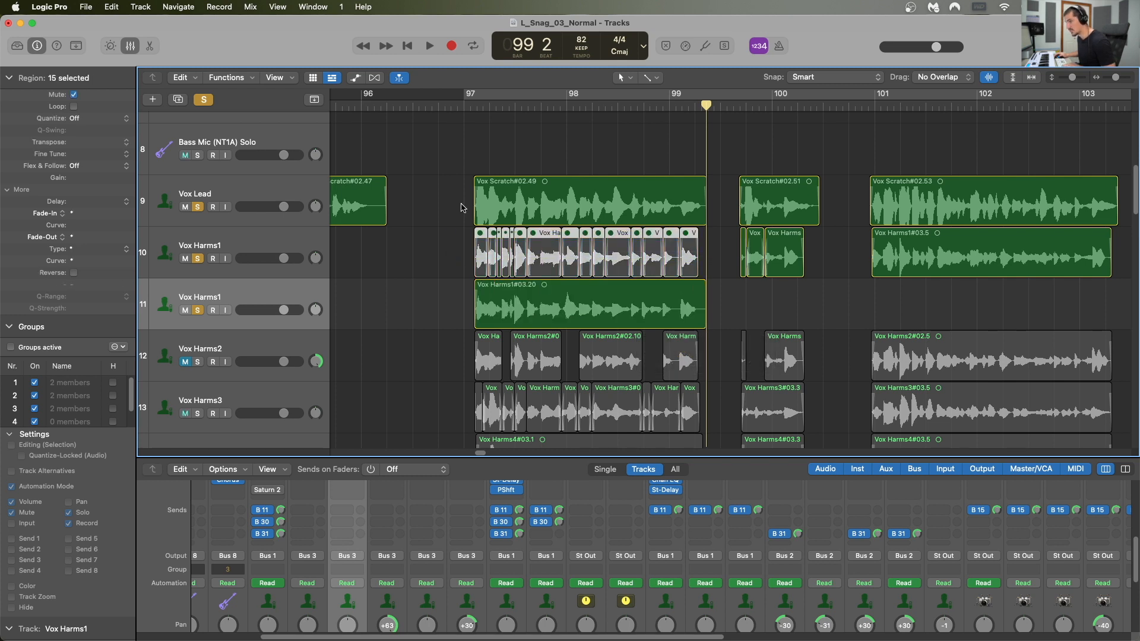
{"action": "left_click", "coordinate": [471, 105]}
{"action": "key", "text": "space"}
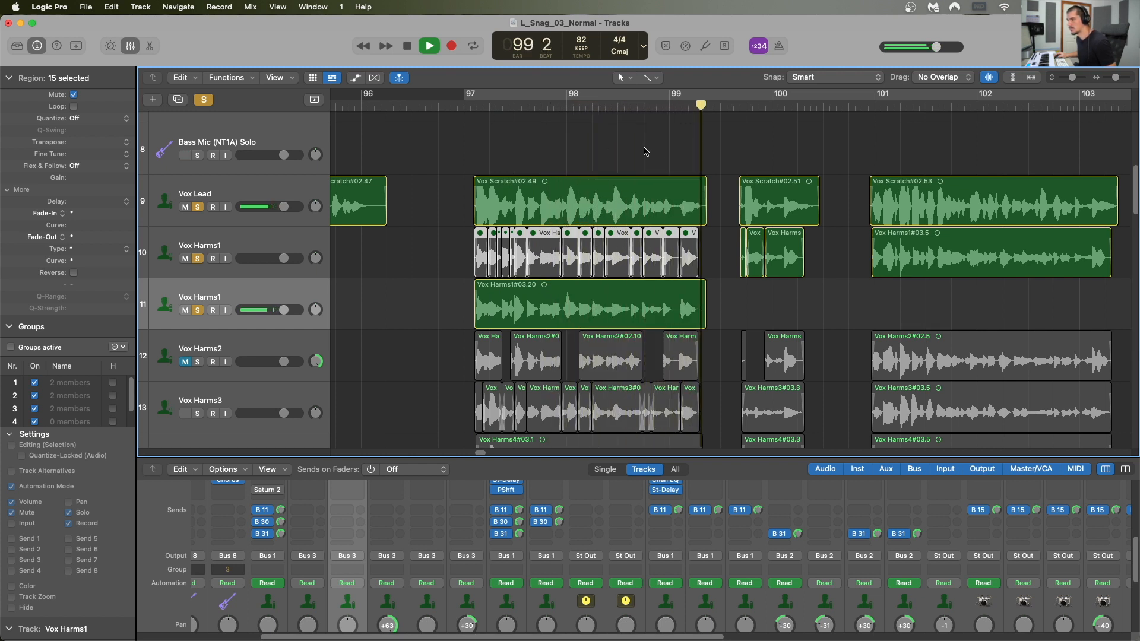
- Mute the uncut Vox Harms1 phrase, unmute the edited pieces, and play them with the lead from bar 97
{"action": "left_click", "coordinate": [647, 322]}
{"action": "left_click_drag", "start_coordinate": [722, 263], "coordinate": [466, 264]}
{"action": "left_click", "coordinate": [464, 106]}
{"action": "key", "text": "space"}
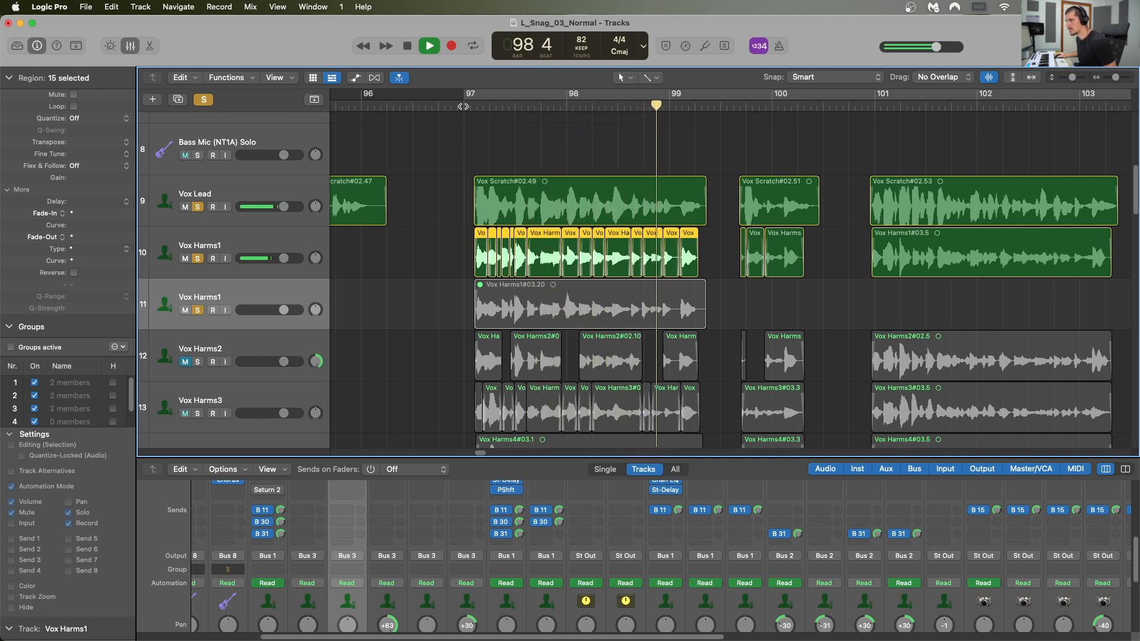
{"action": "key", "text": "space"}
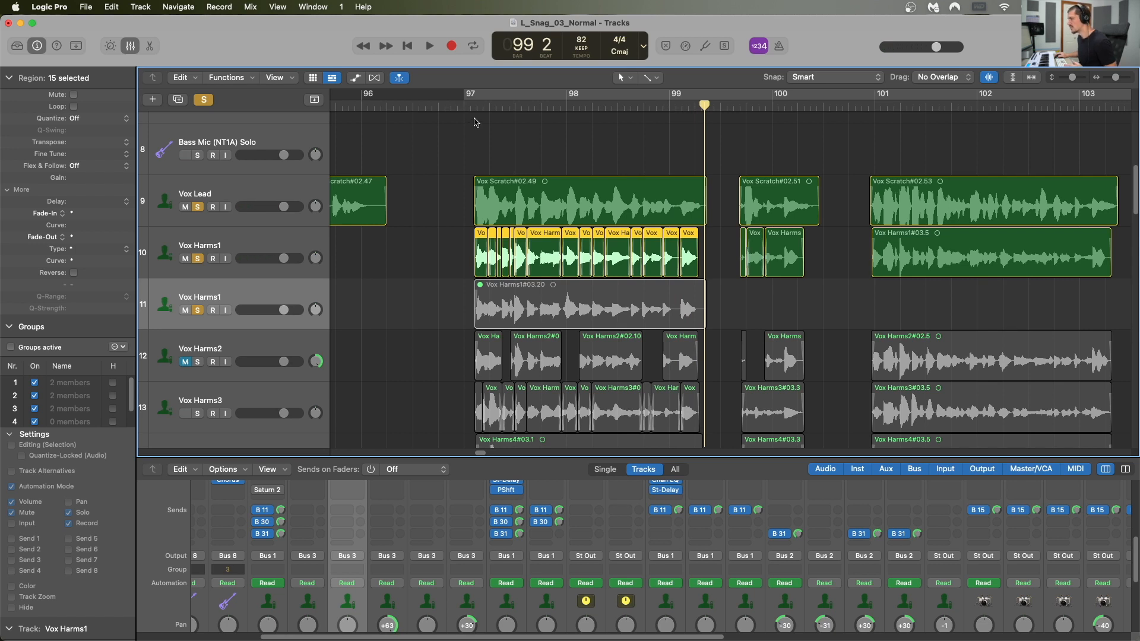
{"action": "left_click_drag", "start_coordinate": [475, 106], "coordinate": [465, 105]}
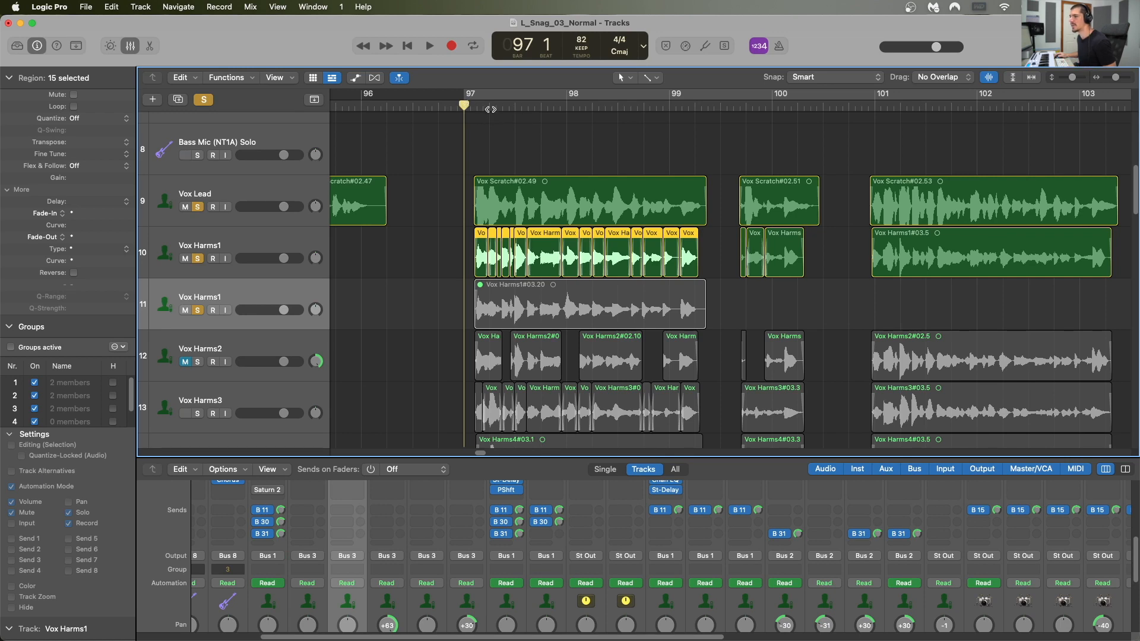
{"action": "key", "text": "super+Left"}
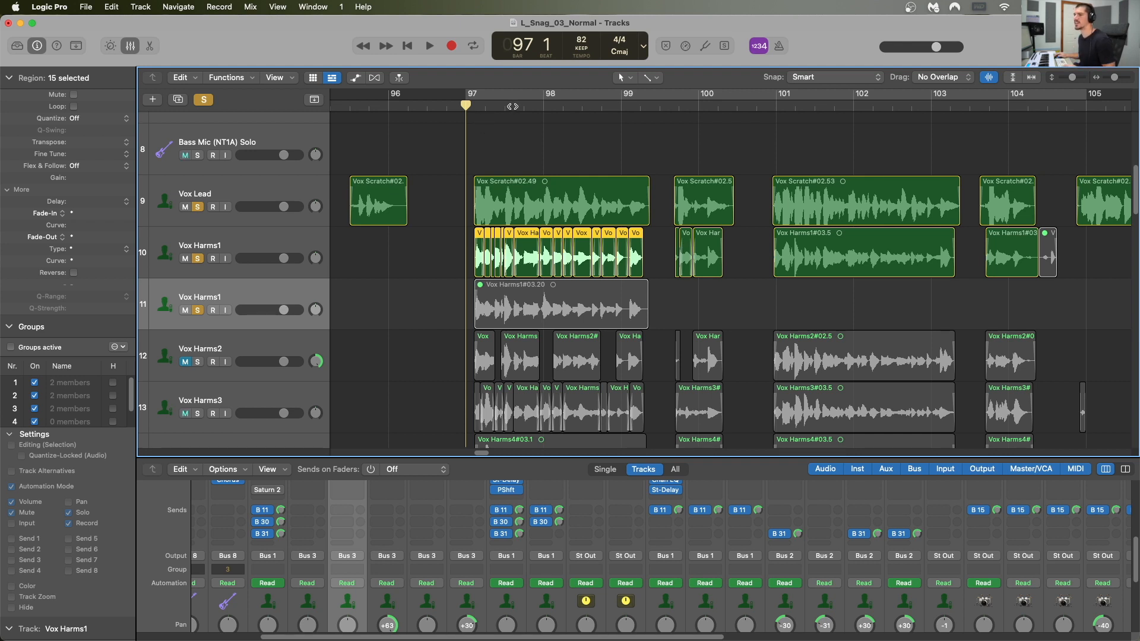
{"action": "key", "text": "space"}
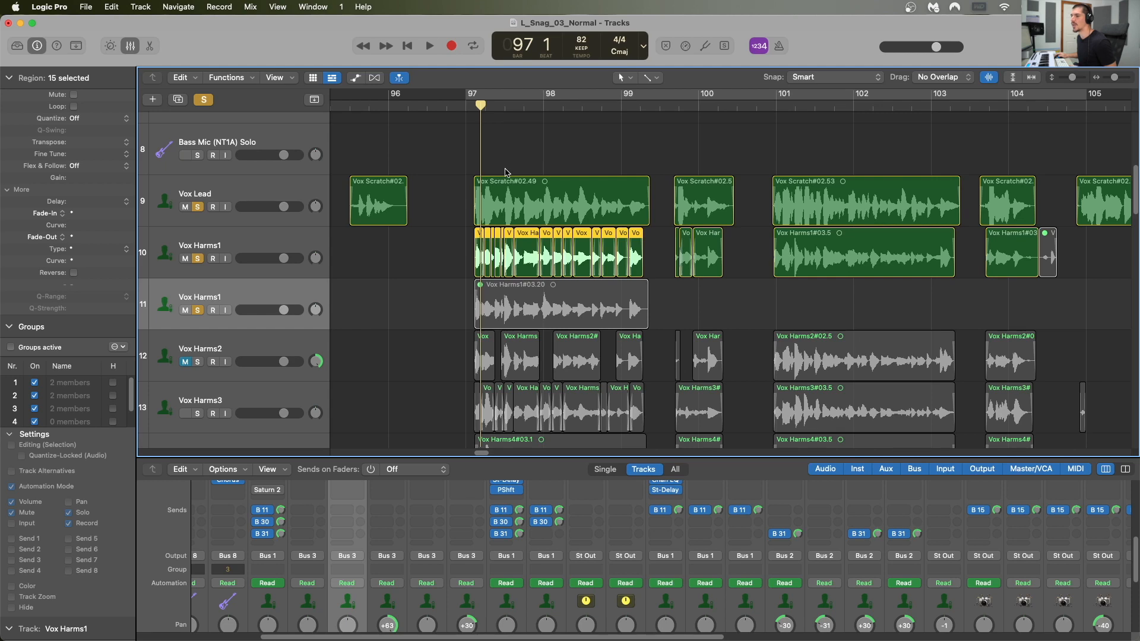
{"action": "key", "text": "space"}
- Try time-stretching the Vox Scratch#02.47 region on Vox Lead to end just before bar 97, listen to it, and undo the stretch
{"action": "left_click", "coordinate": [382, 199]}
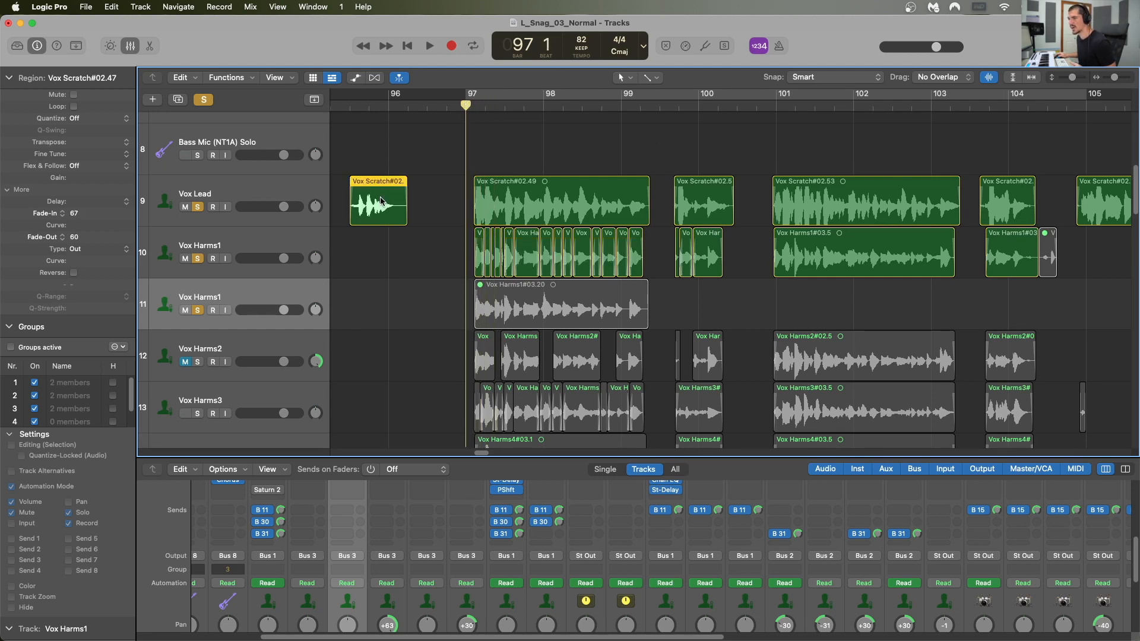
{"action": "key", "text": "super+Right"}
{"action": "key", "text": "super+Right"}
{"action": "key", "text": "super+Right"}
{"action": "key", "text": "super+Right"}
{"action": "key", "text": "super+Right"}
{"action": "key", "text": "super+Right"}
{"action": "key", "text": "super+Right"}
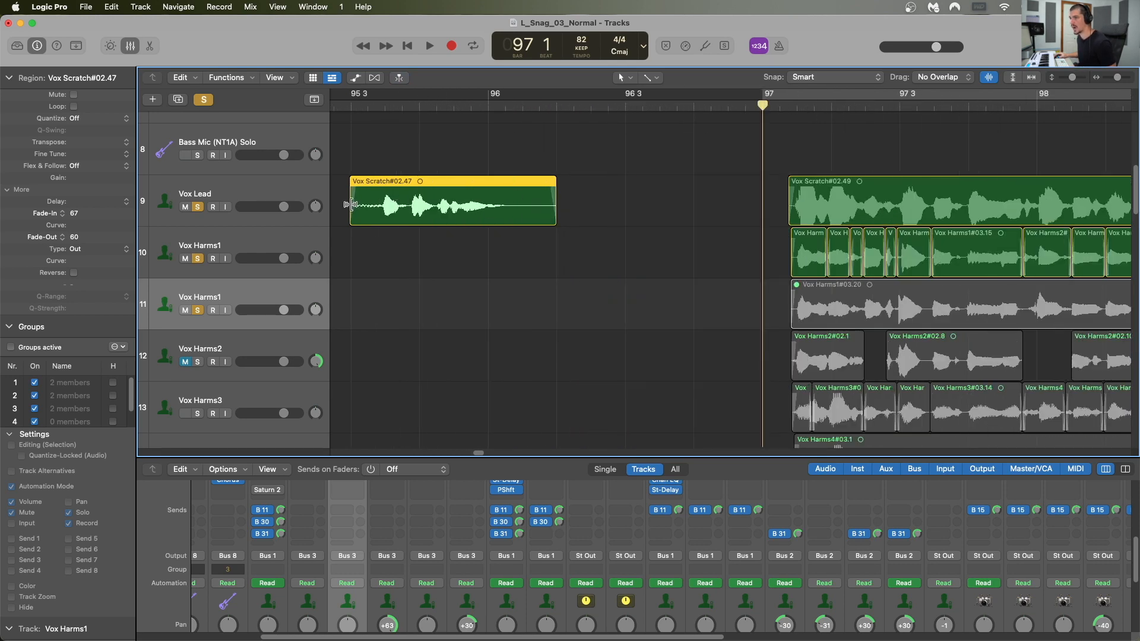
{"action": "left_click_drag", "start_coordinate": [553, 208], "coordinate": [722, 206]}
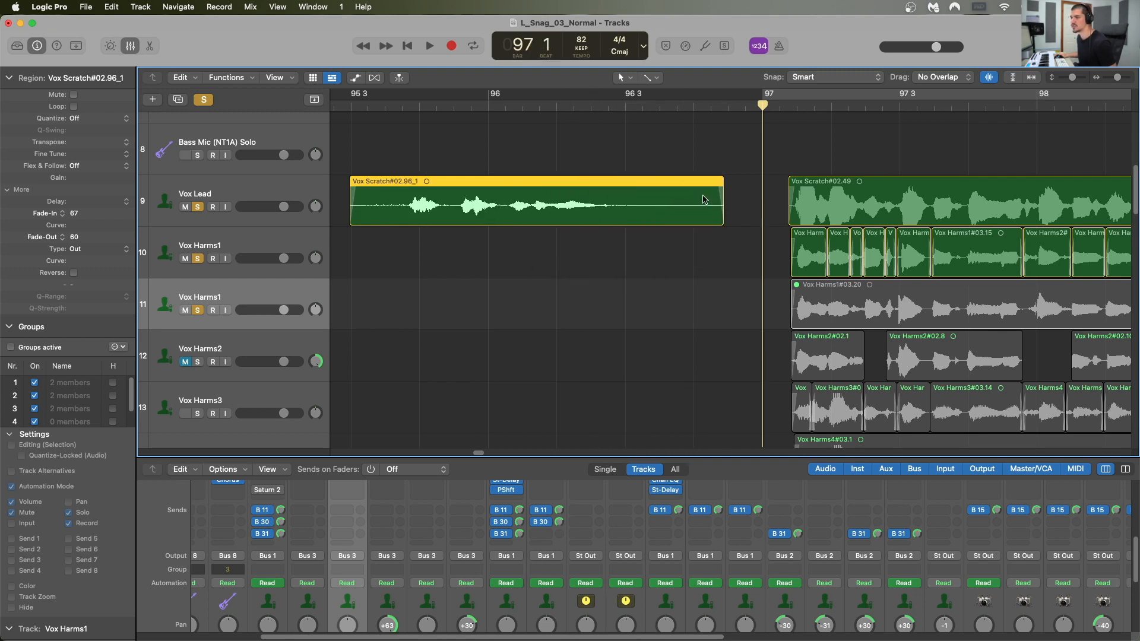
{"action": "left_click", "coordinate": [349, 103]}
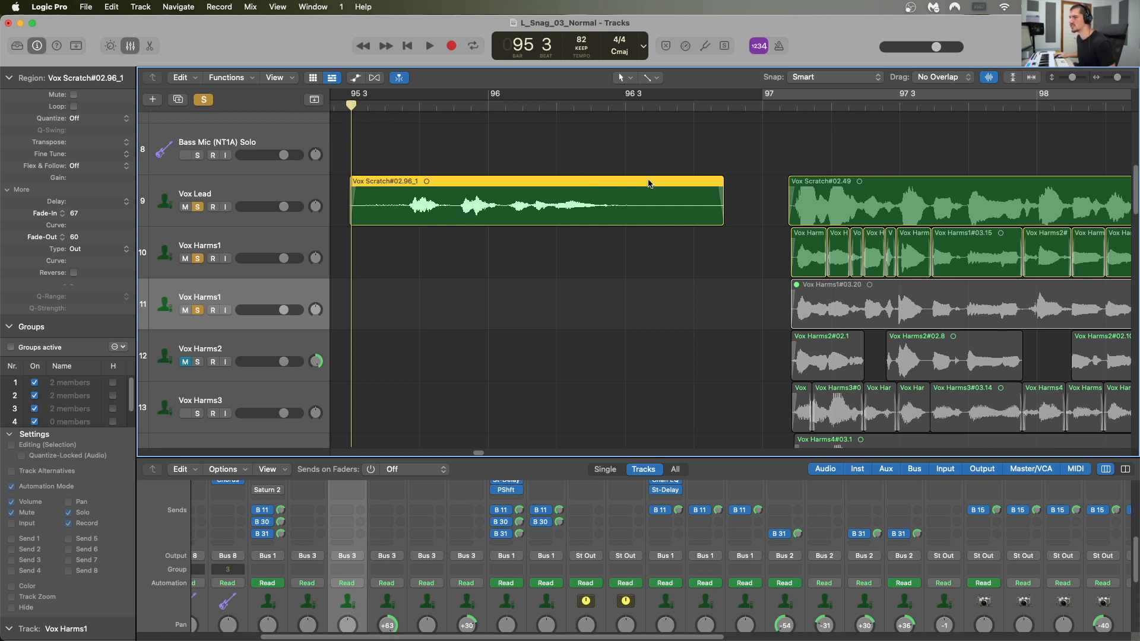
{"action": "key", "text": "space"}
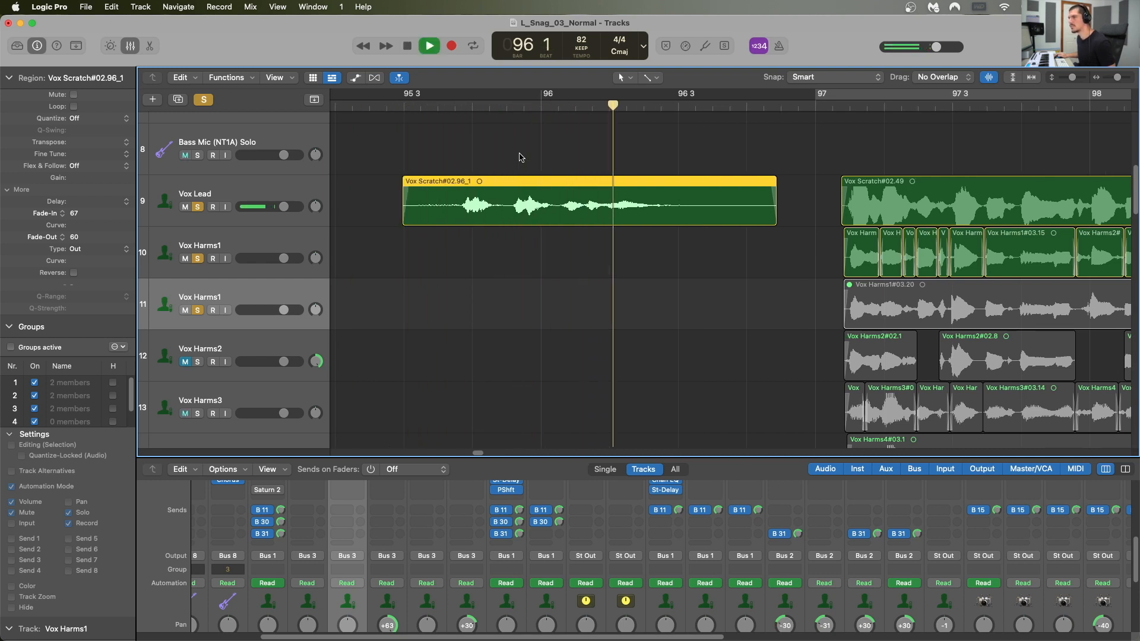
{"action": "key", "text": "space"}
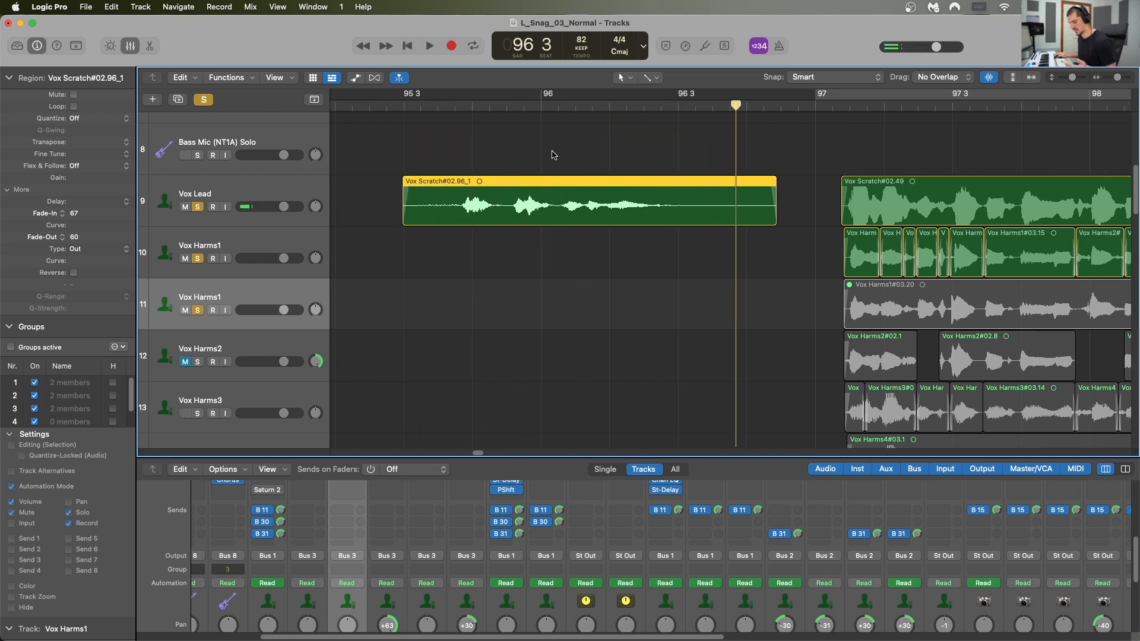
{"action": "key", "text": "super+z"}
- Try time-stretching the Vox Scratch#02.47 region to be only slightly longer, listen to it, and undo the stretch
{"action": "left_click_drag", "start_coordinate": [606, 215], "coordinate": [613, 219]}
{"action": "left_click", "coordinate": [387, 107]}
{"action": "key", "text": "space"}
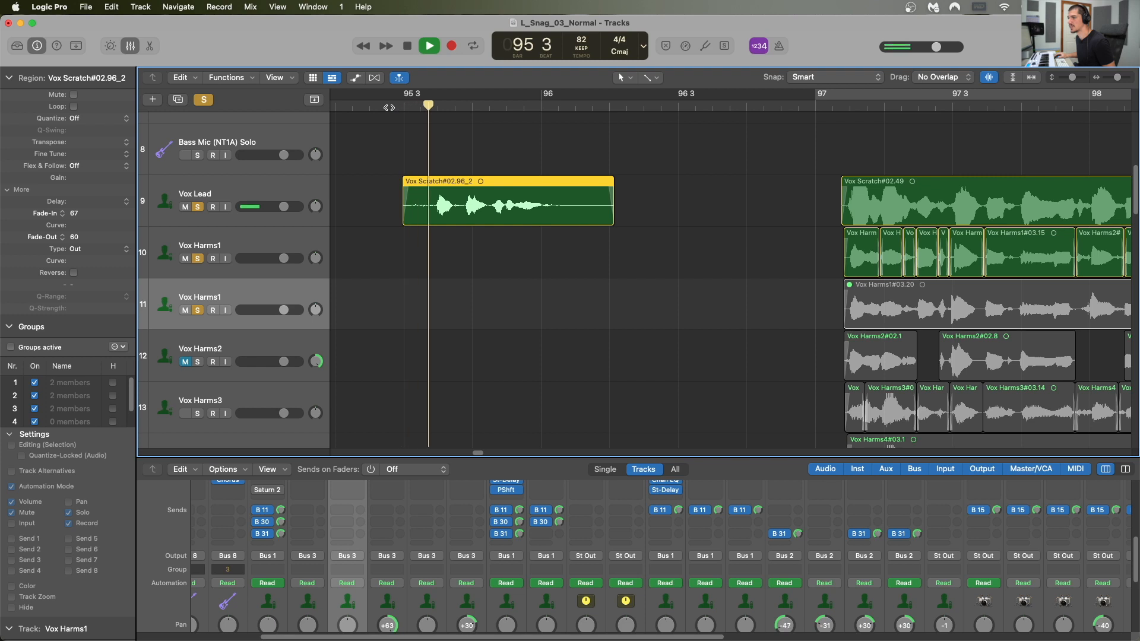
{"action": "key", "text": "space"}
{"action": "key", "text": "super+z"}
- Try time-compressing the Vox Scratch#02.47 region slightly, listen to it, and undo the compression
{"action": "left_click_drag", "start_coordinate": [606, 218], "coordinate": [584, 219]}
{"action": "left_click", "coordinate": [389, 108]}
{"action": "key", "text": "space"}
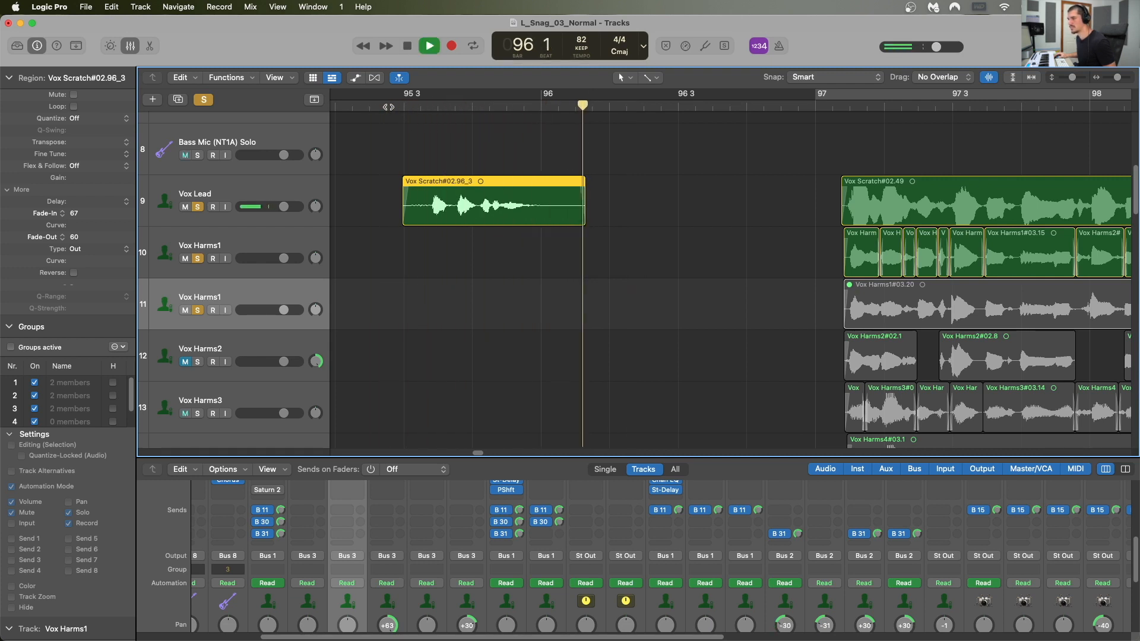
{"action": "key", "text": "space"}
{"action": "key", "text": "super+z"}
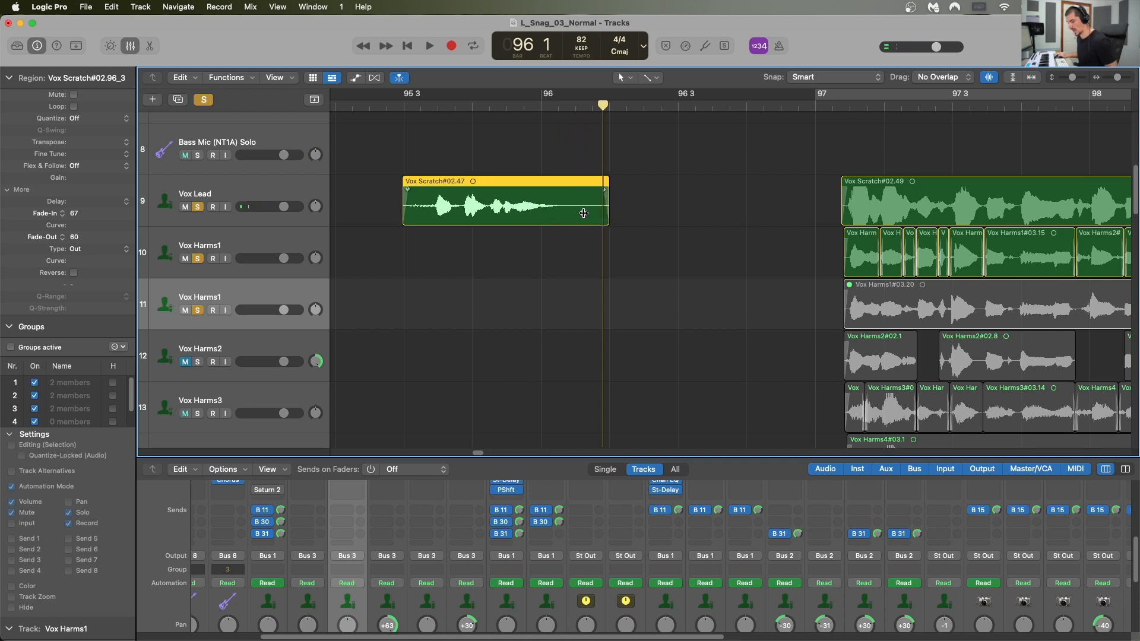
- Try time-compressing the Vox Scratch#02.47 region to less than half its length, listen to it, and undo the compression
{"action": "left_click_drag", "start_coordinate": [606, 212], "coordinate": [478, 210]}
{"action": "left_click", "coordinate": [379, 106]}
{"action": "key", "text": "space"}
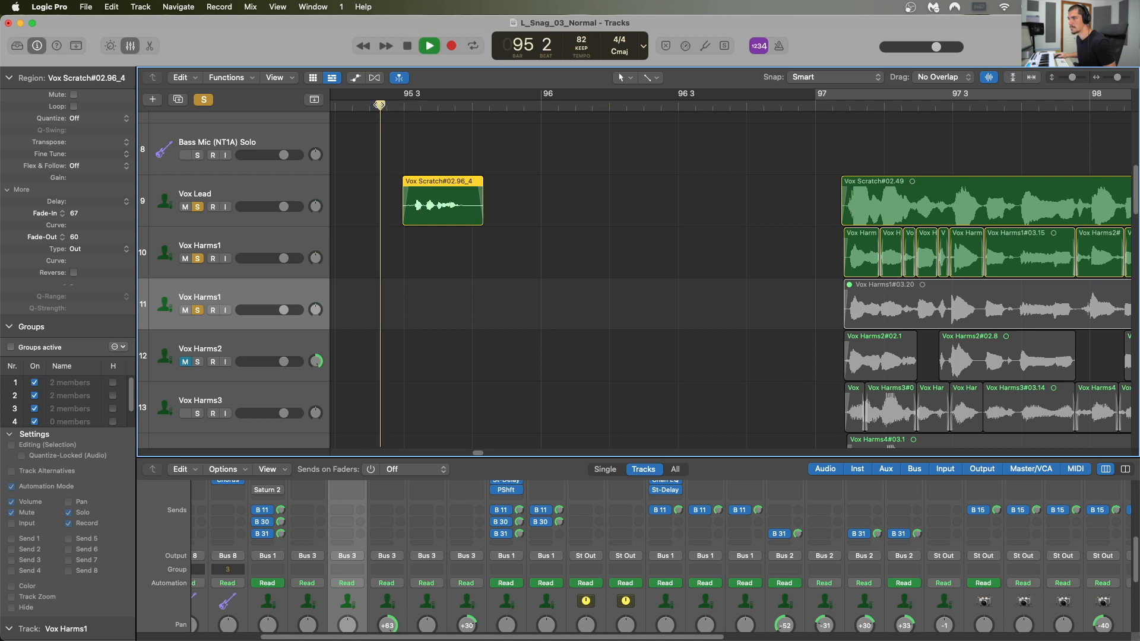
{"action": "key", "text": "space"}
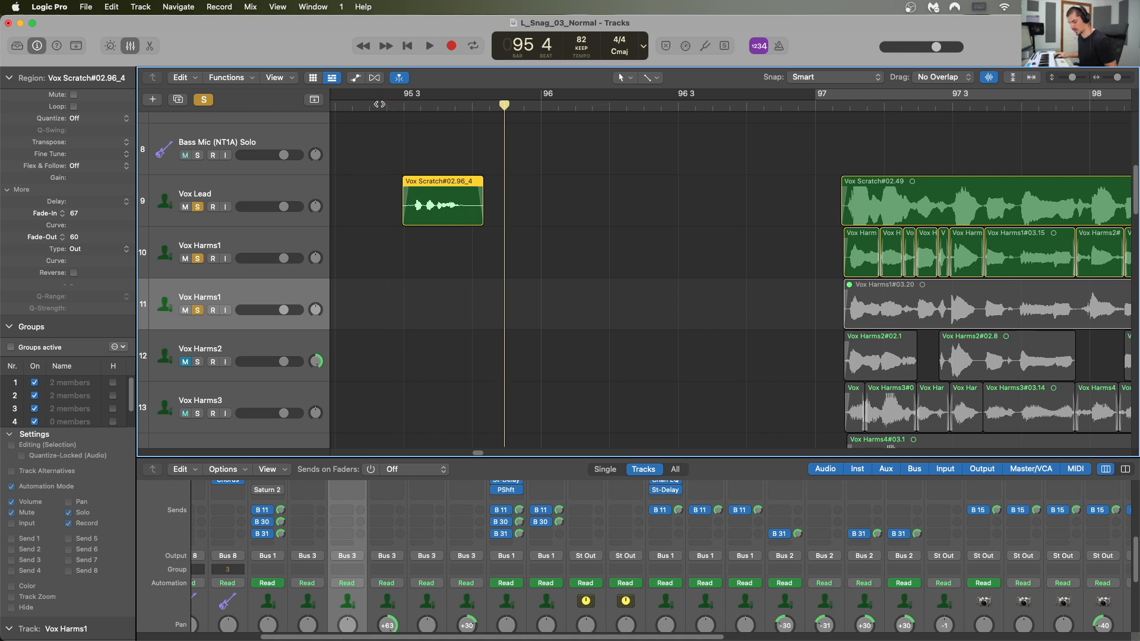
{"action": "key", "text": "super+z"}
- Delete the duplicated Vox Harms1 track holding the muted, uncut bar 97 phrase
{"action": "scroll", "coordinate": [556, 140], "scroll_direction": "right", "scroll_amount": 3}
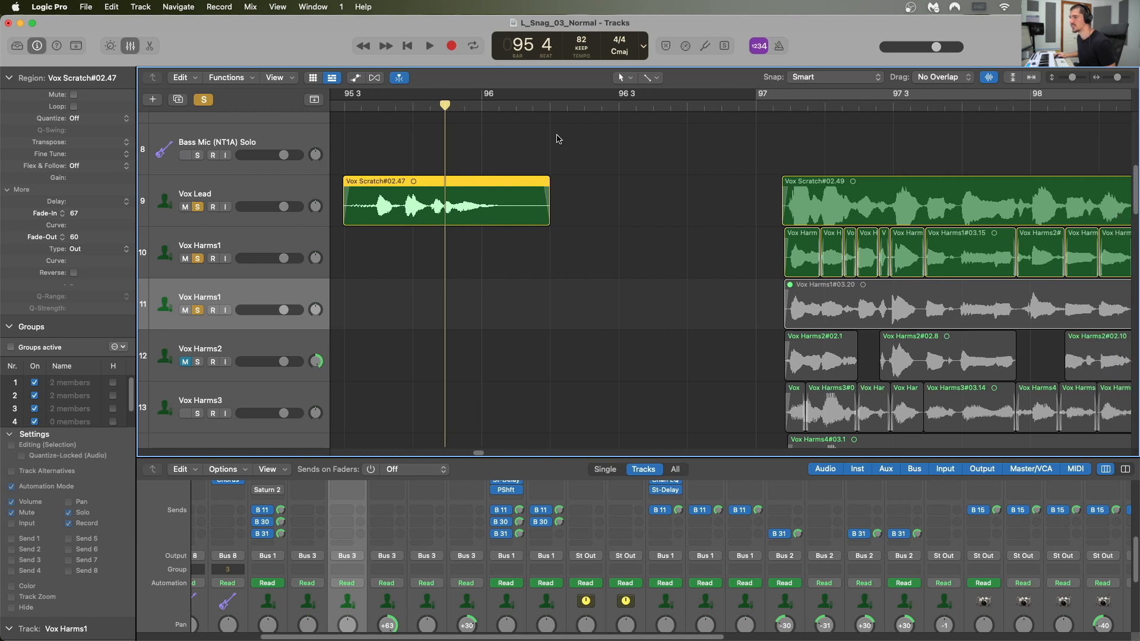
{"action": "scroll", "coordinate": [557, 139], "scroll_direction": "right", "scroll_amount": 2}
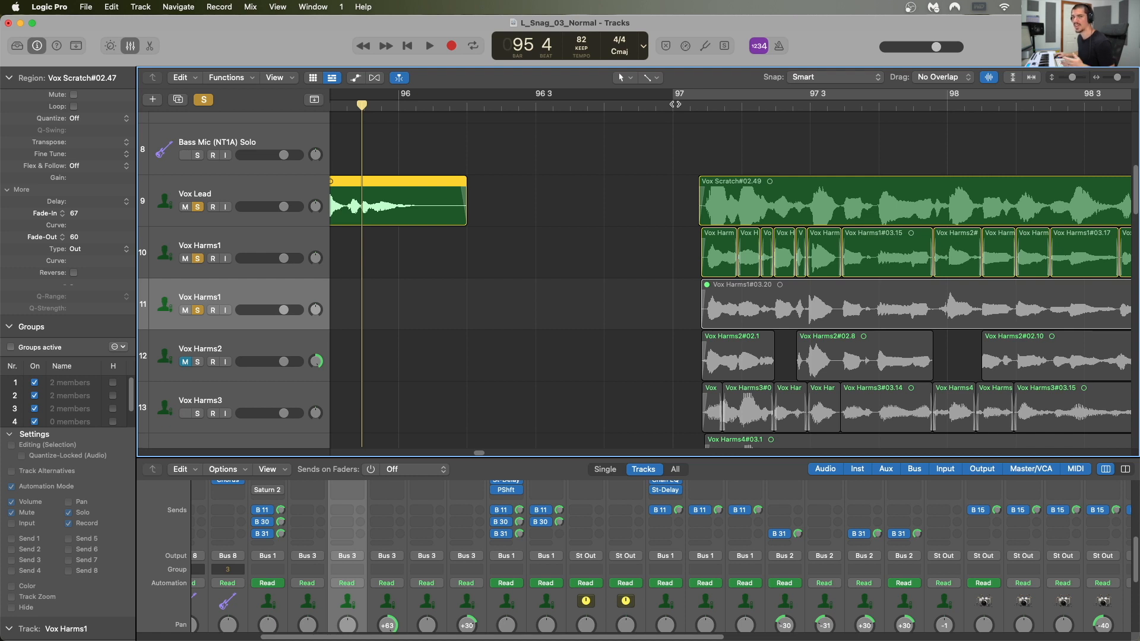
{"action": "scroll", "coordinate": [682, 115], "scroll_direction": "right", "scroll_amount": 8}
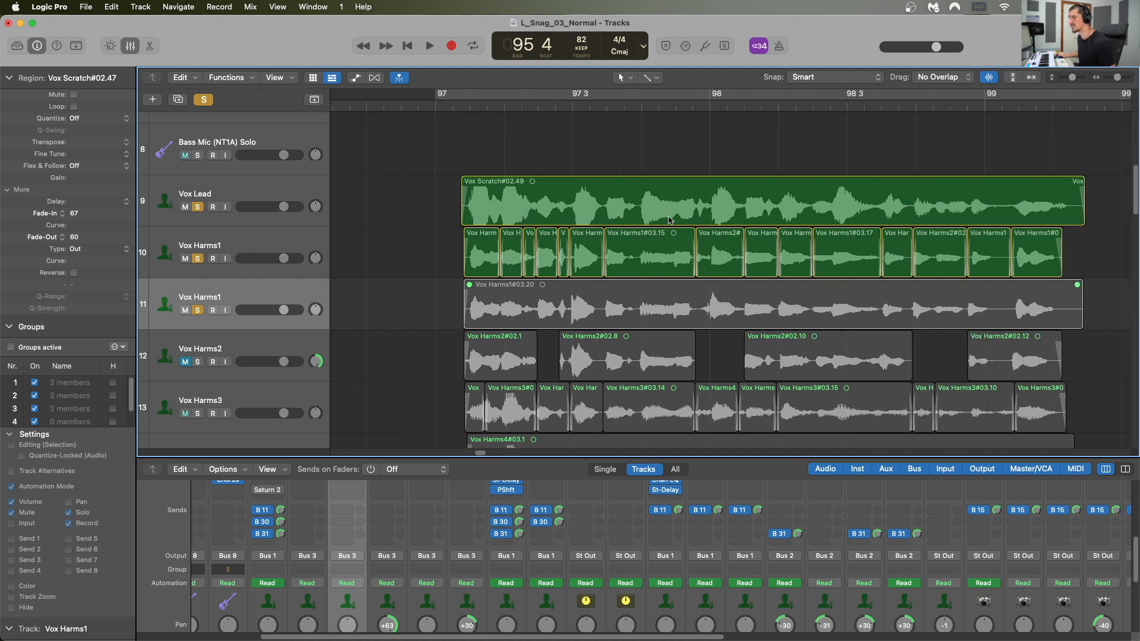
{"action": "left_click", "coordinate": [231, 300]}
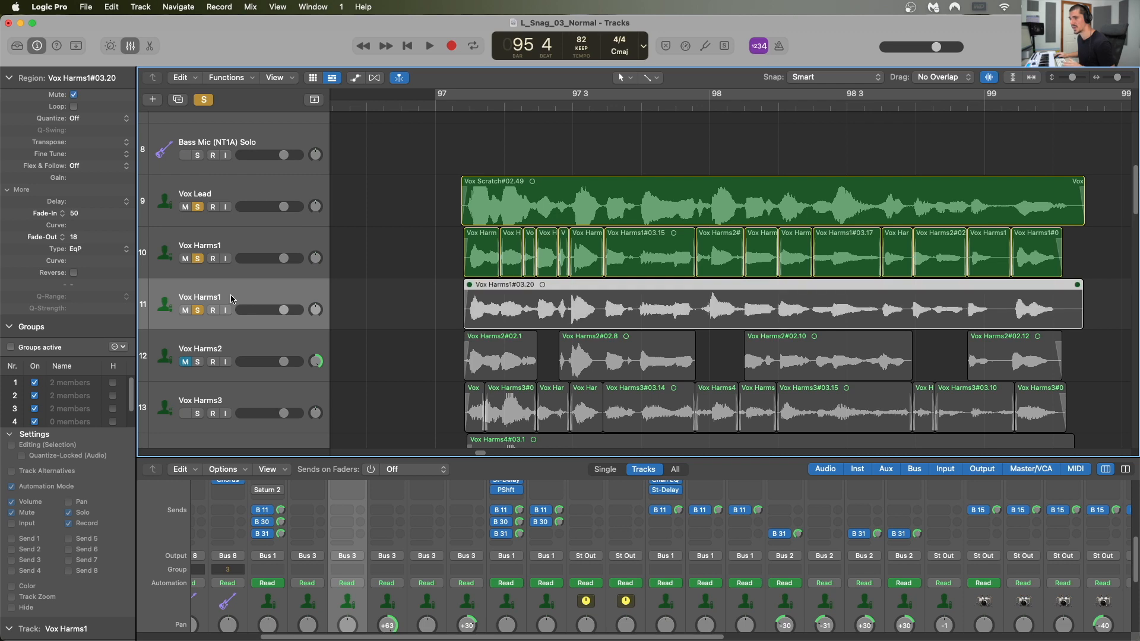
{"action": "key", "text": "super+BackSpace"}
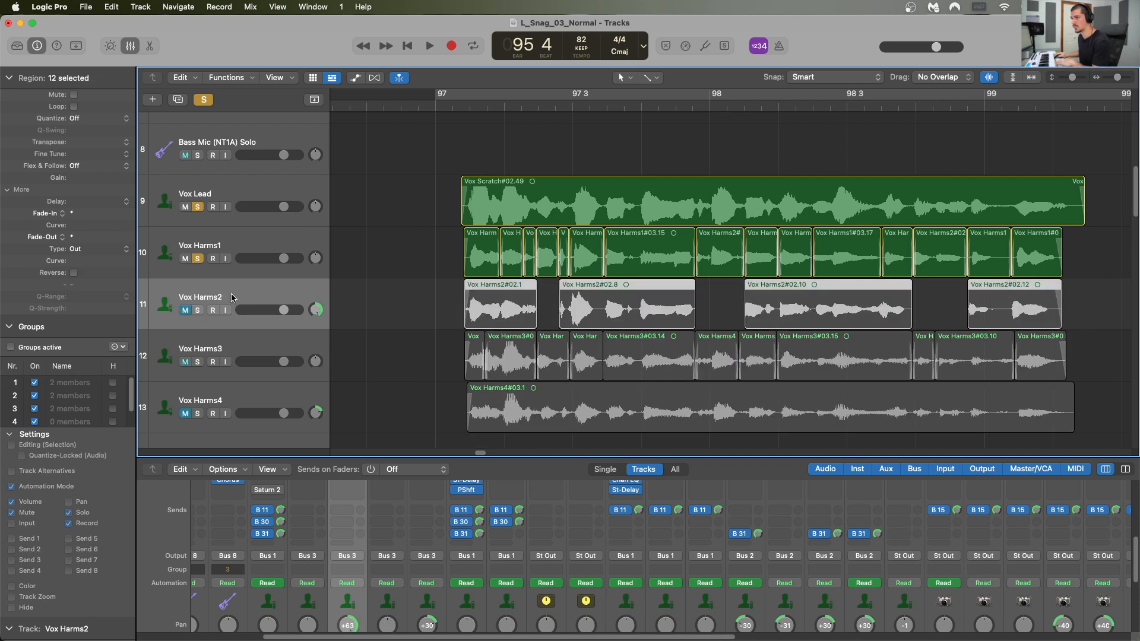
- Move the Vox Harms4 track directly below Vox Lead and solo it in place of Vox Harms1
{"action": "left_click", "coordinate": [247, 398]}
{"action": "left_click_drag", "start_coordinate": [231, 403], "coordinate": [199, 261]}
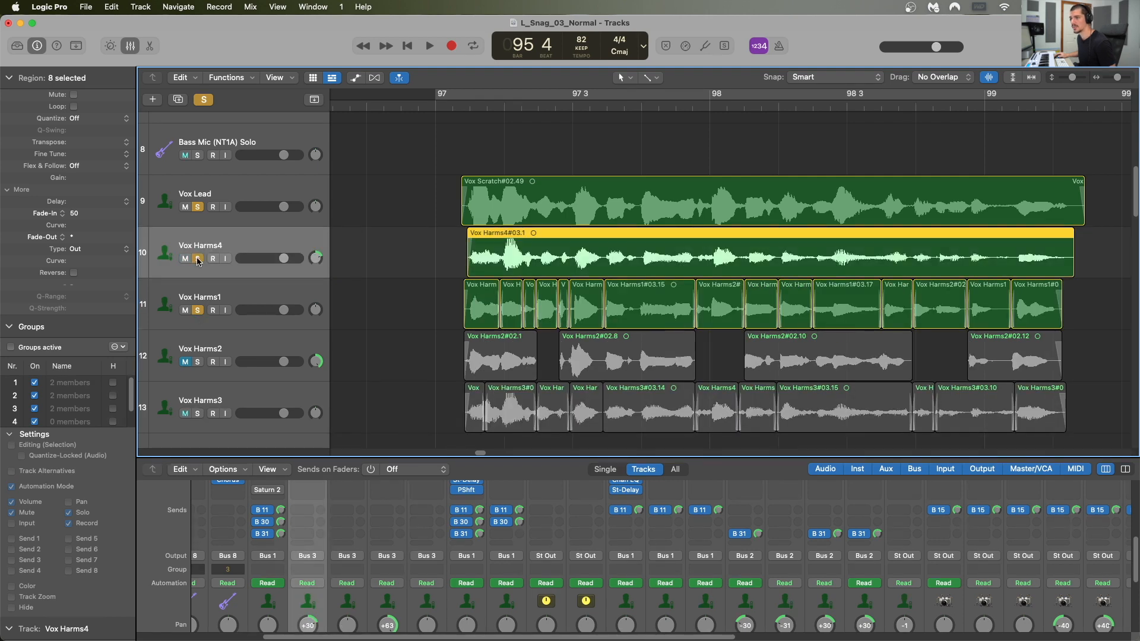
{"action": "left_click", "coordinate": [199, 314]}
- Compare the starts of the Vox Lead and Vox Harms4 phrases at bar 97 up close, and play them together
{"action": "left_click", "coordinate": [465, 106]}
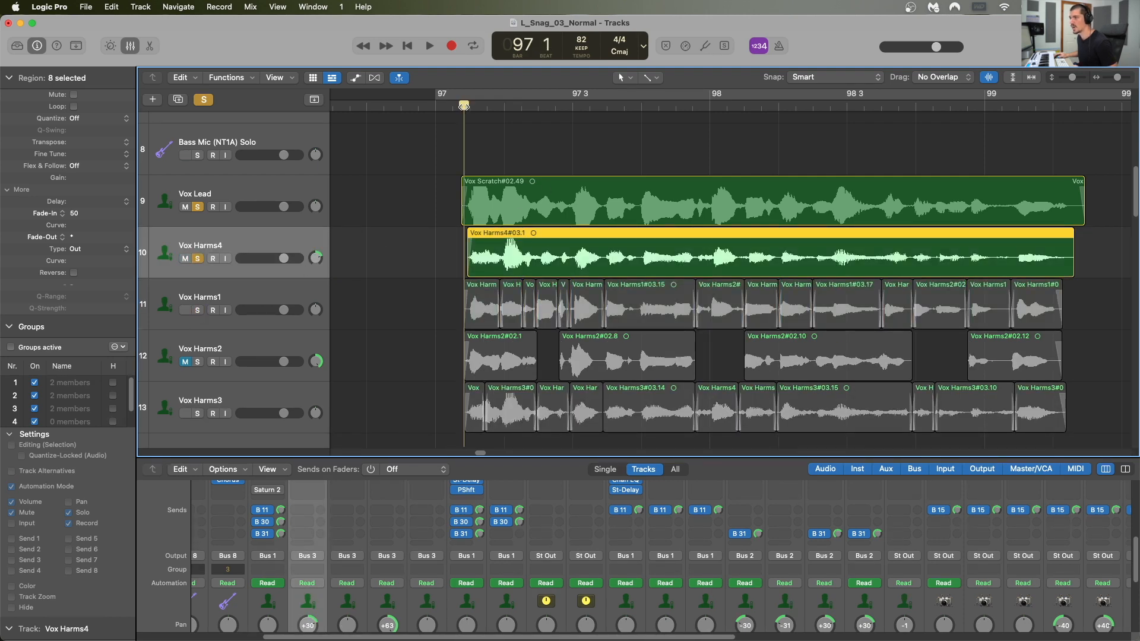
{"action": "key", "text": "super+Right"}
{"action": "key", "text": "super+Right"}
{"action": "key", "text": "super+Right"}
{"action": "key", "text": "super+Right"}
{"action": "key", "text": "super+Right"}
{"action": "key", "text": "super+Right"}
{"action": "key", "text": "super+Left"}
{"action": "key", "text": "super+Left"}
{"action": "key", "text": "super+Left"}
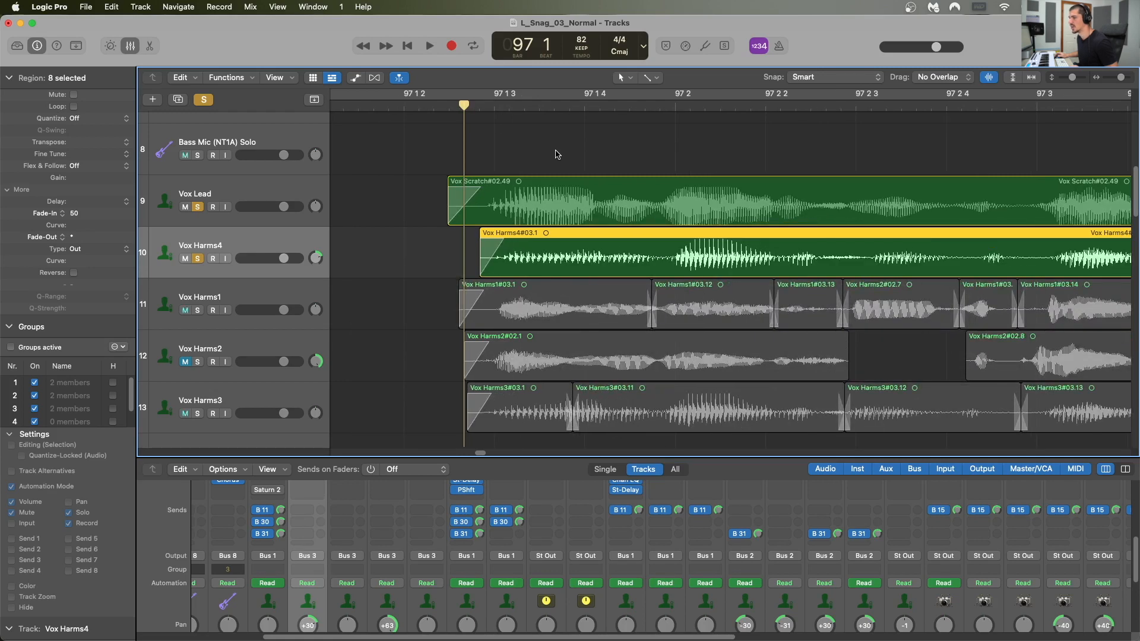
{"action": "key", "text": "super+Left"}
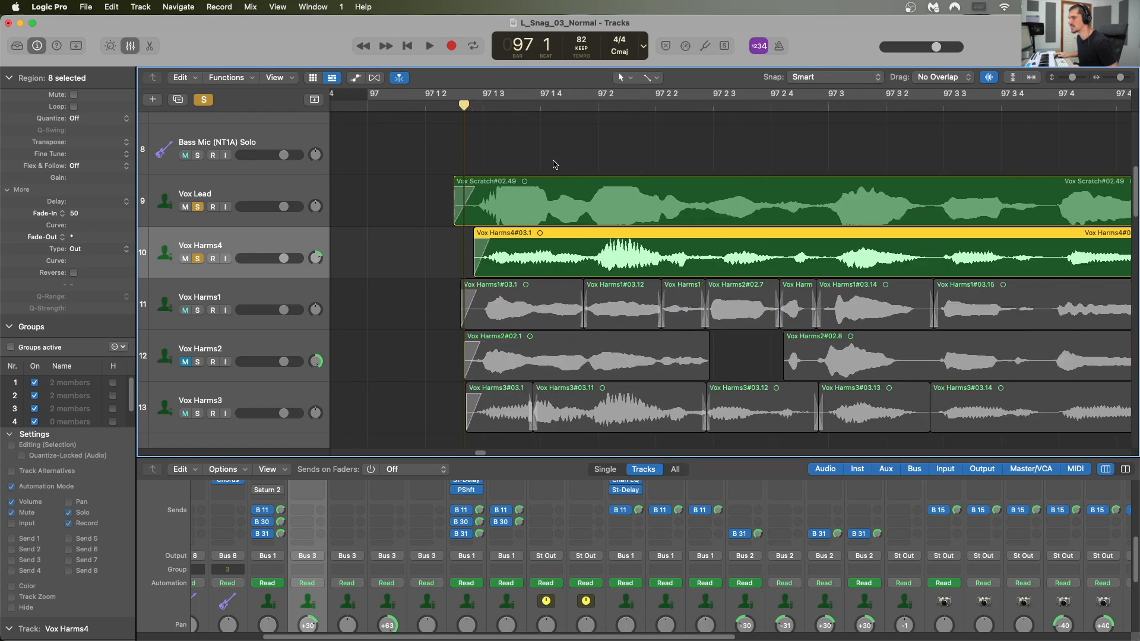
{"action": "key", "text": "space"}
{"action": "key", "text": "space"}
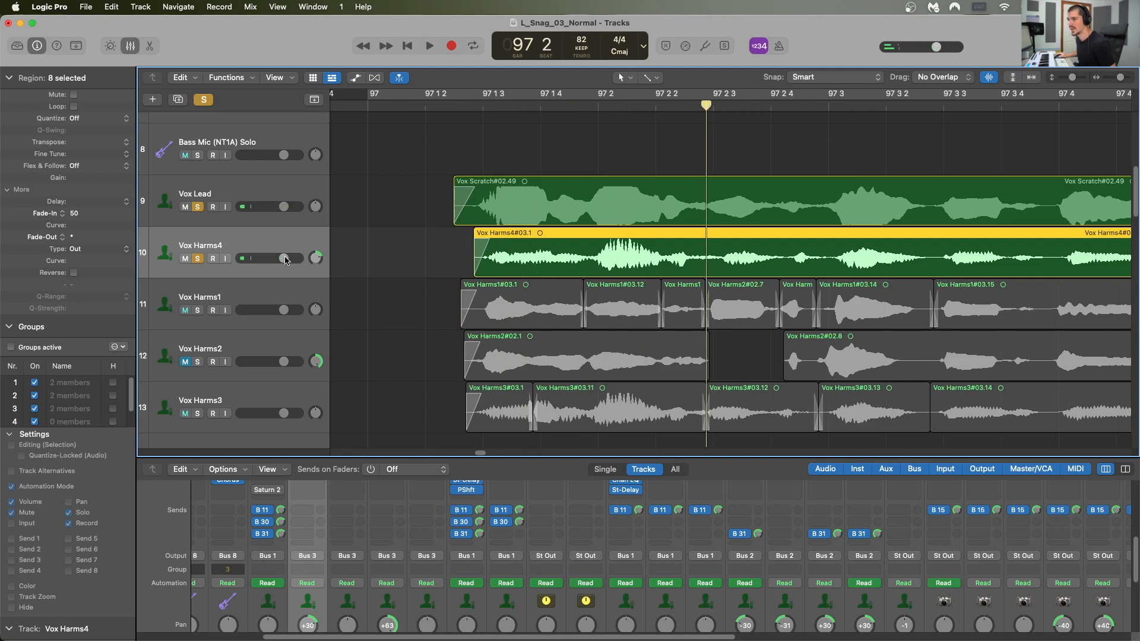
- Center the Vox Harms4 pan, shift its bar 97 region slightly earlier to match the lead, and play the phrase
{"action": "left_click_drag", "start_coordinate": [524, 274], "coordinate": [517, 274]}
{"action": "key", "text": "space"}
{"action": "key", "text": "space"}
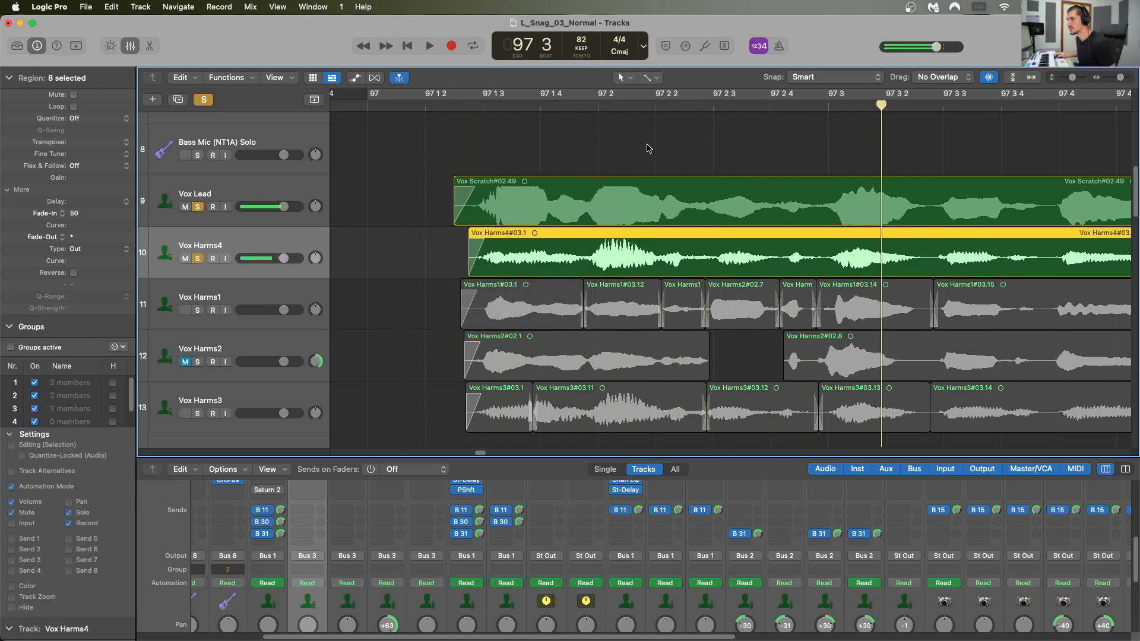
- Split the Vox Harms4 region near 97 2 3 and 97 2 4, and shift the pieces earlier to line up with the lead
{"action": "left_click_drag", "start_coordinate": [704, 107], "coordinate": [717, 107]}
{"action": "key", "text": "super+t"}
{"action": "left_click_drag", "start_coordinate": [744, 248], "coordinate": [735, 251]}
{"action": "left_click_drag", "start_coordinate": [762, 113], "coordinate": [776, 113]}
{"action": "key", "text": "super+t"}
{"action": "left_click_drag", "start_coordinate": [815, 243], "coordinate": [776, 270]}
{"action": "scroll", "coordinate": [741, 203], "scroll_direction": "right", "scroll_amount": 3}
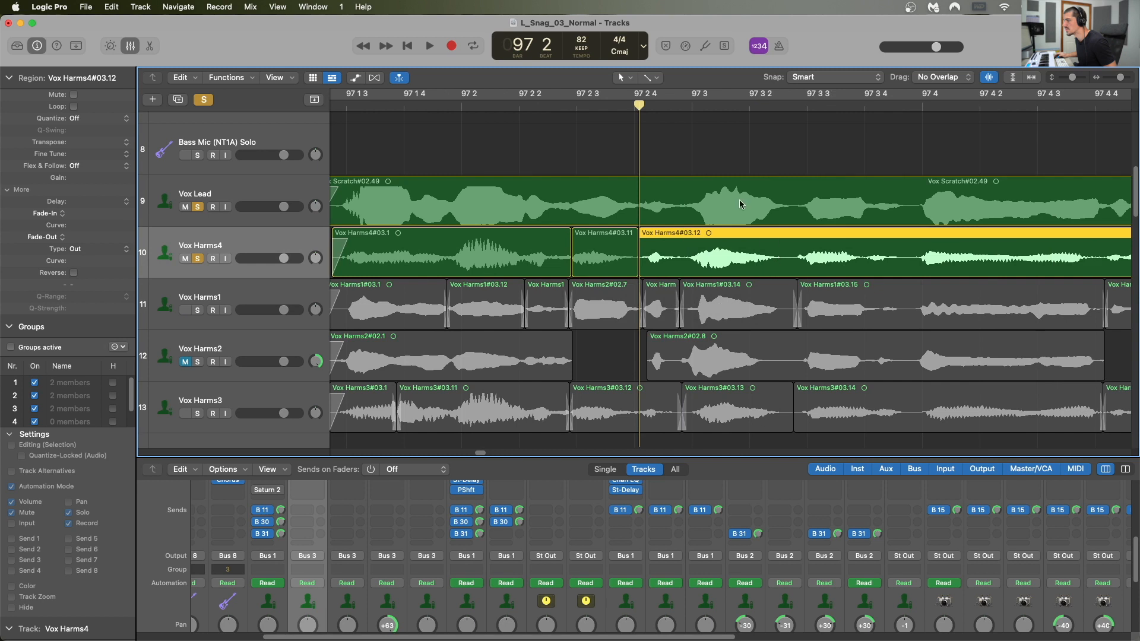
- Split Vox Harms4 near 97 3, shift the following piece to match the lead, and split again just before 97 3 3
{"action": "left_click_drag", "start_coordinate": [683, 113], "coordinate": [688, 113]}
{"action": "key", "text": "super+t"}
{"action": "left_click_drag", "start_coordinate": [710, 264], "coordinate": [689, 271]}
{"action": "scroll", "coordinate": [702, 262], "scroll_direction": "right", "scroll_amount": 3}
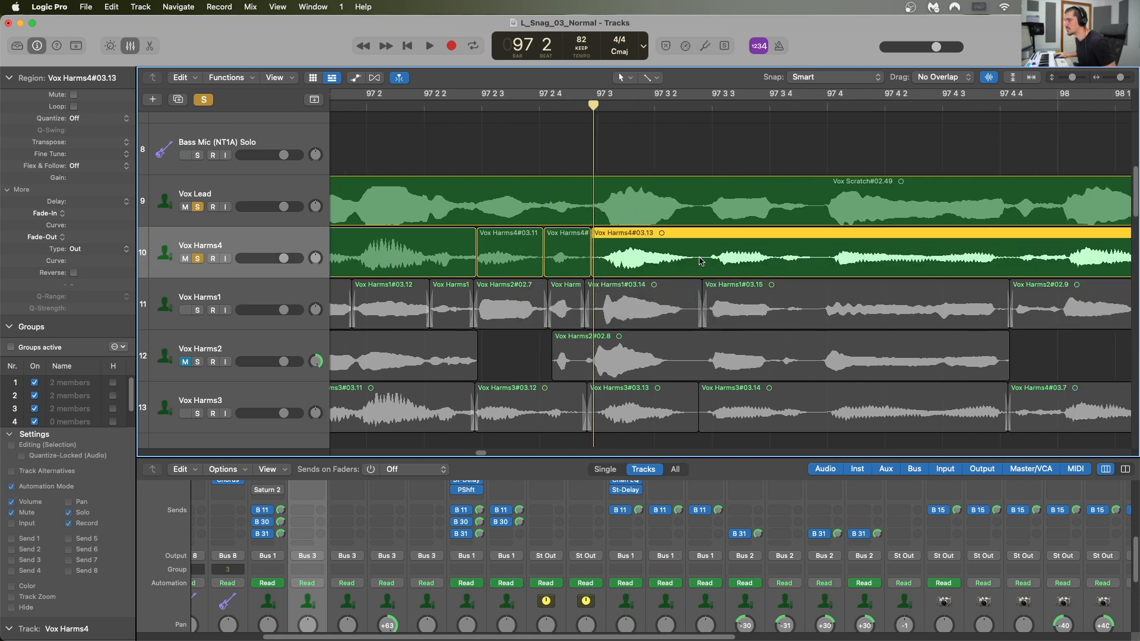
{"action": "left_click_drag", "start_coordinate": [713, 114], "coordinate": [702, 110]}
{"action": "left_click", "coordinate": [729, 275]}
{"action": "key", "text": "super+t"}
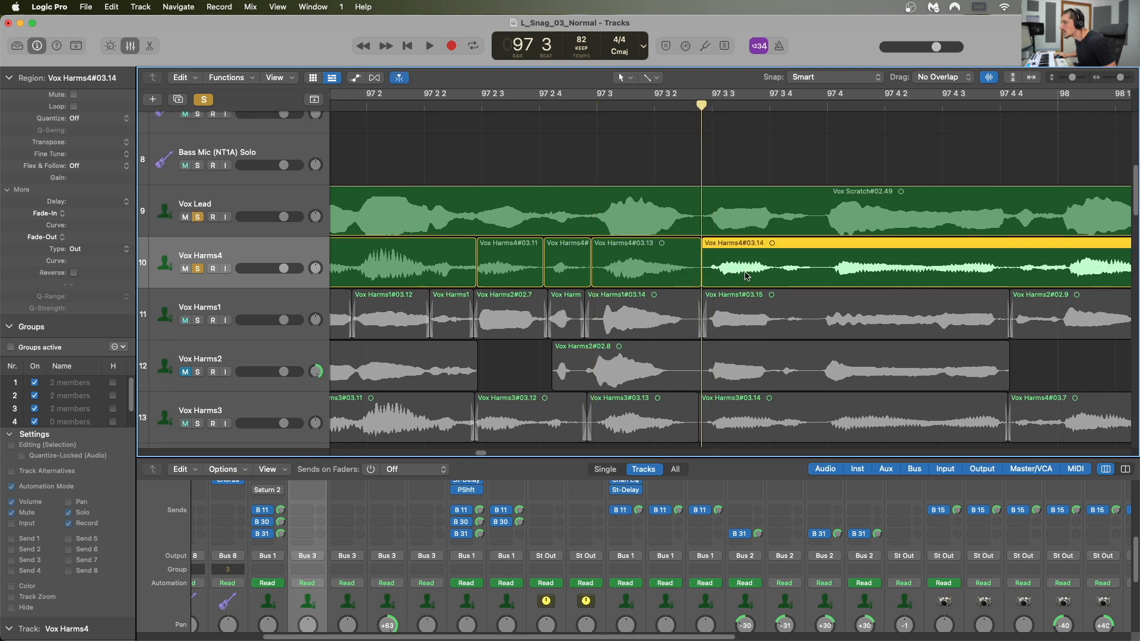
- Split Vox Harms4 near 97 4 and 98 1 3, shifting each following piece slightly to line up with the lead
{"action": "left_click", "coordinate": [827, 108]}
{"action": "key", "text": "super+t"}
{"action": "left_click_drag", "start_coordinate": [885, 274], "coordinate": [883, 279]}
{"action": "scroll", "coordinate": [883, 279], "scroll_direction": "right", "scroll_amount": 10}
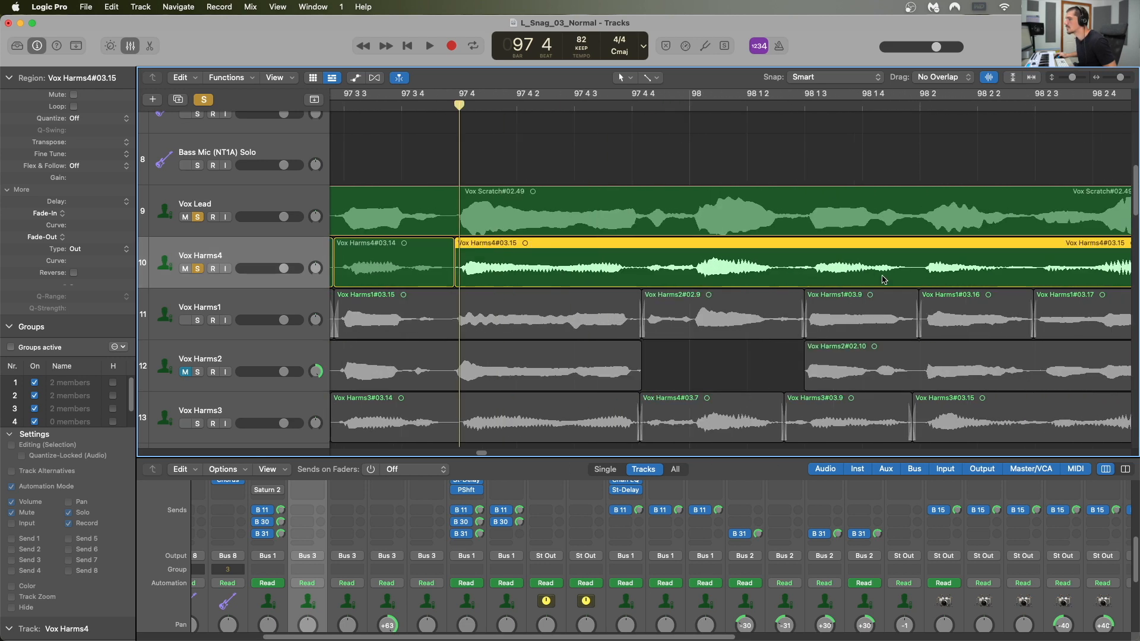
{"action": "left_click_drag", "start_coordinate": [635, 116], "coordinate": [809, 110]}
{"action": "left_click", "coordinate": [825, 259]}
{"action": "key", "text": "super+t"}
{"action": "left_click_drag", "start_coordinate": [850, 278], "coordinate": [847, 278]}
{"action": "scroll", "coordinate": [845, 267], "scroll_direction": "right", "scroll_amount": 4}
{"action": "key", "text": "space"}
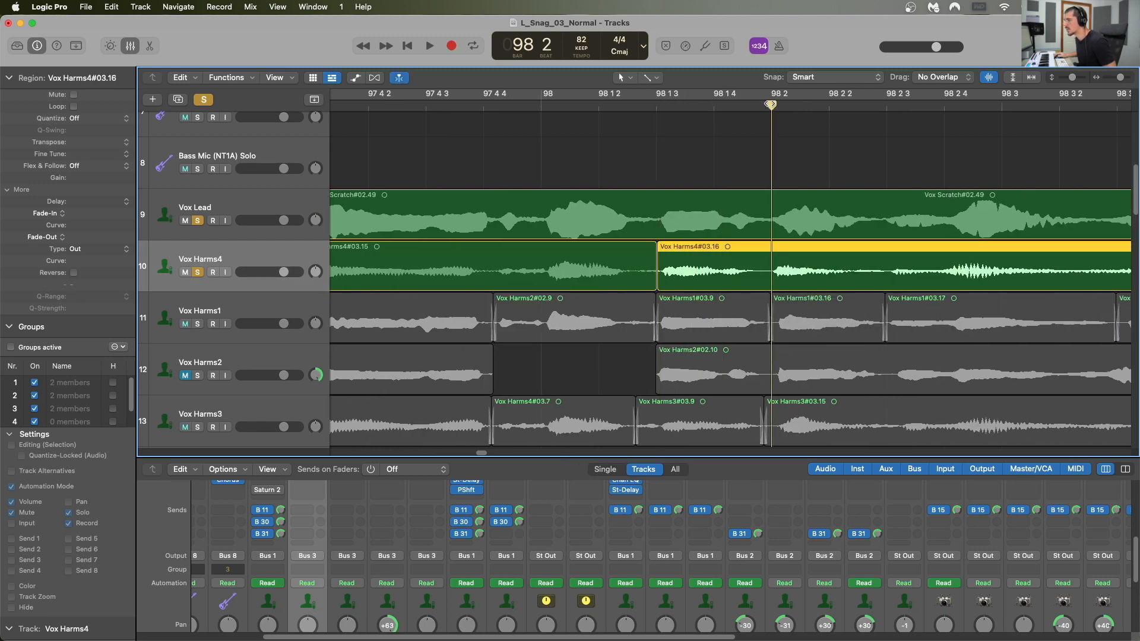
- Split Vox Harms4 near 98 2 3 and shift the following piece slightly to line up with the lead
{"action": "key", "text": "space"}
{"action": "key", "text": "super+t"}
{"action": "left_click_drag", "start_coordinate": [935, 282], "coordinate": [935, 282]}
{"action": "scroll", "coordinate": [861, 238], "scroll_direction": "right", "scroll_amount": 4}
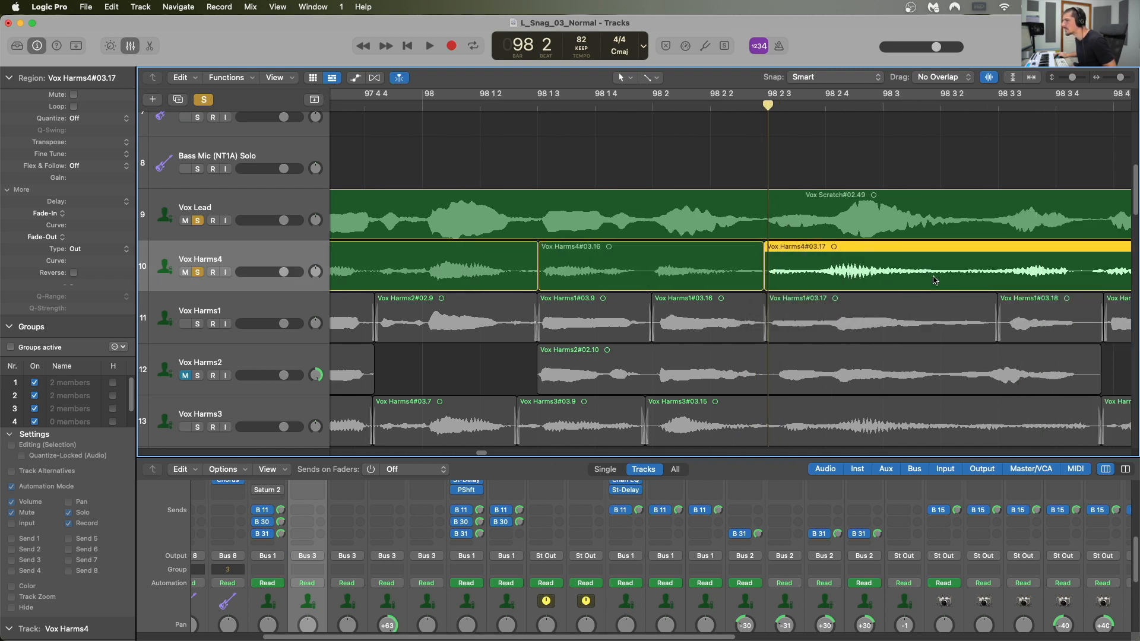
{"action": "scroll", "coordinate": [790, 109], "scroll_direction": "right", "scroll_amount": 7}
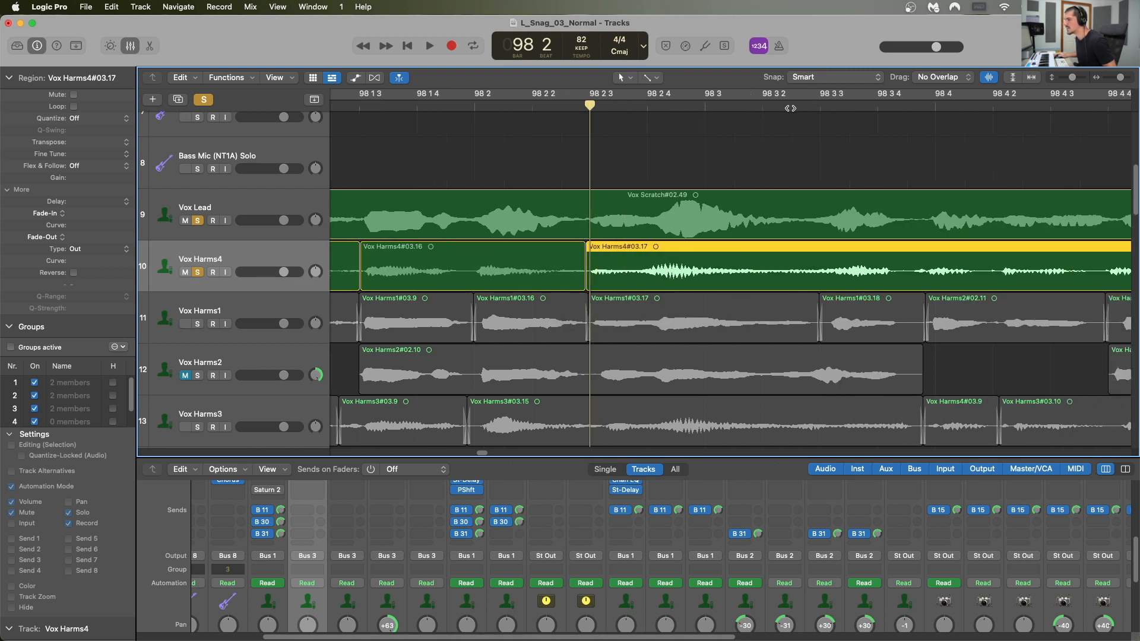
- Split Vox Harms4 just before 98 4, 98 4 2 and 98 4 4, shifting the pieces to line up with the lead
{"action": "left_click_drag", "start_coordinate": [813, 109], "coordinate": [819, 109]}
{"action": "key", "text": "super+t"}
{"action": "left_click_drag", "start_coordinate": [907, 280], "coordinate": [915, 283]}
{"action": "left_click_drag", "start_coordinate": [904, 108], "coordinate": [913, 108]}
{"action": "key", "text": "super+t"}
{"action": "left_click", "coordinate": [1019, 100]}
{"action": "key", "text": "super+t"}
{"action": "left_click_drag", "start_coordinate": [972, 264], "coordinate": [962, 263]}
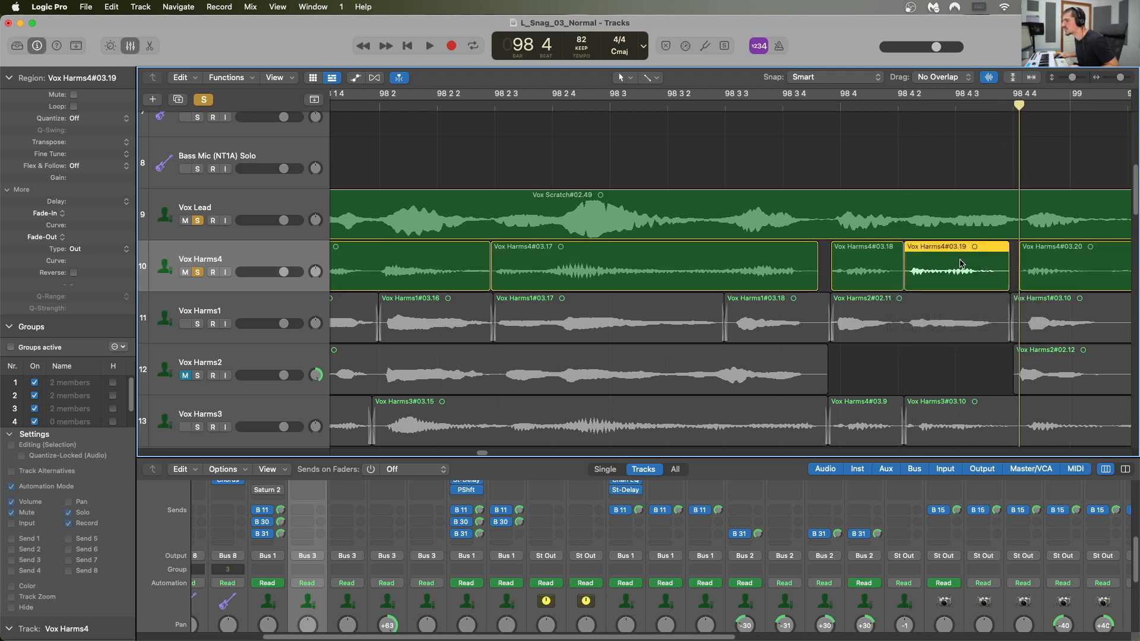
- Play the whole edited Vox Harms4 phrase together with the lead from bar 97
{"action": "key", "text": "super+Left"}
{"action": "key", "text": "super+Left"}
{"action": "key", "text": "super+Left"}
{"action": "key", "text": "super+Left"}
{"action": "scroll", "coordinate": [744, 165], "scroll_direction": "left", "scroll_amount": 2}
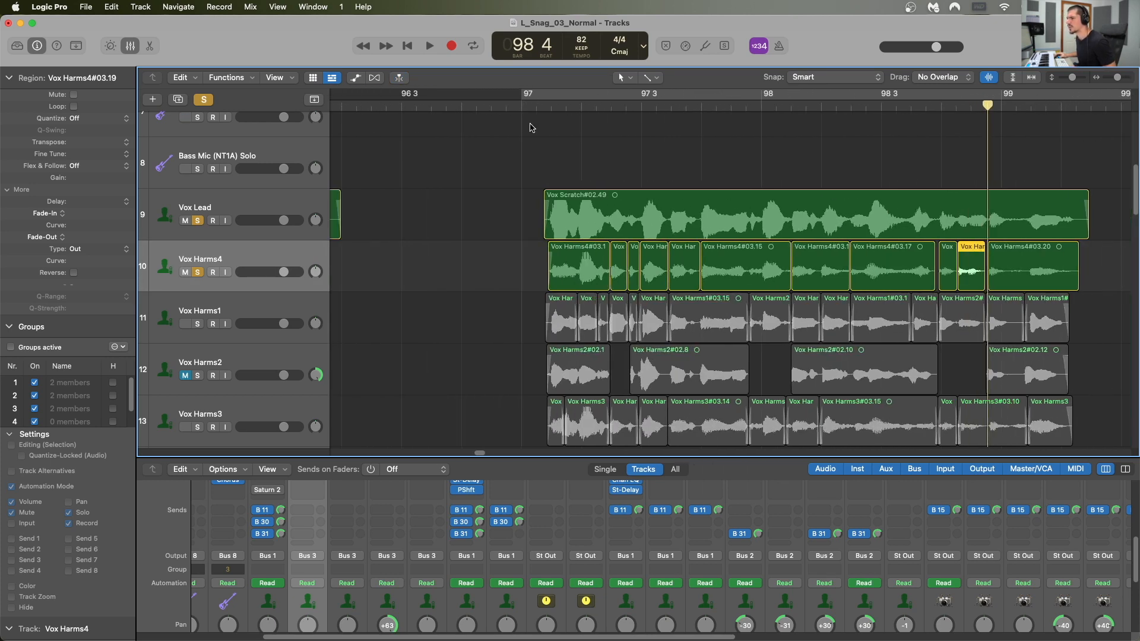
{"action": "left_click", "coordinate": [531, 106]}
{"action": "key", "text": "space"}
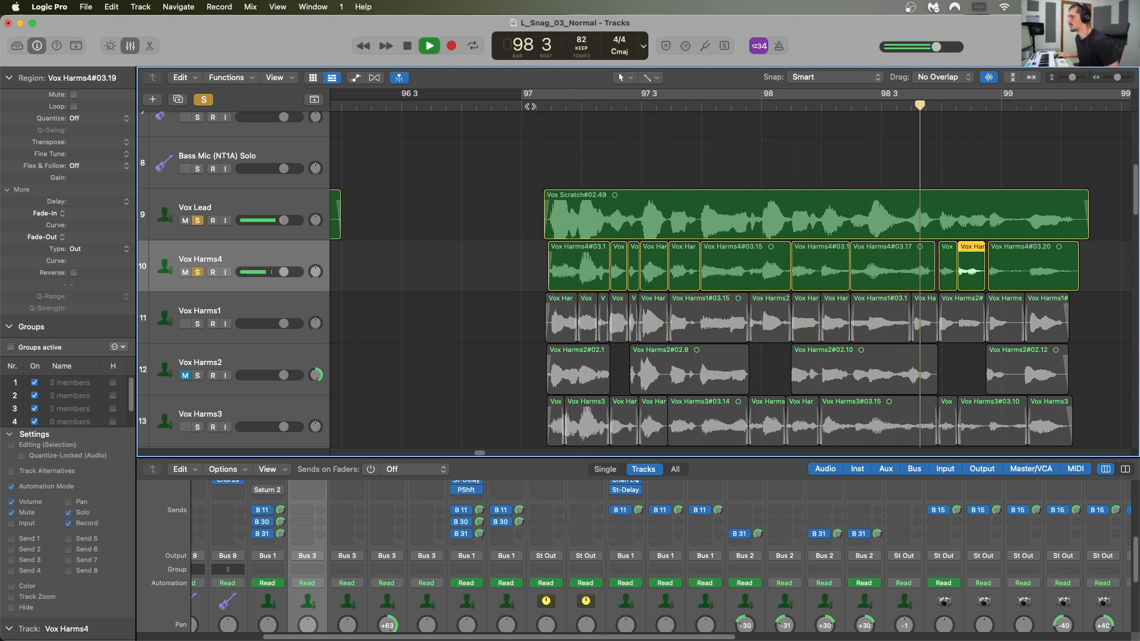
{"action": "key", "text": "space"}
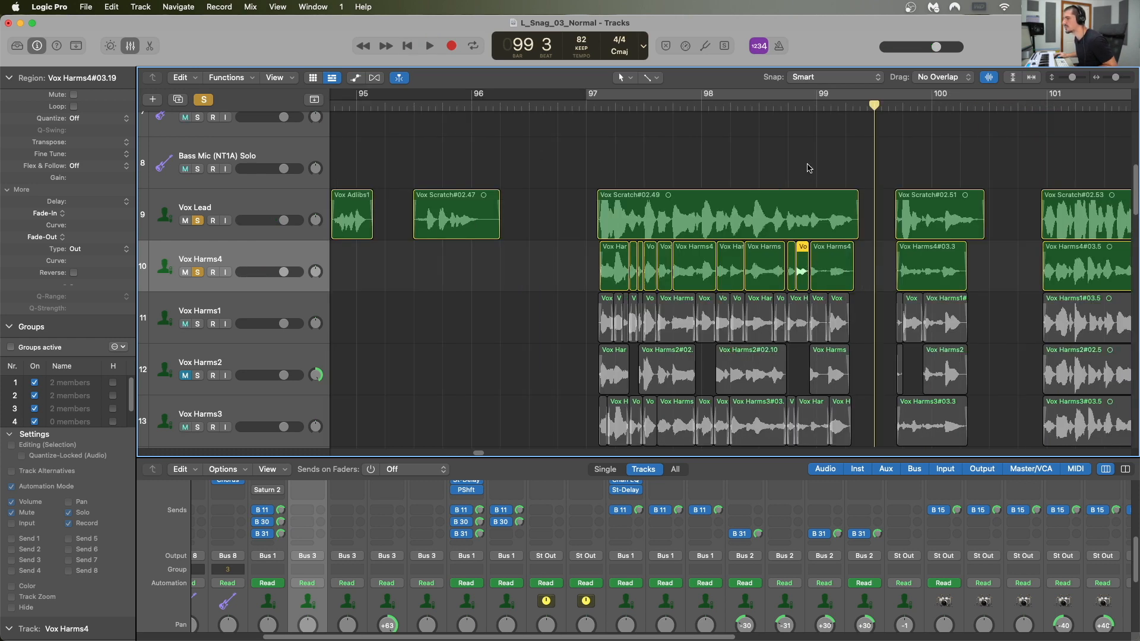
- Play the start of the bar 97 phrase with only Vox Lead soloed
{"action": "left_click", "coordinate": [881, 265]}
{"action": "left_click", "coordinate": [595, 105]}
{"action": "key", "text": "super+Right"}
{"action": "key", "text": "super+Right"}
{"action": "key", "text": "super+Right"}
{"action": "key", "text": "super+Right"}
{"action": "key", "text": "super+Right"}
{"action": "key", "text": "super+Right"}
{"action": "key", "text": "super+Right"}
{"action": "key", "text": "space"}
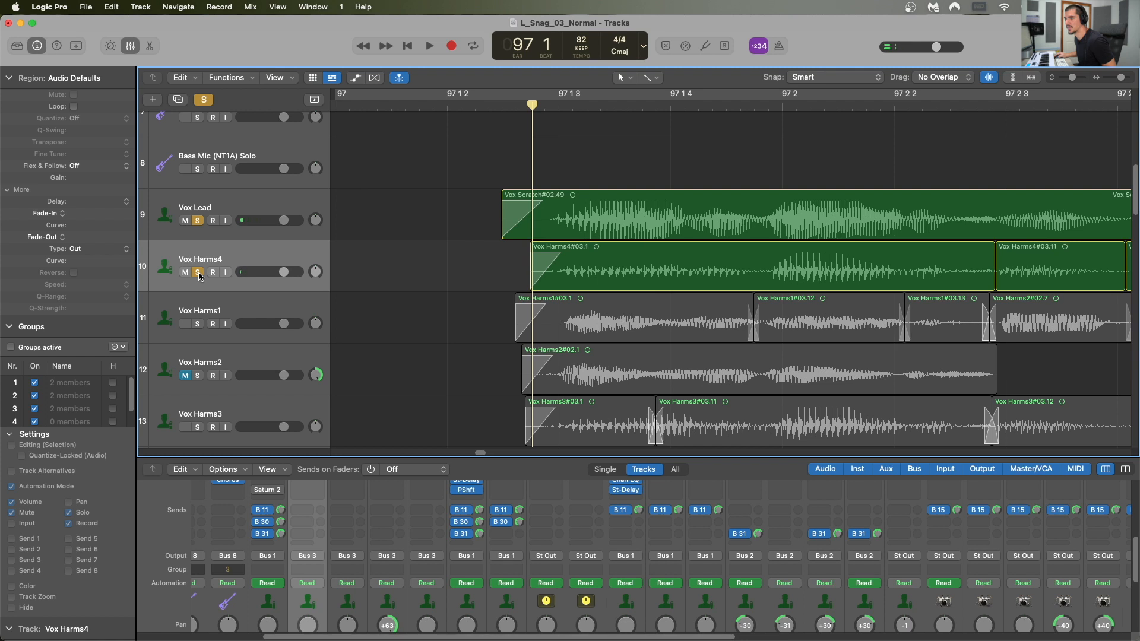
{"action": "left_click", "coordinate": [199, 272]}
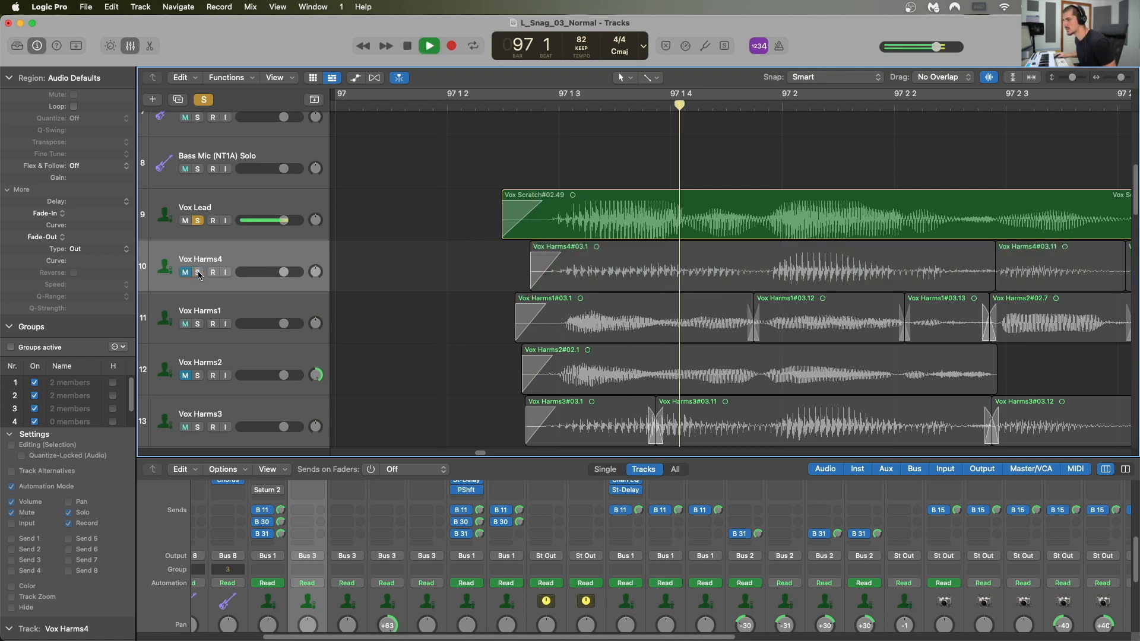
- Solo only Vox Harms4 and play the start of the bar 97 phrase
{"action": "left_click", "coordinate": [199, 273]}
{"action": "left_click", "coordinate": [198, 220]}
{"action": "left_click", "coordinate": [521, 106]}
{"action": "key", "text": "space"}
{"action": "key", "text": "space"}
- Split the first Vox Harms4 region just after 97 1 4 and just before 97 2
{"action": "left_click_drag", "start_coordinate": [656, 106], "coordinate": [683, 105]}
{"action": "left_click", "coordinate": [707, 279]}
{"action": "key", "text": "super+t"}
{"action": "left_click", "coordinate": [766, 105]}
{"action": "key", "text": "super+t"}
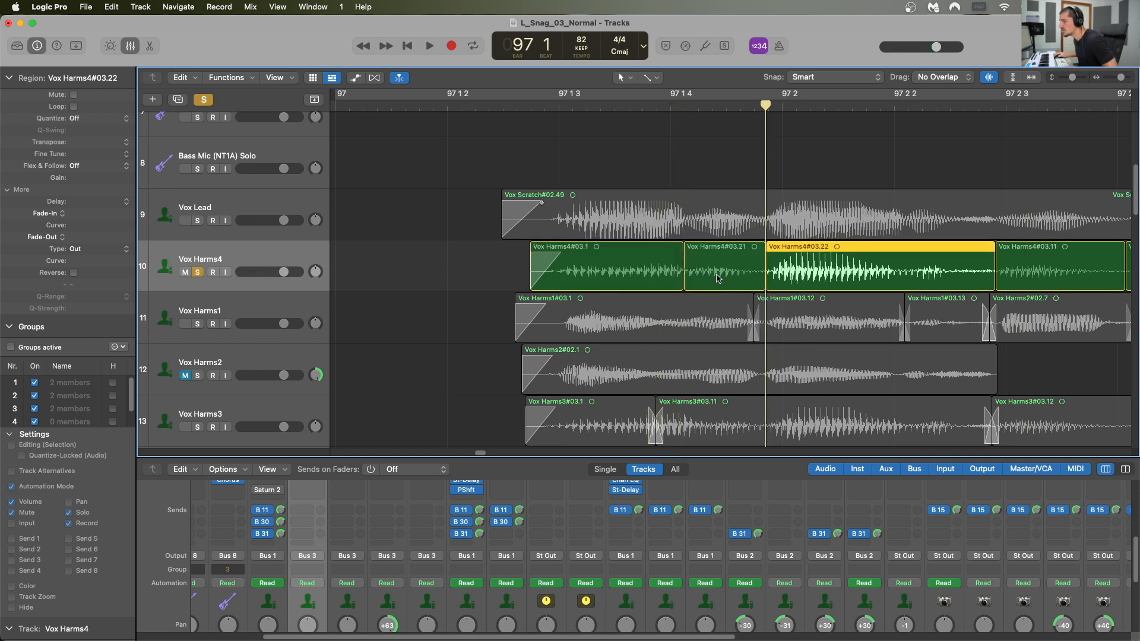
- Trim the start of the piece at 97 1 4 slightly later, time-stretch the first Vox Harms4 piece to meet it, and audition the result
{"action": "left_click", "coordinate": [720, 278]}
{"action": "left_click_drag", "start_coordinate": [686, 278], "coordinate": [686, 277]}
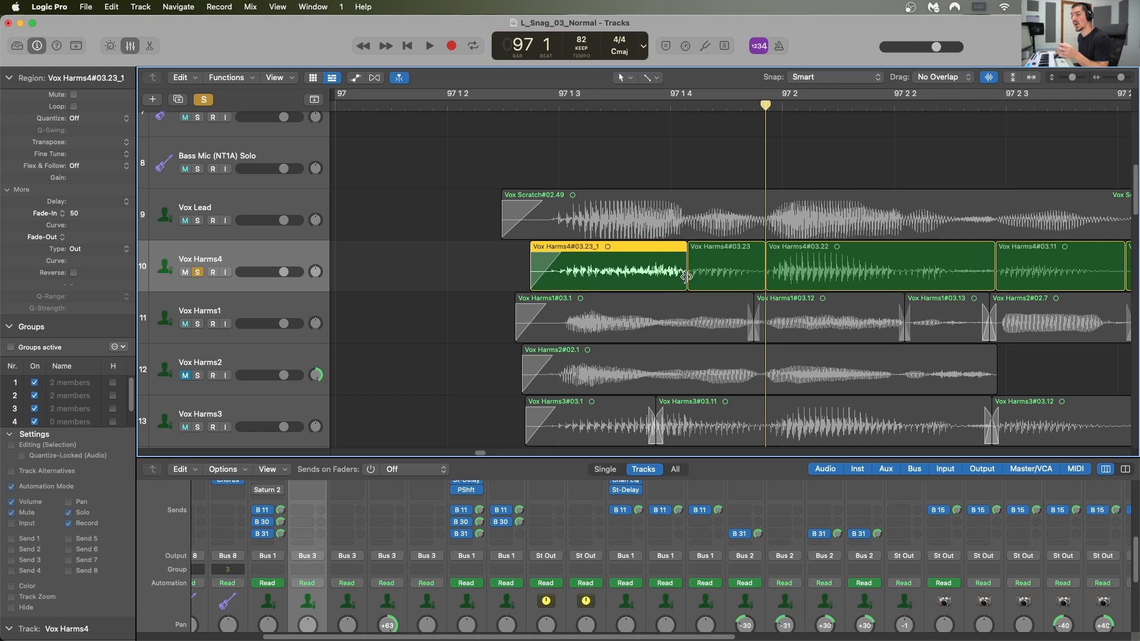
{"action": "double_click", "coordinate": [503, 107]}
- Undo the trim and the time-stretch, and play the unstretched start of the phrase for comparison
{"action": "key", "text": "super+z"}
{"action": "key", "text": "super+z"}
{"action": "double_click", "coordinate": [504, 109]}
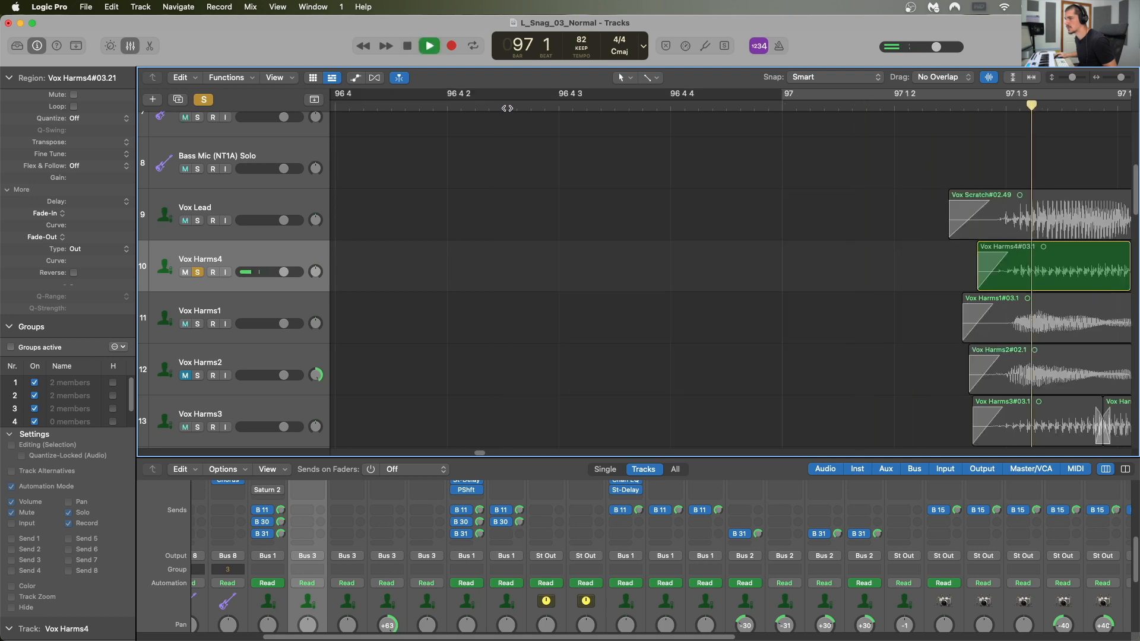
{"action": "key", "text": "space"}
- Redo the trim and the time-stretch, and play the stretched start of the phrase
{"action": "key", "text": "super+shift+z"}
{"action": "key", "text": "super+shift+z"}
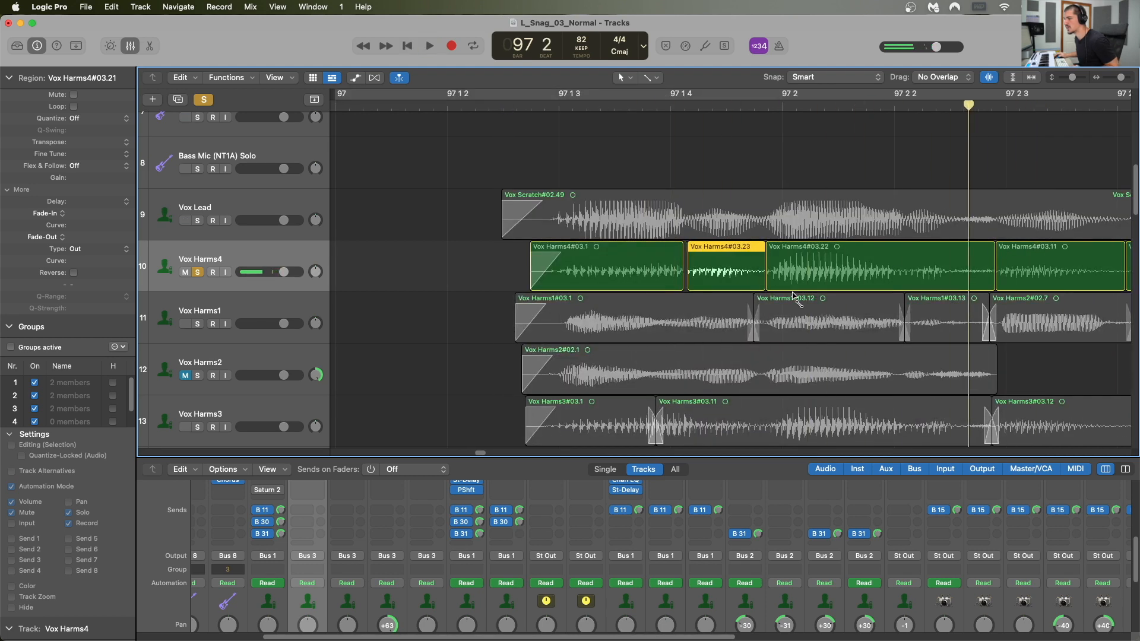
{"action": "left_click", "coordinate": [484, 105]}
{"action": "key", "text": "space"}
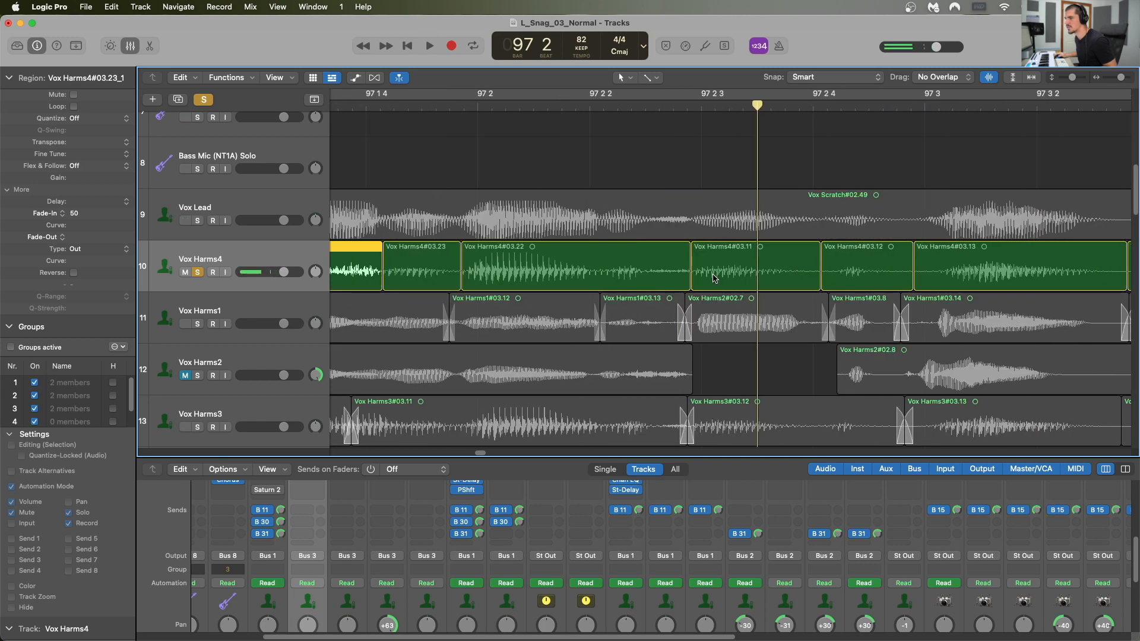
- Undo the trim and the time-stretch at 97 1 4 again
{"action": "scroll", "coordinate": [714, 278], "scroll_direction": "left", "scroll_amount": 3}
{"action": "key", "text": "super+z"}
{"action": "key", "text": "super+z"}
{"action": "scroll", "coordinate": [547, 282], "scroll_direction": "left", "scroll_amount": 3}
- Remove the fade-in from the first Vox Harms4 piece and play the start of the phrase
{"action": "left_click", "coordinate": [478, 262]}
{"action": "left_click", "coordinate": [520, 262]}
{"action": "key", "text": "ctrl+shift+f"}
{"action": "left_click", "coordinate": [458, 107]}
{"action": "key", "text": "space"}
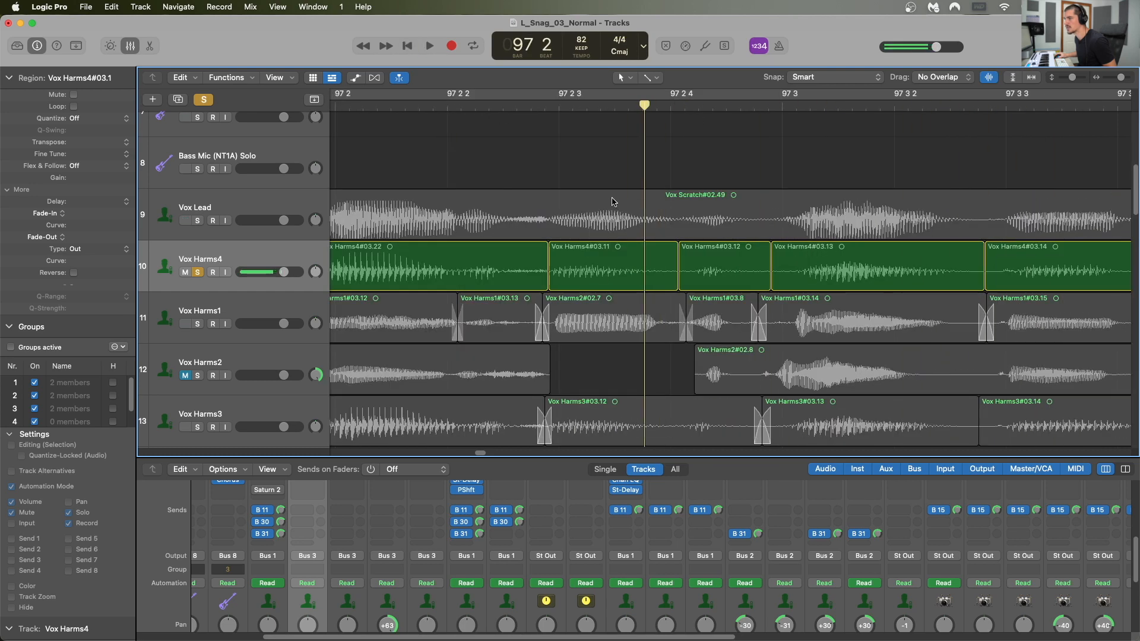
{"action": "key", "text": "space"}
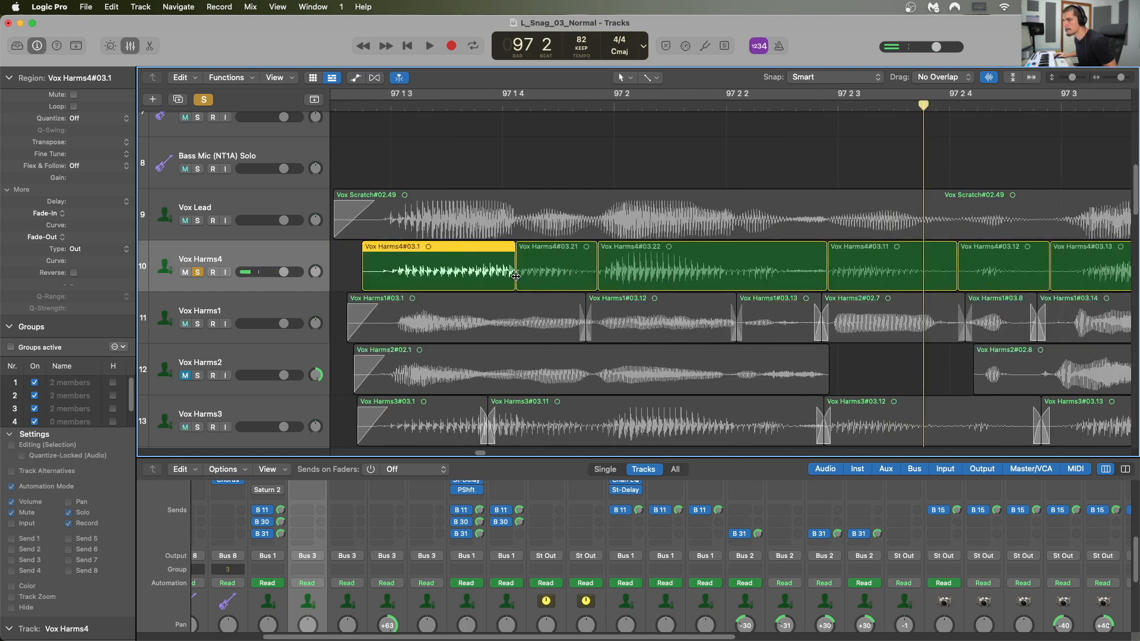
- Time-stretch the joint between the first two Vox Harms4 pieces slightly earlier and play the result
{"action": "left_click_drag", "start_coordinate": [514, 279], "coordinate": [511, 280]}
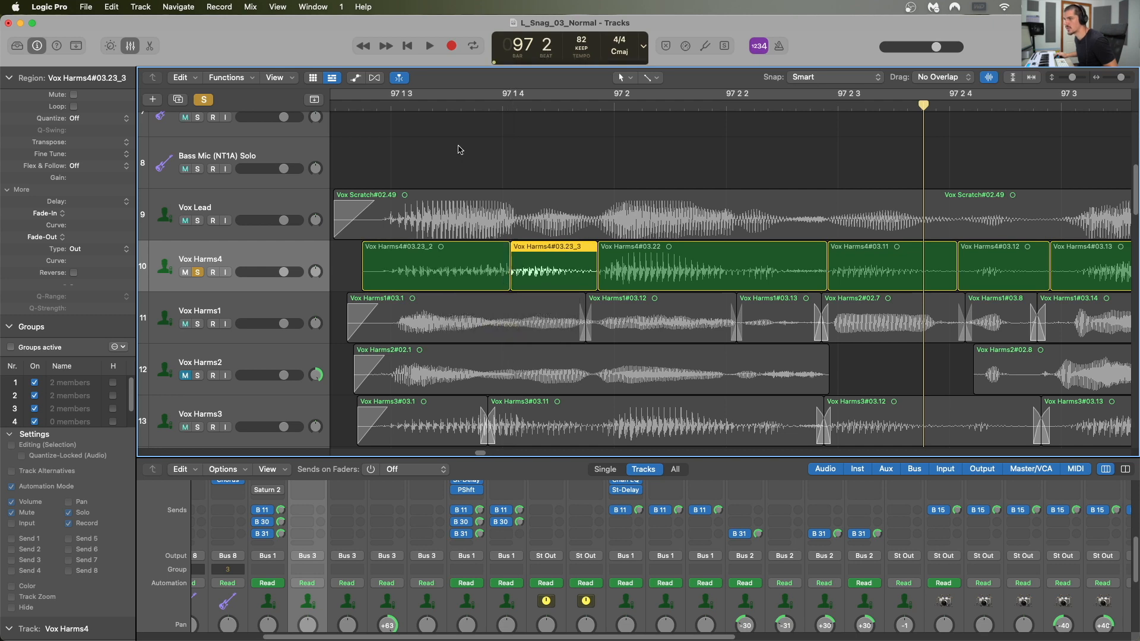
{"action": "double_click", "coordinate": [345, 109]}
{"action": "key", "text": "space"}
- Undo the time-stretch of the first two Vox Harms4 pieces and replay the start of the phrase
{"action": "key", "text": "super+z"}
{"action": "key", "text": "super+z"}
{"action": "scroll", "coordinate": [640, 155], "scroll_direction": "left", "scroll_amount": 5}
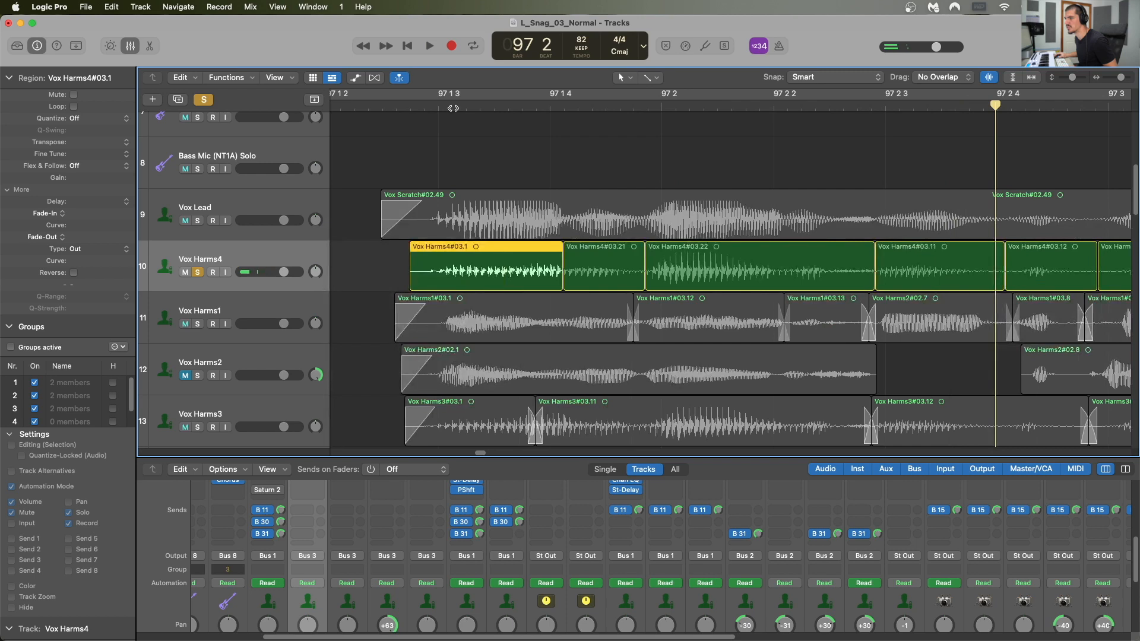
{"action": "double_click", "coordinate": [453, 108]}
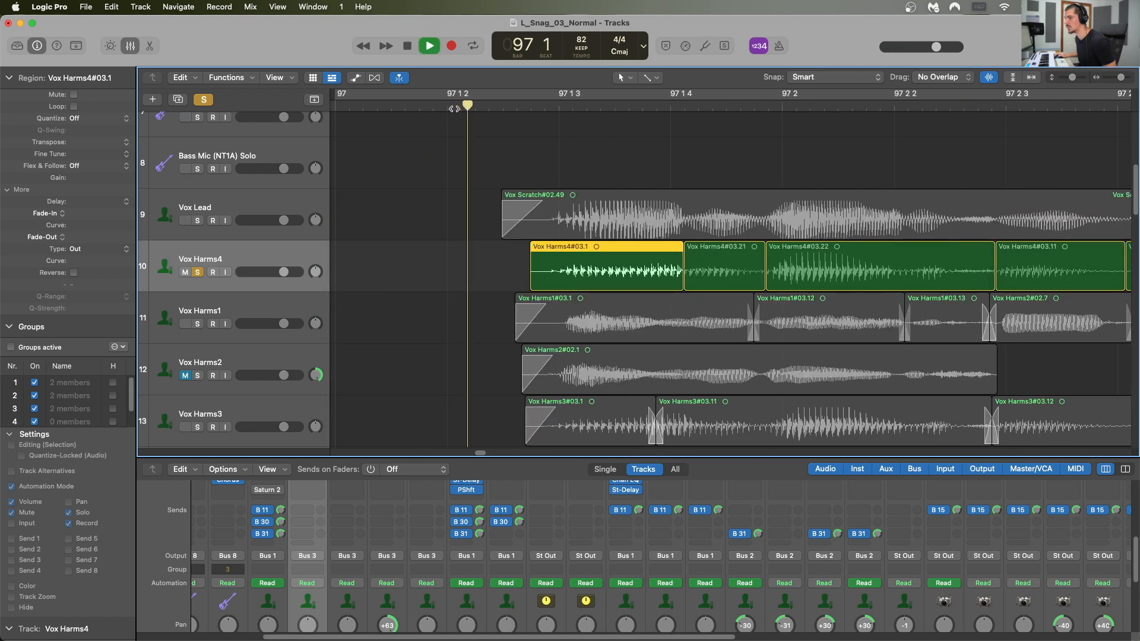
{"action": "key", "text": "space"}
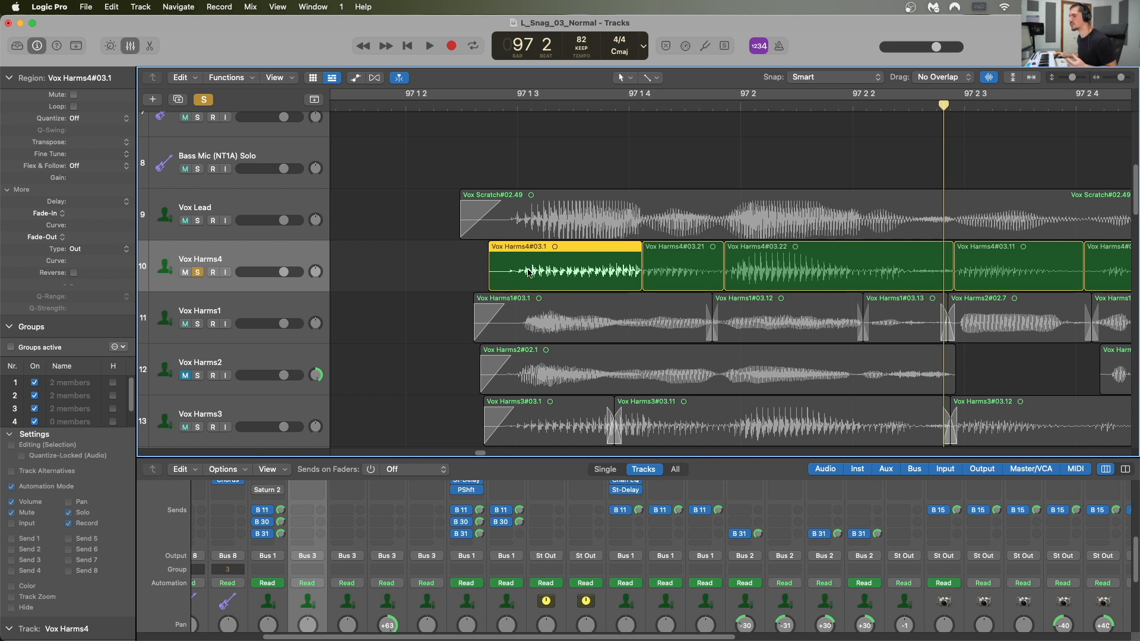
{"action": "left_click_drag", "start_coordinate": [550, 107], "coordinate": [612, 121]}
{"action": "key", "text": "space"}
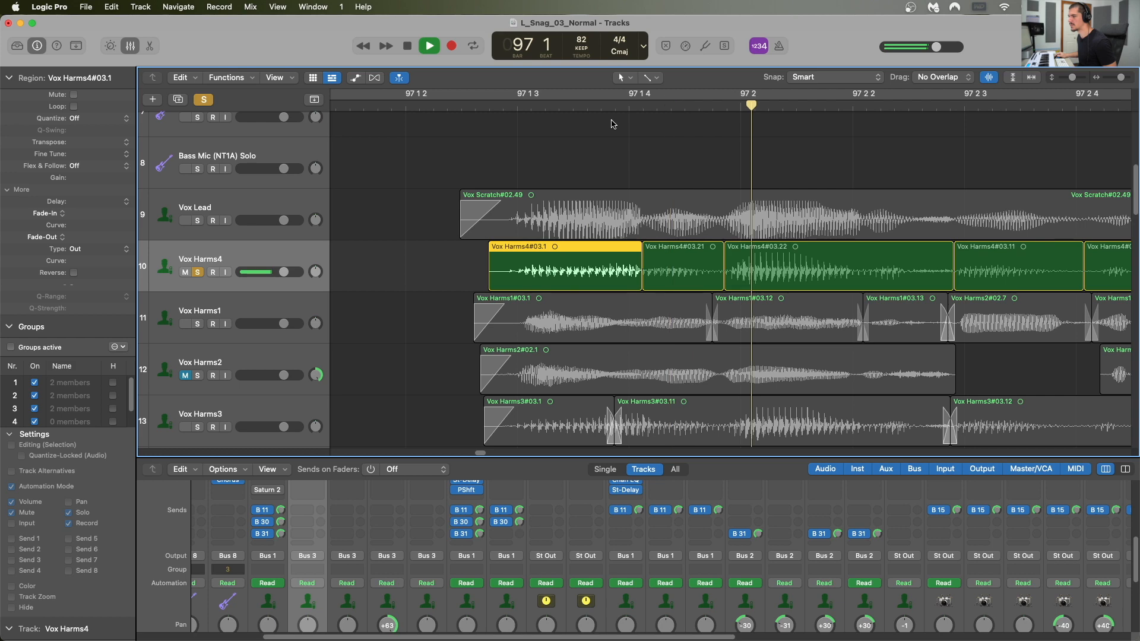
{"action": "key", "text": "space"}
- Time-stretch the short Vox Harms4 piece near 97 2 4 until it ends at about 97 3, and play the passage
{"action": "left_click", "coordinate": [736, 272]}
{"action": "left_click_drag", "start_coordinate": [736, 272], "coordinate": [781, 280]}
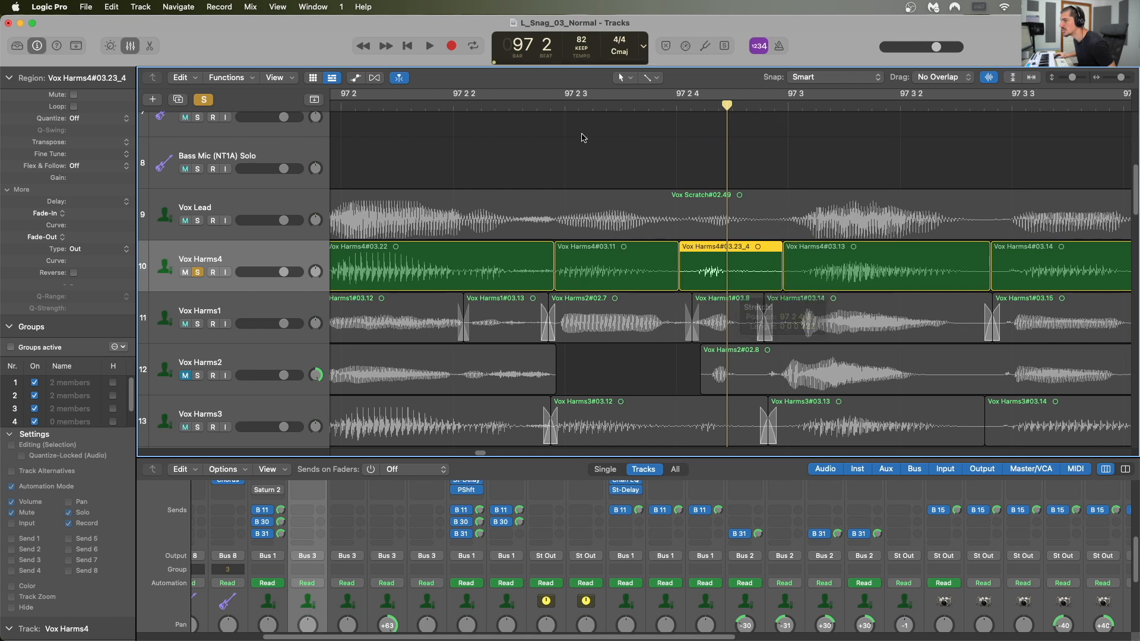
{"action": "key", "text": "space"}
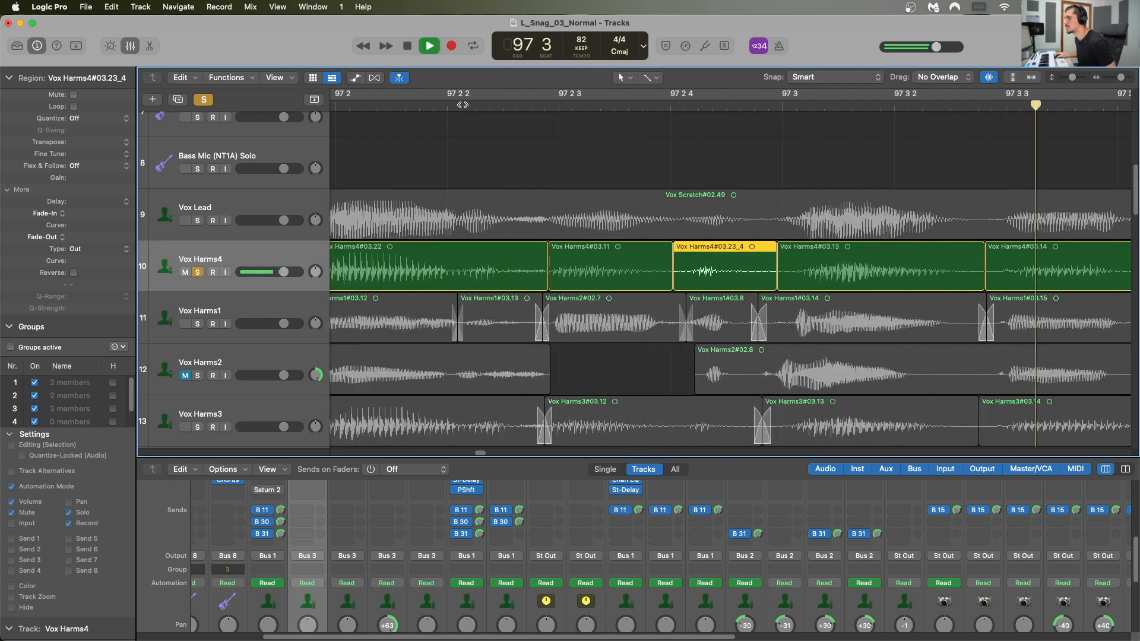
{"action": "key", "text": "space"}
- Shift the stretched Vox Harms4 piece near 97 2 4 slightly later and play the passage
{"action": "left_click_drag", "start_coordinate": [585, 281], "coordinate": [594, 281]}
{"action": "left_click", "coordinate": [394, 112]}
{"action": "key", "text": "space"}
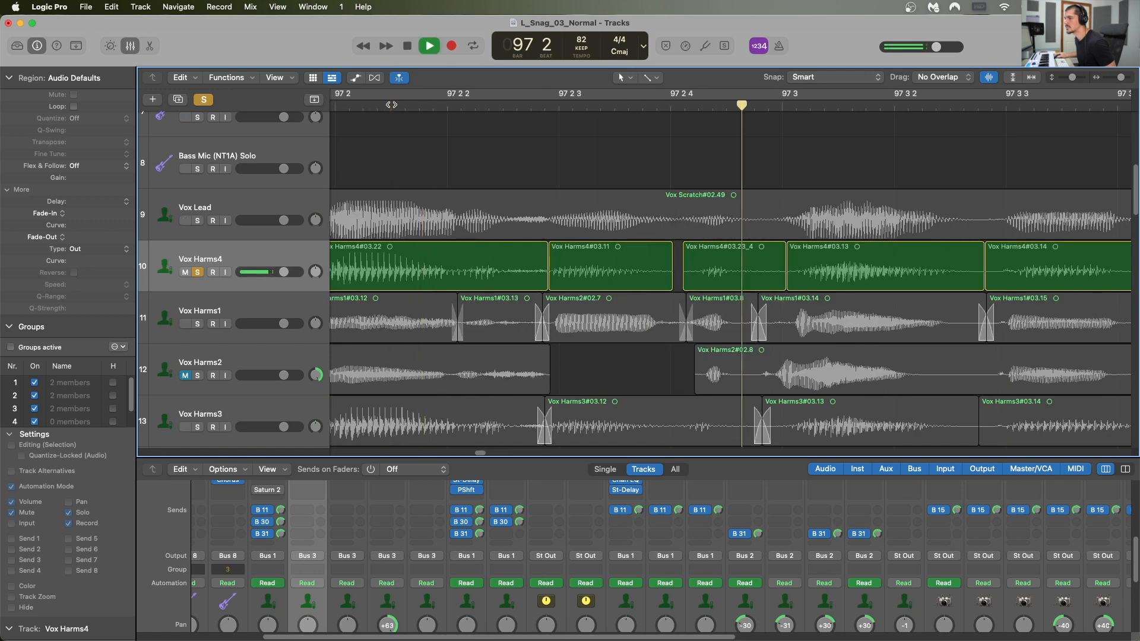
{"action": "key", "text": "space"}
- Shift the Vox Harms4 piece starting at 97 3 slightly earlier and play the phrase from its start
{"action": "left_click_drag", "start_coordinate": [836, 283], "coordinate": [831, 282]}
{"action": "left_click", "coordinate": [411, 105]}
{"action": "key", "text": "space"}
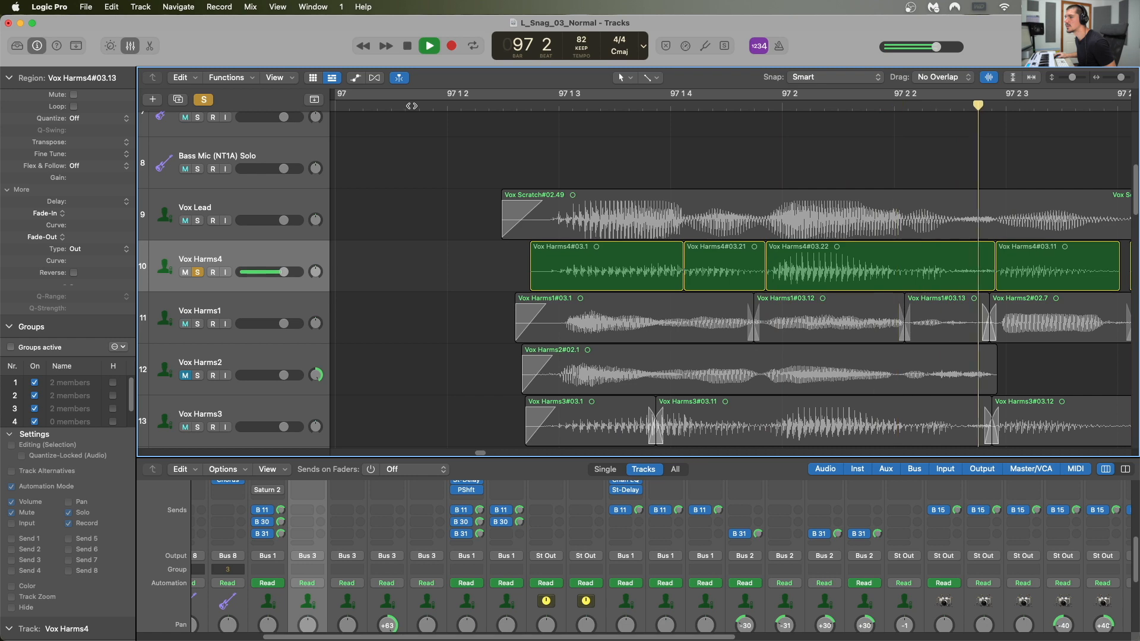
{"action": "key", "text": "space"}
- Solo Vox Lead alongside Vox Harms4, play the phrase, and select the lead region
{"action": "left_click", "coordinate": [198, 221]}
{"action": "scroll", "coordinate": [415, 178], "scroll_direction": "left", "scroll_amount": 3}
{"action": "key", "text": "space"}
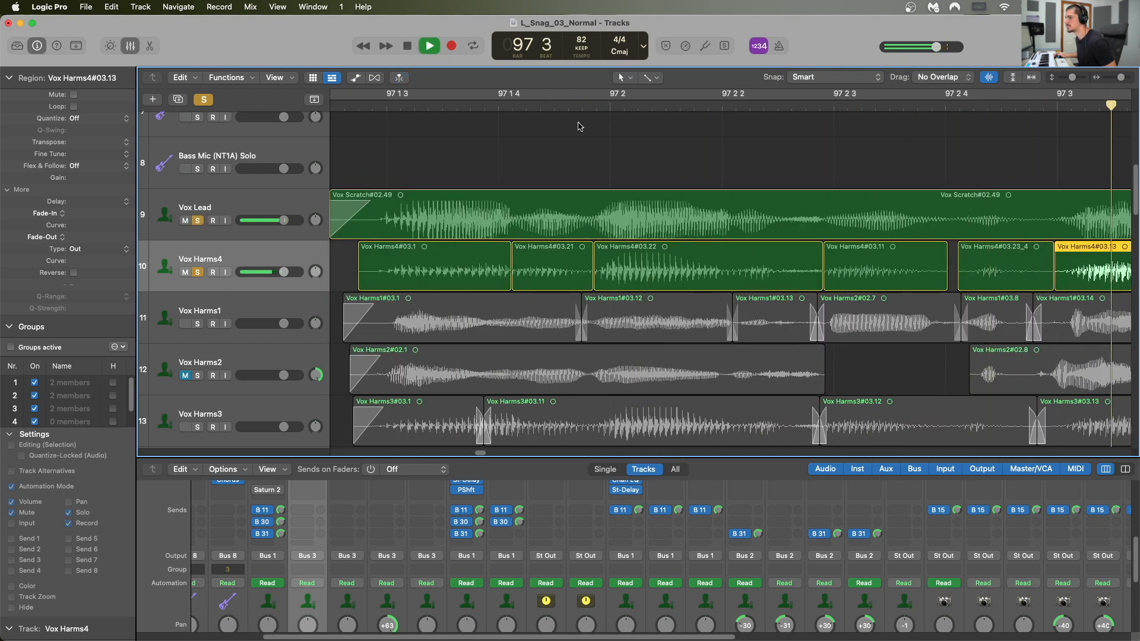
{"action": "key", "text": "space"}
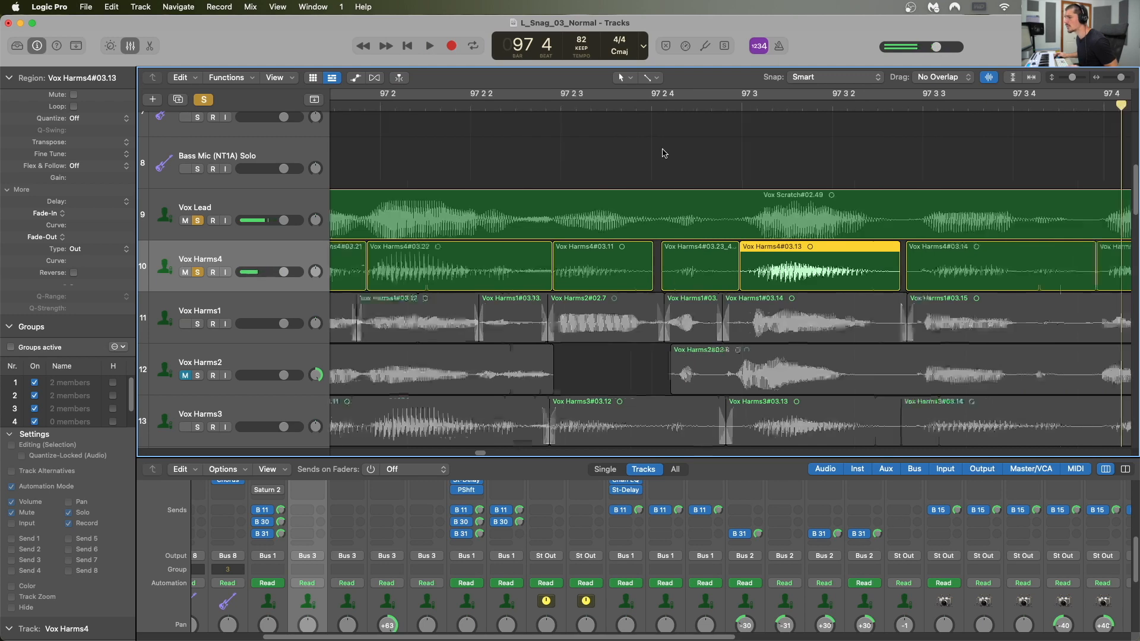
{"action": "scroll", "coordinate": [662, 150], "scroll_direction": "down", "scroll_amount": 5}
{"action": "left_click", "coordinate": [663, 200]}
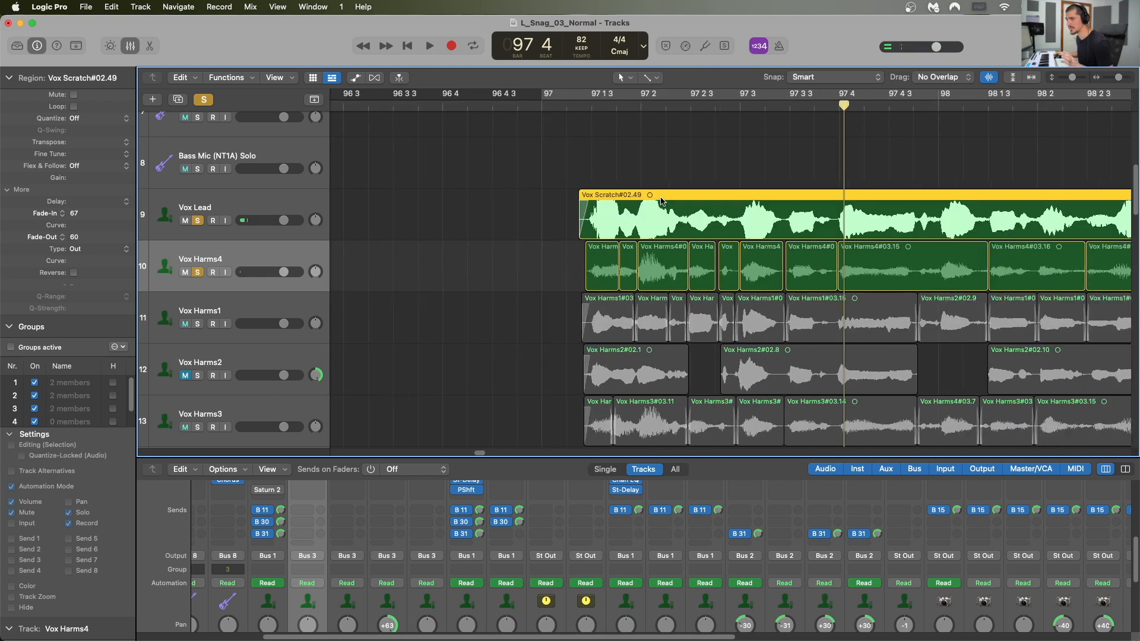
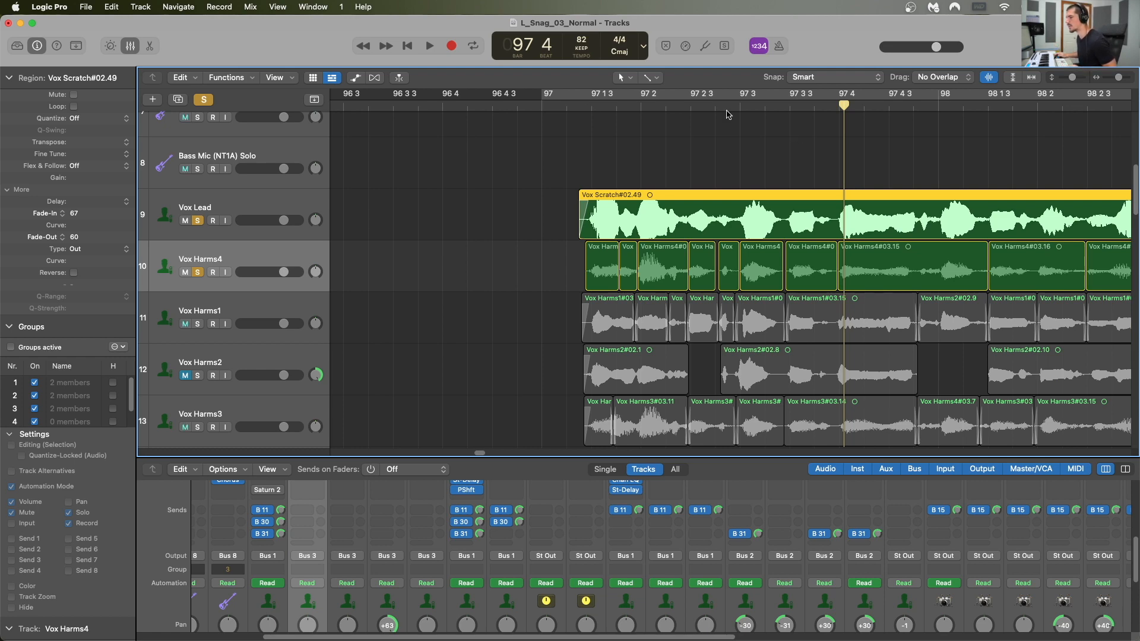
- Play the phrase from just before its start with Vox Lead and Vox Harms4 together
{"action": "left_click", "coordinate": [571, 101]}
{"action": "key", "text": "space"}
{"action": "key", "text": "super+Right"}
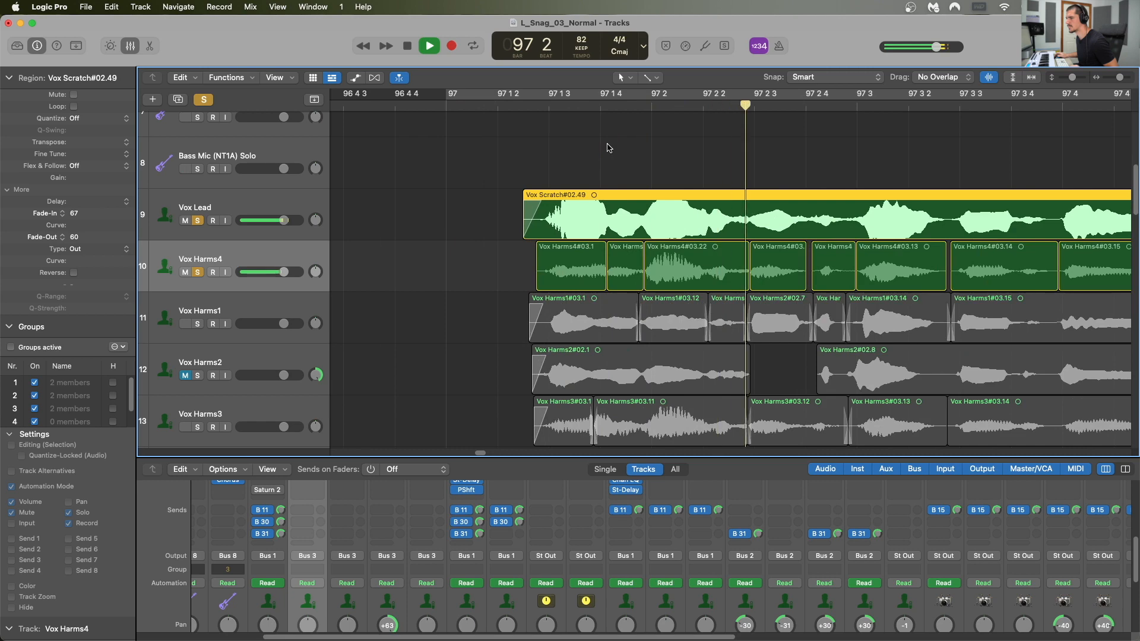
{"action": "key", "text": "space"}
- Split the long Vox Harms4 piece near 97 4 4
{"action": "left_click_drag", "start_coordinate": [575, 102], "coordinate": [741, 117]}
{"action": "left_click", "coordinate": [727, 271]}
{"action": "key", "text": "super+t"}
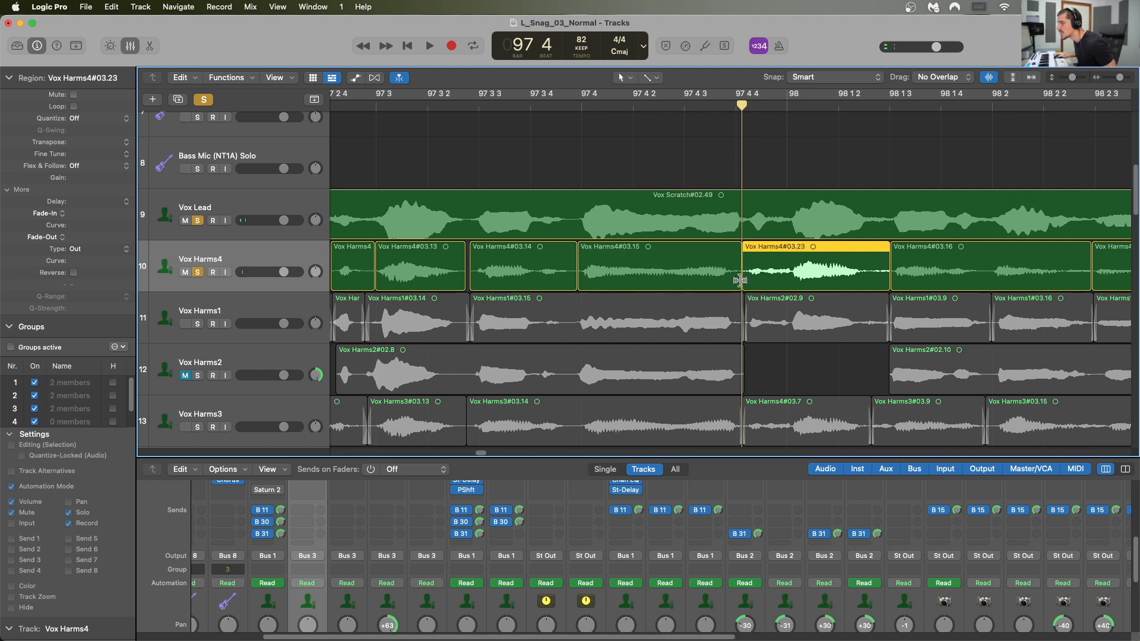
- Time-stretch the Vox Harms4 piece ending at 97 4 4 slightly longer and play the passage with the lead
{"action": "left_click", "coordinate": [741, 281]}
{"action": "left_click_drag", "start_coordinate": [741, 281], "coordinate": [753, 256]}
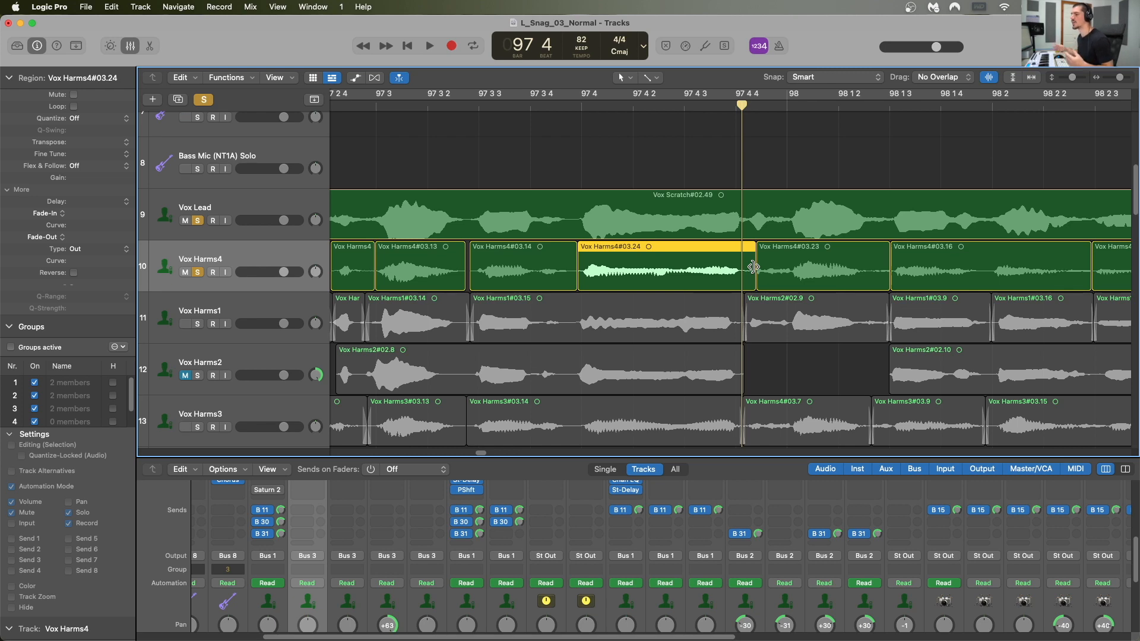
{"action": "double_click", "coordinate": [392, 106]}
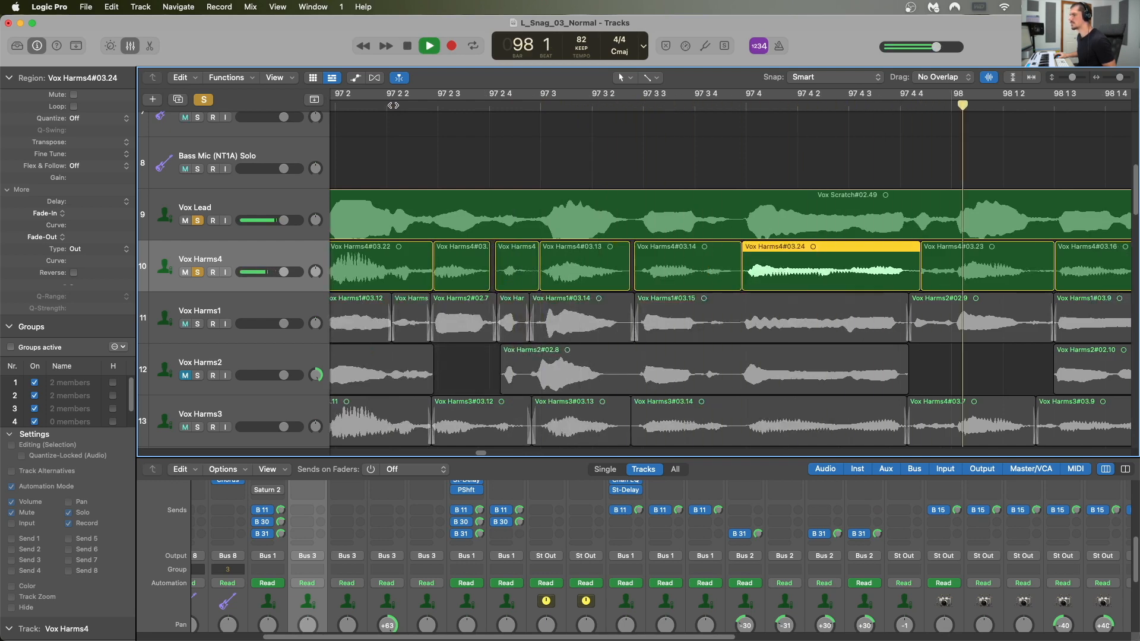
{"action": "key", "text": "space"}
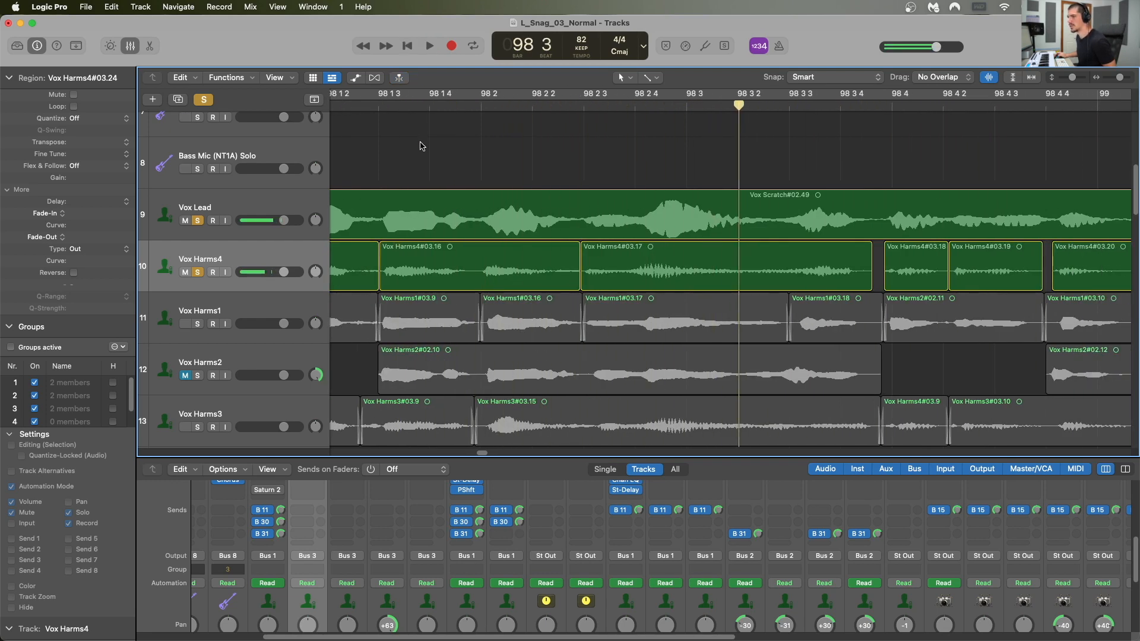
- Extend the start of the Vox Harms4 piece before bar 98 back to about 97 4 4
{"action": "scroll", "coordinate": [612, 129], "scroll_direction": "left", "scroll_amount": 5}
{"action": "scroll", "coordinate": [611, 130], "scroll_direction": "left", "scroll_amount": 2}
{"action": "left_click_drag", "start_coordinate": [537, 280], "coordinate": [522, 280]}
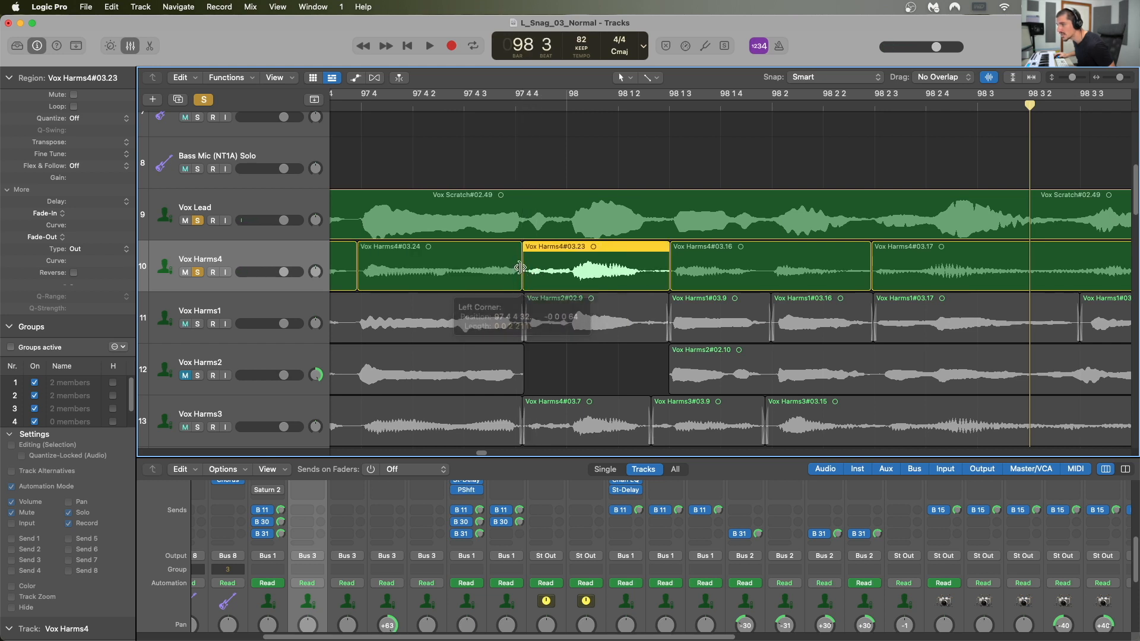
{"action": "scroll", "coordinate": [548, 264], "scroll_direction": "left", "scroll_amount": 1}
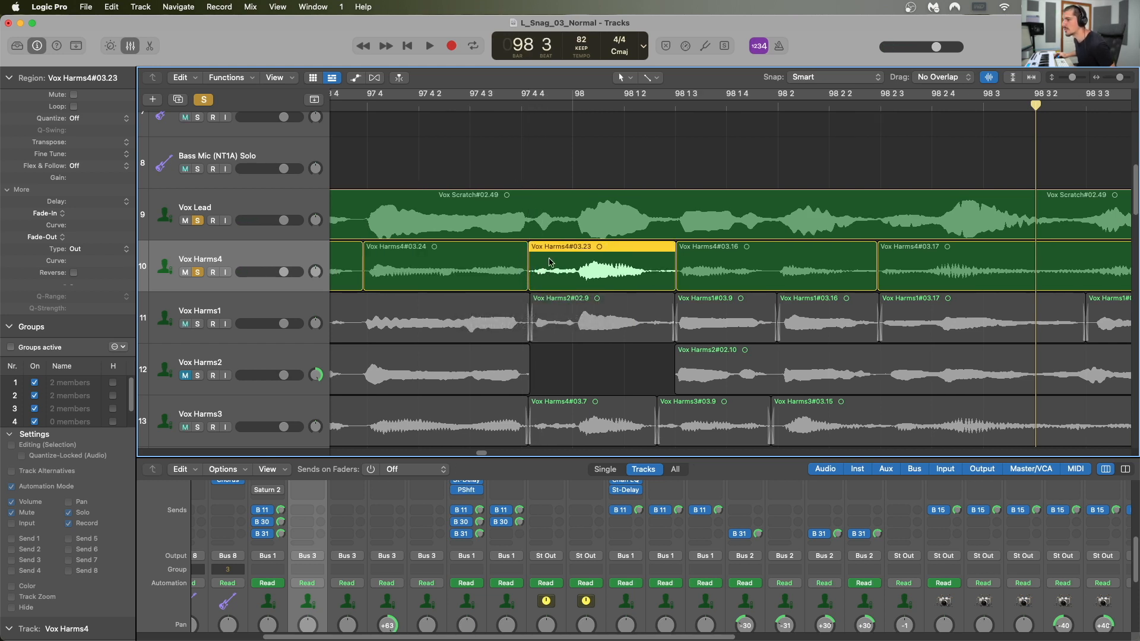
- Play the passage from about 97 4 2 with Vox Lead and Vox Harms4 together
{"action": "left_click", "coordinate": [444, 106]}
{"action": "key", "text": "space"}
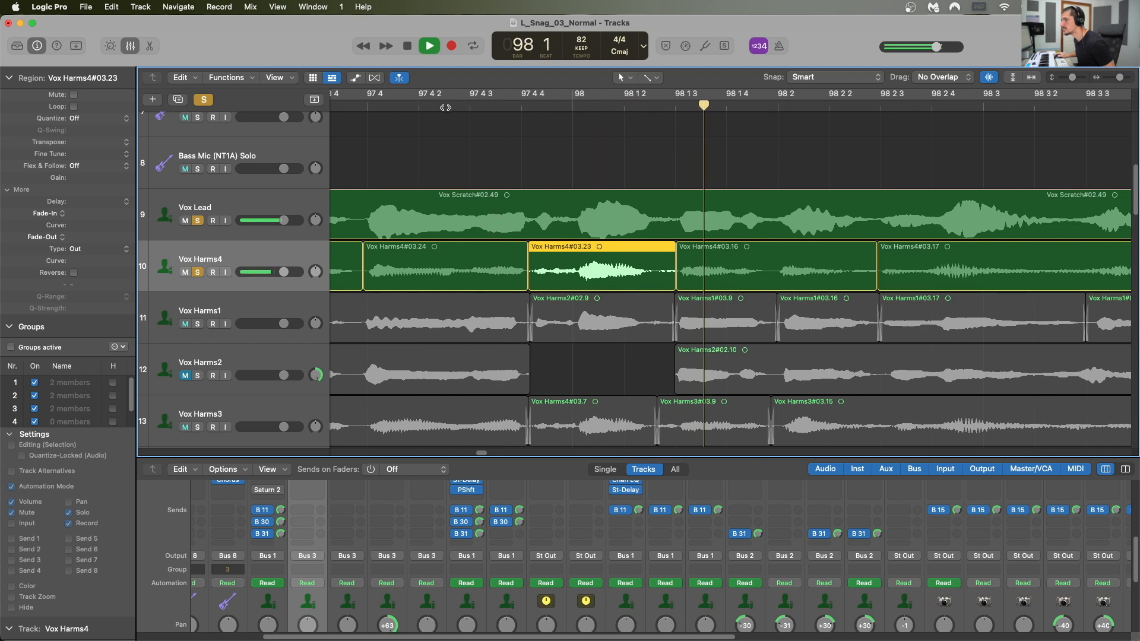
{"action": "key", "text": "space"}
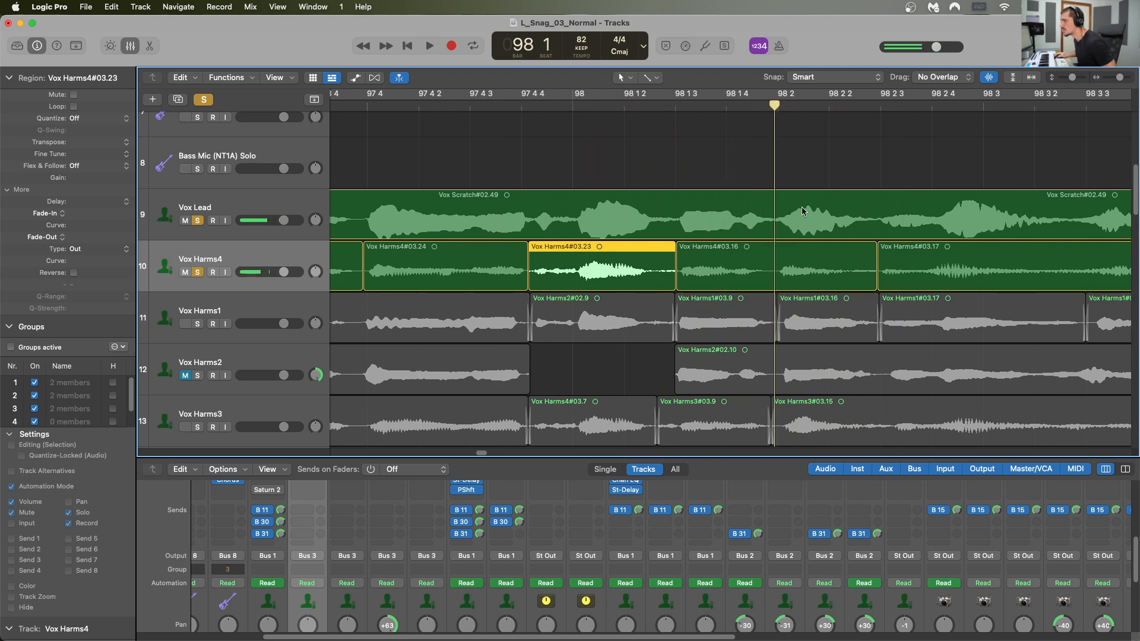
- Split the Vox Harms4 piece at 98 2 and adjust the start of its second part to meet the cut
{"action": "left_click", "coordinate": [808, 275]}
{"action": "key", "text": "super+t"}
{"action": "left_click_drag", "start_coordinate": [810, 275], "coordinate": [777, 278]}
{"action": "scroll", "coordinate": [773, 234], "scroll_direction": "right", "scroll_amount": 3}
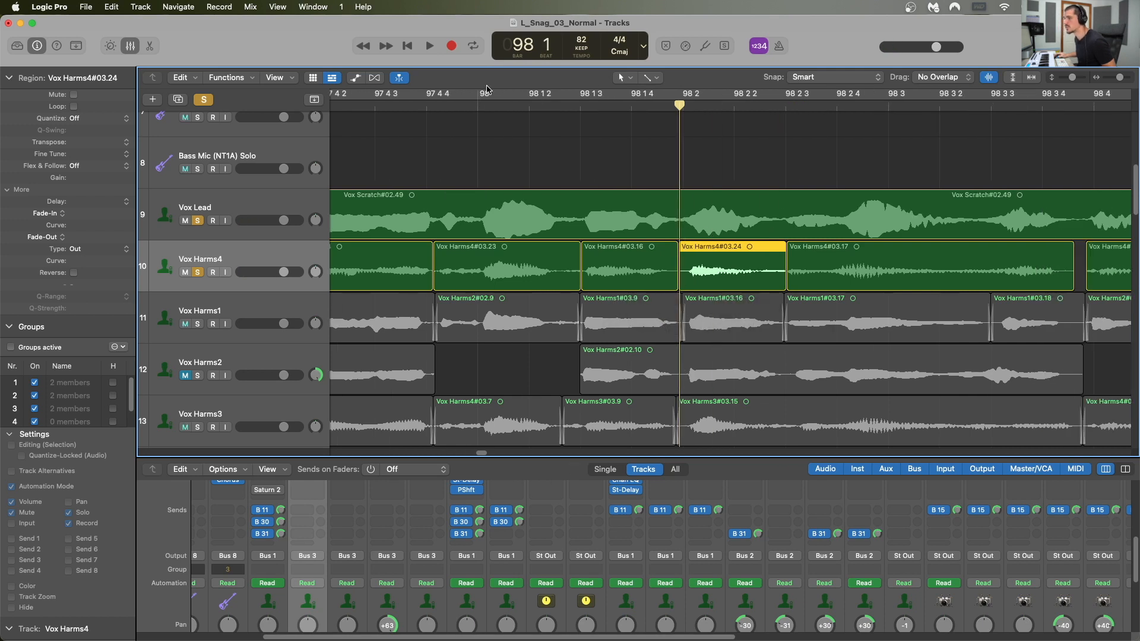
- Play Vox Lead and Vox Harms4 together from just before bar 98 across the new cut
{"action": "left_click", "coordinate": [460, 106]}
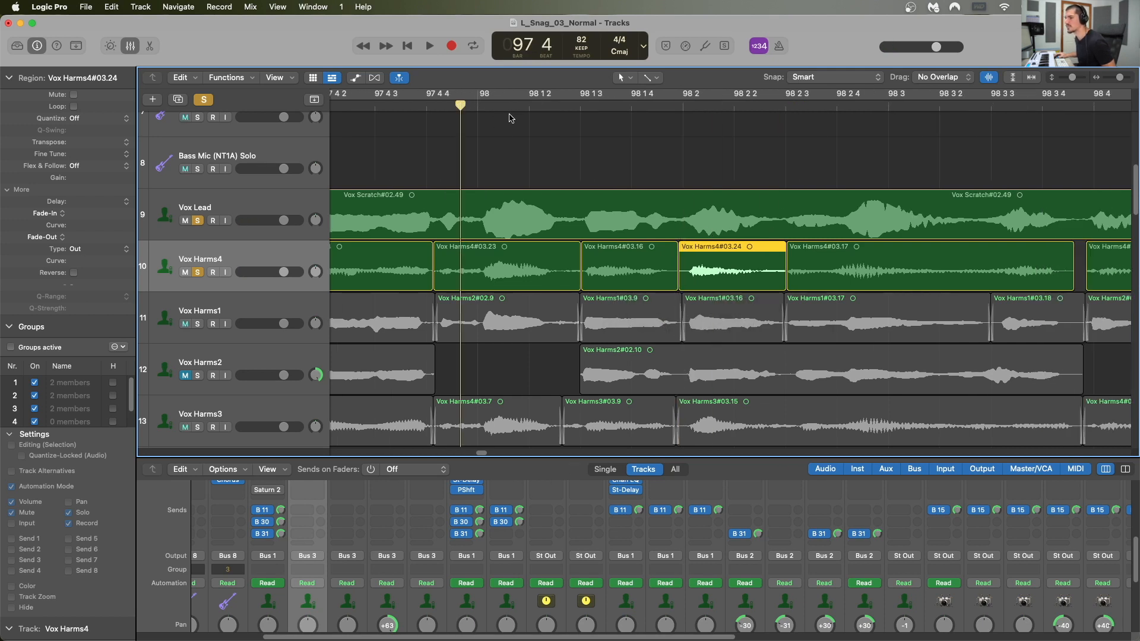
{"action": "key", "text": "space"}
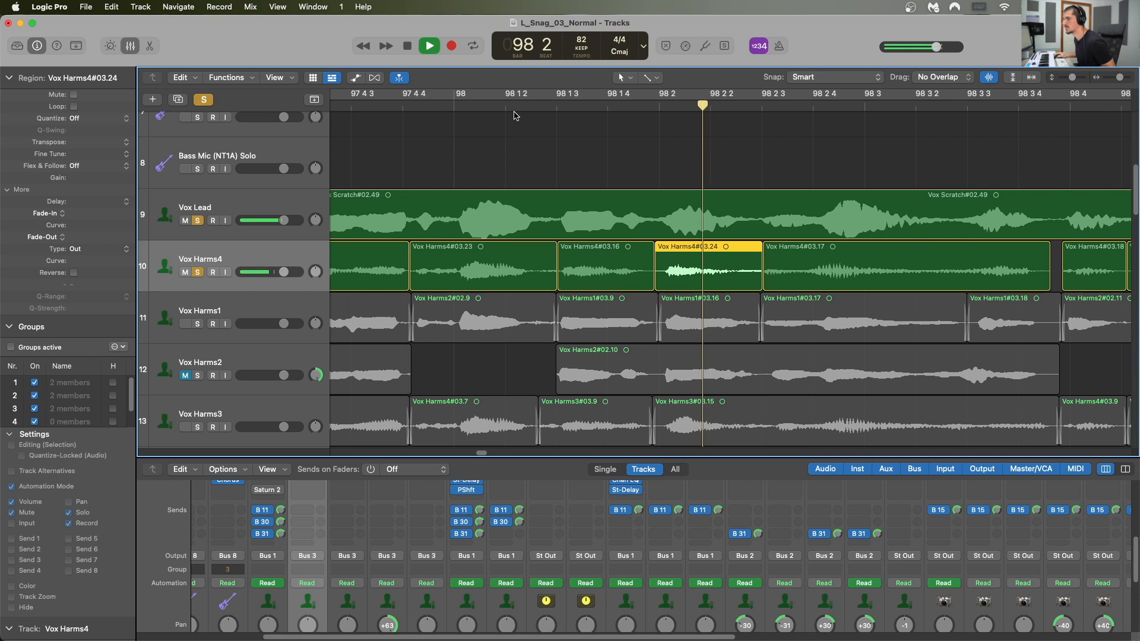
{"action": "key", "text": "space"}
- Split the Vox Harms4 piece starting at 98 2 3 at 98 2 4 and between 98 3 2 and 98 3 3, and shift the middle part slightly later
{"action": "left_click", "coordinate": [838, 277]}
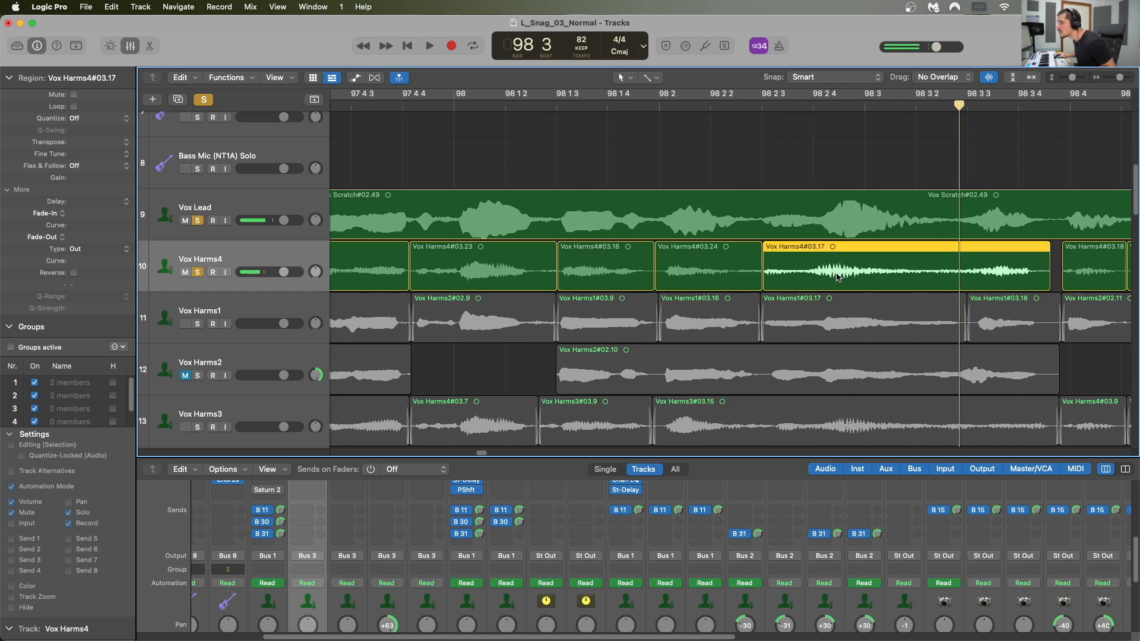
{"action": "left_click", "coordinate": [812, 116]}
{"action": "key", "text": "super+t"}
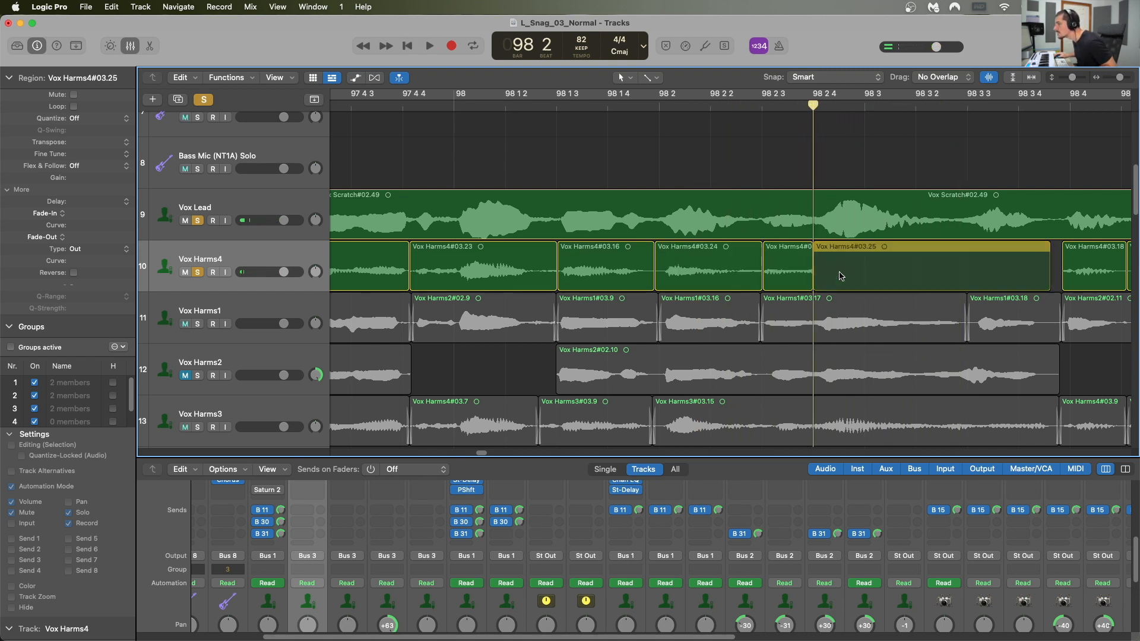
{"action": "left_click", "coordinate": [942, 111]}
{"action": "key", "text": "super+t"}
{"action": "left_click_drag", "start_coordinate": [889, 274], "coordinate": [902, 275]}
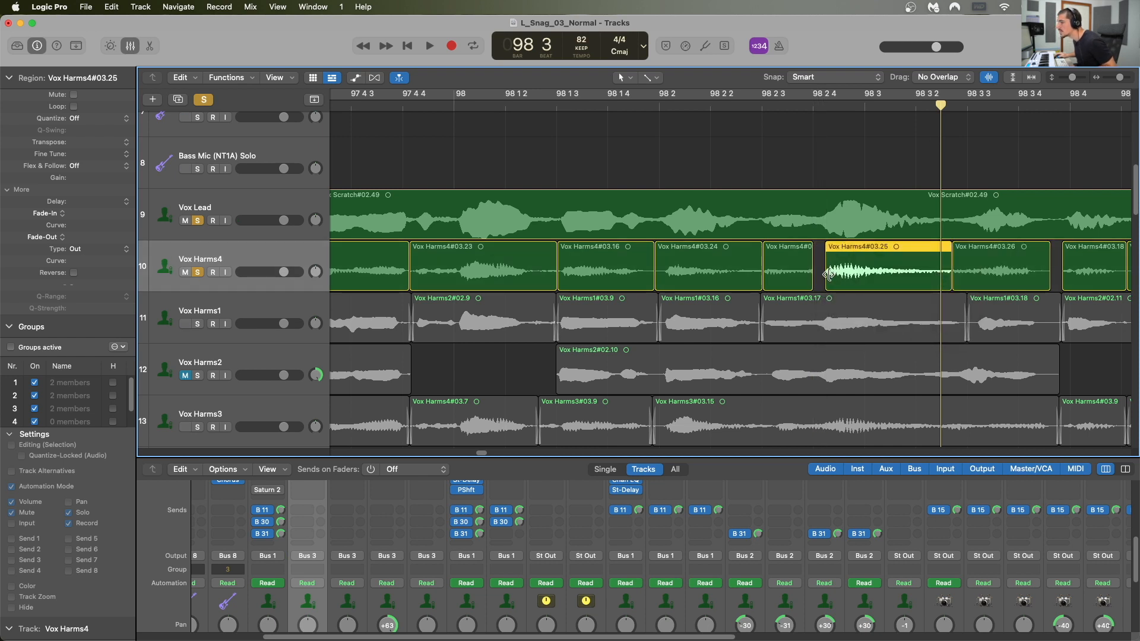
- Time-stretch the short Vox Harms4 piece before 98 2 4 slightly longer and keep its start at 98 2 3
{"action": "left_click_drag", "start_coordinate": [811, 279], "coordinate": [737, 277]}
{"action": "key", "text": "super+z"}
{"action": "mouse_move", "coordinate": [810, 279]}
{"action": "left_mouse_down"}
{"action": "mouse_move", "coordinate": [822, 280]}
{"action": "mouse_move", "coordinate": [792, 282]}
{"action": "left_mouse_up"}
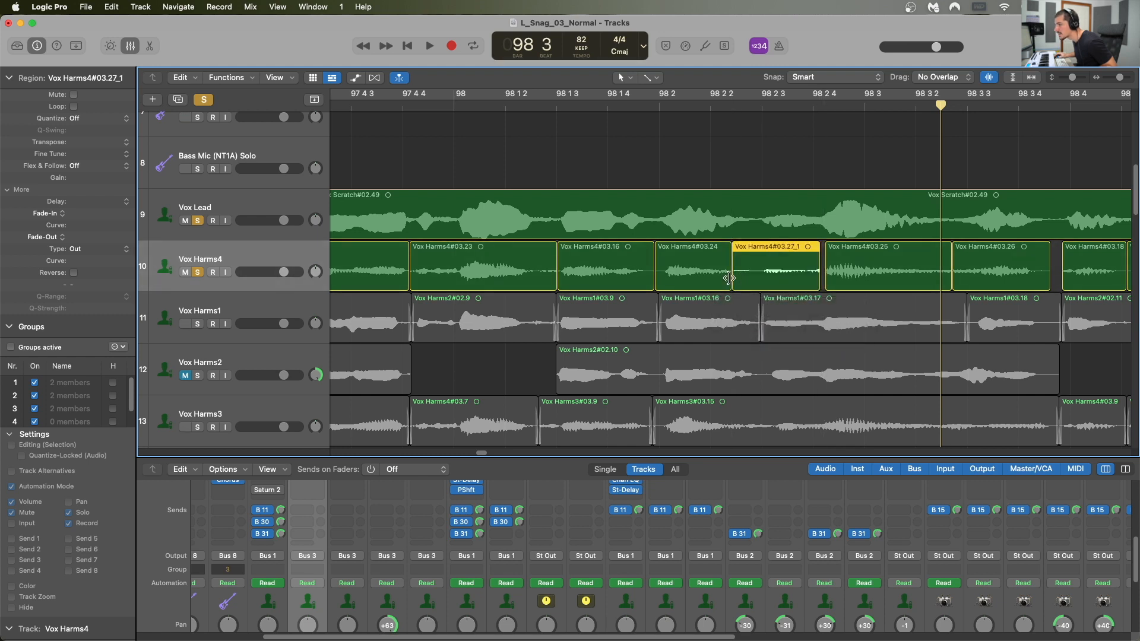
{"action": "mouse_move", "coordinate": [729, 278]}
{"action": "left_mouse_down"}
{"action": "mouse_move", "coordinate": [755, 281]}
{"action": "mouse_move", "coordinate": [737, 269]}
{"action": "left_mouse_up"}
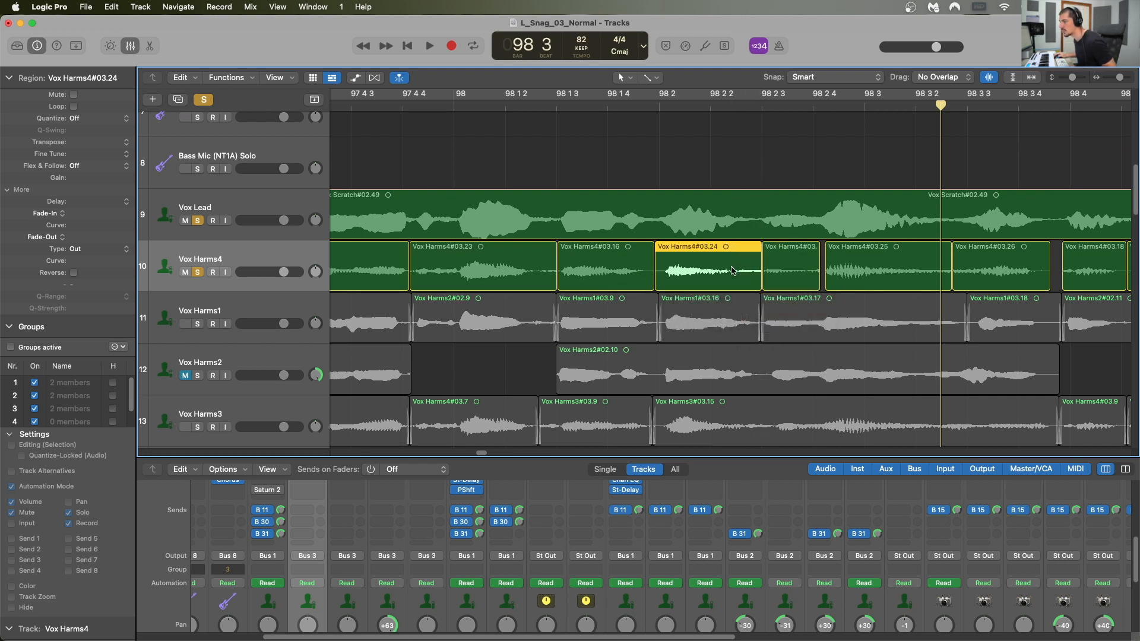
- Play the stretched passage with the lead from about 98 1 4
{"action": "left_click", "coordinate": [608, 104]}
{"action": "key", "text": "space"}
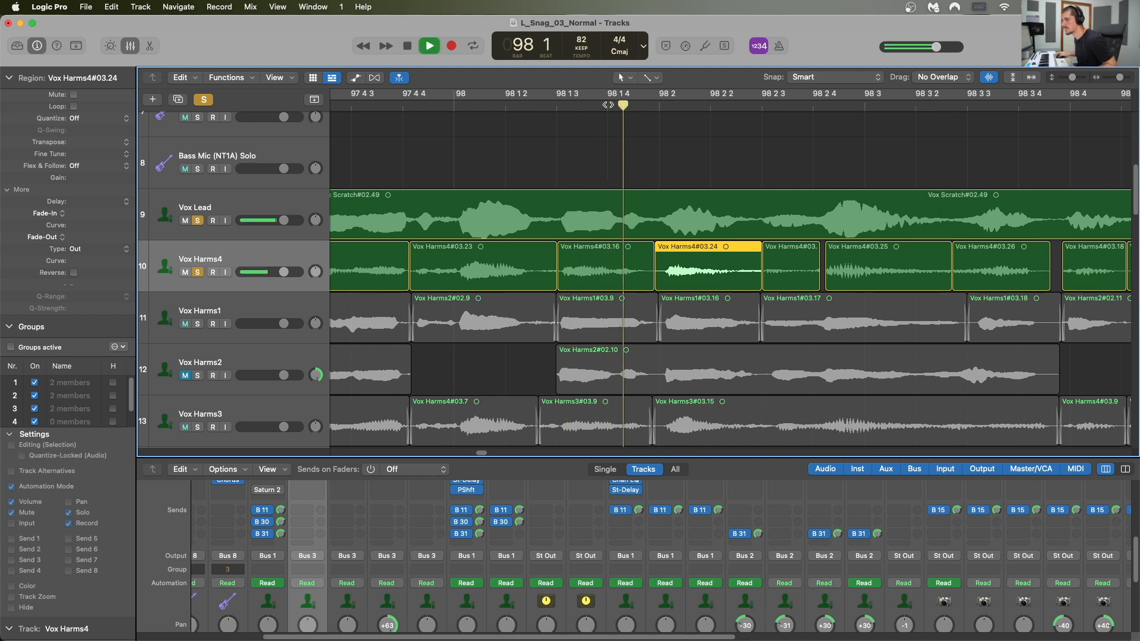
{"action": "key", "text": "space"}
- Extend the start of the shifted Vox Harms4 piece back to about 98 2 4 and play the passage with the lead
{"action": "left_click_drag", "start_coordinate": [827, 276], "coordinate": [816, 276]}
{"action": "left_click", "coordinate": [601, 104]}
{"action": "key", "text": "space"}
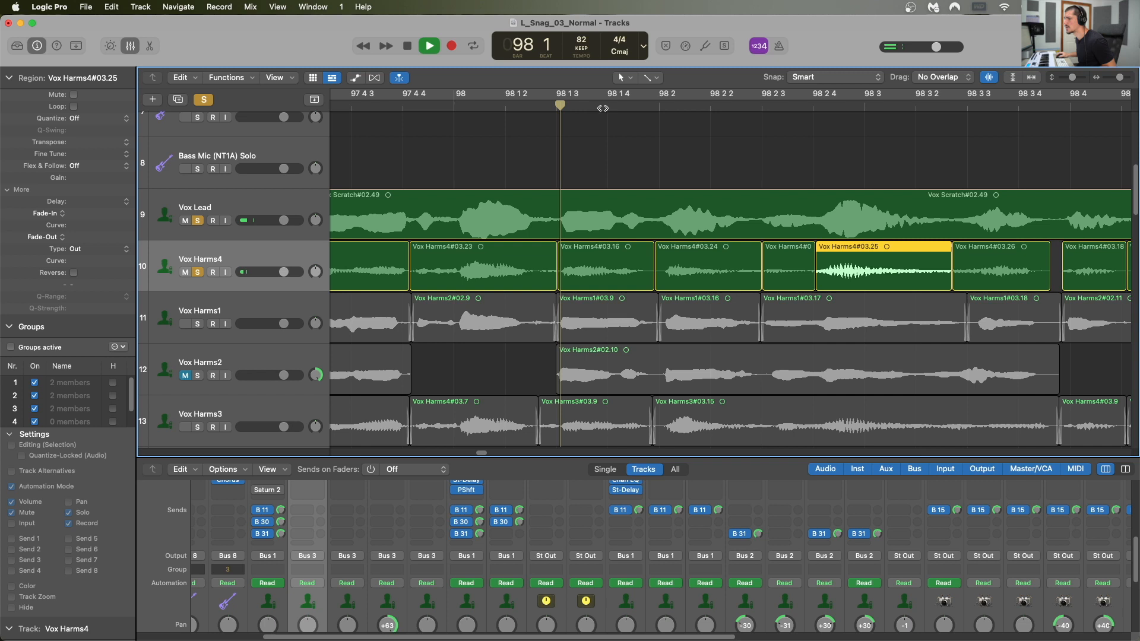
{"action": "key", "text": "space"}
- Undo the start extension of the Vox Harms4 piece near 98 2 4
{"action": "left_click_drag", "start_coordinate": [812, 272], "coordinate": [816, 265]}
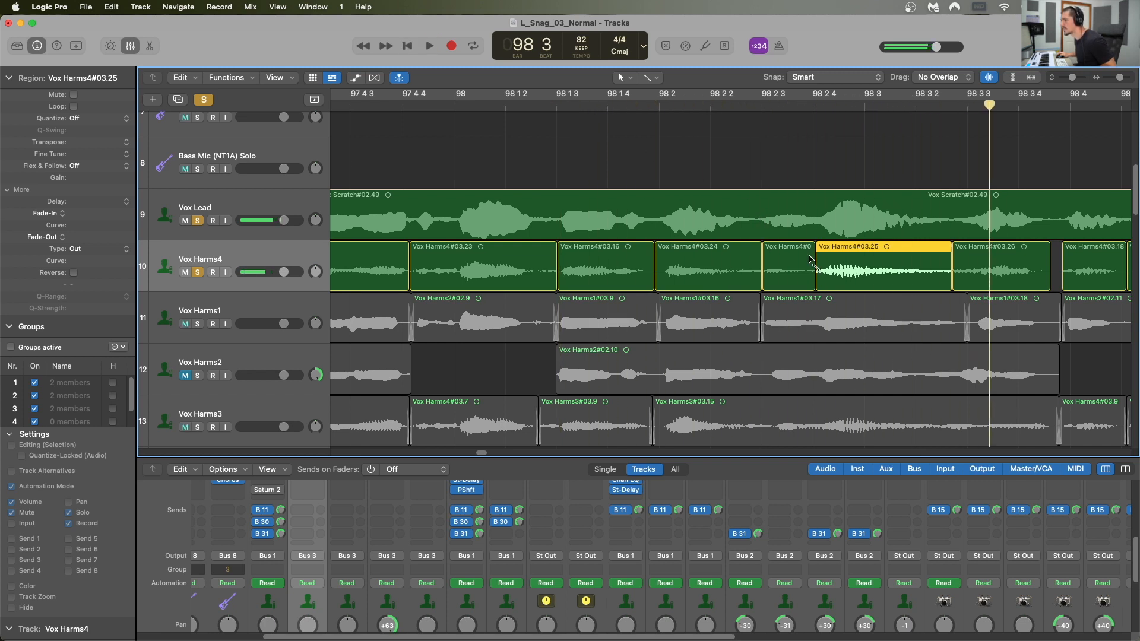
{"action": "key", "text": "super+z"}
{"action": "key", "text": "super+z"}
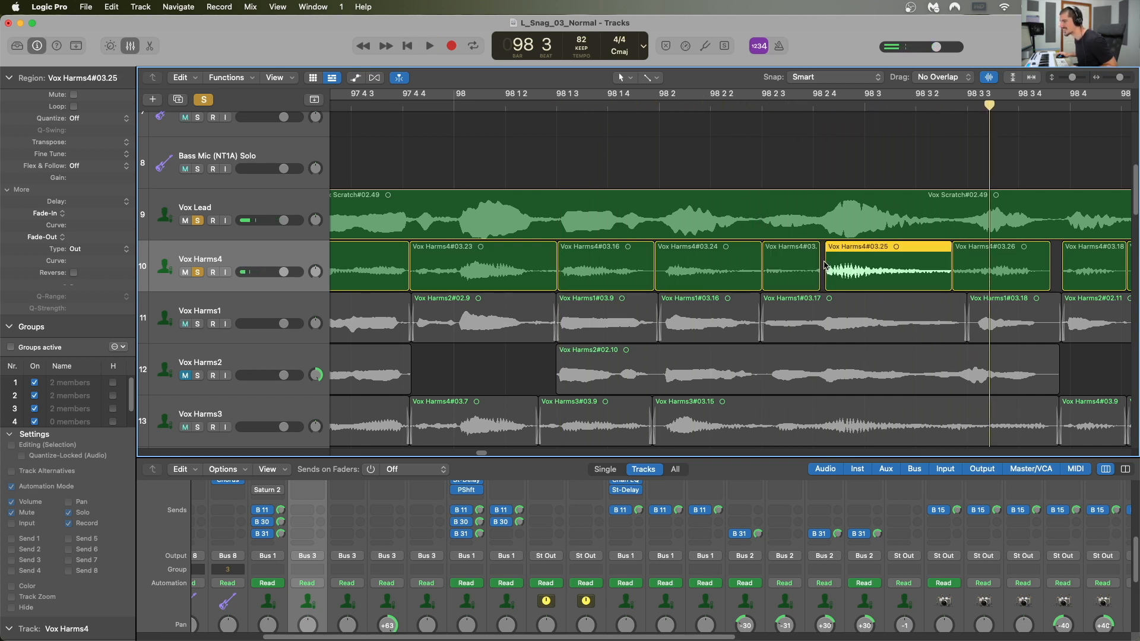
- Play the closed joint near 98 2 4 with the lead, starting shortly before 98 2
{"action": "left_click", "coordinate": [639, 109]}
{"action": "key", "text": "space"}
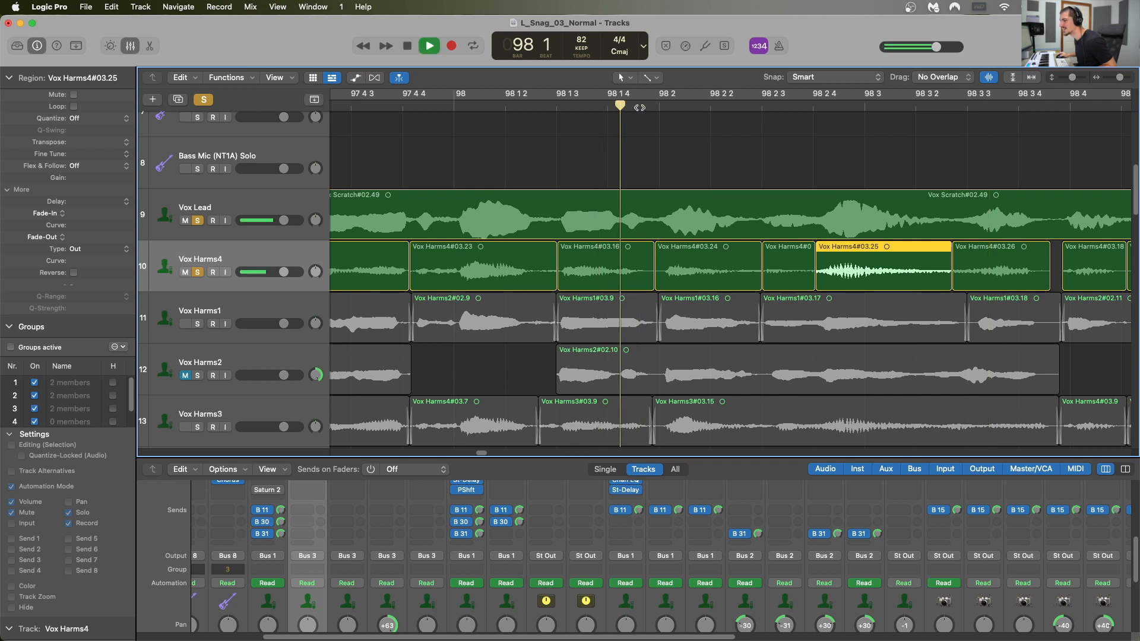
{"action": "key", "text": "space"}
- Take Vox Lead out of solo and play Vox Harms4 alone from about 98 2 2
{"action": "left_click", "coordinate": [723, 102]}
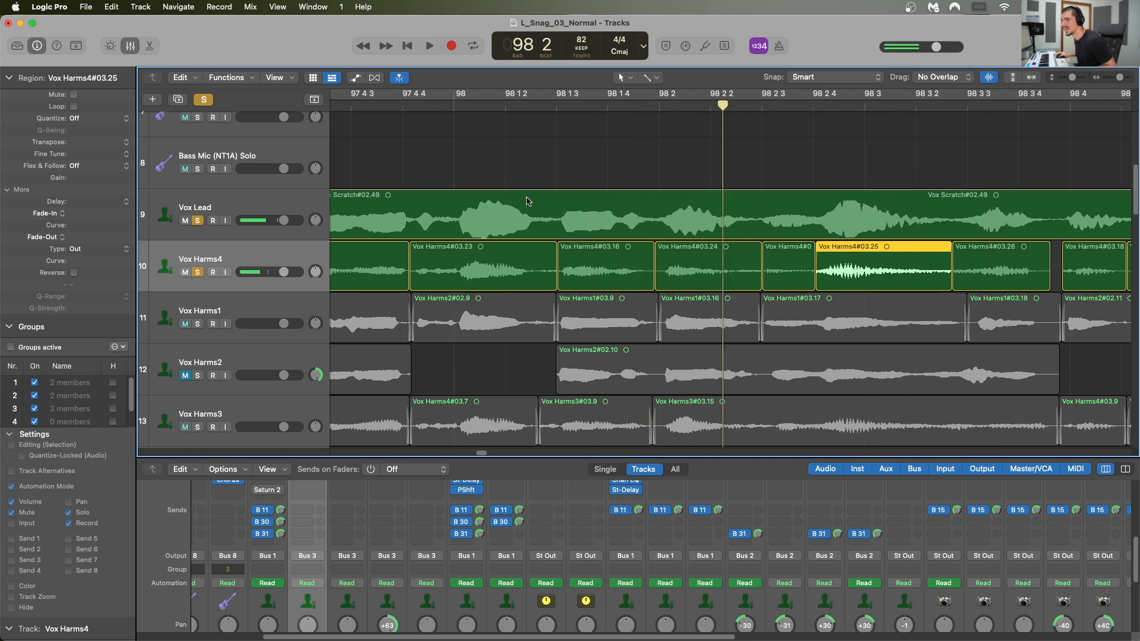
{"action": "left_click", "coordinate": [198, 219]}
{"action": "key", "text": "space"}
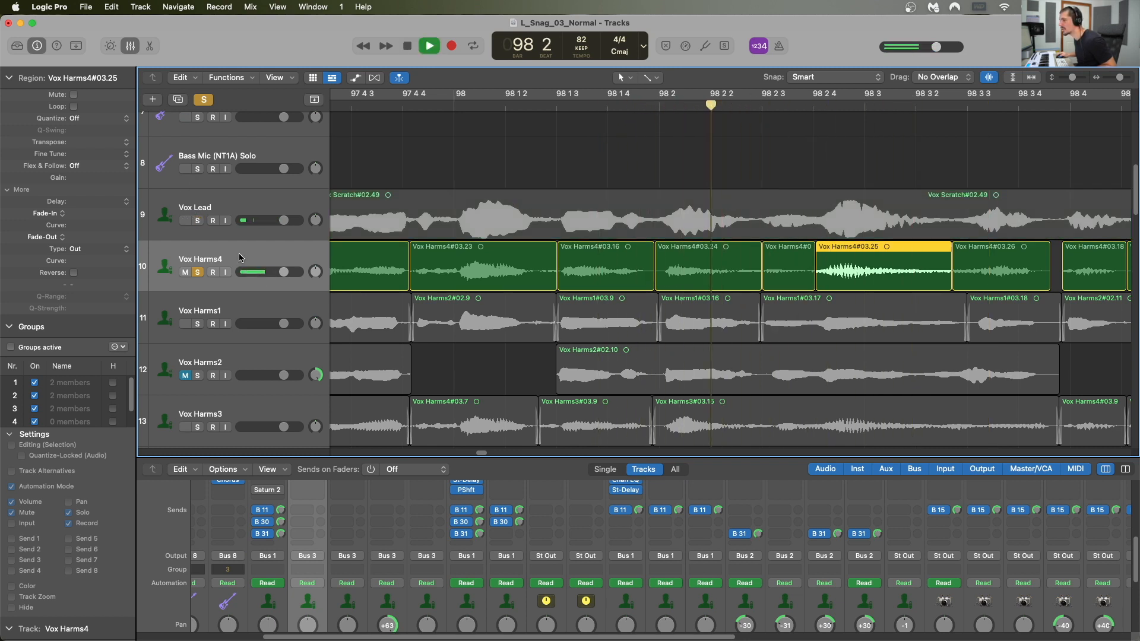
{"action": "key", "text": "space"}
- Examine the waveforms up close where the two Vox Harms4 pieces meet just after 98 2 4
{"action": "left_click", "coordinate": [814, 104]}
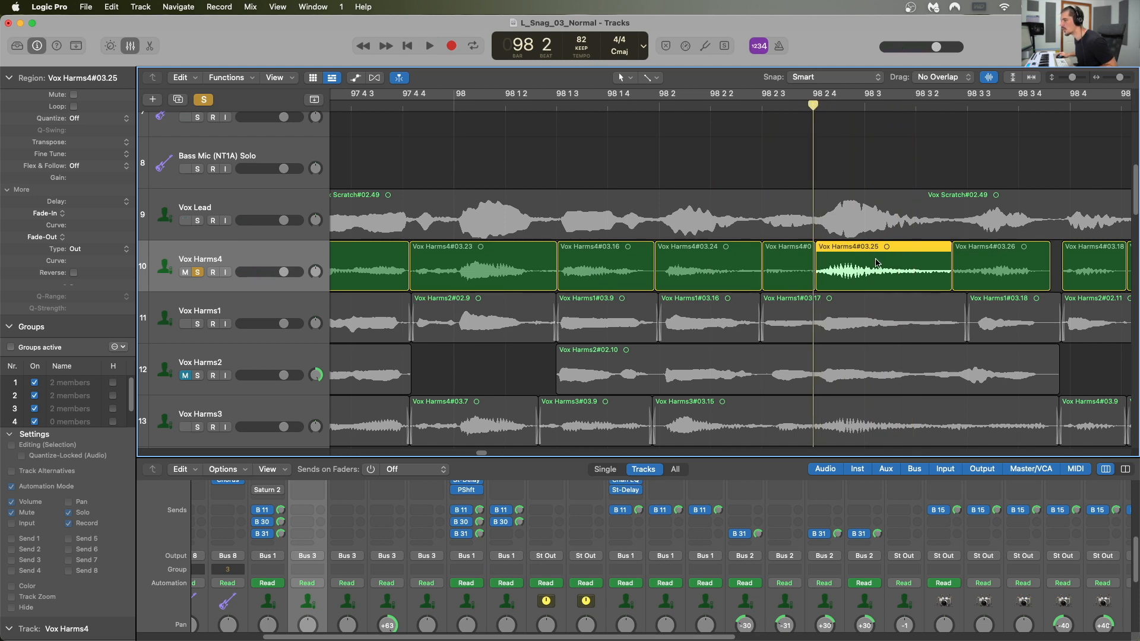
{"action": "key", "text": "super+Down"}
{"action": "key", "text": "super+Down"}
{"action": "key", "text": "super+Down"}
{"action": "key", "text": "super+Down"}
{"action": "key", "text": "super+Right"}
{"action": "key", "text": "super+Right"}
{"action": "key", "text": "super+Right"}
{"action": "key", "text": "super+Right"}
{"action": "key", "text": "super+Right"}
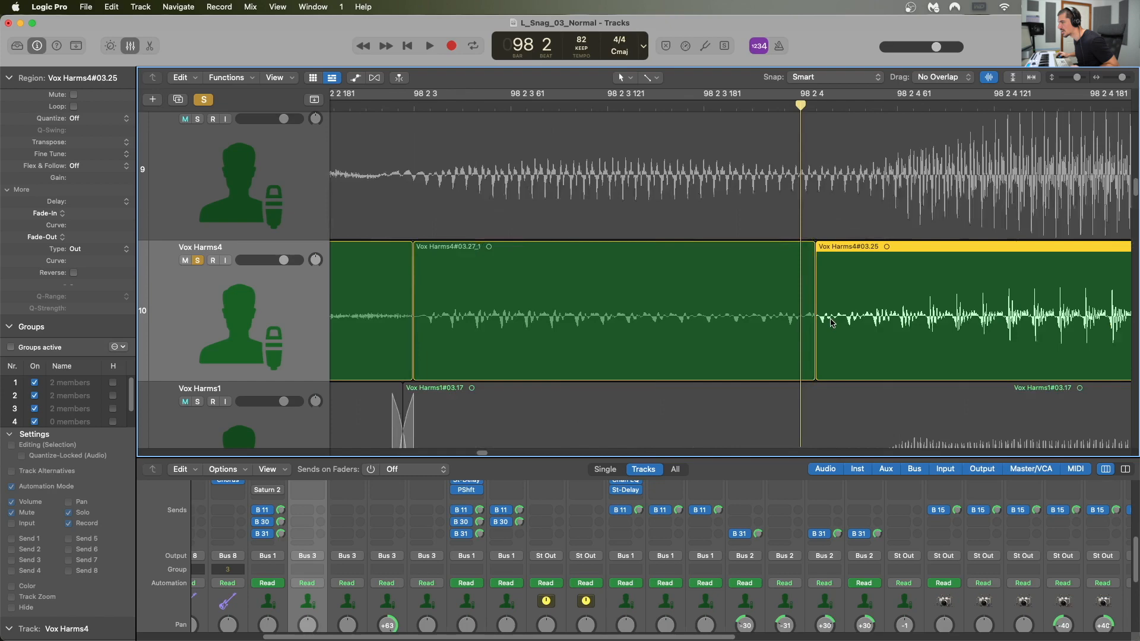
{"action": "key", "text": "super+Down"}
{"action": "key", "text": "super+Down"}
{"action": "key", "text": "super+Down"}
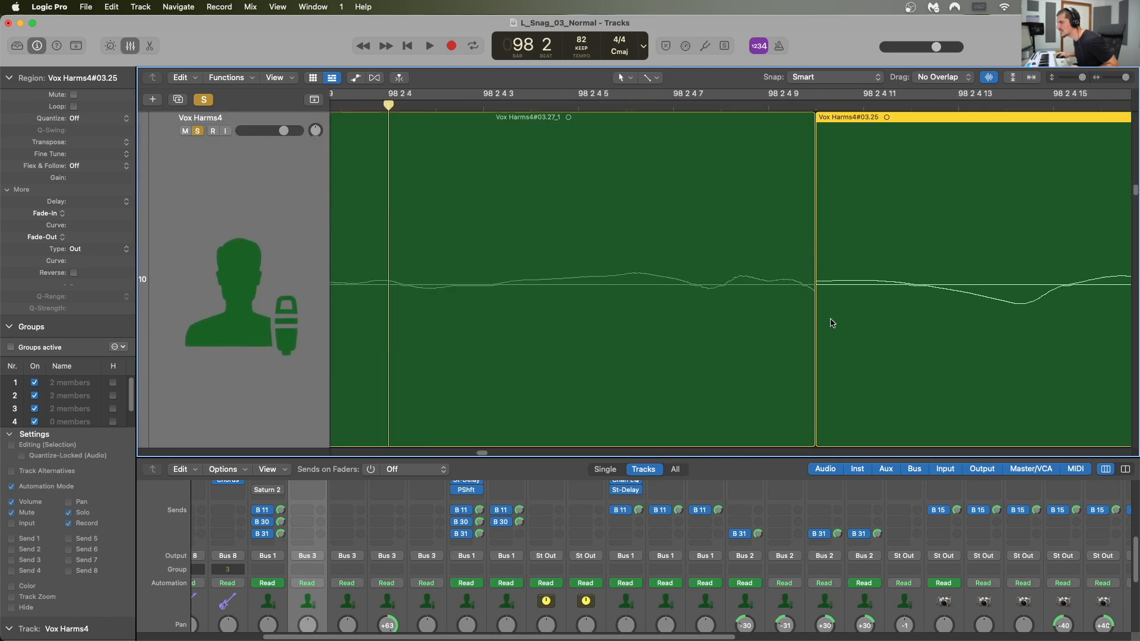
{"action": "left_click", "coordinate": [807, 304]}
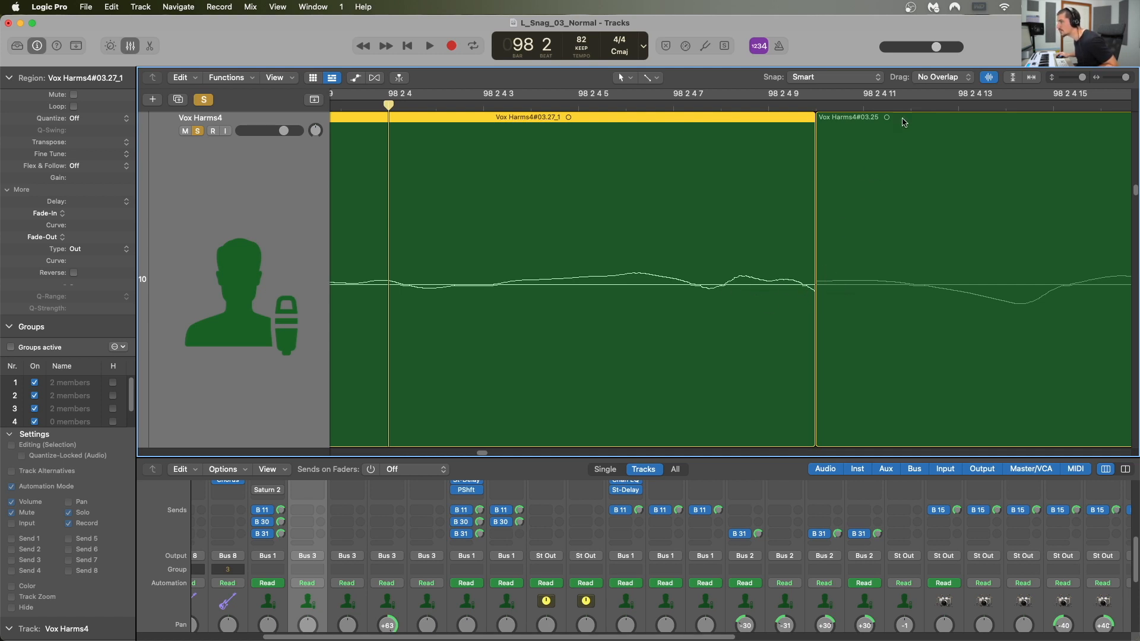
{"action": "left_click_drag", "start_coordinate": [992, 77], "coordinate": [992, 18]}
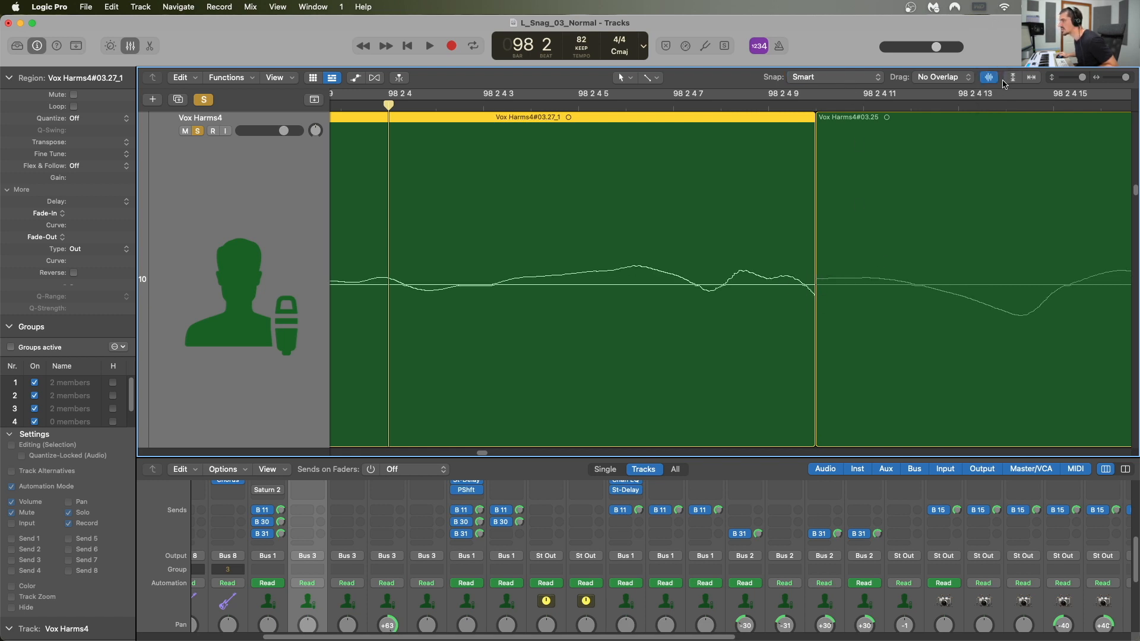
{"action": "left_click_drag", "start_coordinate": [989, 77], "coordinate": [988, 110]}
- Return to the wider phrase view and play Vox Harms4 alone from shortly after 98 2 past 98 4
{"action": "key", "text": "super+Left"}
{"action": "key", "text": "super+Left"}
{"action": "key", "text": "super+Left"}
{"action": "key", "text": "super+Left"}
{"action": "key", "text": "super+Left"}
{"action": "key", "text": "super+Left"}
{"action": "key", "text": "super+Left"}
{"action": "key", "text": "super+Left"}
{"action": "scroll", "coordinate": [742, 252], "scroll_direction": "left", "scroll_amount": 5}
{"action": "scroll", "coordinate": [704, 247], "scroll_direction": "left", "scroll_amount": 3}
{"action": "key", "text": "super+Up"}
{"action": "key", "text": "super+Up"}
{"action": "key", "text": "super+Up"}
{"action": "key", "text": "super+Up"}
{"action": "key", "text": "super+Up"}
{"action": "key", "text": "super+Up"}
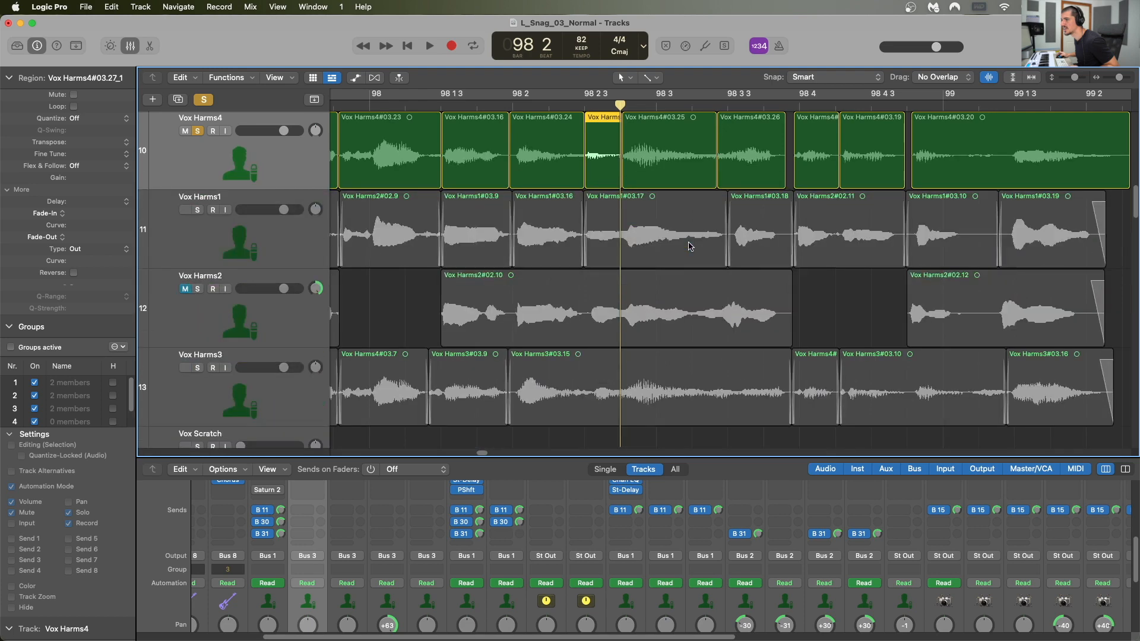
{"action": "scroll", "coordinate": [677, 225], "scroll_direction": "up", "scroll_amount": 4}
{"action": "scroll", "coordinate": [665, 206], "scroll_direction": "up", "scroll_amount": 3}
{"action": "scroll", "coordinate": [612, 191], "scroll_direction": "left", "scroll_amount": 3}
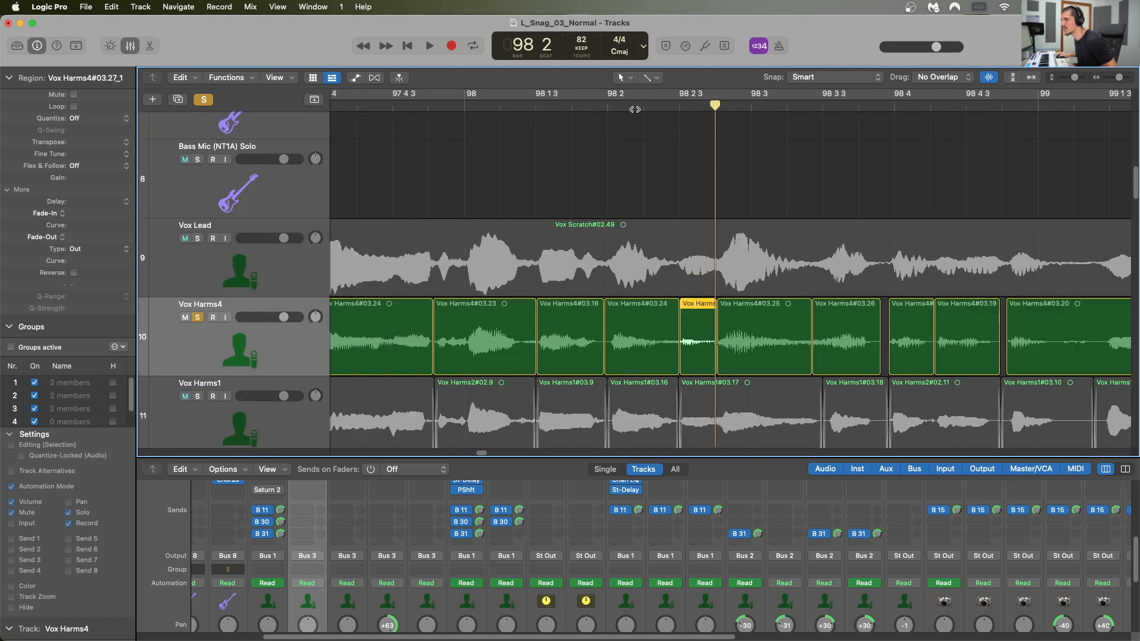
{"action": "key", "text": "space"}
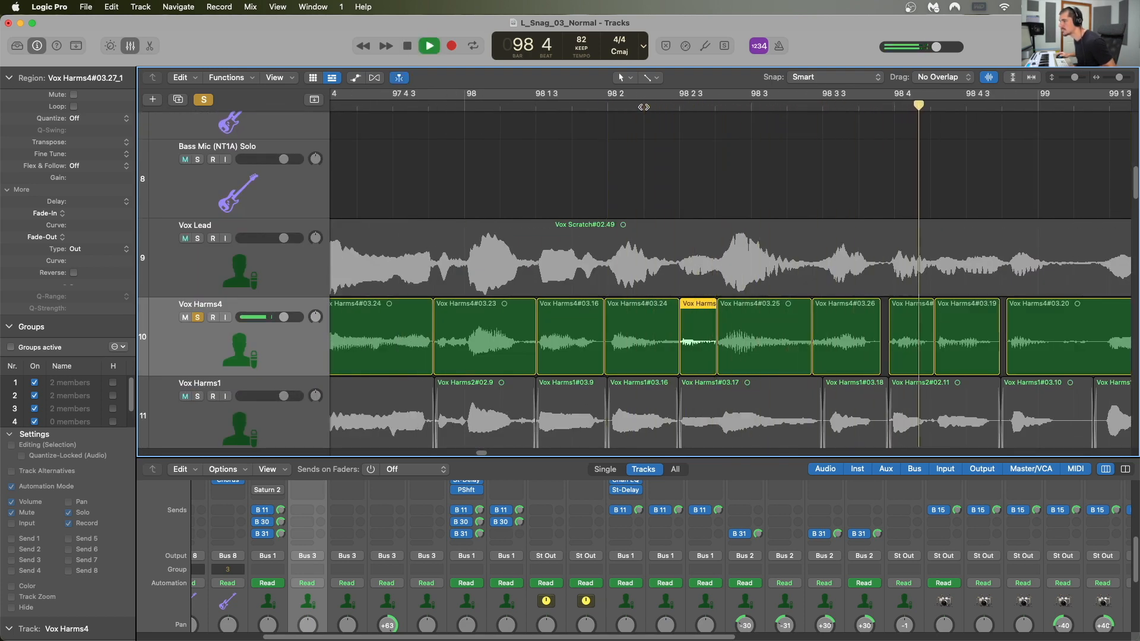
{"action": "key", "text": "space"}
- Extend the start of the Vox Harms4 piece at 98 4 back to the end of the preceding piece and play across the joint
{"action": "key", "text": "super+Right"}
{"action": "scroll", "coordinate": [866, 291], "scroll_direction": "right", "scroll_amount": 5}
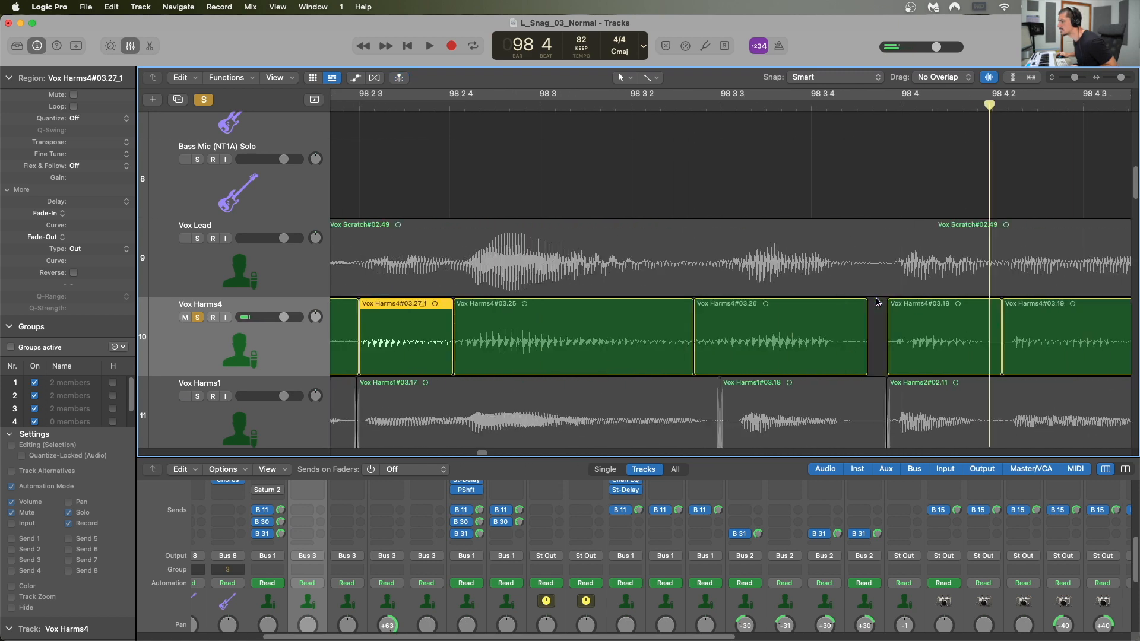
{"action": "left_click_drag", "start_coordinate": [893, 361], "coordinate": [866, 356]}
{"action": "key", "text": "space"}
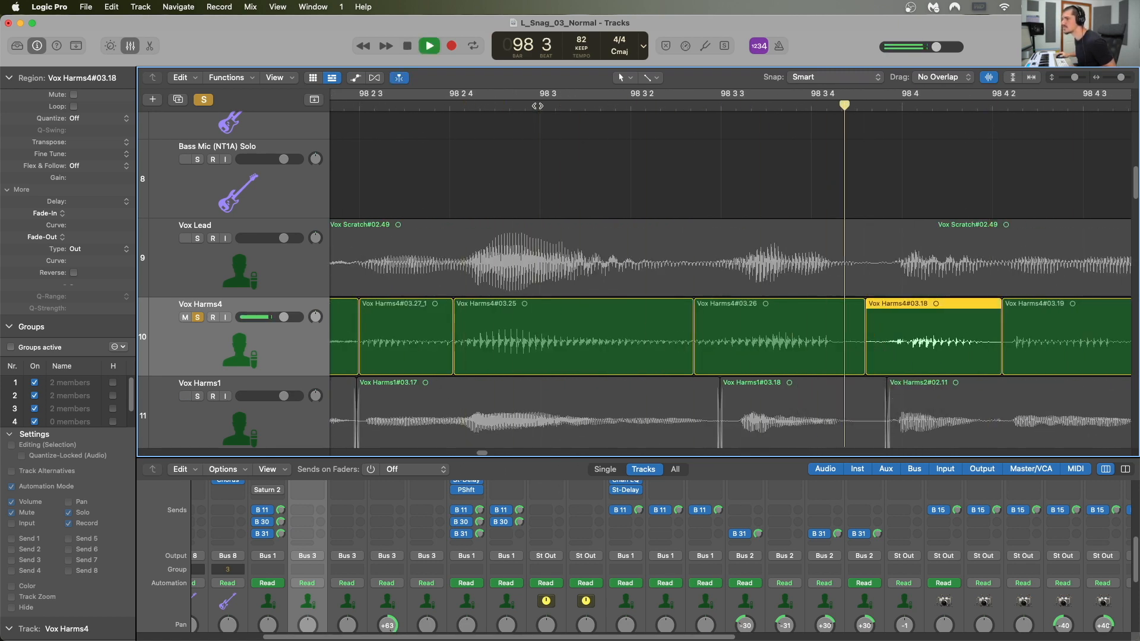
{"action": "key", "text": "space"}
{"action": "scroll", "coordinate": [495, 305], "scroll_direction": "left", "scroll_amount": 5}
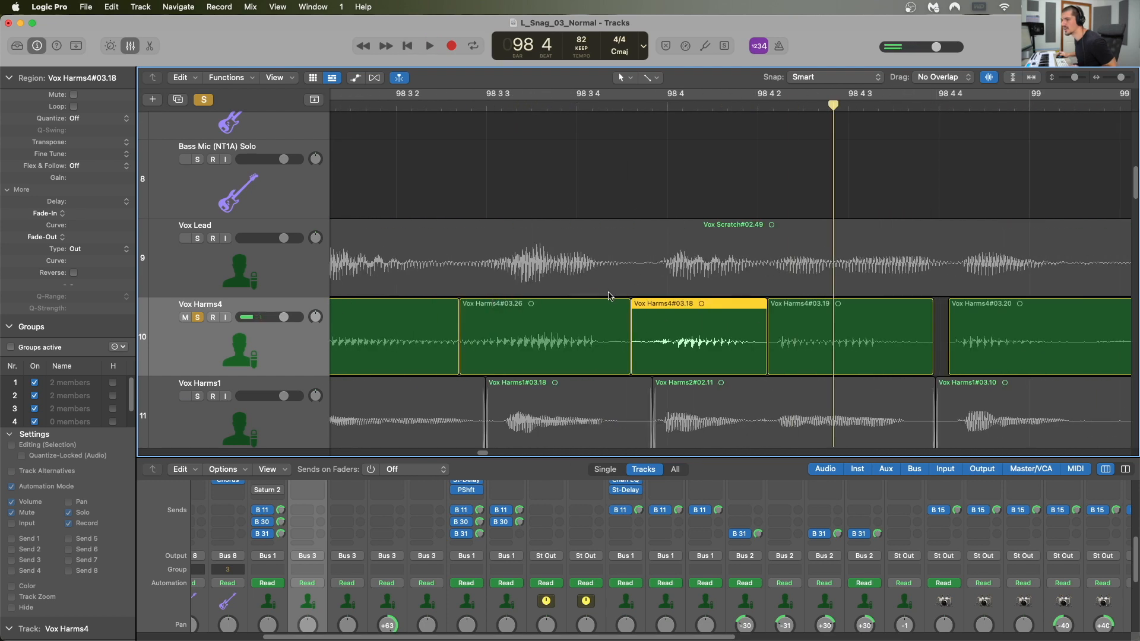
- Solo Vox Lead again and play the phrase with Vox Harms4 from about 98 1 3 into bar 99
{"action": "key", "text": "super+Left"}
{"action": "key", "text": "super+Left"}
{"action": "key", "text": "super+Left"}
{"action": "left_click", "coordinate": [198, 239]}
{"action": "scroll", "coordinate": [380, 182], "scroll_direction": "left", "scroll_amount": 2}
{"action": "left_click", "coordinate": [605, 107]}
{"action": "key", "text": "space"}
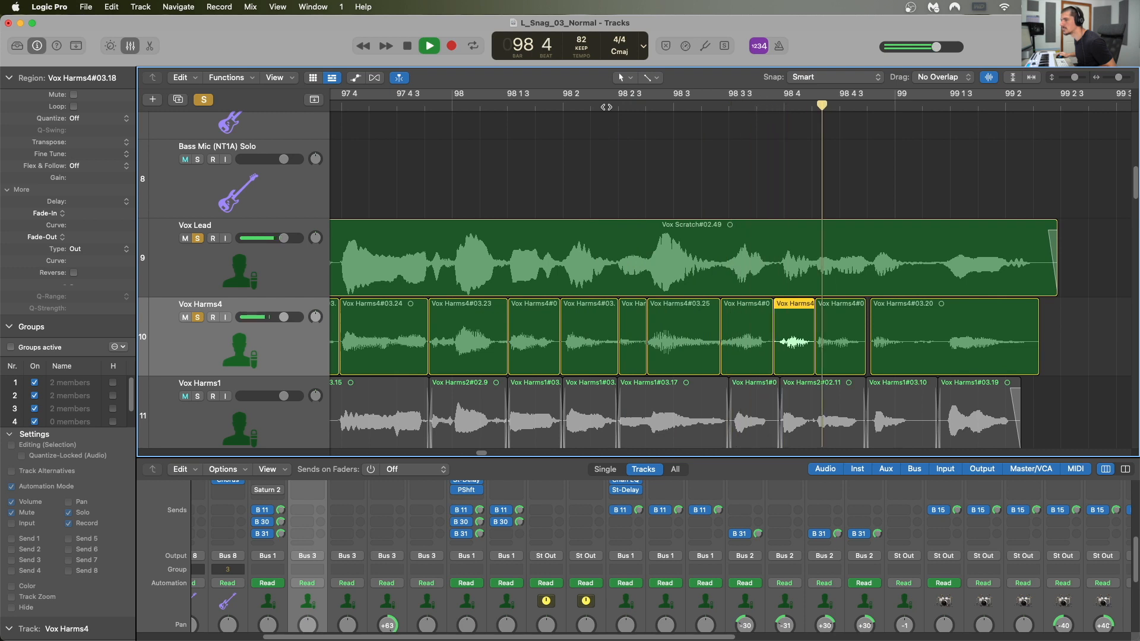
{"action": "left_click", "coordinate": [516, 106]}
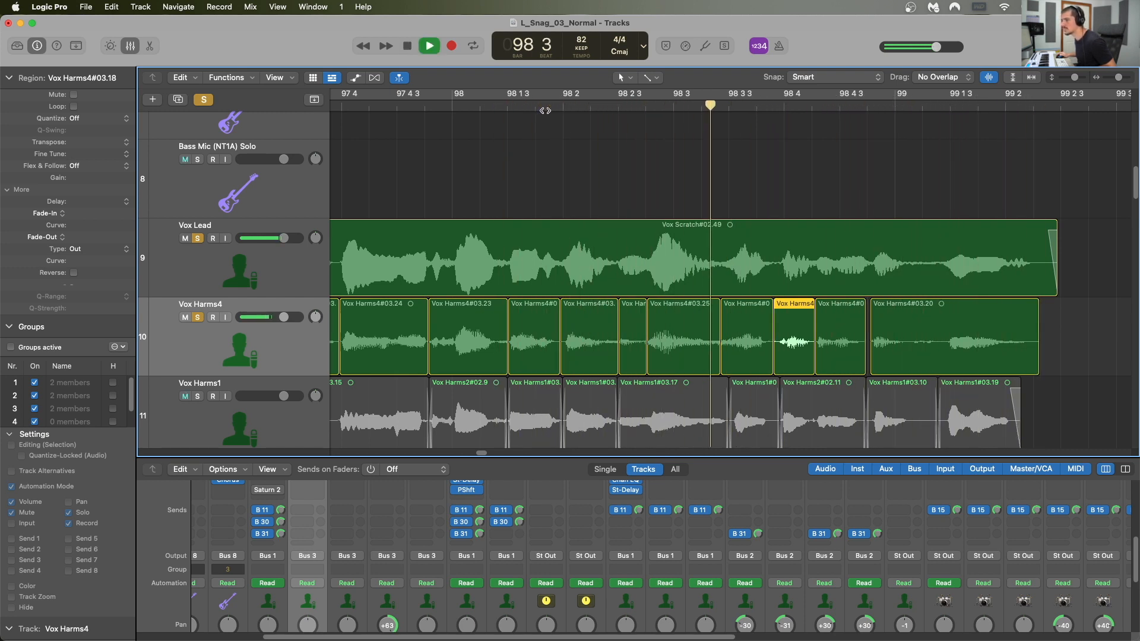
{"action": "key", "text": "space"}
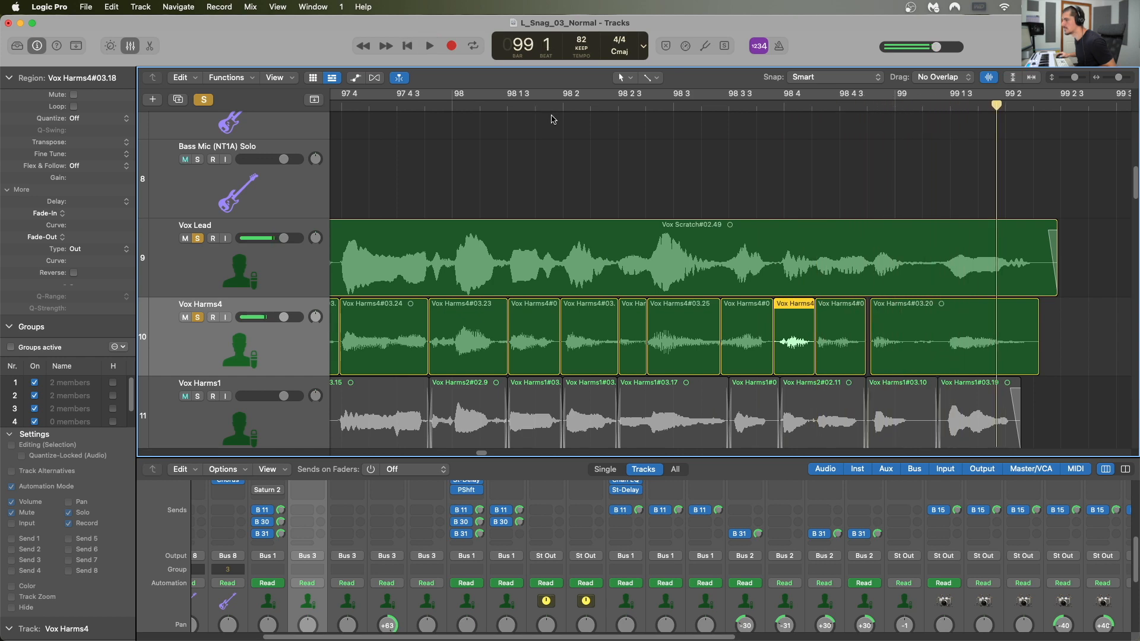
- Extend the start of the phrase's last Vox Harms4 piece back to the preceding piece
{"action": "left_click", "coordinate": [875, 356]}
{"action": "left_click_drag", "start_coordinate": [874, 356], "coordinate": [868, 356]}
- Apply EqP crossfades with a fade-out of 8 to all Vox Harms4 pieces in the phrase from bar 97 to 99
{"action": "key", "text": "super+Left"}
{"action": "key", "text": "super+Left"}
{"action": "key", "text": "super+Left"}
{"action": "left_click_drag", "start_coordinate": [658, 339], "coordinate": [1014, 339]}
{"action": "left_click", "coordinate": [102, 255]}
{"action": "left_click", "coordinate": [90, 275]}
{"action": "left_click_drag", "start_coordinate": [100, 237], "coordinate": [95, 219]}
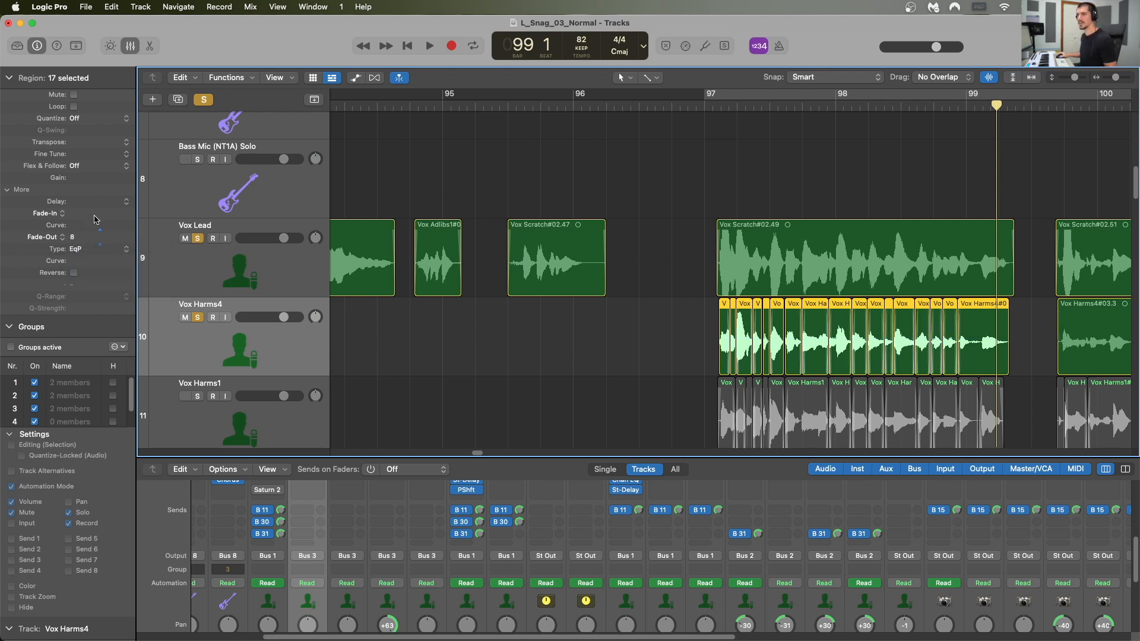
- Play the crossfaded Vox Harms4 pieces with the lead from about bar 98 to the end of the phrase
{"action": "left_click", "coordinate": [859, 111]}
{"action": "key", "text": "space"}
{"action": "key", "text": "super+Right"}
{"action": "key", "text": "super+Right"}
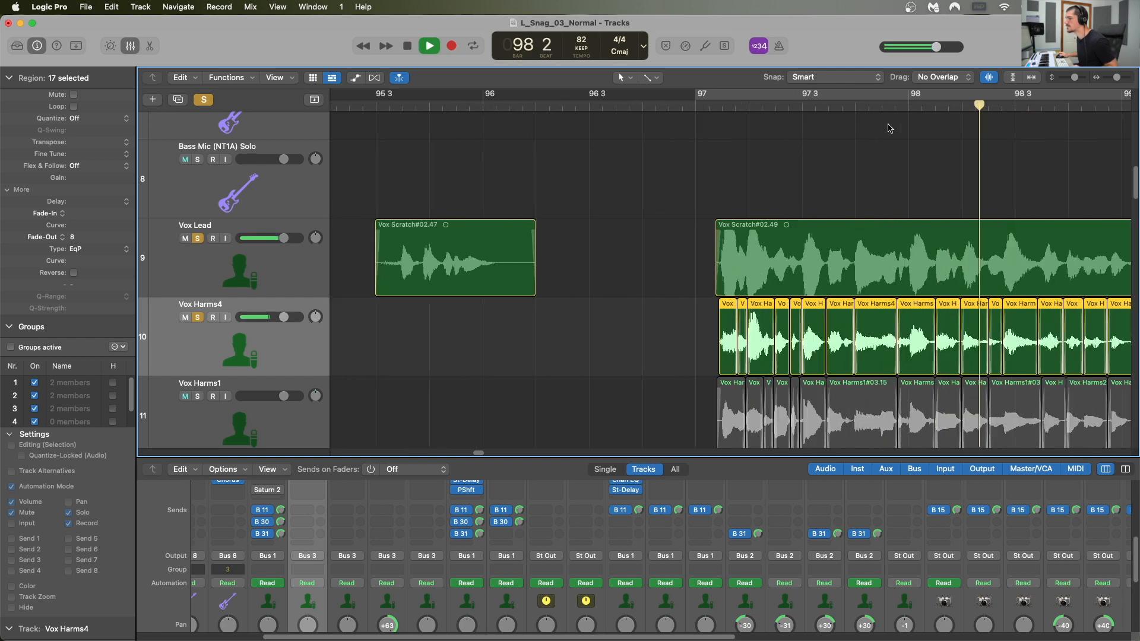
{"action": "scroll", "coordinate": [518, 168], "scroll_direction": "left", "scroll_amount": 3}
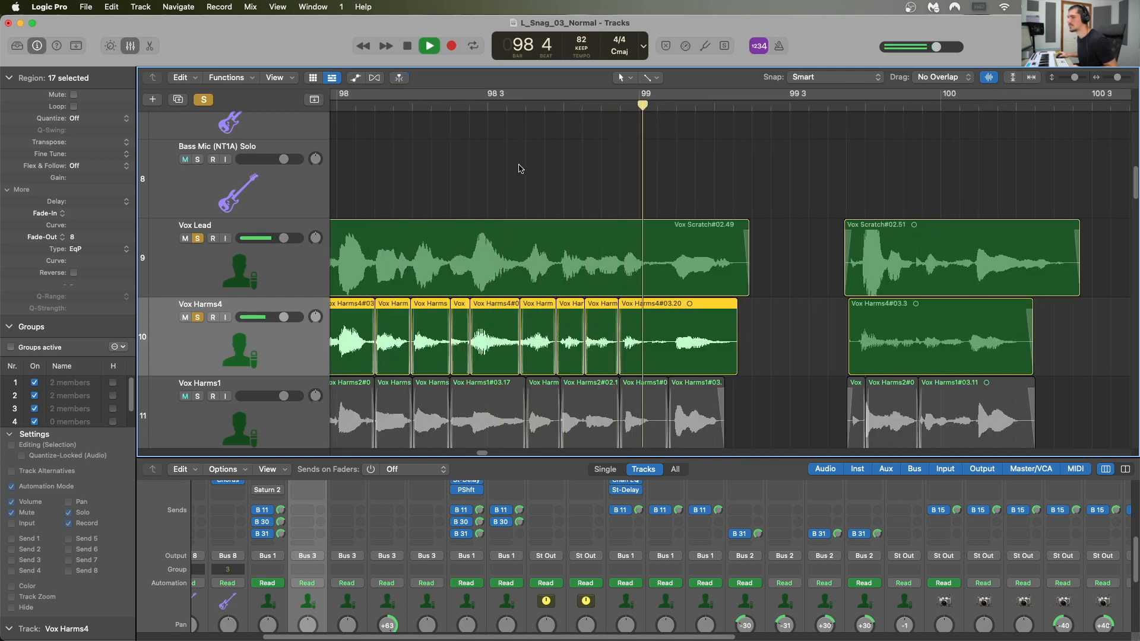
{"action": "key", "text": "super+Left"}
{"action": "key", "text": "super+Left"}
{"action": "key", "text": "space"}
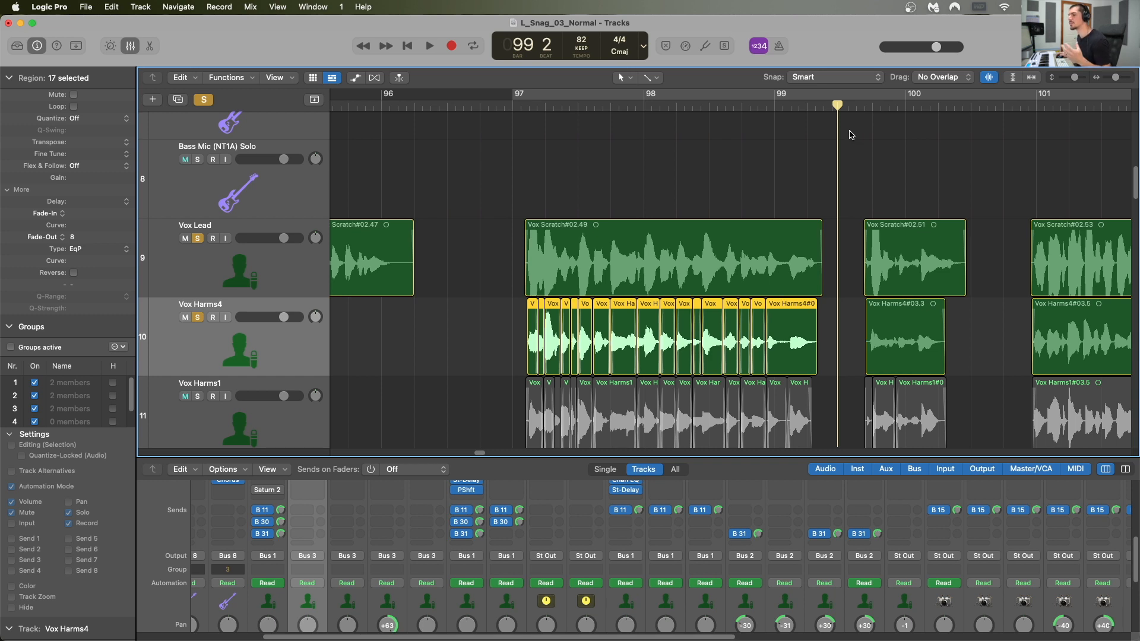
- Duplicate the Vox Harms4 track and place an unedited full-length copy of the phrase at bar 97 on it
{"action": "left_click", "coordinate": [514, 106]}
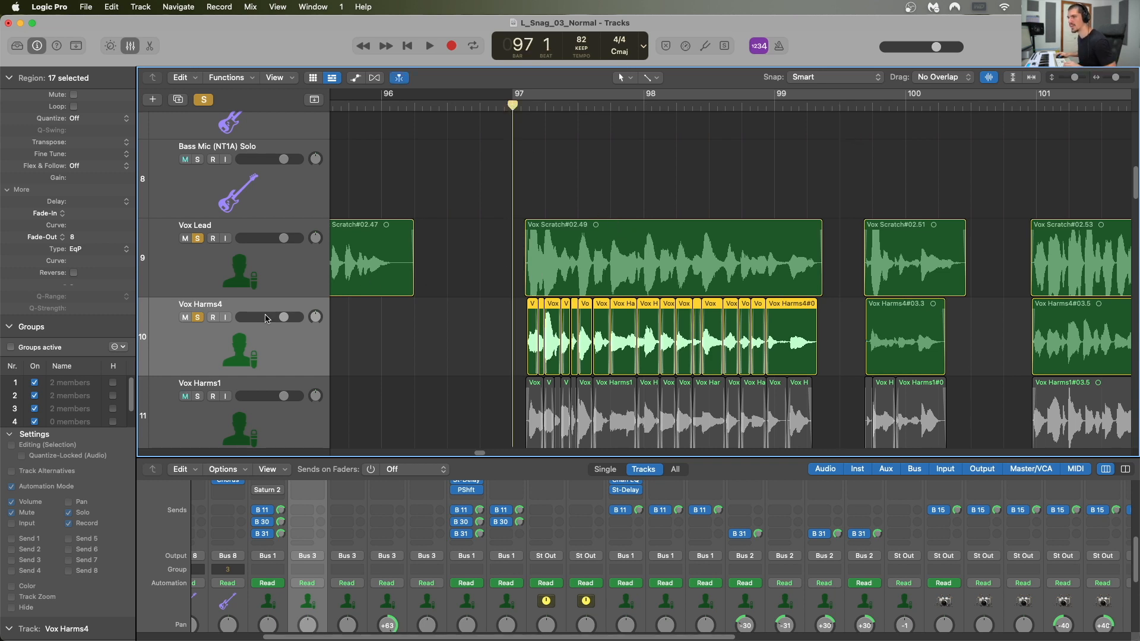
{"action": "left_click", "coordinate": [291, 363]}
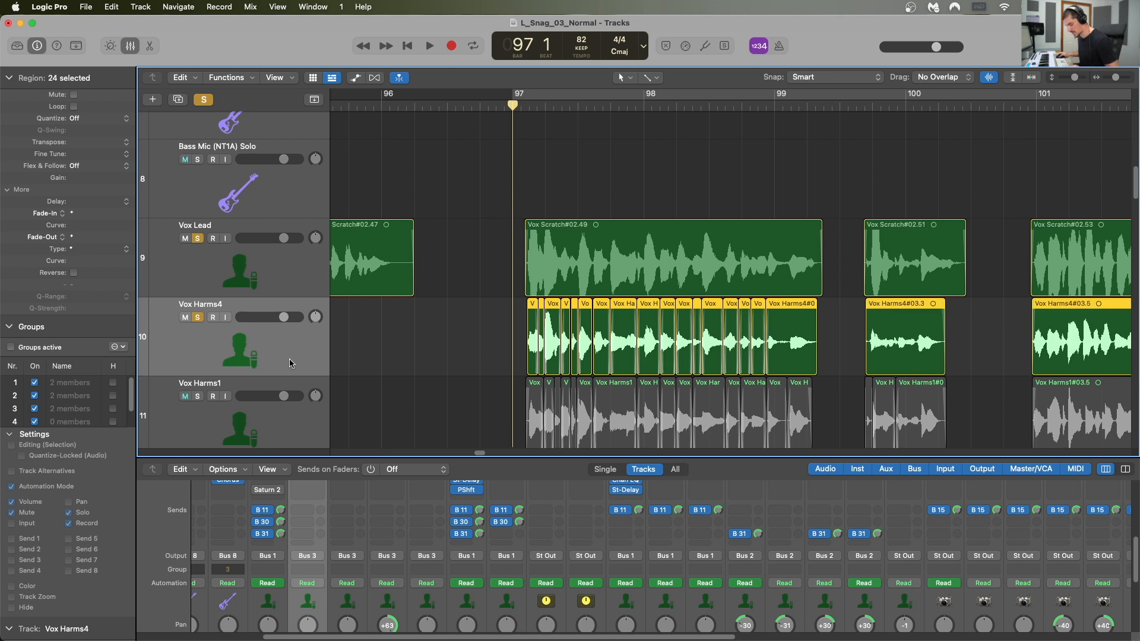
{"action": "key", "text": "super+d"}
{"action": "left_click_drag", "start_coordinate": [535, 342], "coordinate": [833, 424]}
- Take the edited Vox Harms4 track out of solo and play the unedited copy with the lead from bar 97 into 99
{"action": "left_click", "coordinate": [199, 308]}
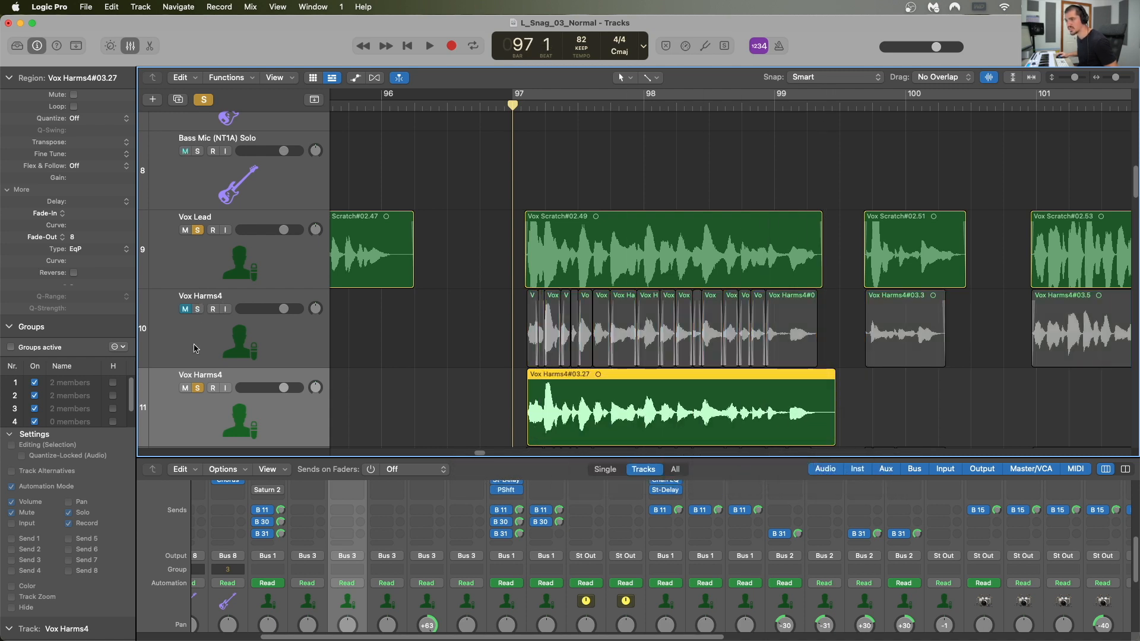
{"action": "scroll", "coordinate": [213, 308], "scroll_direction": "down", "scroll_amount": 1}
{"action": "key", "text": "space"}
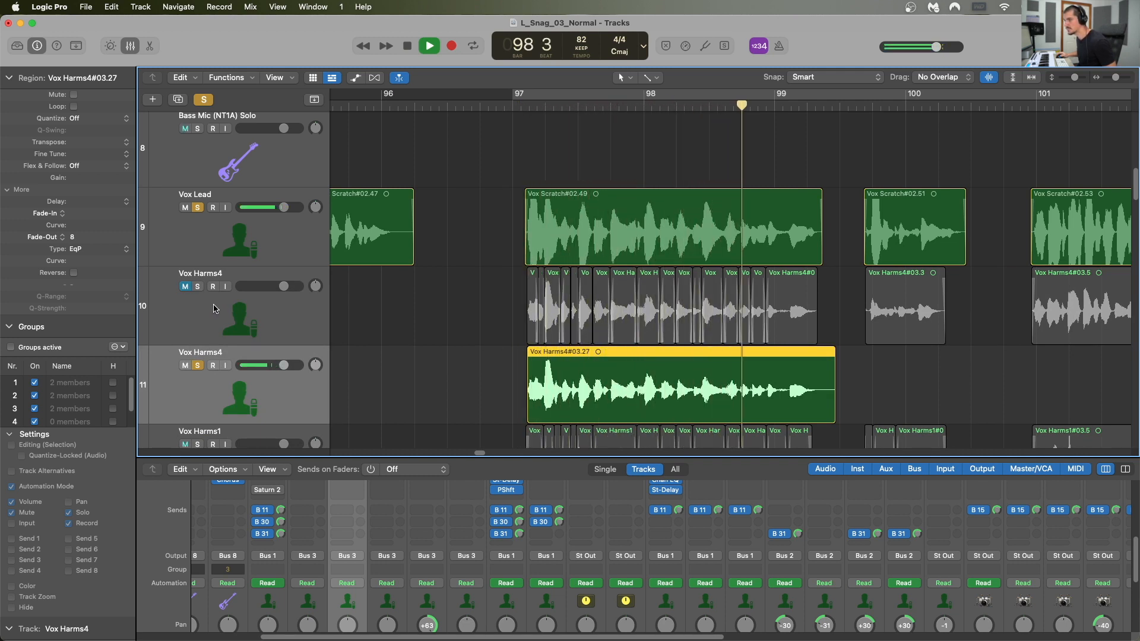
{"action": "key", "text": "space"}
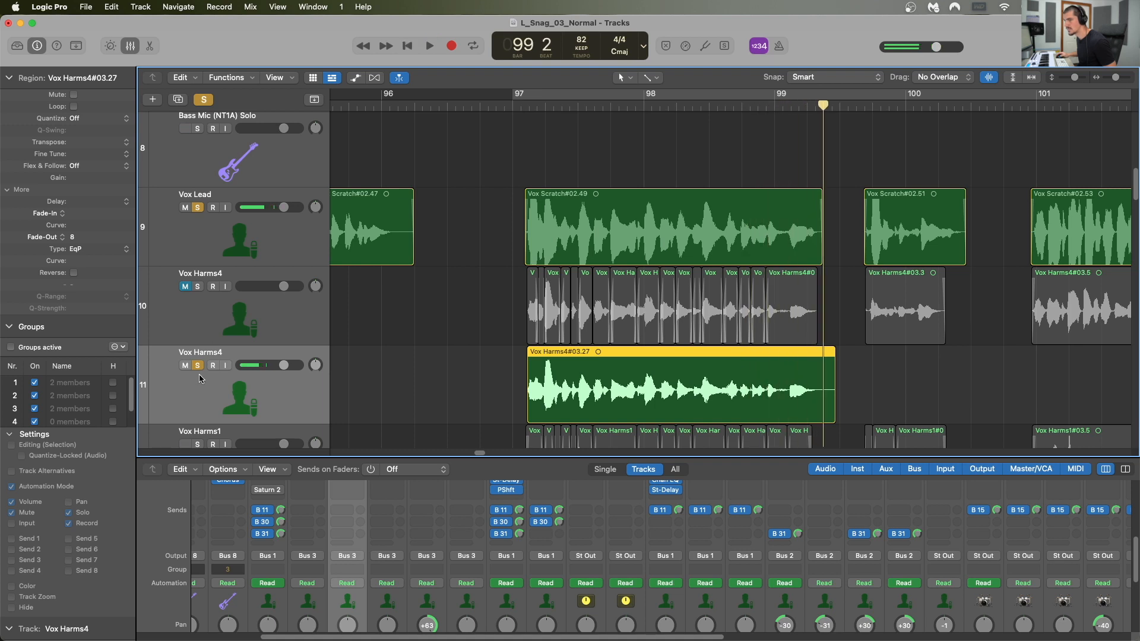
- Switch the solo from the unedited copy to the edited Vox Harms4 and play it with the lead from bar 97
{"action": "left_click", "coordinate": [197, 366]}
{"action": "left_click", "coordinate": [198, 287]}
{"action": "left_click", "coordinate": [512, 105]}
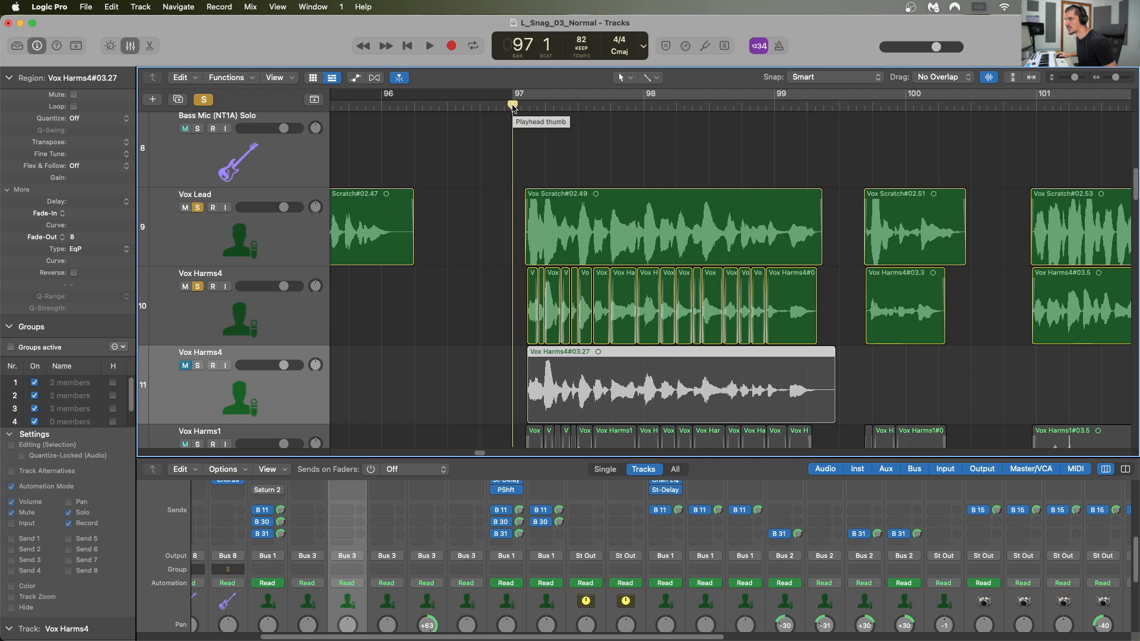
{"action": "key", "text": "space"}
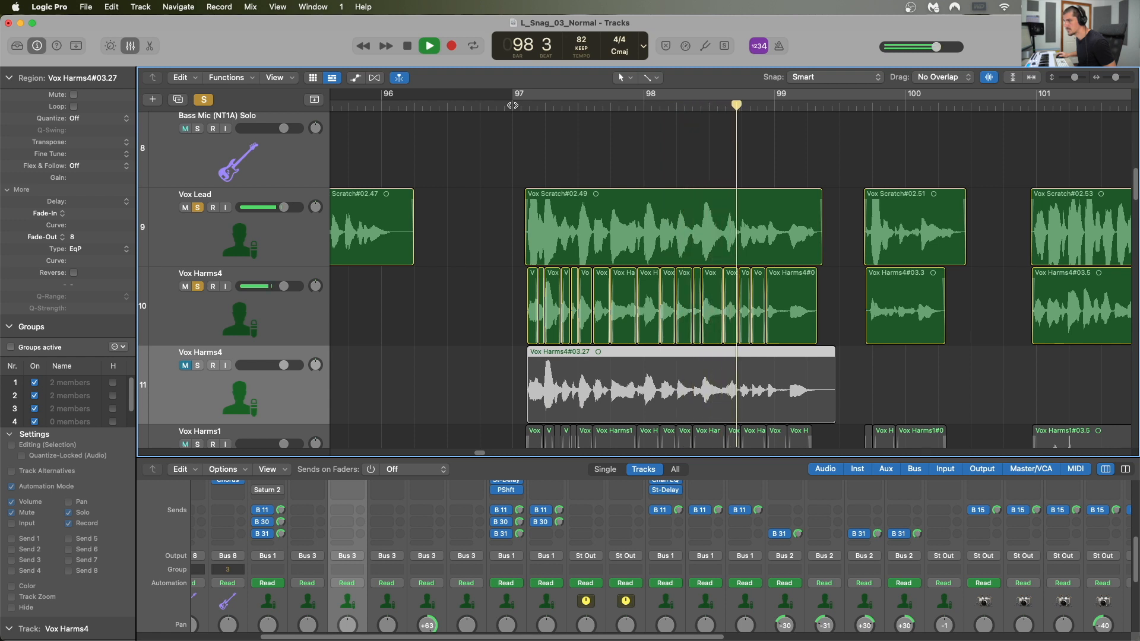
{"action": "key", "text": "space"}
- Delete the duplicate Vox Harms4 track that holds the unedited phrase
{"action": "key", "text": "super+Up"}
{"action": "key", "text": "super+Up"}
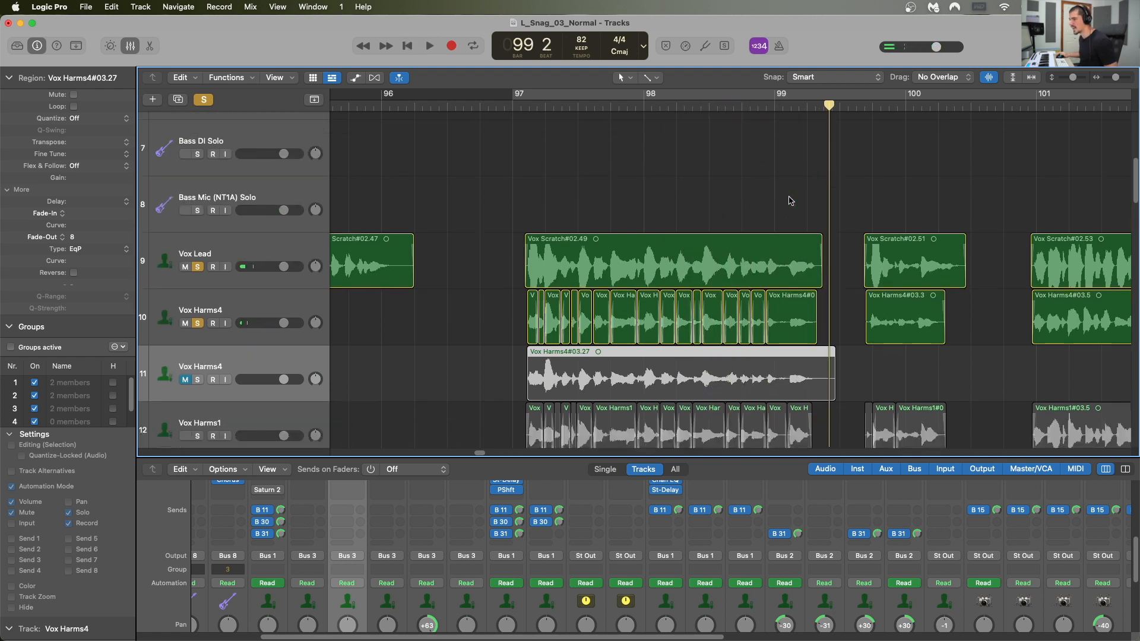
{"action": "key", "text": "super+Up"}
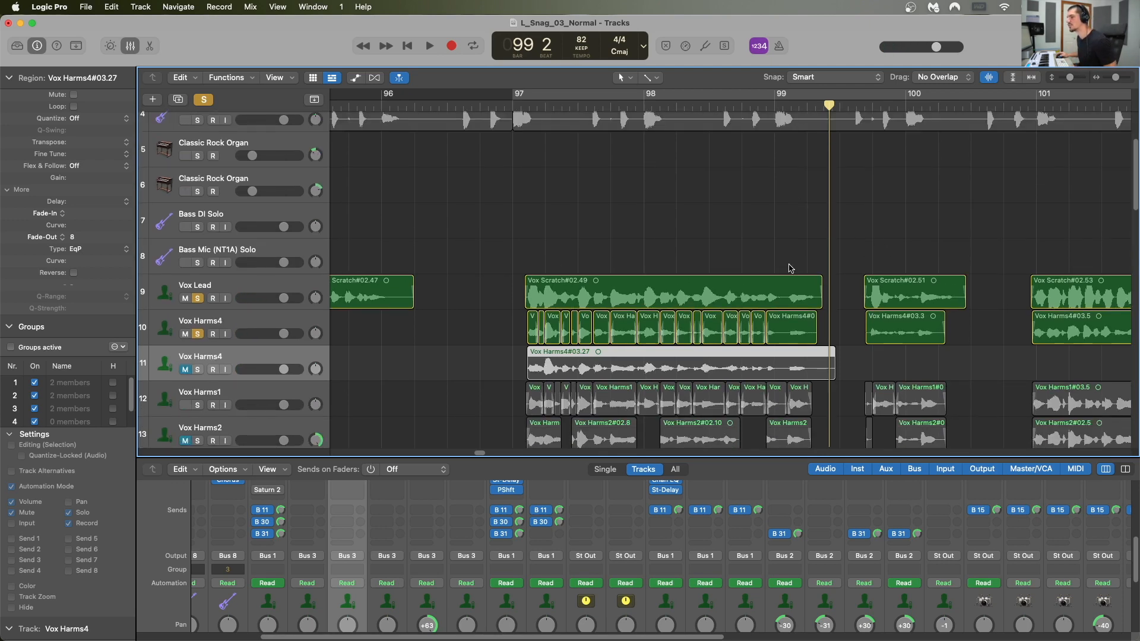
{"action": "scroll", "coordinate": [790, 269], "scroll_direction": "left", "scroll_amount": 2}
{"action": "scroll", "coordinate": [790, 269], "scroll_direction": "left", "scroll_amount": 4}
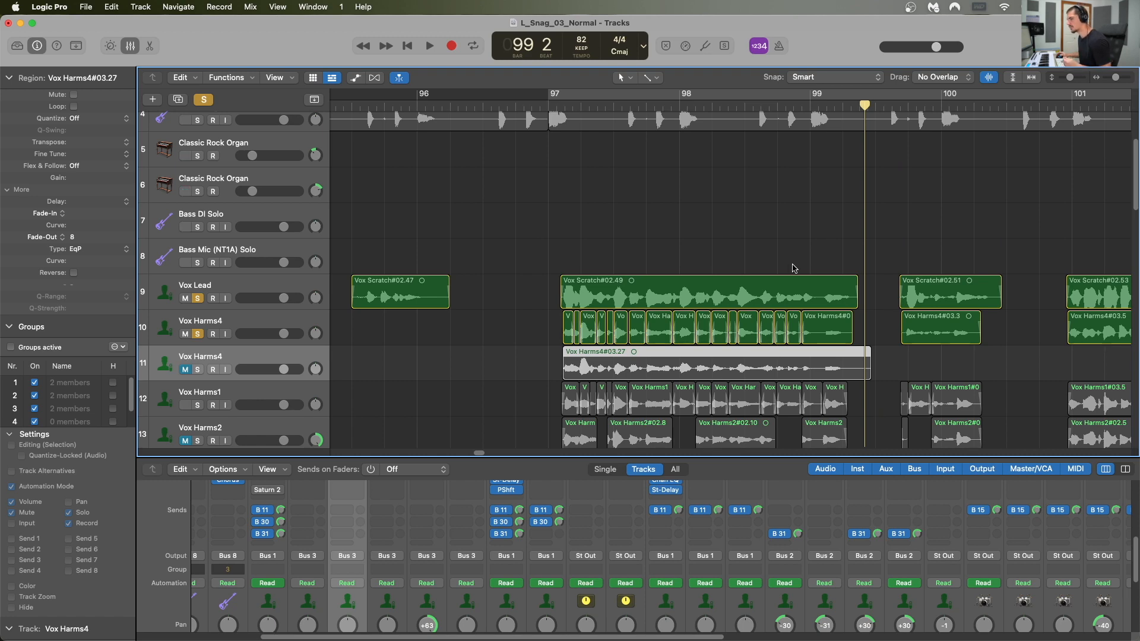
{"action": "scroll", "coordinate": [800, 260], "scroll_direction": "up", "scroll_amount": 5}
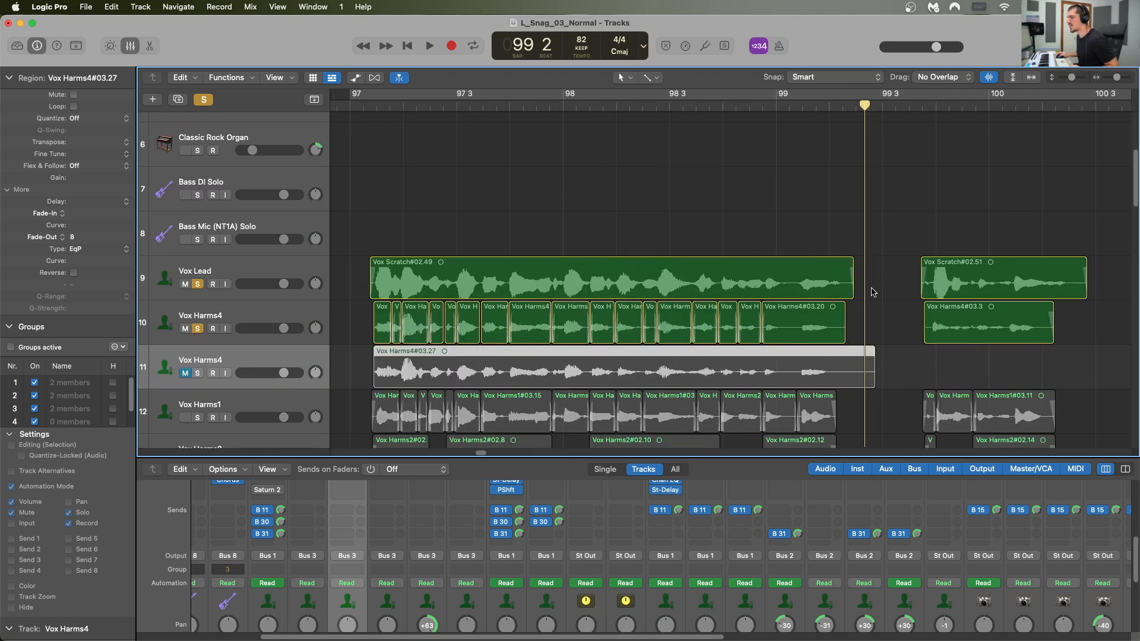
{"action": "left_click", "coordinate": [862, 319]}
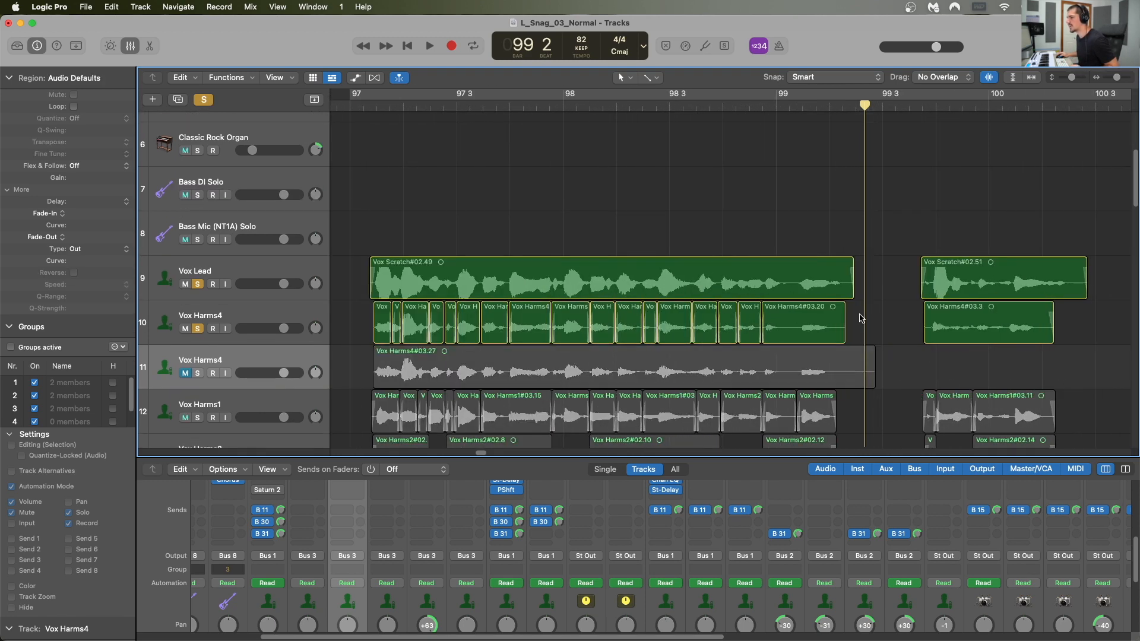
{"action": "left_click", "coordinate": [243, 355]}
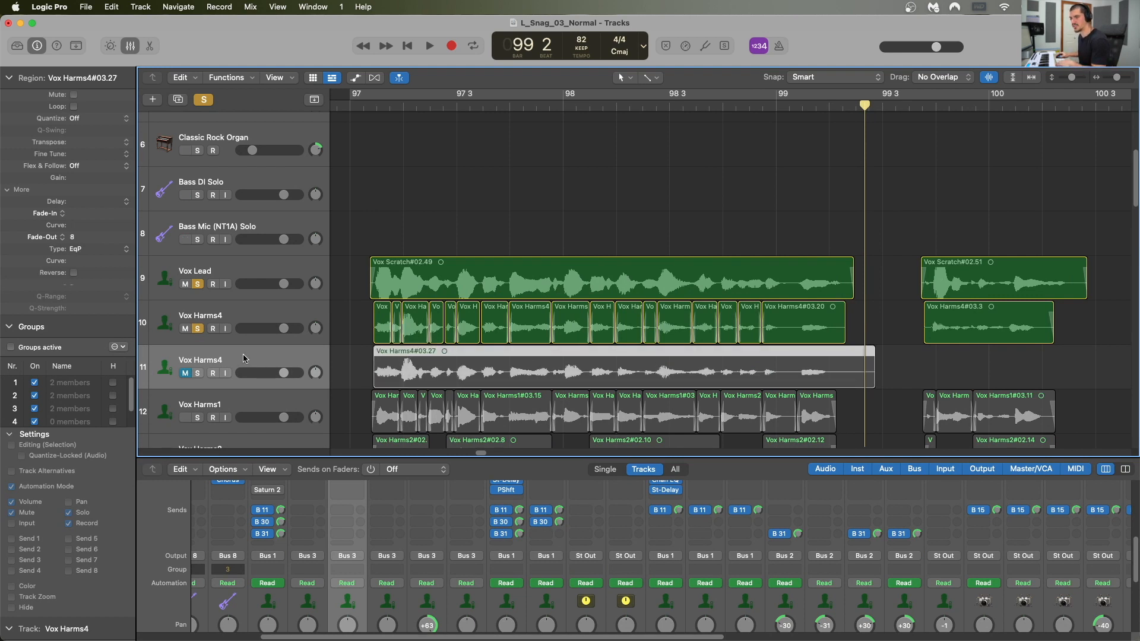
{"action": "key", "text": "super+BackSpace"}
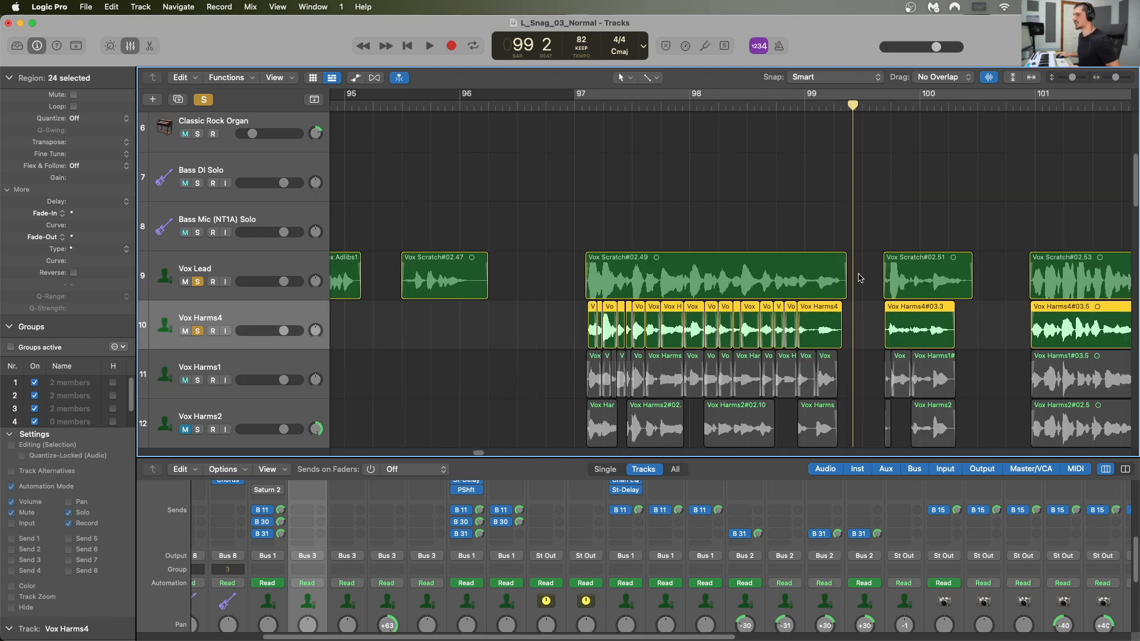
- Move the Vox Harms4 track below Vox Harms3 in the track order
{"action": "key", "text": "super+Right"}
{"action": "key", "text": "super+Right"}
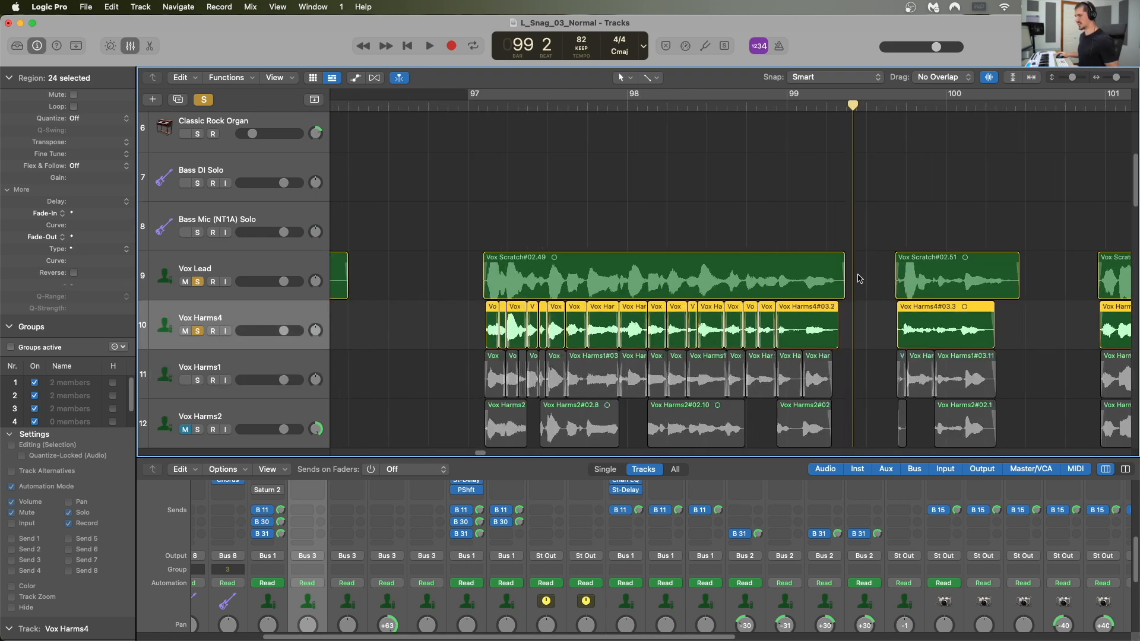
{"action": "key", "text": "super+Right"}
{"action": "key", "text": "super+Right"}
{"action": "scroll", "coordinate": [806, 257], "scroll_direction": "left", "scroll_amount": 3}
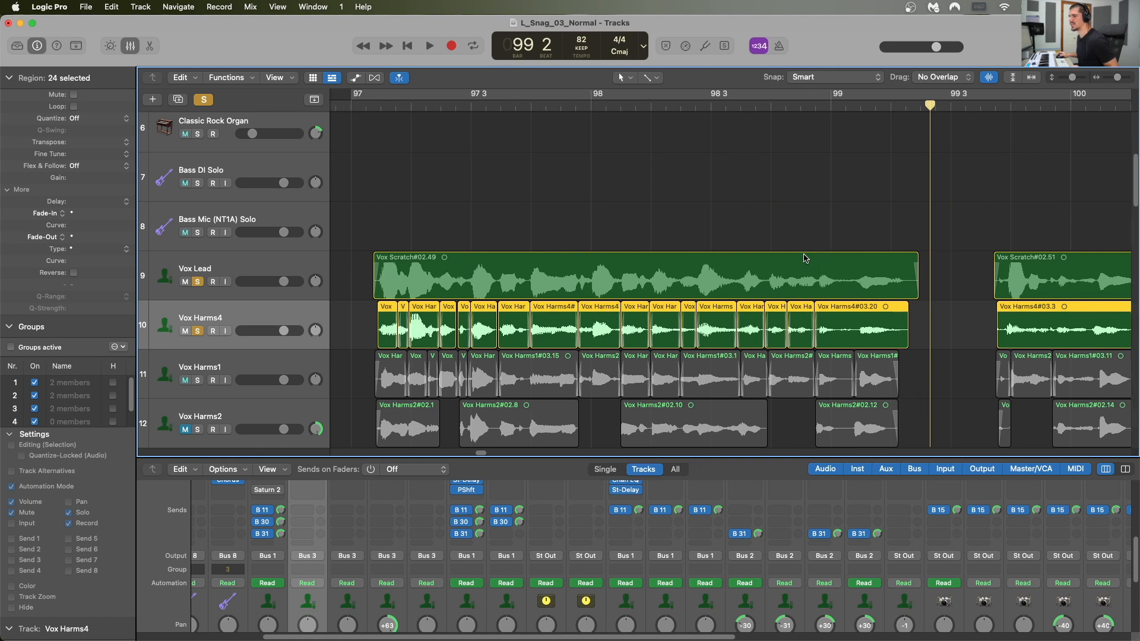
{"action": "scroll", "coordinate": [805, 257], "scroll_direction": "left", "scroll_amount": 2}
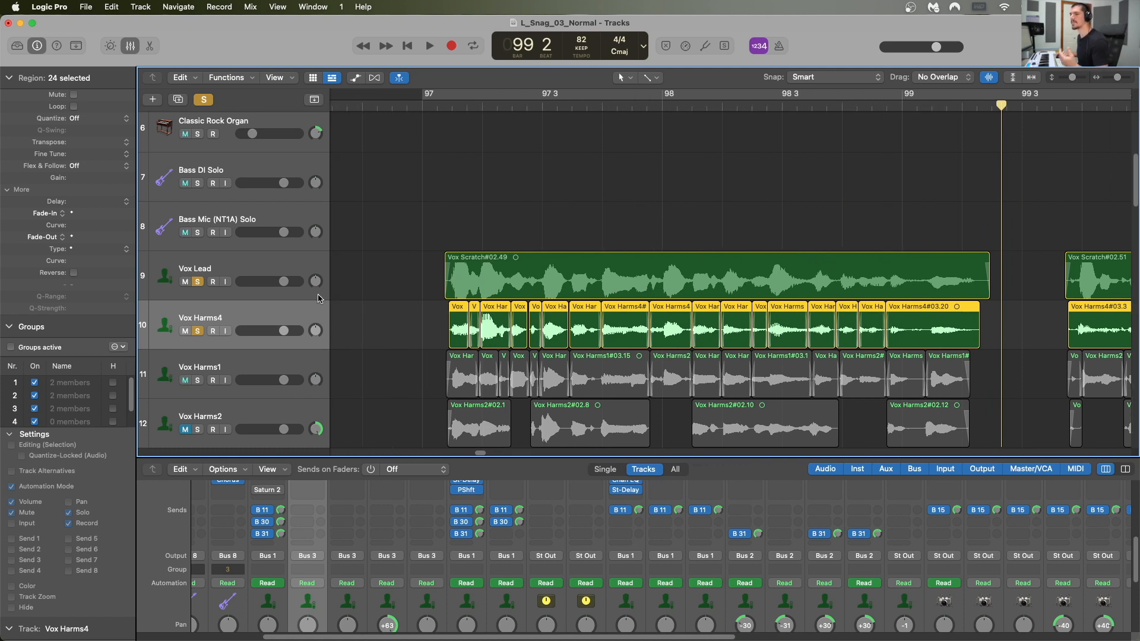
{"action": "scroll", "coordinate": [219, 322], "scroll_direction": "down", "scroll_amount": 2}
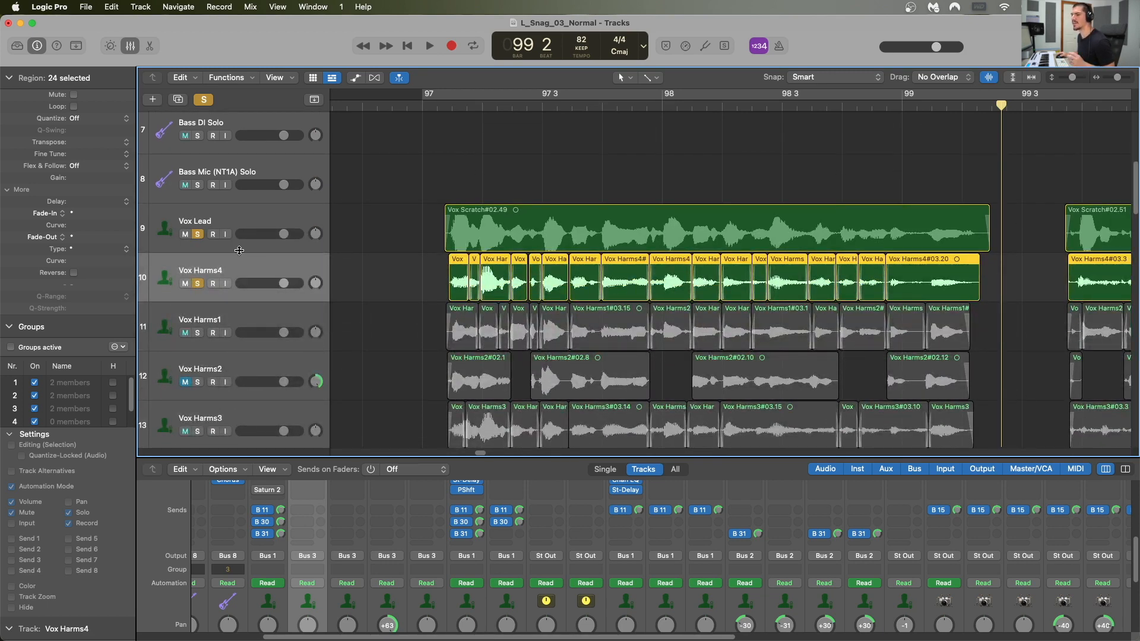
{"action": "scroll", "coordinate": [236, 242], "scroll_direction": "down", "scroll_amount": 1}
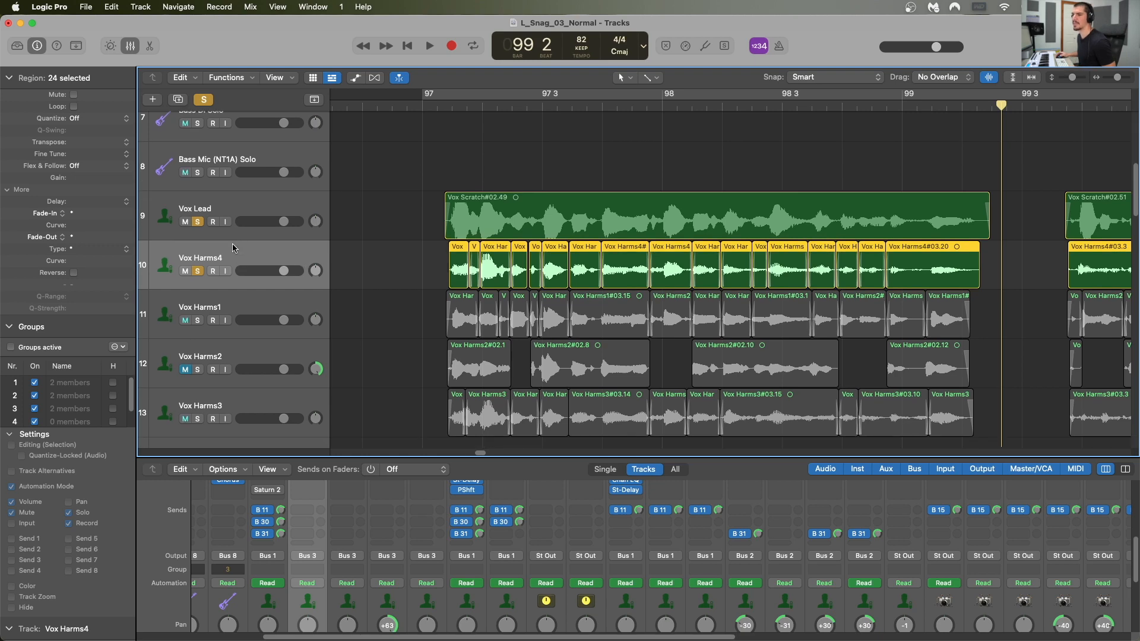
{"action": "left_click_drag", "start_coordinate": [233, 256], "coordinate": [247, 414]}
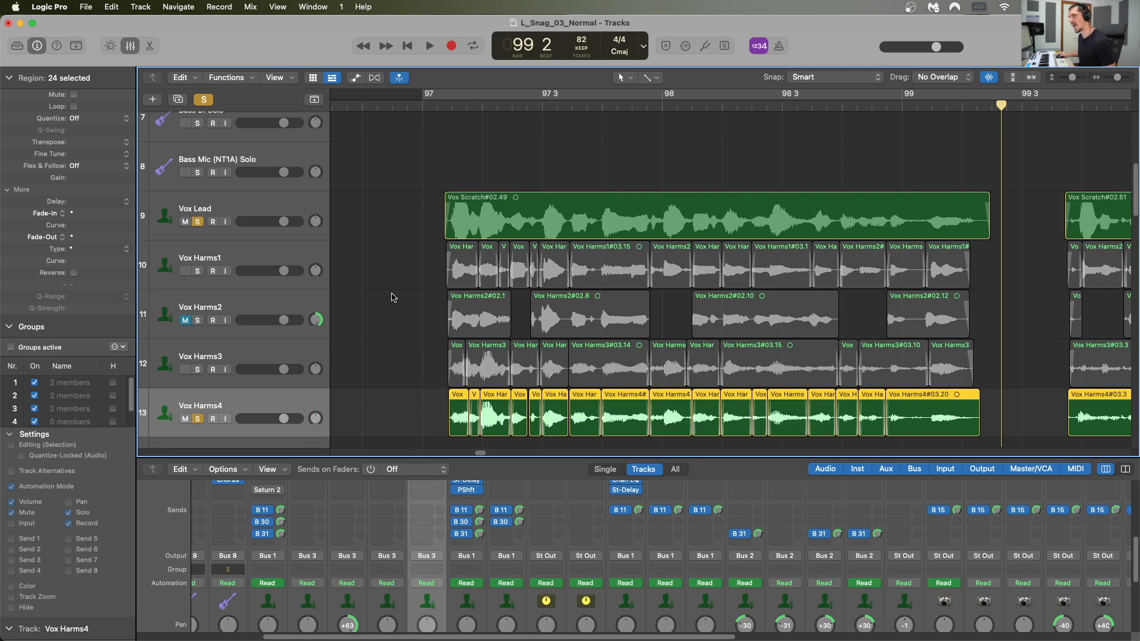
- Enlarge the mixer and pan Vox Harms3 to -37 and Vox Harms4 to +36
{"action": "left_click_drag", "start_coordinate": [362, 458], "coordinate": [380, 208]}
{"action": "scroll", "coordinate": [427, 557], "scroll_direction": "down", "scroll_amount": 2}
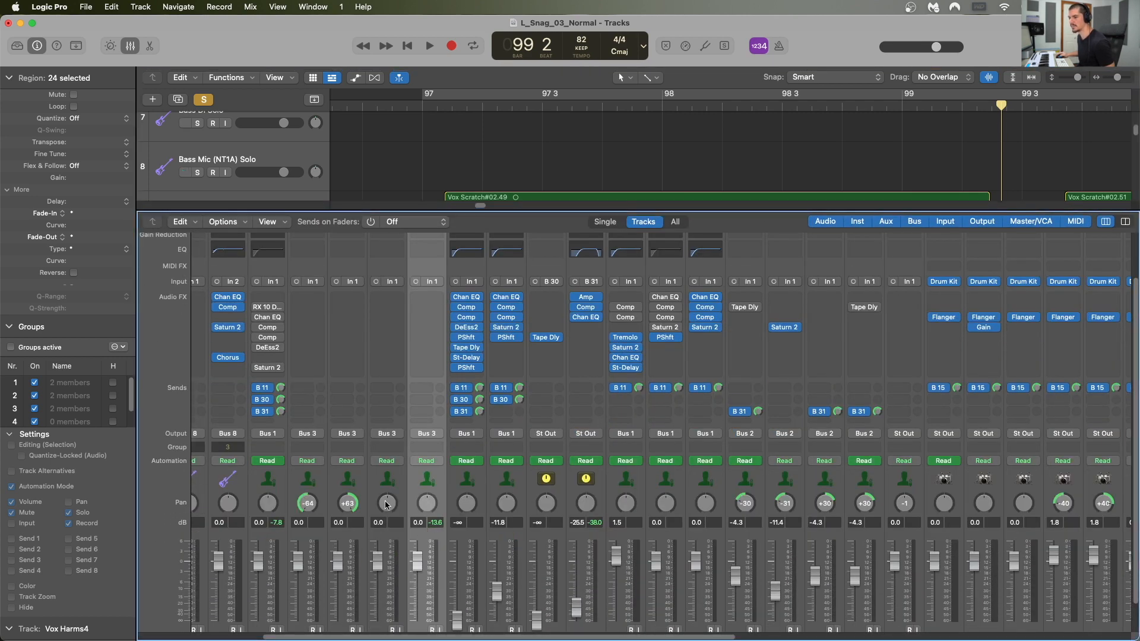
{"action": "left_click_drag", "start_coordinate": [388, 503], "coordinate": [388, 518]}
- Select the Vox Harms1 to Vox Harms4 channels together and solo them all
{"action": "left_click", "coordinate": [321, 488], "text": "shift"}
{"action": "scroll", "coordinate": [315, 535], "scroll_direction": "down", "scroll_amount": 5}
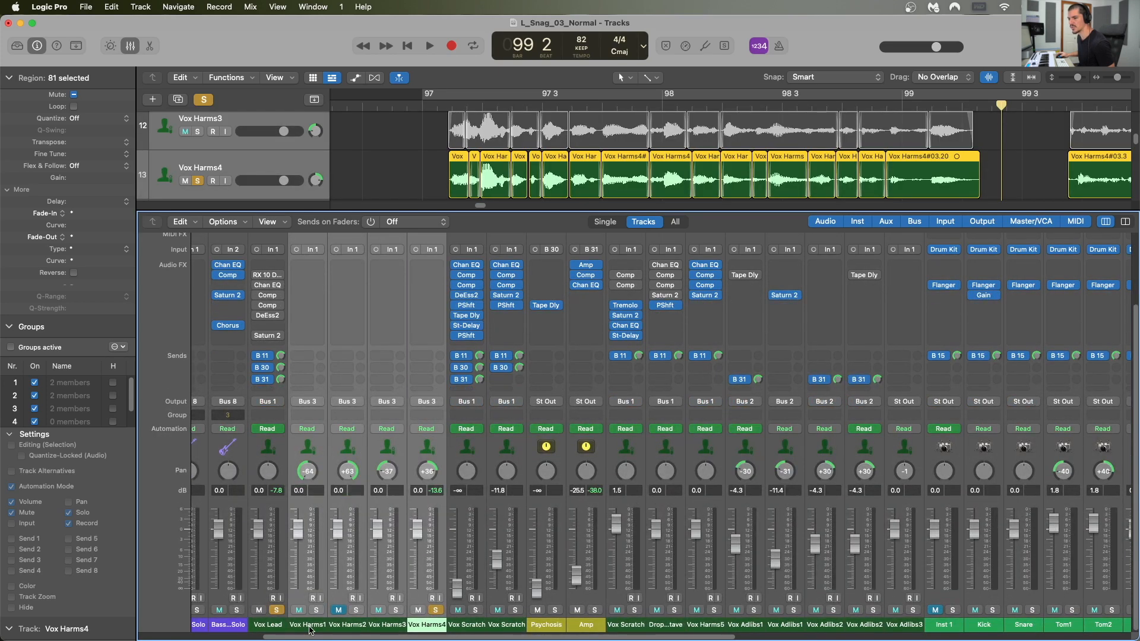
{"action": "left_click", "coordinate": [397, 612]}
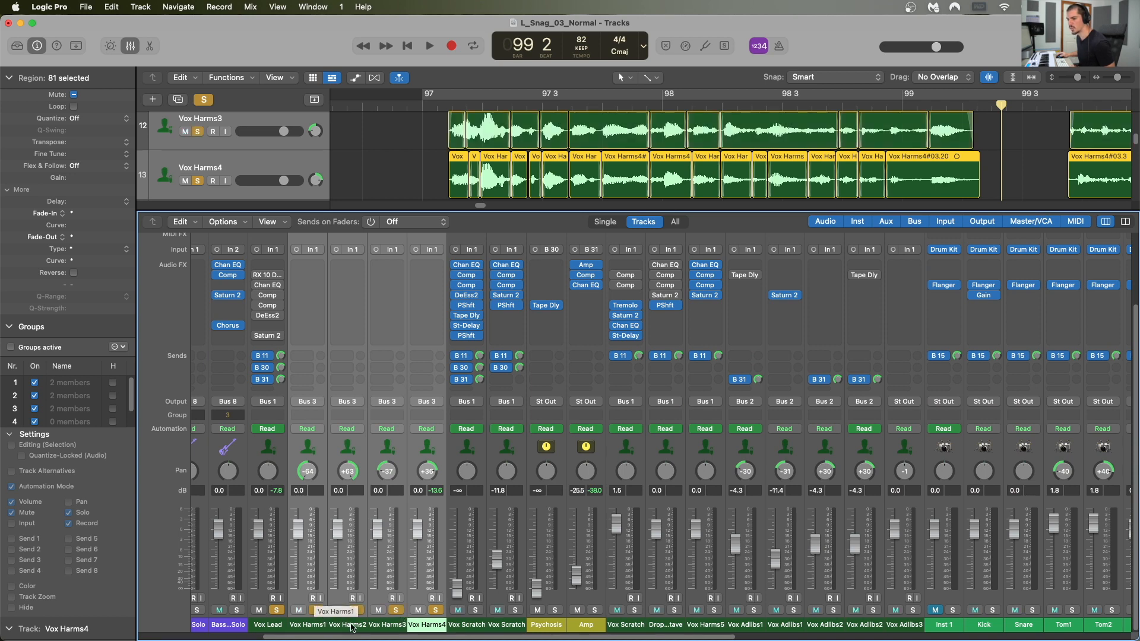
- Insert the mono Synchro Arts VocAlign Ultra AU plug-in on the first effect slot of all four selected harmony channels
{"action": "scroll", "coordinate": [380, 505], "scroll_direction": "up", "scroll_amount": 3}
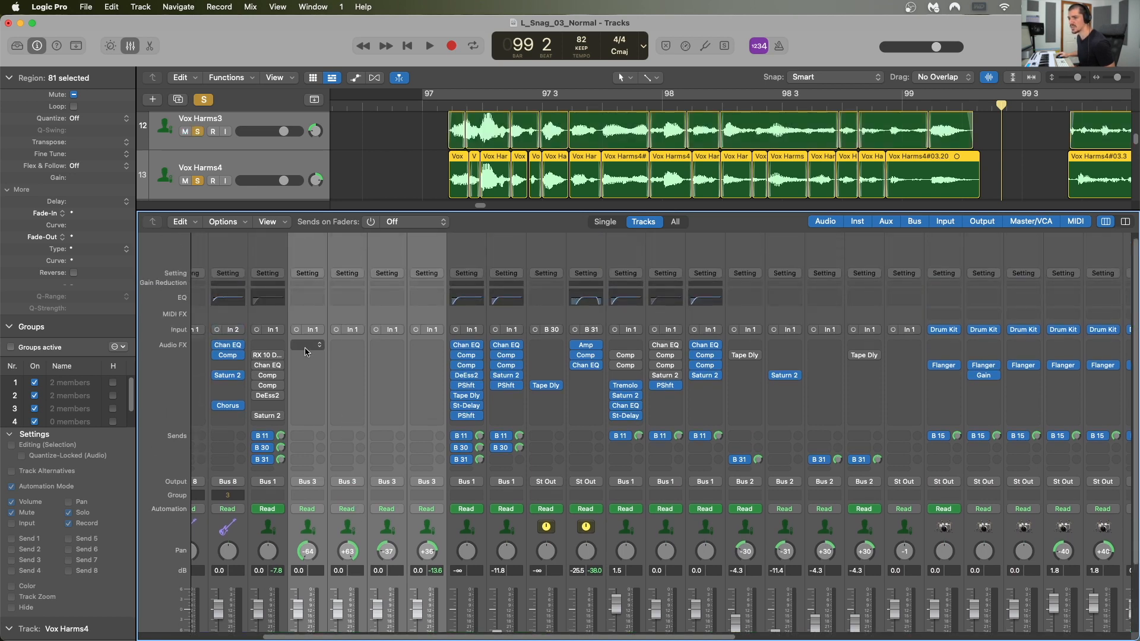
{"action": "left_click", "coordinate": [306, 346]}
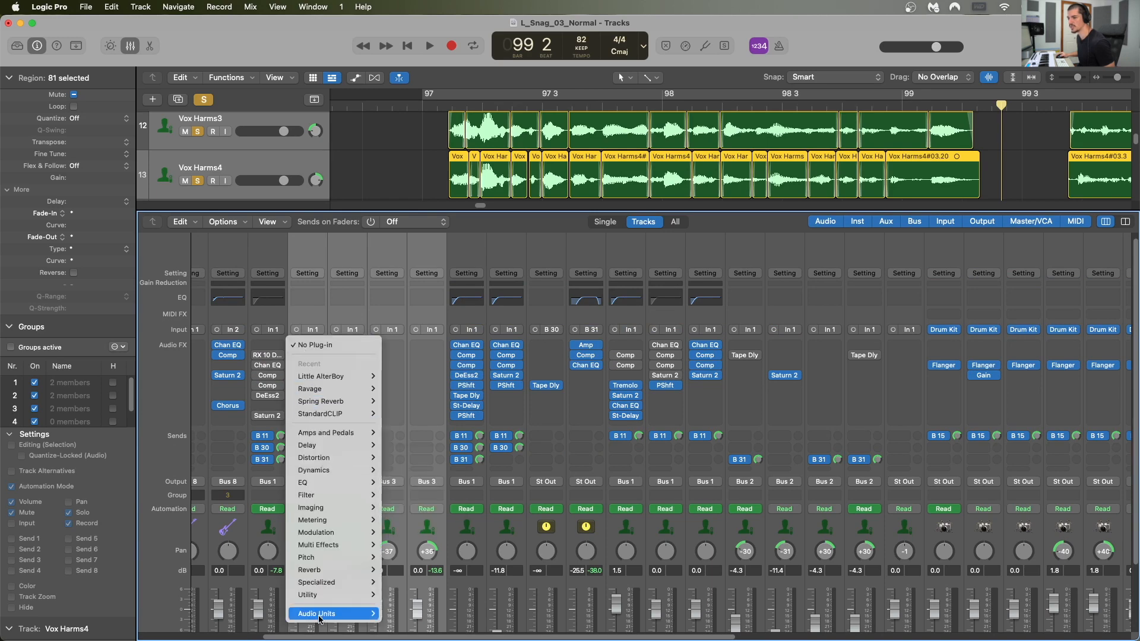
{"action": "mouse_move", "coordinate": [320, 617]}
{"action": "scroll", "coordinate": [434, 599], "scroll_direction": "down", "scroll_amount": 5}
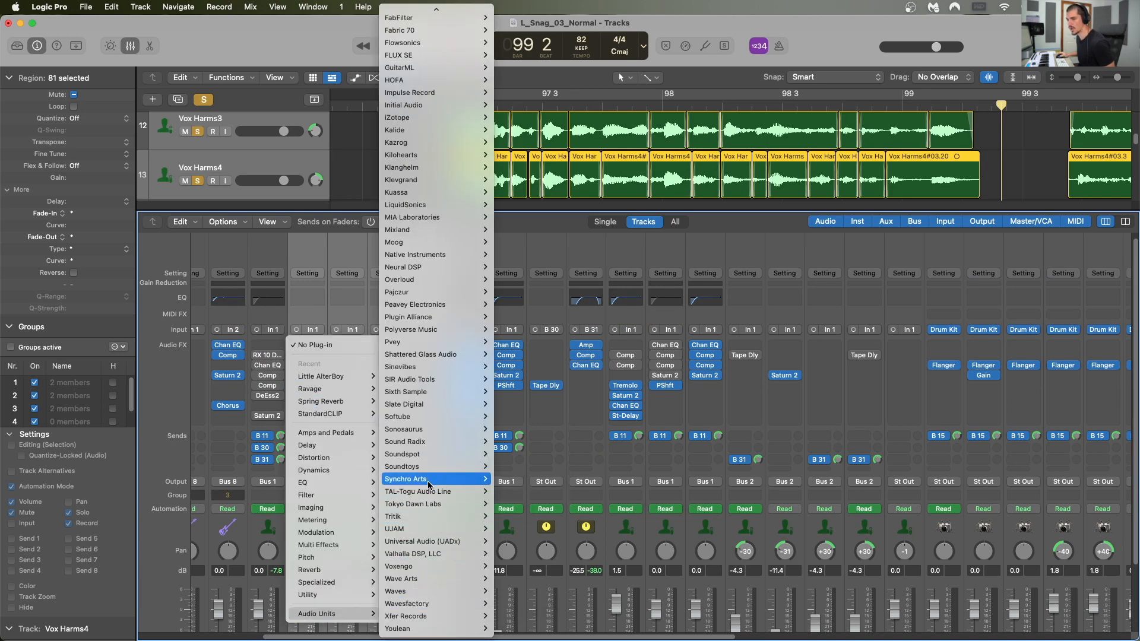
{"action": "mouse_move", "coordinate": [443, 484]}
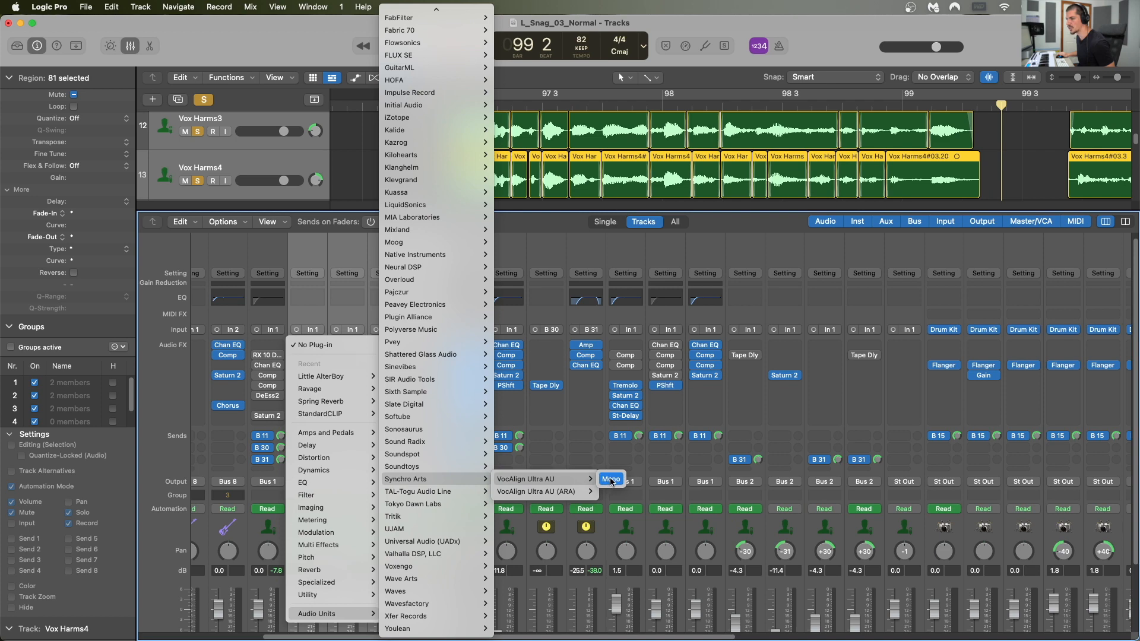
{"action": "left_click", "coordinate": [611, 479]}
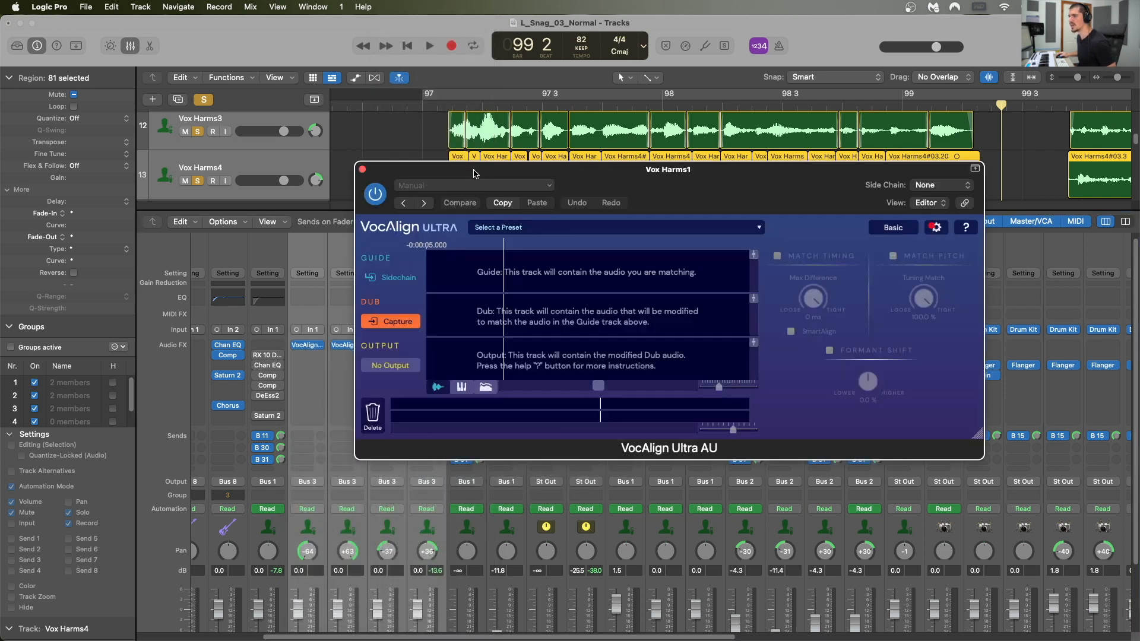
- Move the VocAlign Ultra window aside so the timeline and the harmony channels are uncovered
{"action": "left_click_drag", "start_coordinate": [691, 288], "coordinate": [622, 271]}
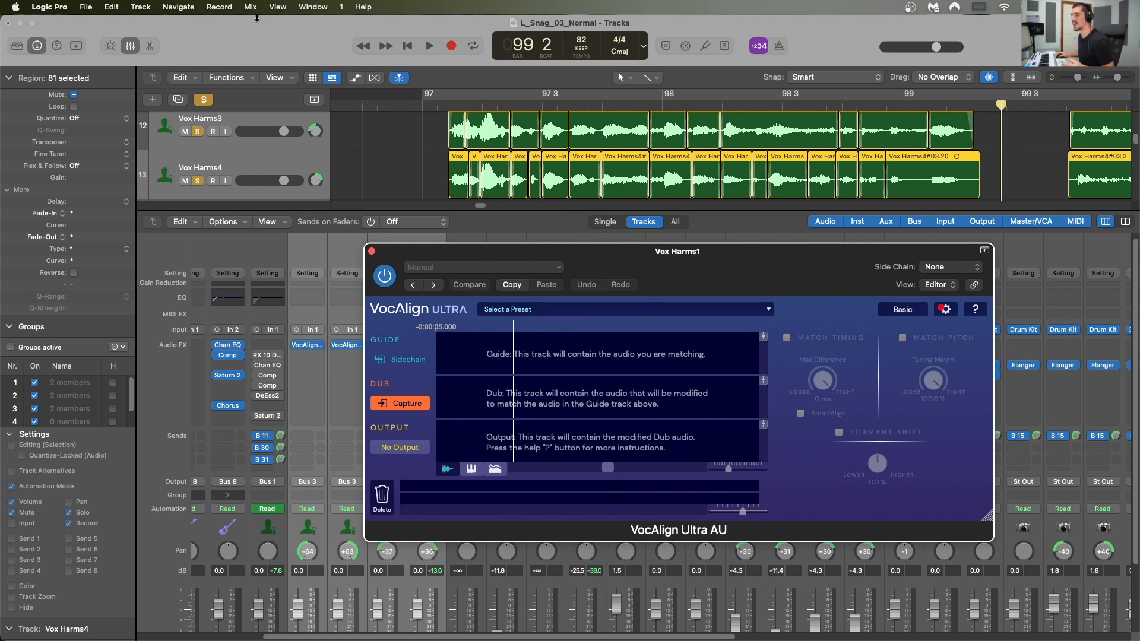
{"action": "left_click", "coordinate": [267, 47]}
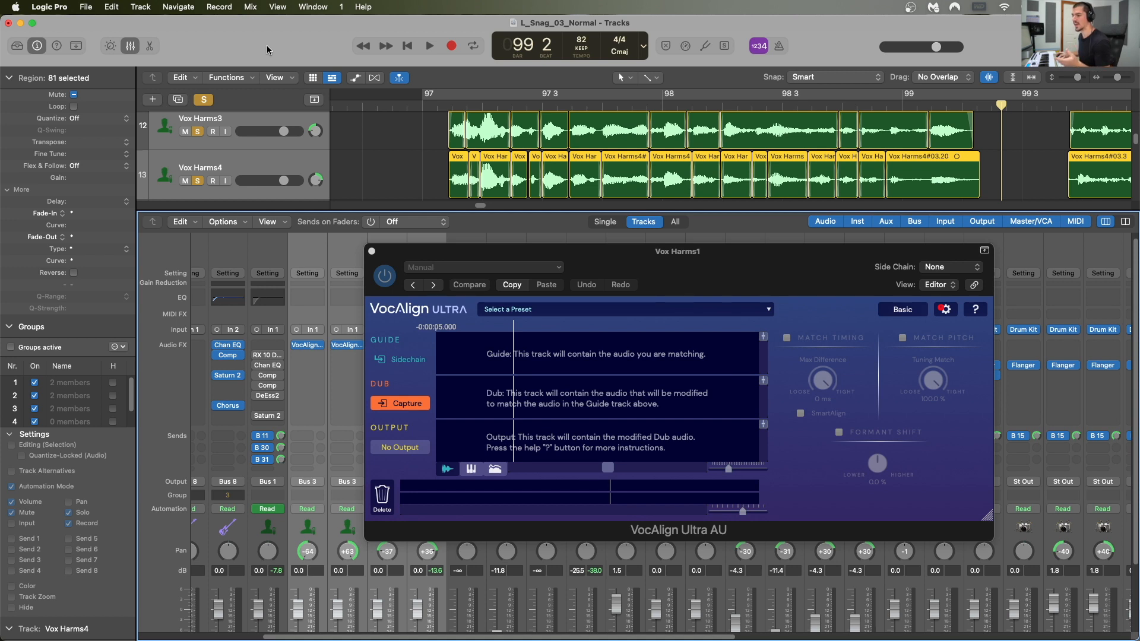
{"action": "left_click", "coordinate": [633, 268]}
{"action": "left_click_drag", "start_coordinate": [634, 268], "coordinate": [744, 267]}
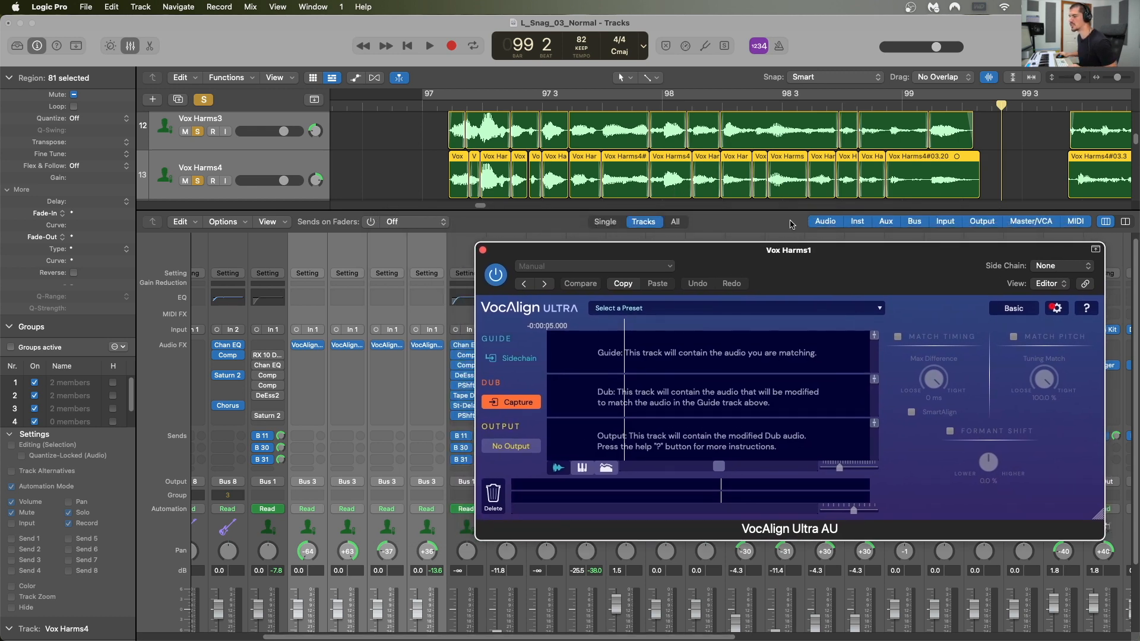
- Turn on cycling from bar 97 to 105 and shrink the track view to fit the harmony phrases
{"action": "scroll", "coordinate": [799, 170], "scroll_direction": "down", "scroll_amount": 8}
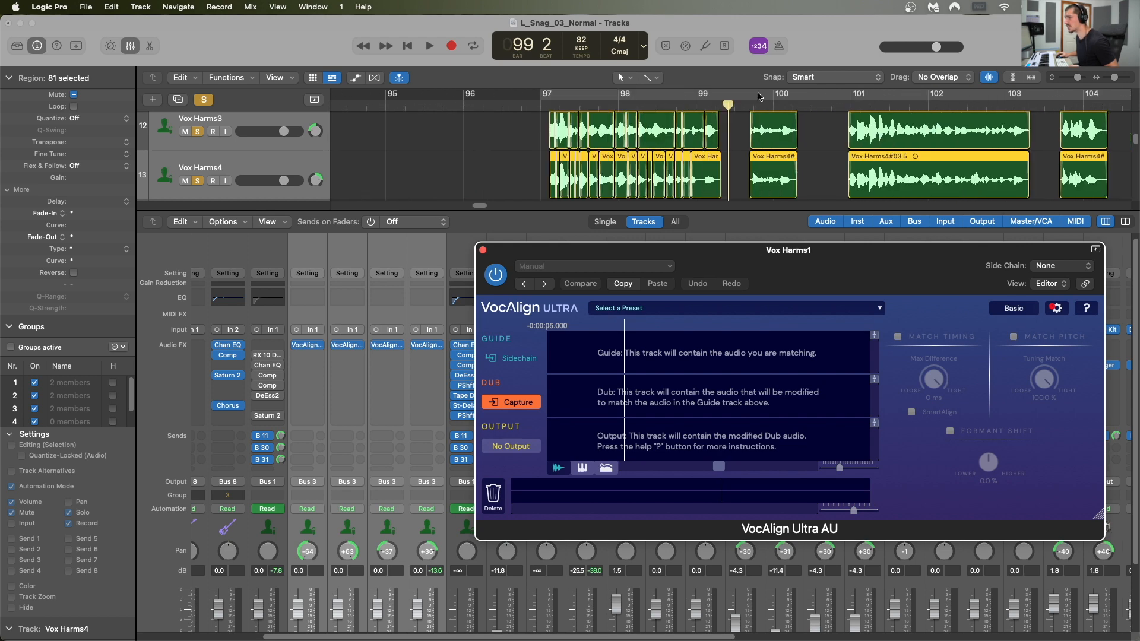
{"action": "left_click", "coordinate": [759, 98]}
{"action": "scroll", "coordinate": [737, 161], "scroll_direction": "down", "scroll_amount": 4}
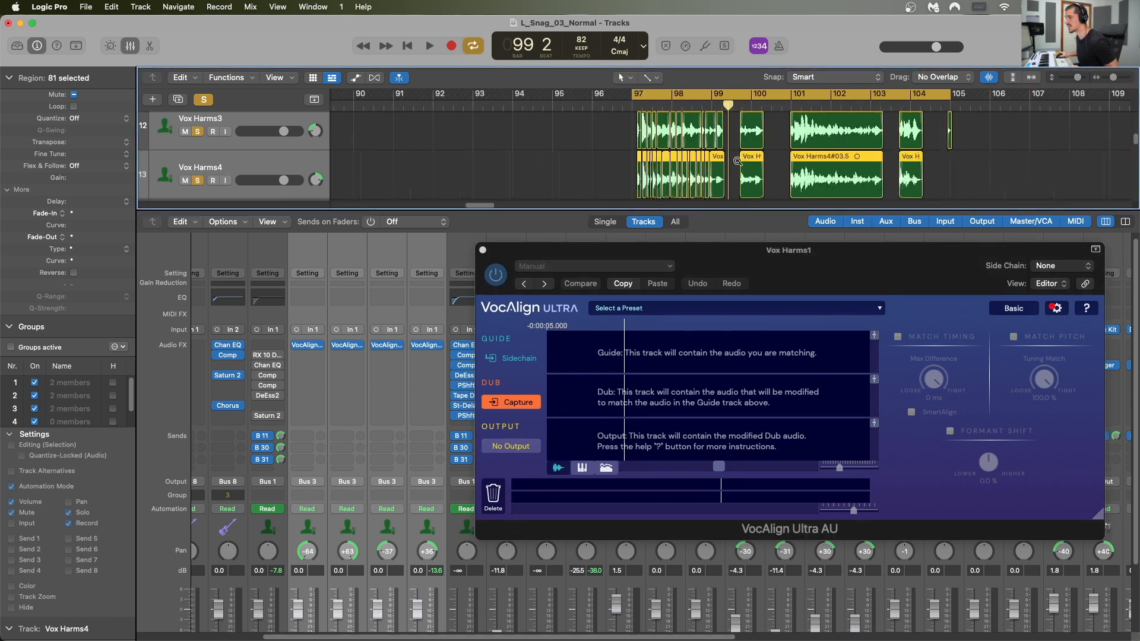
{"action": "scroll", "coordinate": [737, 161], "scroll_direction": "down", "scroll_amount": 4}
{"action": "scroll", "coordinate": [737, 161], "scroll_direction": "down", "scroll_amount": 2}
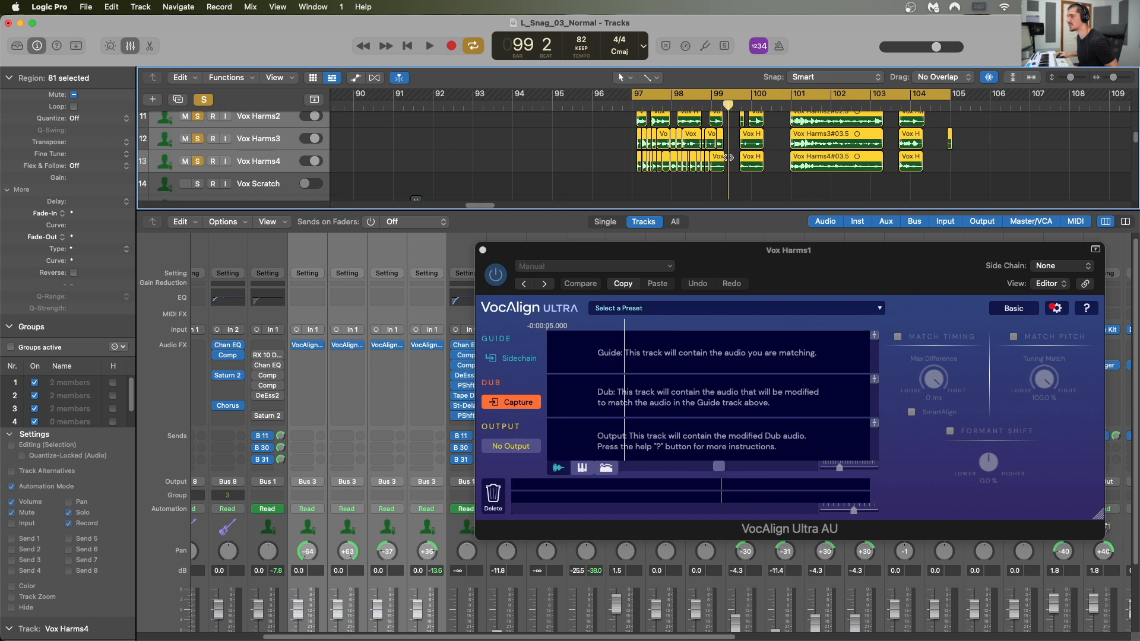
{"action": "scroll", "coordinate": [731, 154], "scroll_direction": "up", "scroll_amount": 3}
{"action": "scroll", "coordinate": [685, 175], "scroll_direction": "down", "scroll_amount": 2}
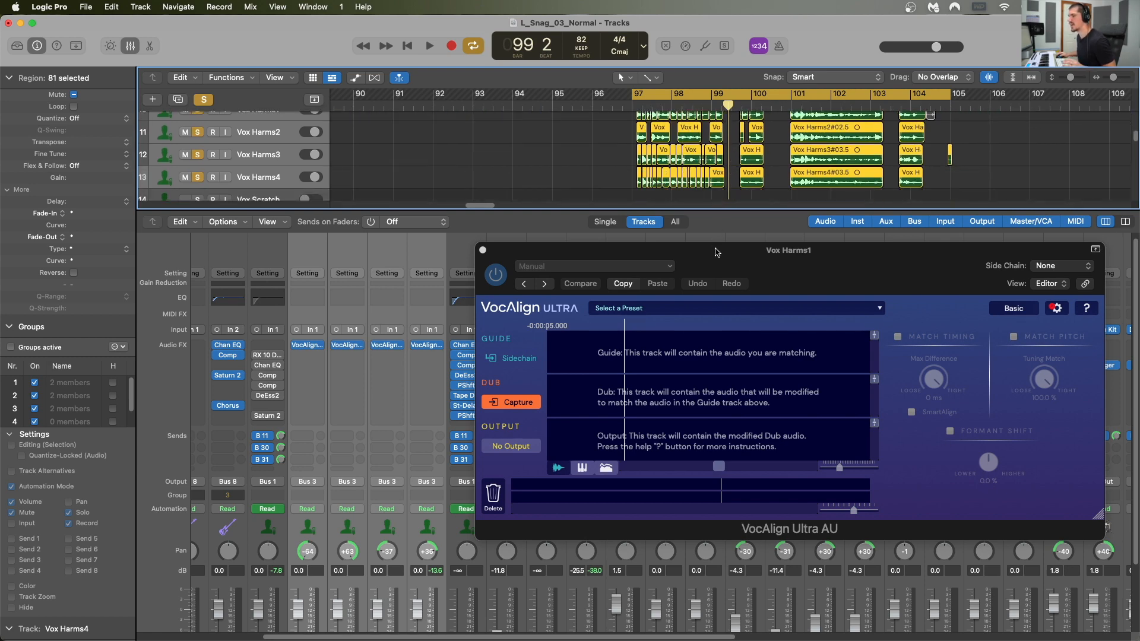
- Arm capture in the Vox Harms1 VocAlign Ultra and set its side chain to the Vox Lead (Audio 26) track
{"action": "left_click_drag", "start_coordinate": [717, 257], "coordinate": [698, 238]}
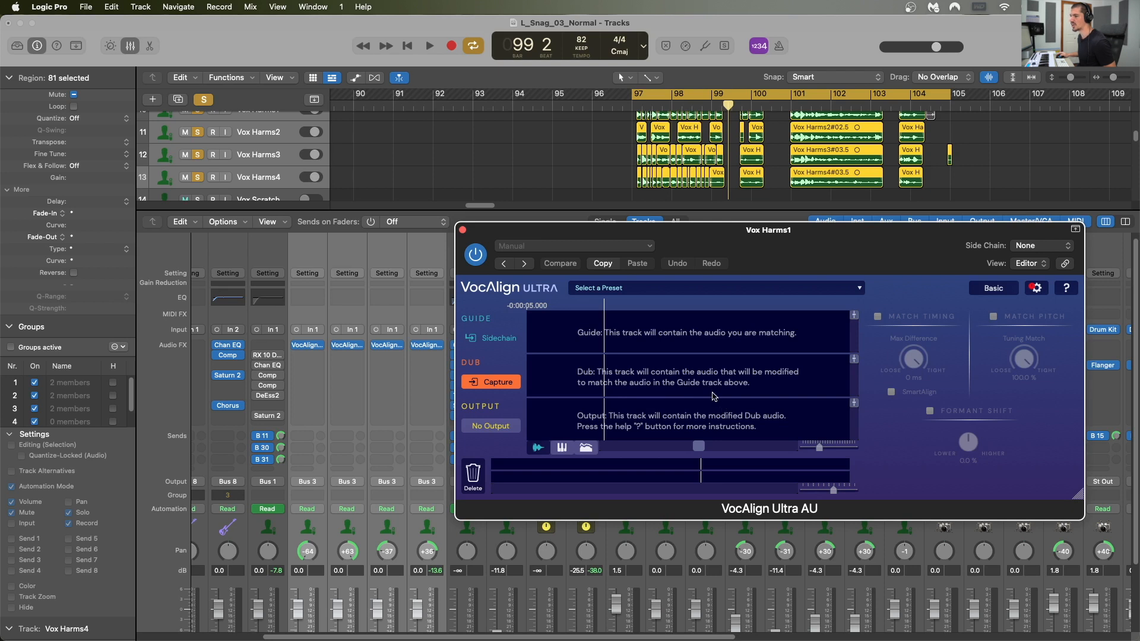
{"action": "left_click", "coordinate": [489, 384]}
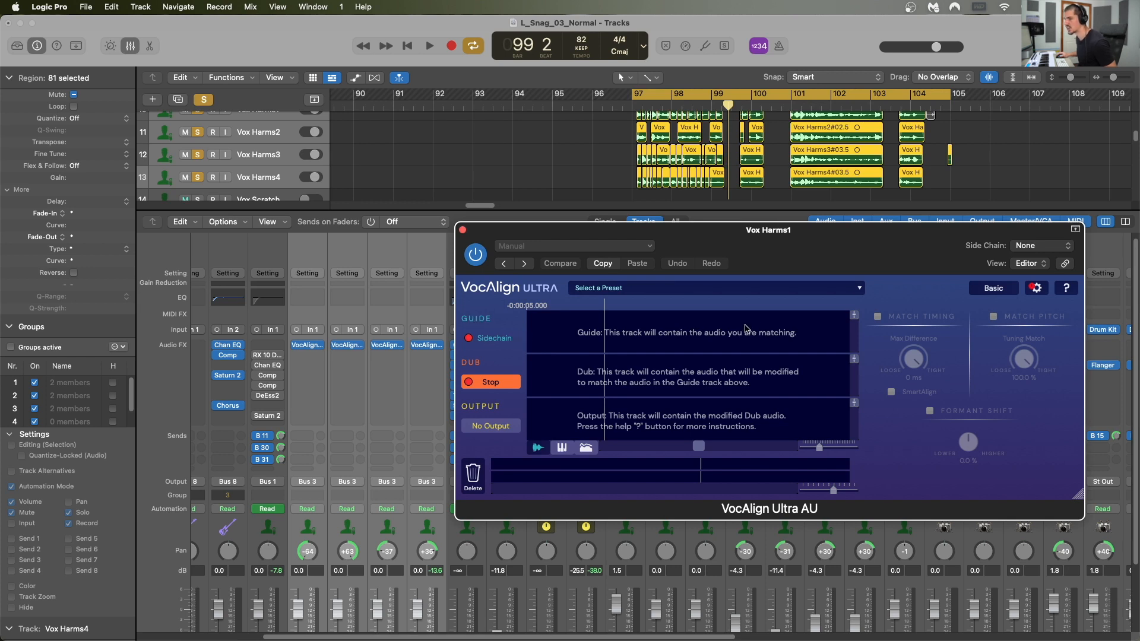
{"action": "left_click", "coordinate": [1034, 250]}
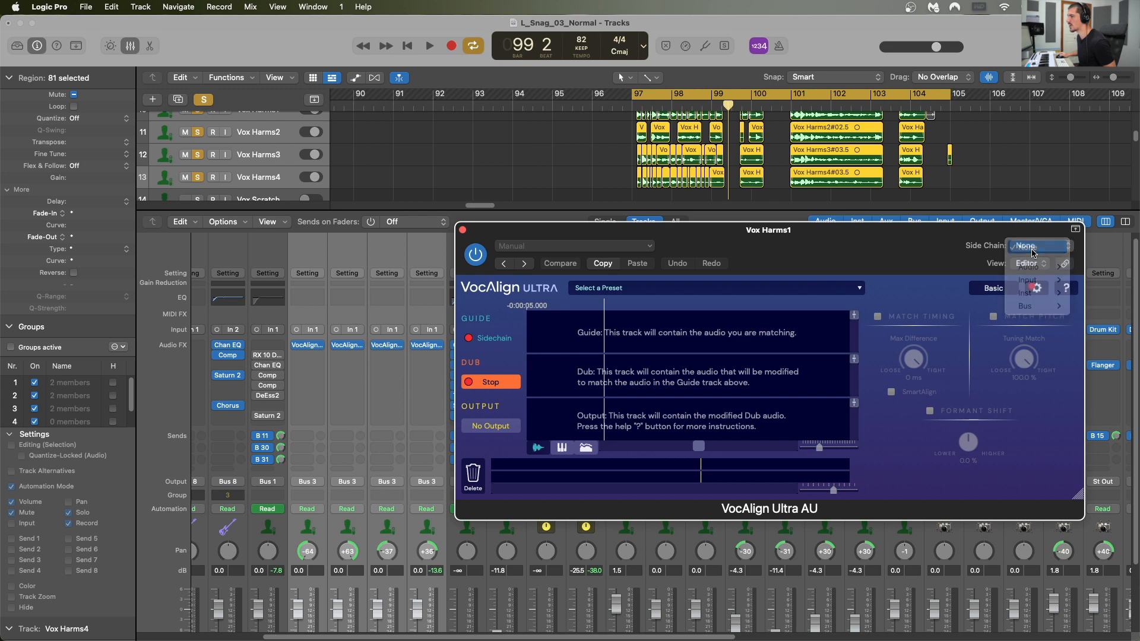
{"action": "mouse_move", "coordinate": [1032, 268]}
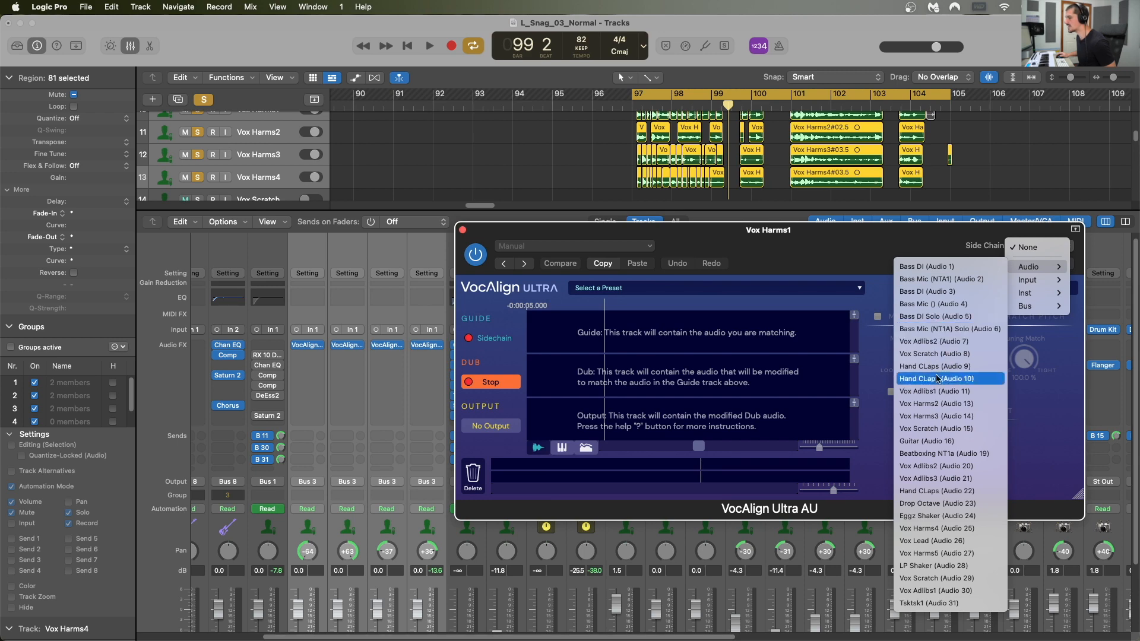
{"action": "left_click", "coordinate": [945, 541]}
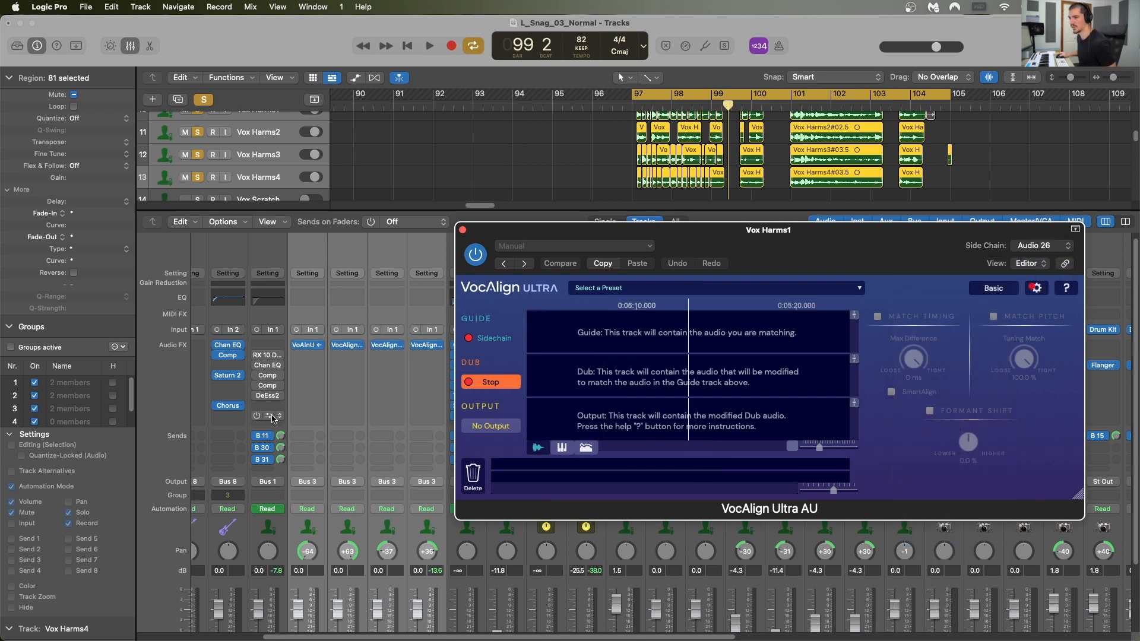
- Select the Vox Lead track and examine the start of its phrase at bar 97 alongside the harmonies
{"action": "scroll", "coordinate": [269, 421], "scroll_direction": "down", "scroll_amount": 3}
{"action": "left_click", "coordinate": [283, 446]}
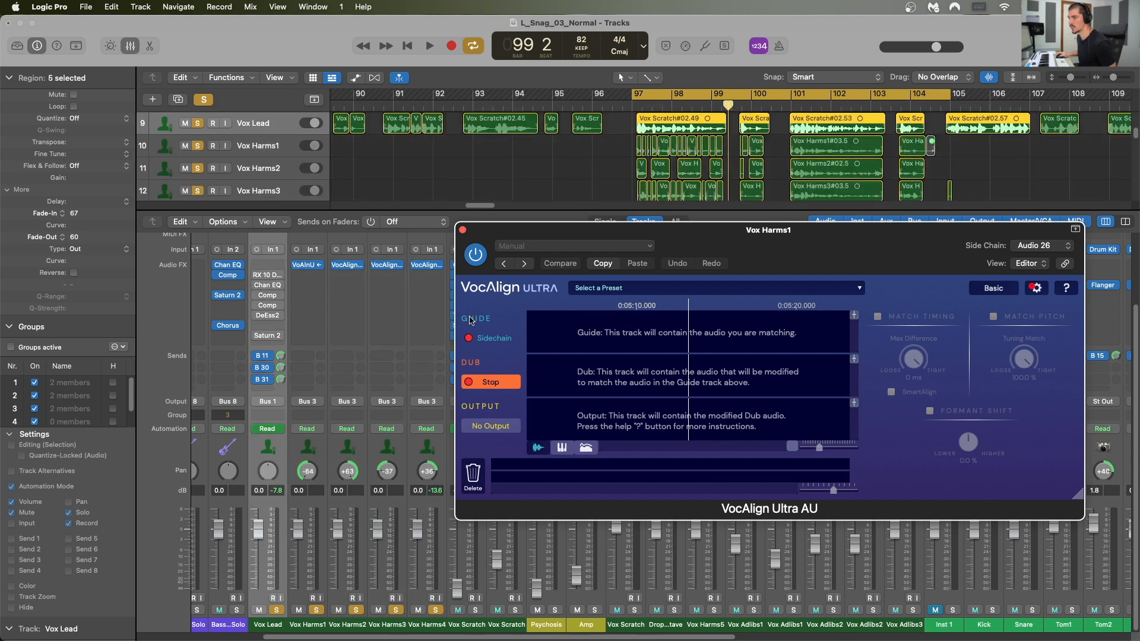
{"action": "scroll", "coordinate": [633, 125], "scroll_direction": "up", "scroll_amount": 2}
{"action": "left_click", "coordinate": [635, 108]}
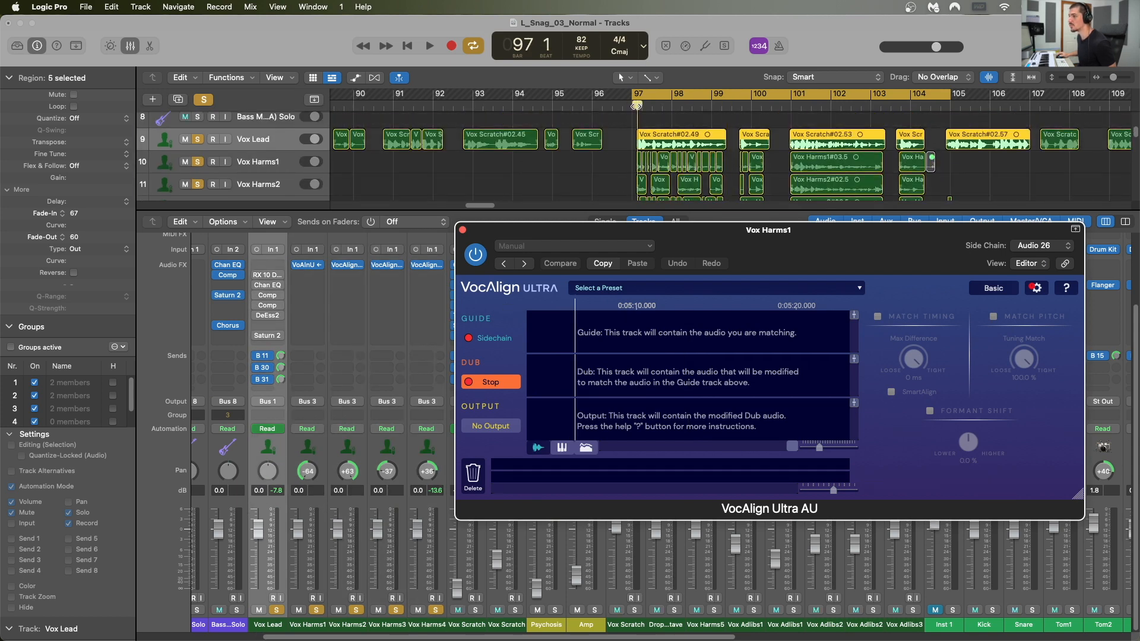
{"action": "key", "text": "super+Right"}
{"action": "key", "text": "super+Right"}
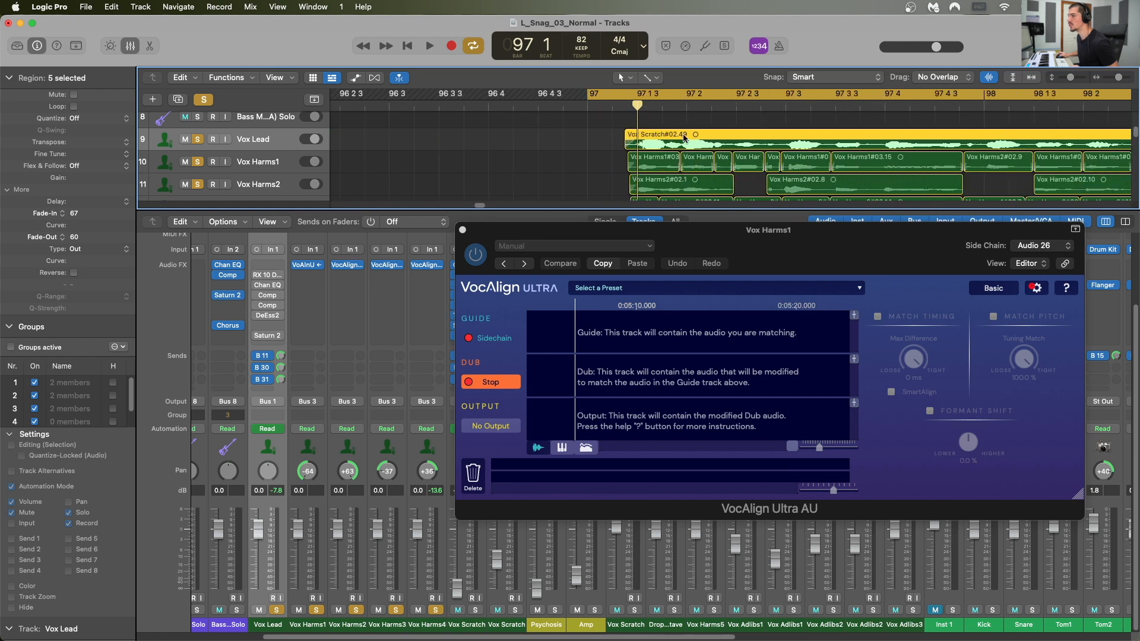
{"action": "key", "text": "super+Down"}
{"action": "key", "text": "super+Down"}
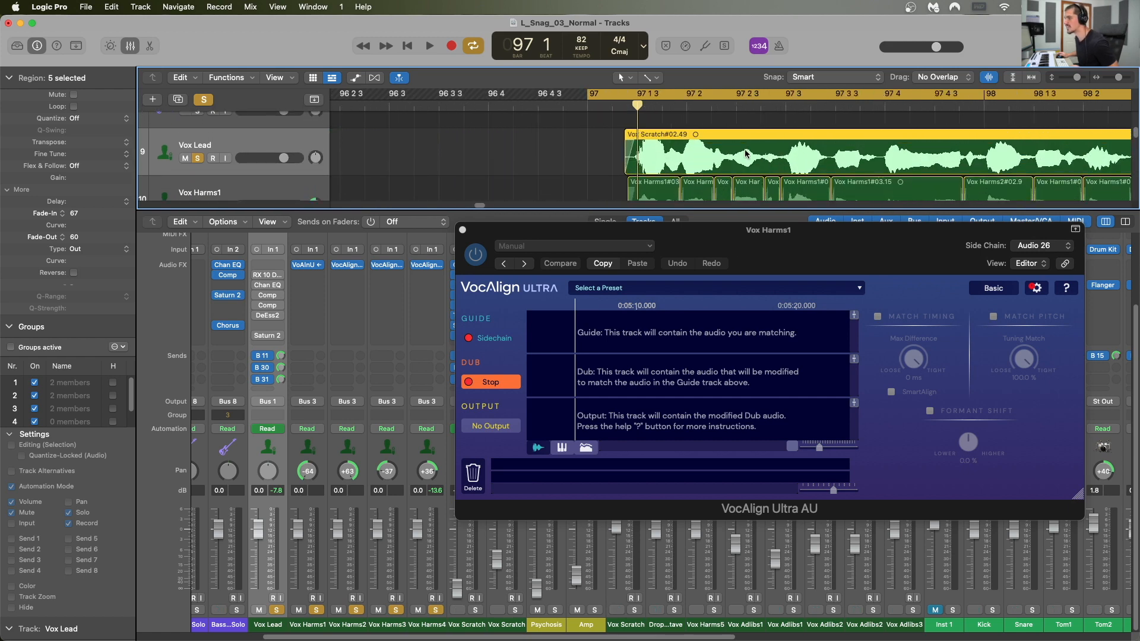
- Copy the side-chained VocAlign Ultra from Vox Harms1 to Vox Harms2, 3 and 4, and arm capture on Vox Harms2 with Vox Lead as side chain
{"action": "left_click_drag", "start_coordinate": [556, 234], "coordinate": [575, 302]}
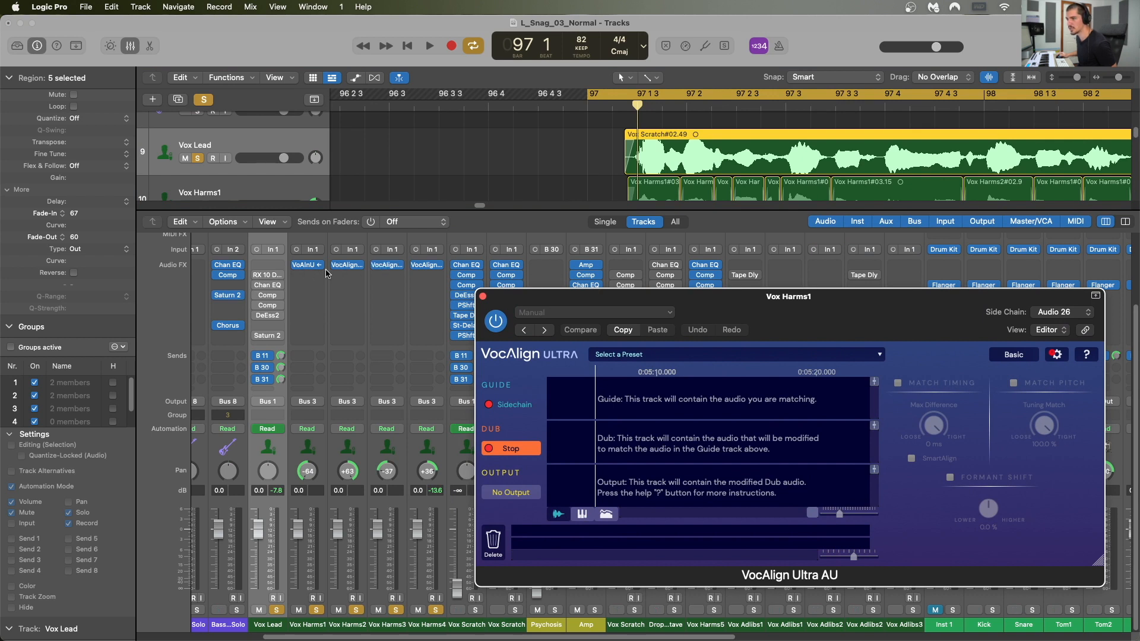
{"action": "left_click_drag", "start_coordinate": [308, 265], "coordinate": [426, 266]}
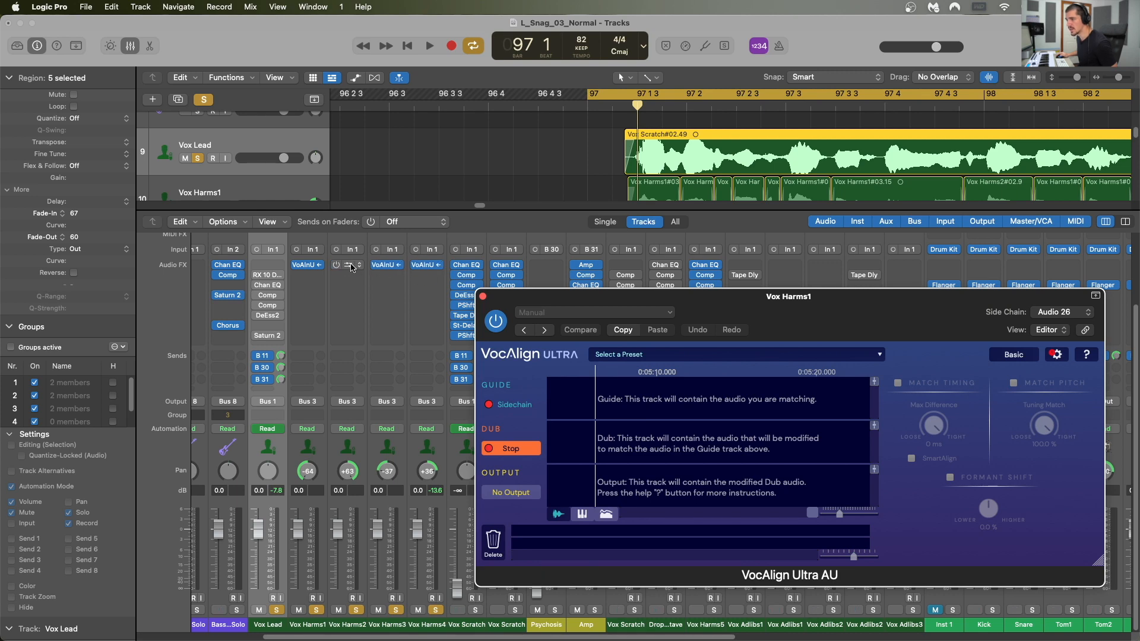
{"action": "left_click", "coordinate": [348, 267]}
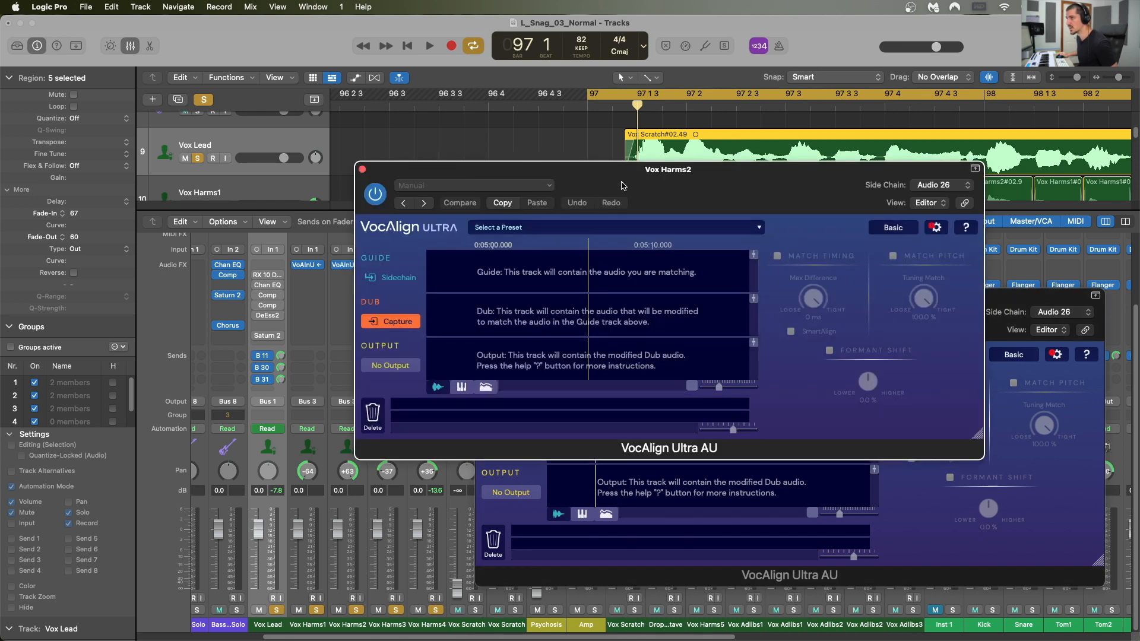
{"action": "left_click_drag", "start_coordinate": [621, 186], "coordinate": [750, 214]}
{"action": "left_click", "coordinate": [532, 351]}
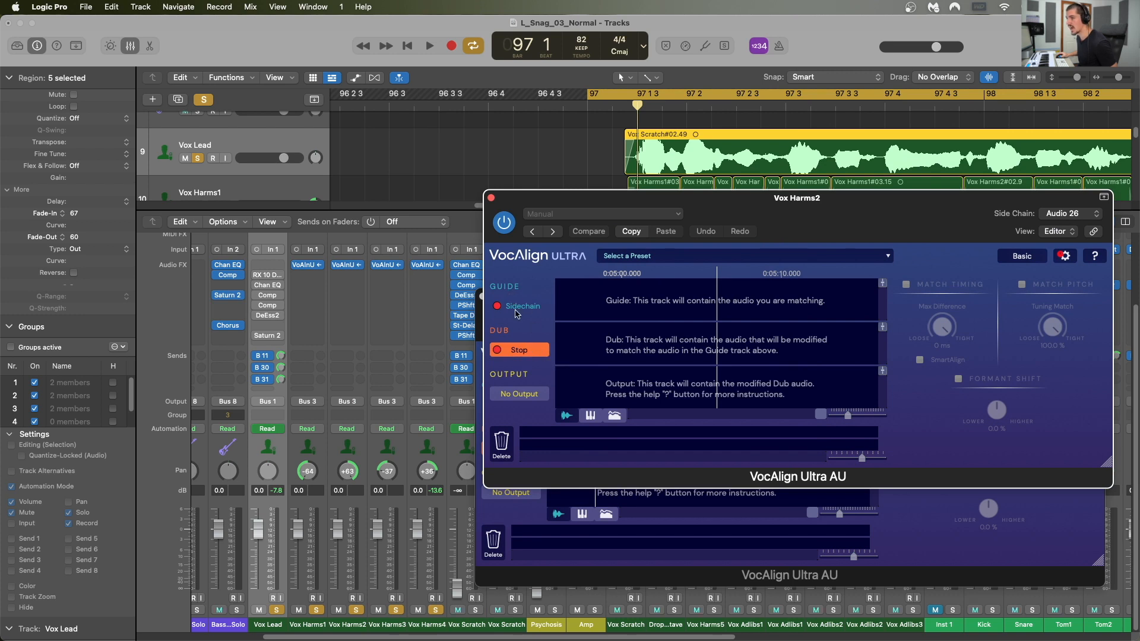
{"action": "left_click", "coordinate": [1085, 215]}
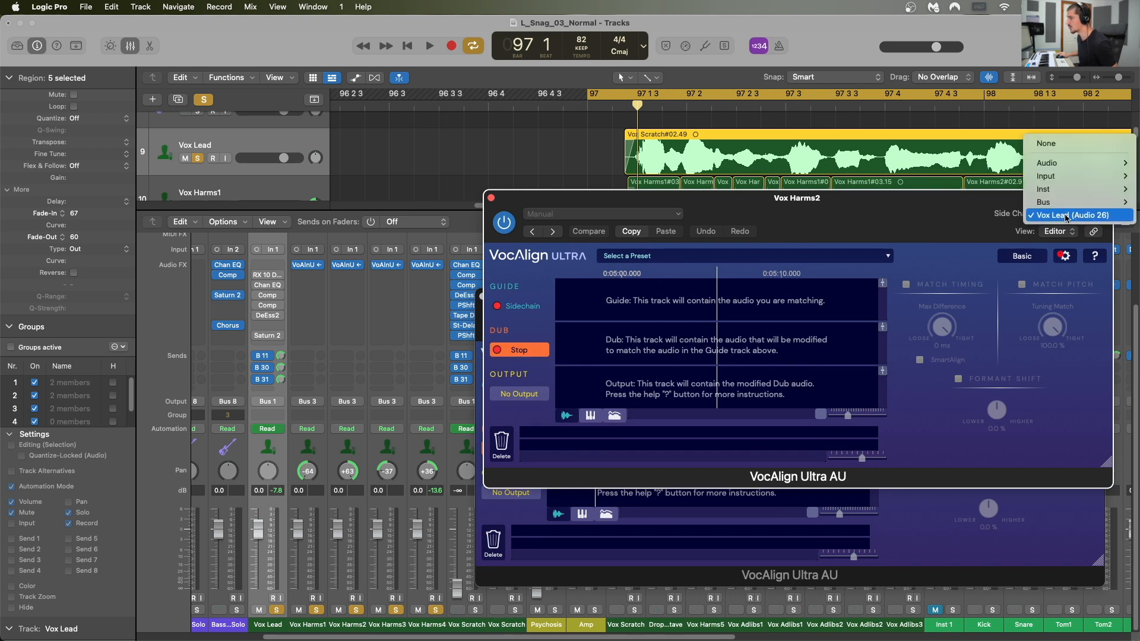
- Arm capture in the VocAlign Ultra instances on Vox Harms3 and Vox Harms4
{"action": "left_click", "coordinate": [386, 269]}
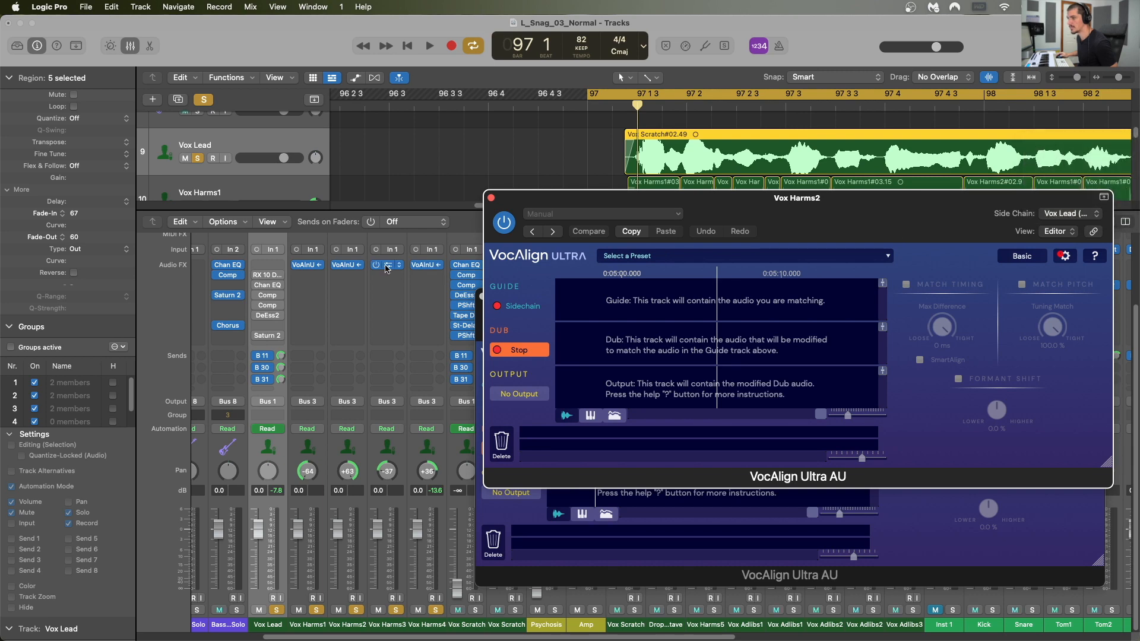
{"action": "left_click", "coordinate": [387, 266]}
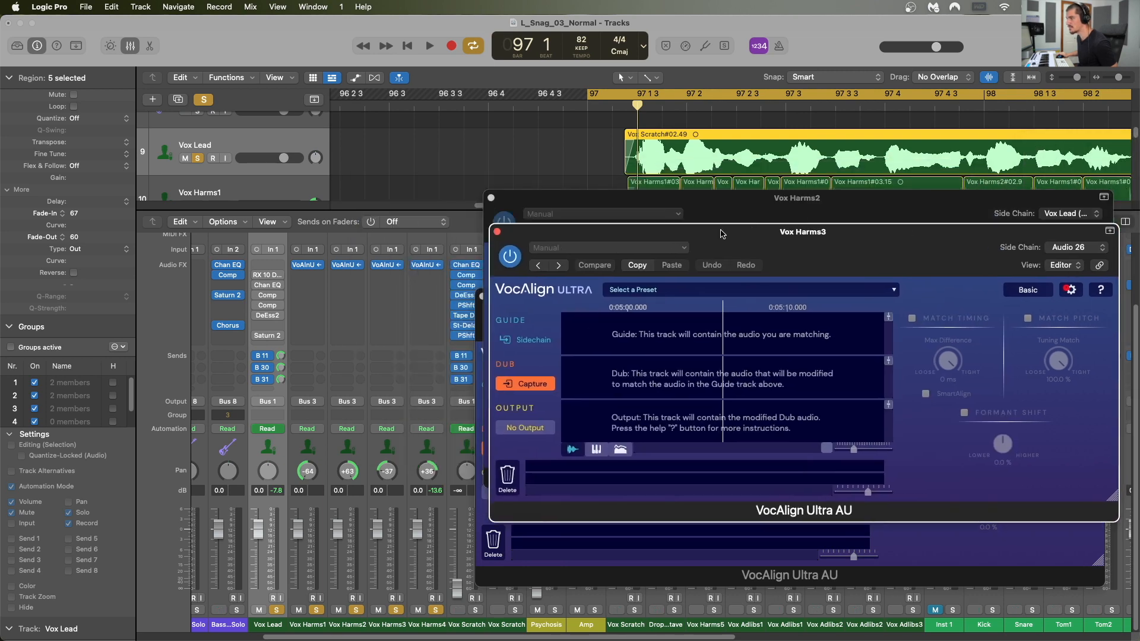
{"action": "left_click", "coordinate": [428, 267]}
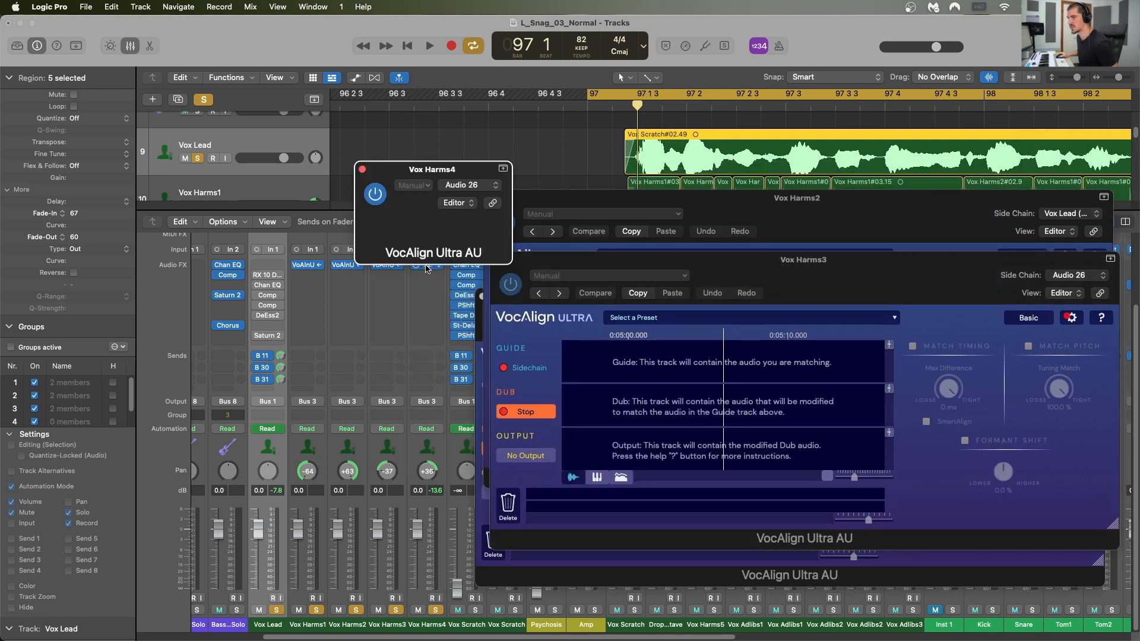
{"action": "left_click_drag", "start_coordinate": [528, 171], "coordinate": [718, 241]}
{"action": "left_click", "coordinate": [579, 391]}
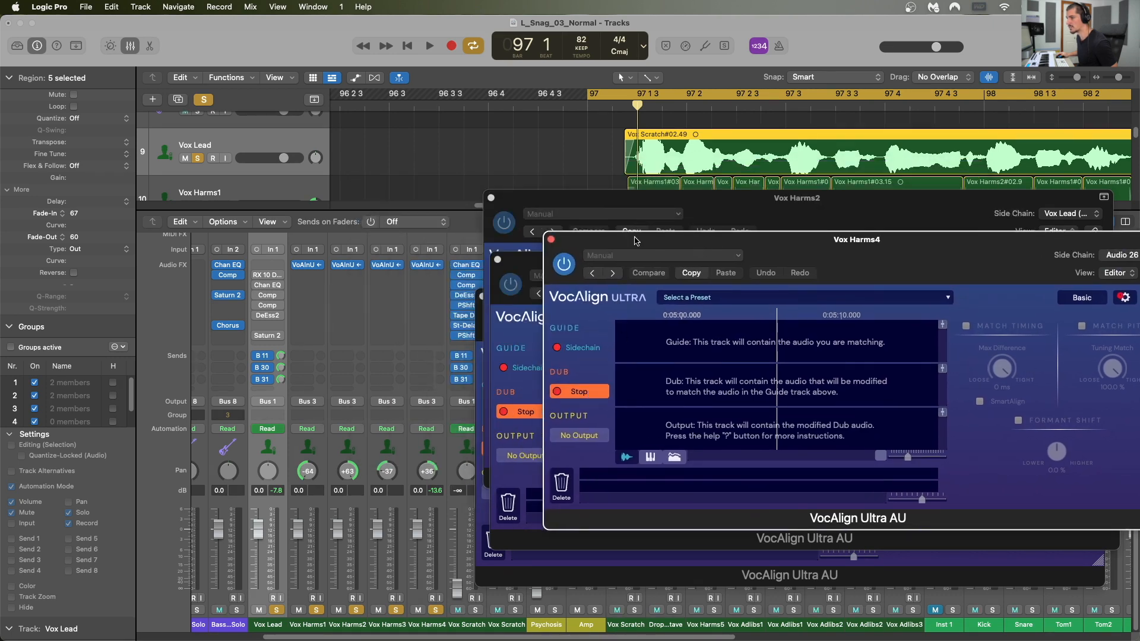
- Play the song from bar 97 to the last harmony phrase in bar 104 to capture guide and dub audio in all four VocAlign instances
{"action": "scroll", "coordinate": [683, 102], "scroll_direction": "down", "scroll_amount": 10}
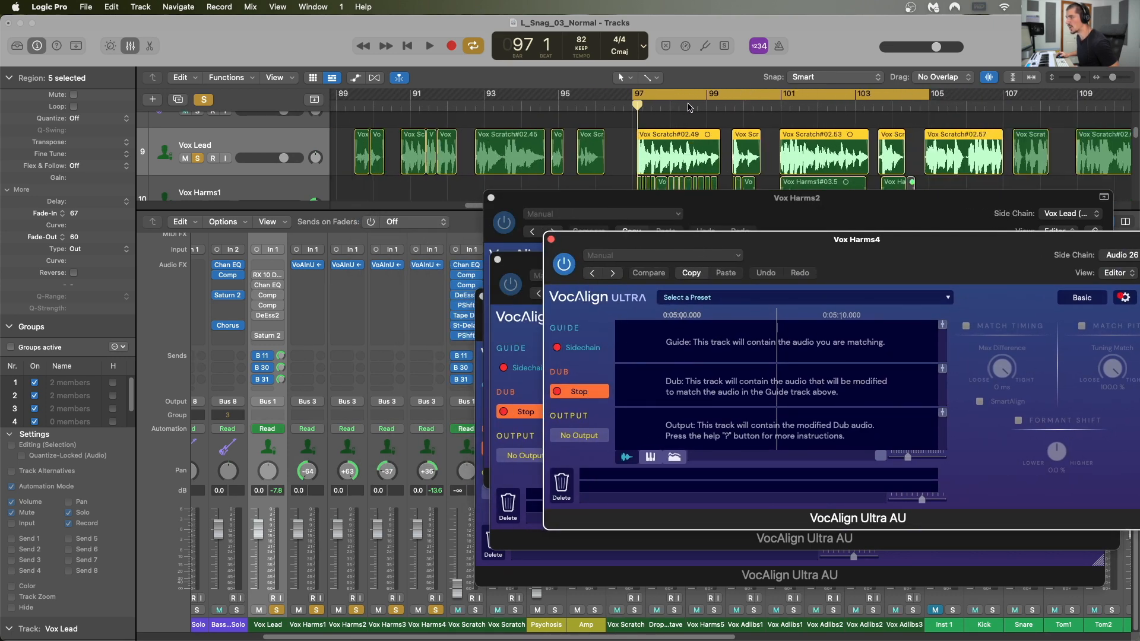
{"action": "scroll", "coordinate": [694, 106], "scroll_direction": "right", "scroll_amount": 5}
{"action": "left_click", "coordinate": [527, 106]}
{"action": "key", "text": "space"}
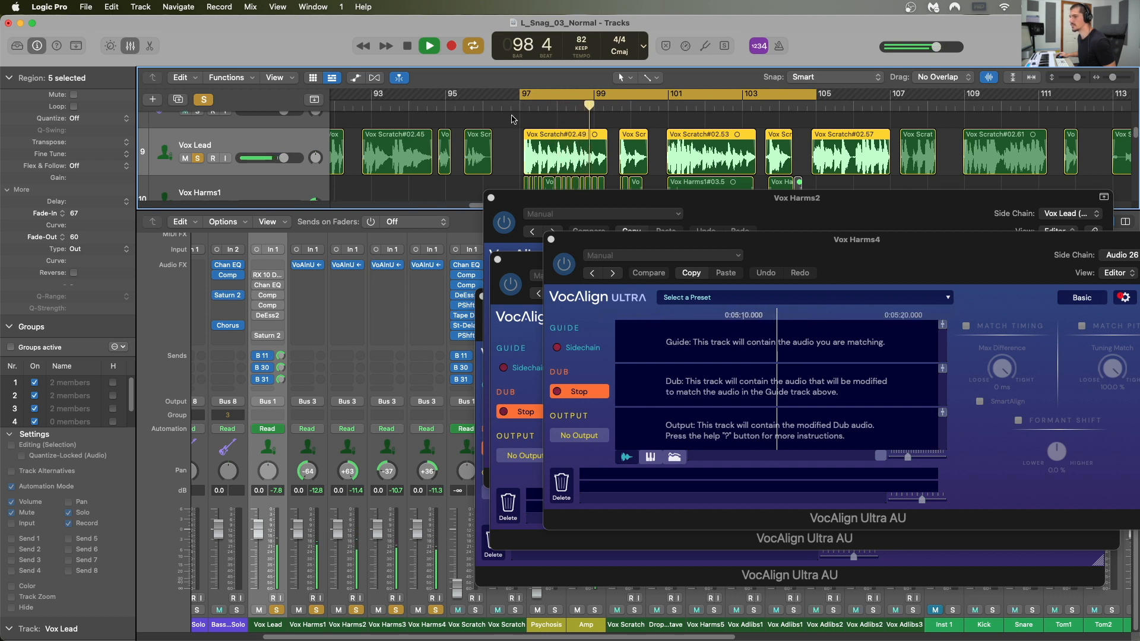
{"action": "left_click", "coordinate": [529, 202]}
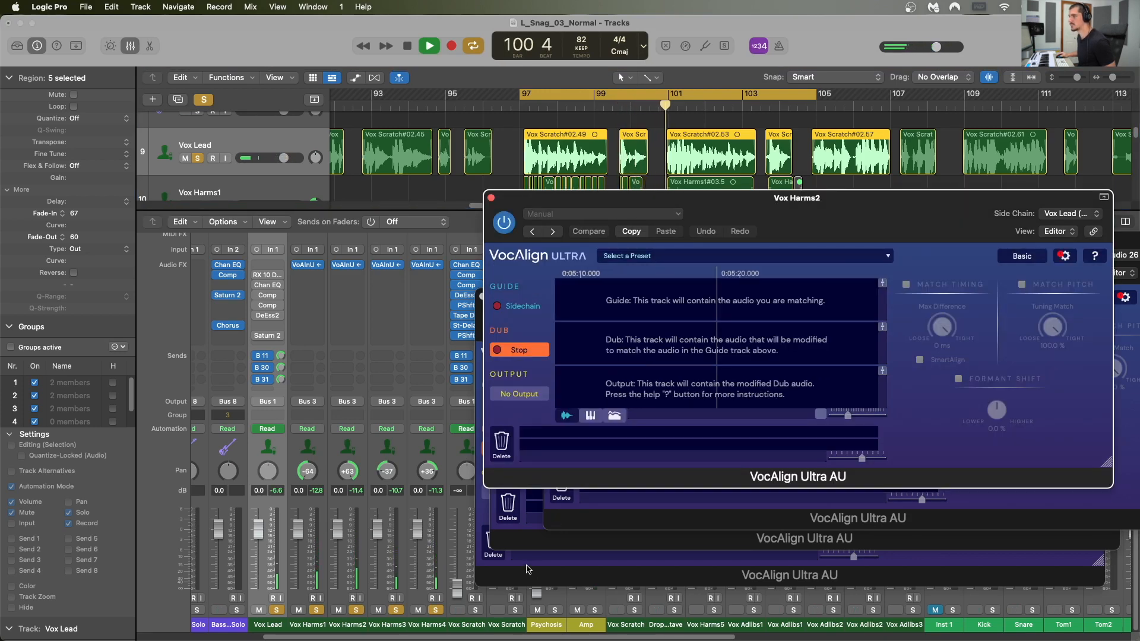
{"action": "left_click", "coordinate": [527, 570]}
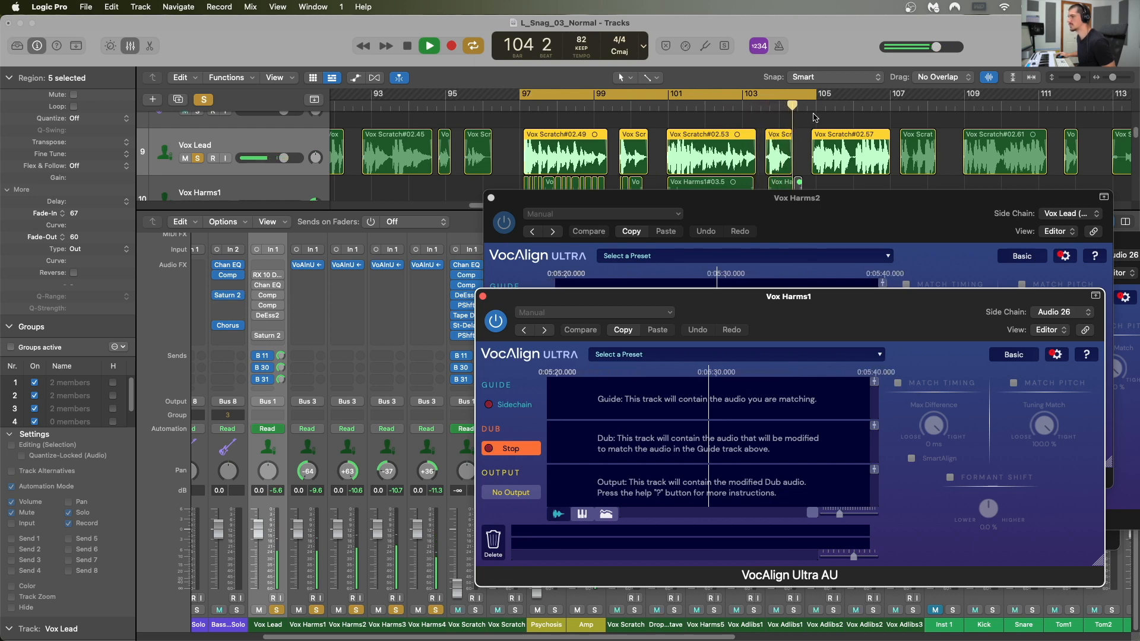
{"action": "key", "text": "space"}
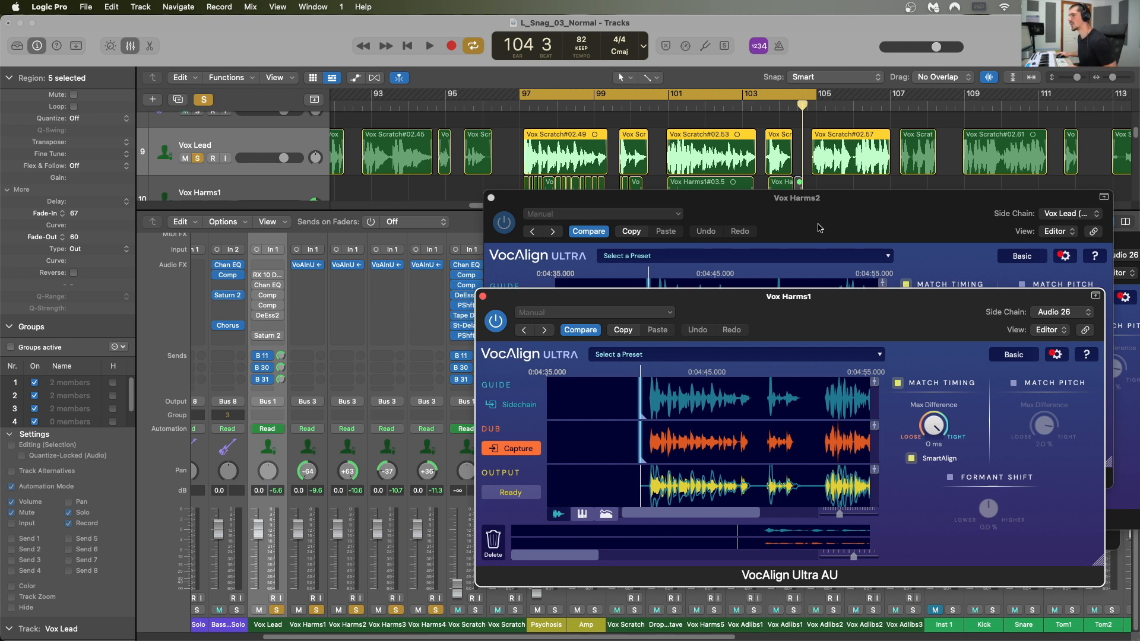
- Examine the Vox Harms1 output waveform phrase by phrase against the guide and dub waveforms to judge the alignment
{"action": "left_click_drag", "start_coordinate": [803, 317], "coordinate": [711, 224]}
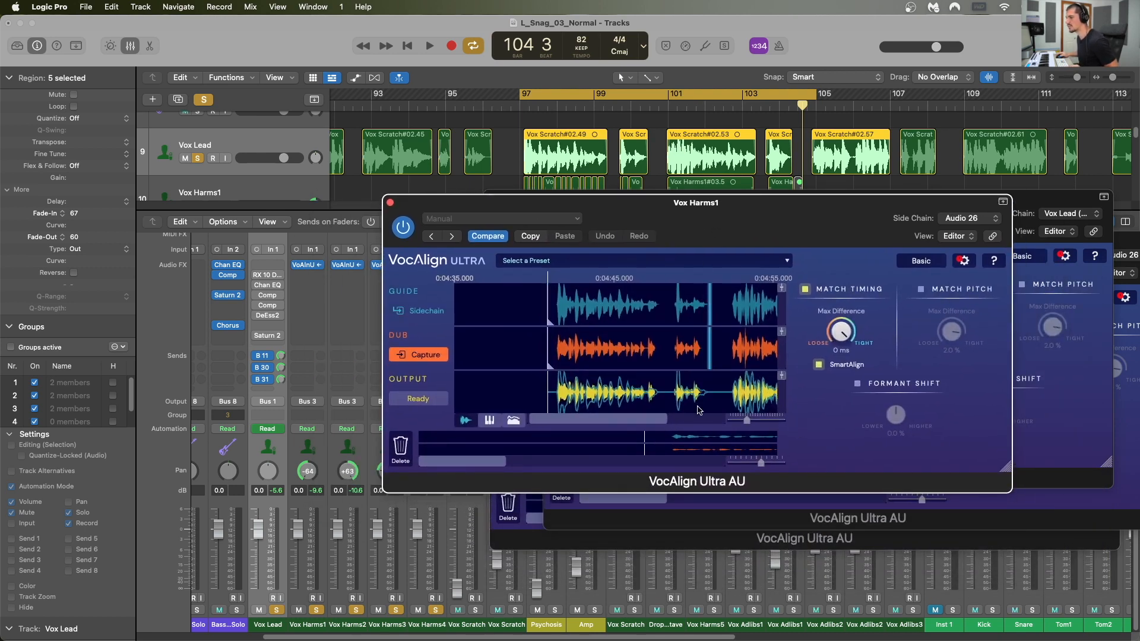
{"action": "left_click_drag", "start_coordinate": [747, 420], "coordinate": [755, 422]}
{"action": "left_click", "coordinate": [594, 304]}
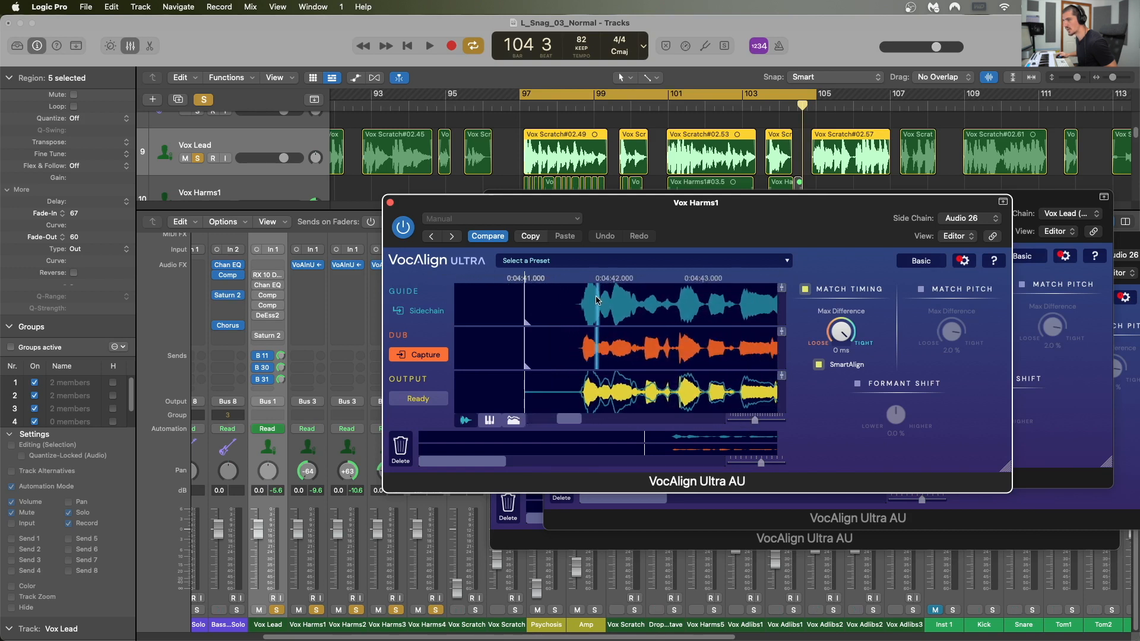
{"action": "scroll", "coordinate": [587, 304], "scroll_direction": "right", "scroll_amount": 2}
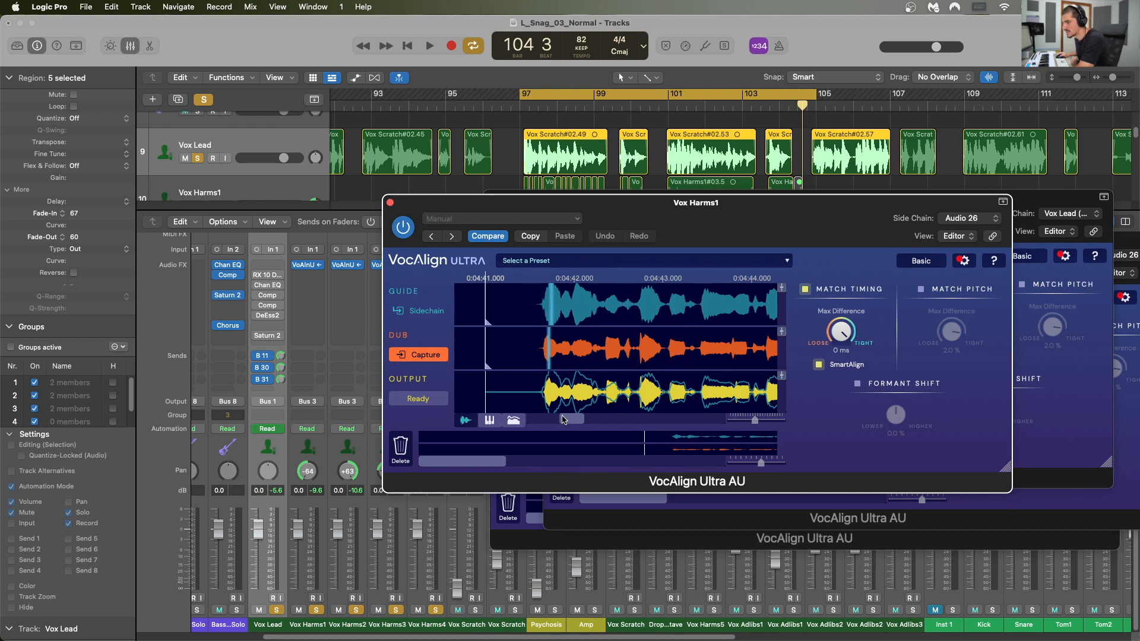
{"action": "left_click_drag", "start_coordinate": [574, 418], "coordinate": [576, 419]}
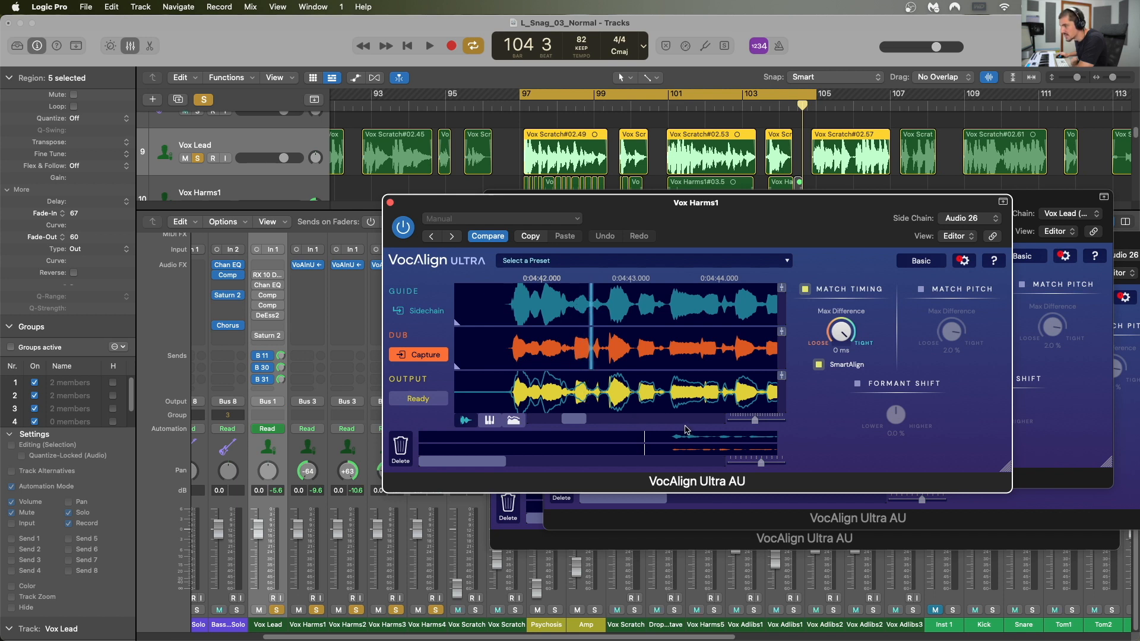
{"action": "left_click_drag", "start_coordinate": [755, 420], "coordinate": [761, 404]}
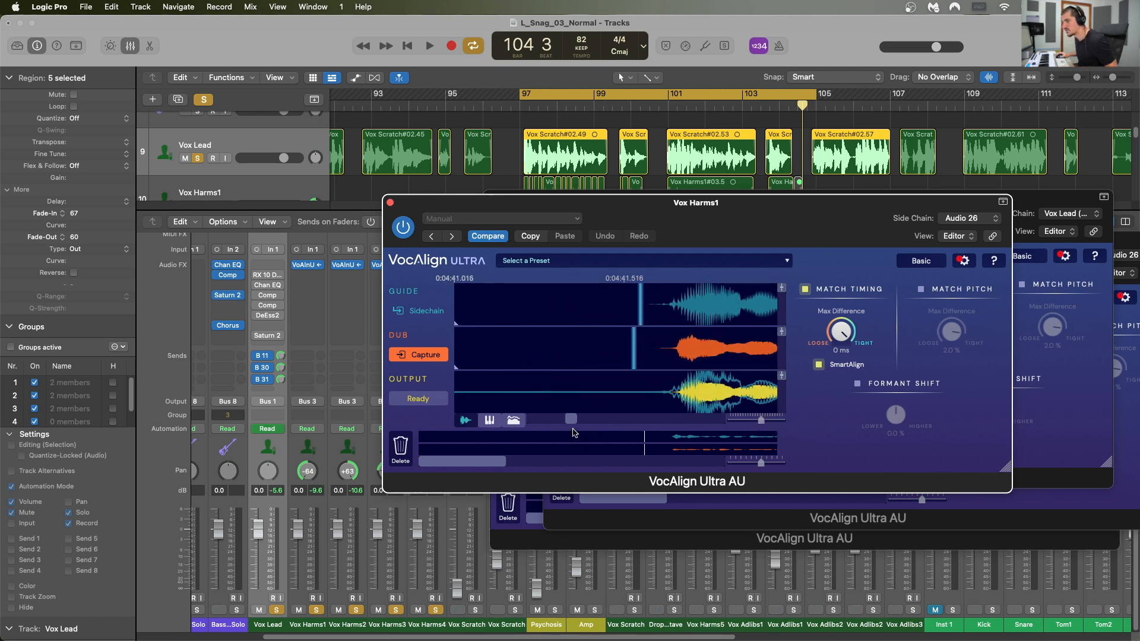
{"action": "left_click_drag", "start_coordinate": [572, 420], "coordinate": [579, 419]}
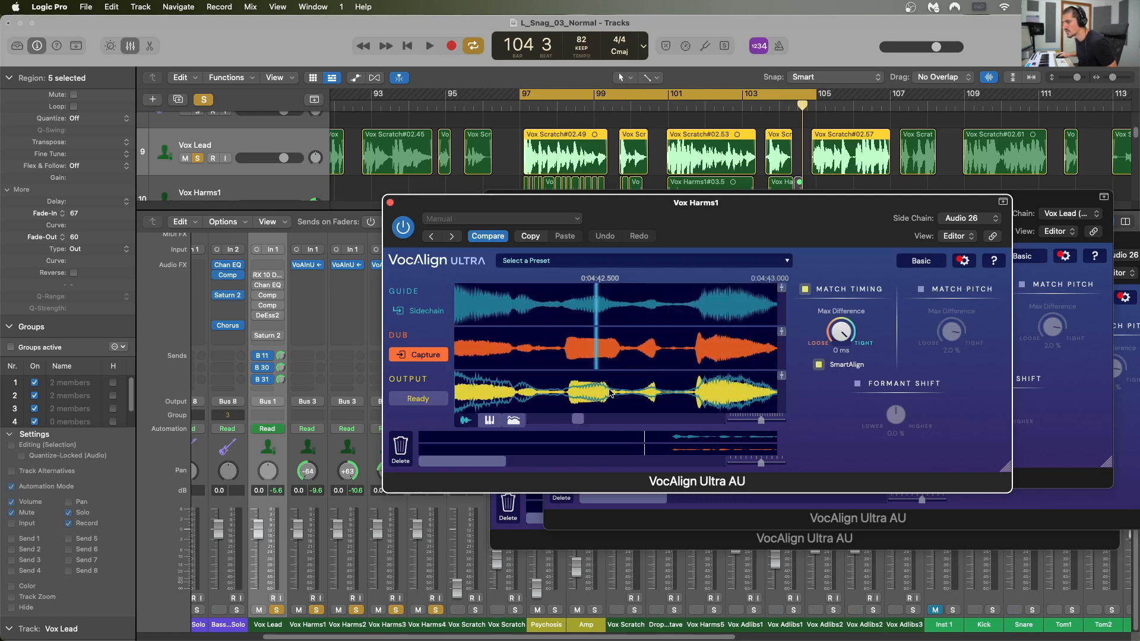
{"action": "left_click", "coordinate": [653, 390]}
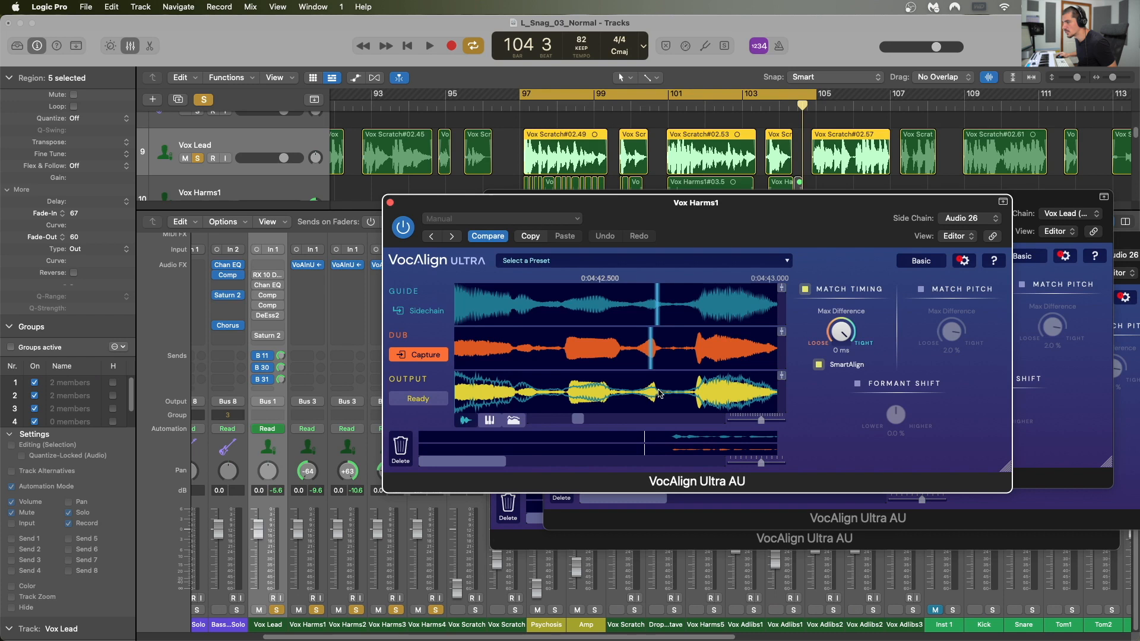
{"action": "left_click_drag", "start_coordinate": [578, 421], "coordinate": [585, 422]}
{"action": "left_click", "coordinate": [556, 354]}
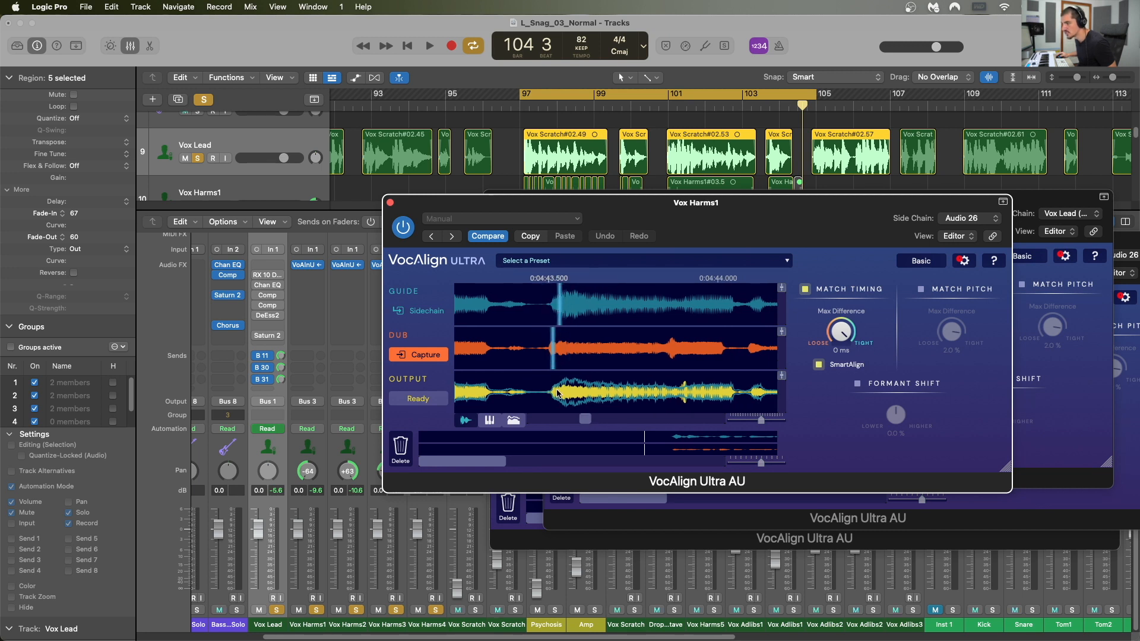
{"action": "left_click_drag", "start_coordinate": [591, 419], "coordinate": [613, 421]}
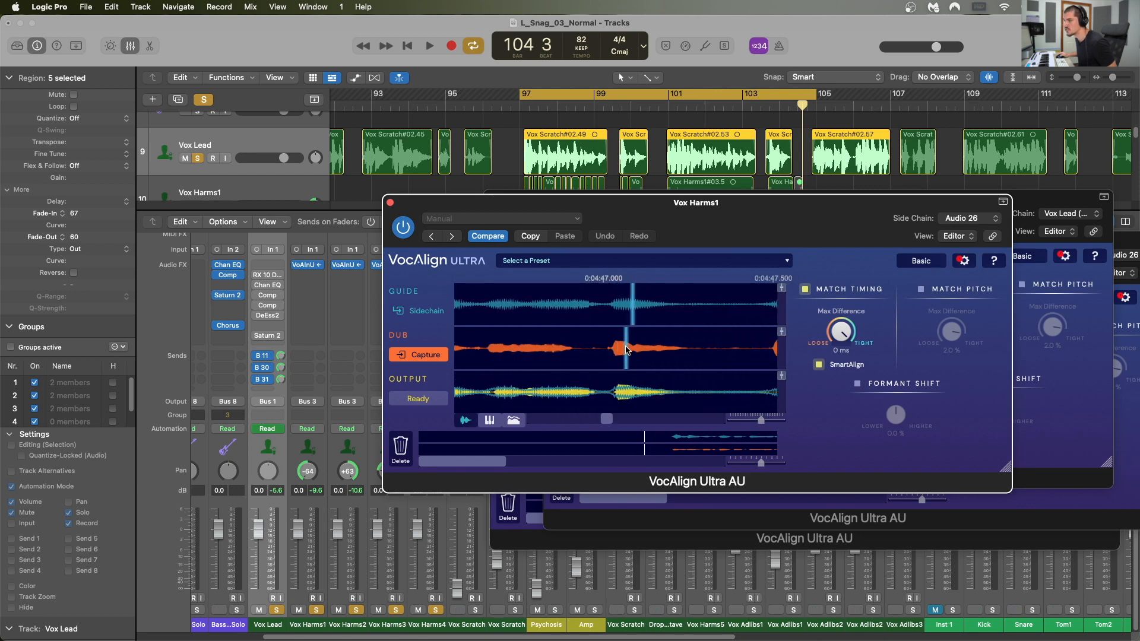
- Switch the Vox Harms1 VocAlign Ultra to its Advanced view and loosen the timing match to a Max Difference of 200
{"action": "mouse_move", "coordinate": [692, 209]}
{"action": "left_mouse_down"}
{"action": "mouse_move", "coordinate": [684, 242]}
{"action": "mouse_move", "coordinate": [642, 239]}
{"action": "mouse_move", "coordinate": [685, 231]}
{"action": "left_mouse_up"}
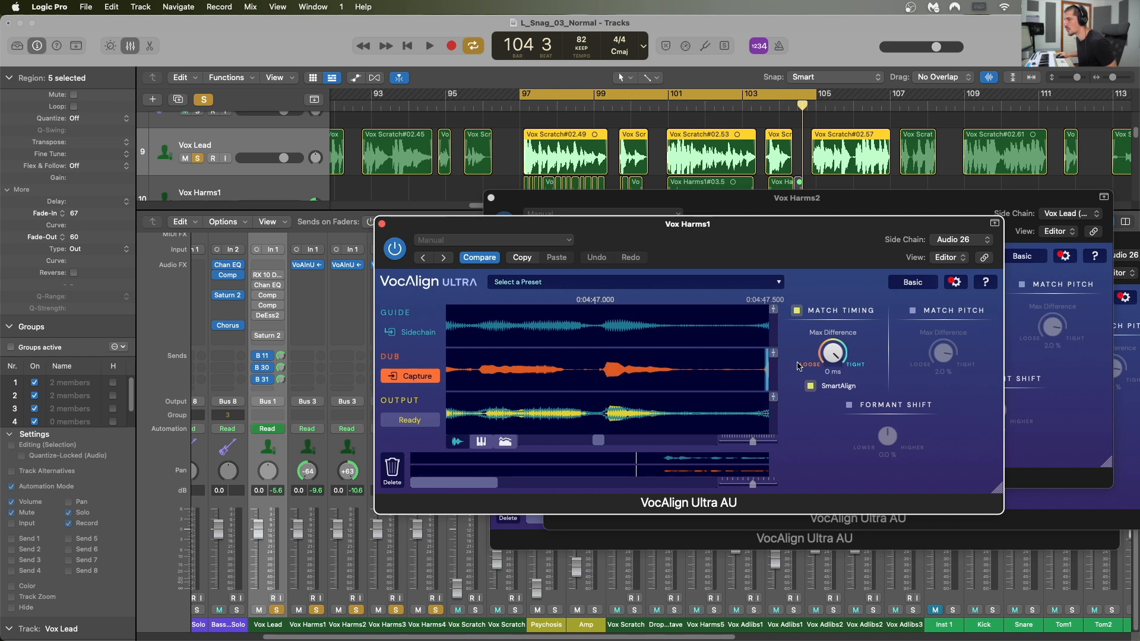
{"action": "left_click", "coordinate": [913, 283]}
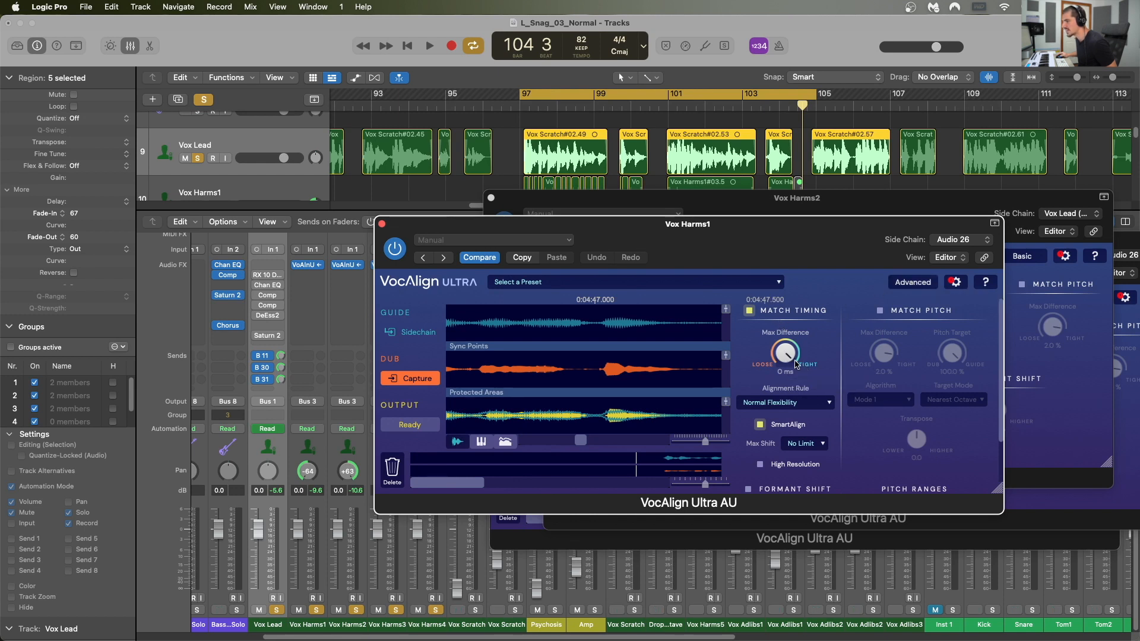
{"action": "left_click_drag", "start_coordinate": [788, 355], "coordinate": [795, 486]}
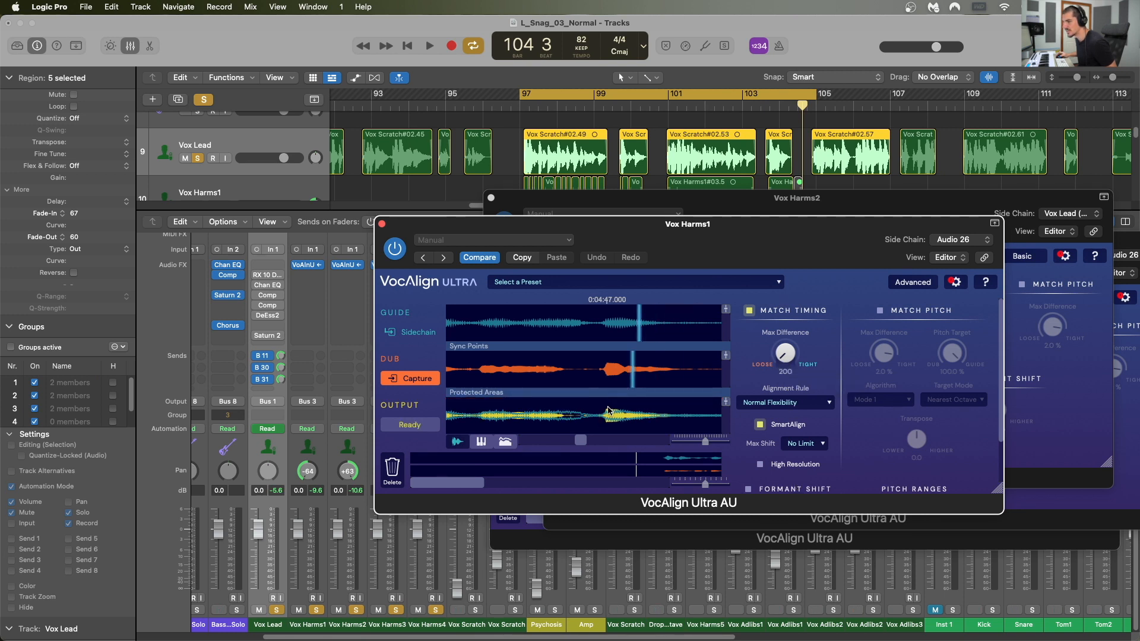
- Set the Vox Harms1 Max Difference to 0 ms, review the Alignment Rule options, and return the plug-in to its Basic view
{"action": "left_click_drag", "start_coordinate": [581, 440], "coordinate": [577, 442]}
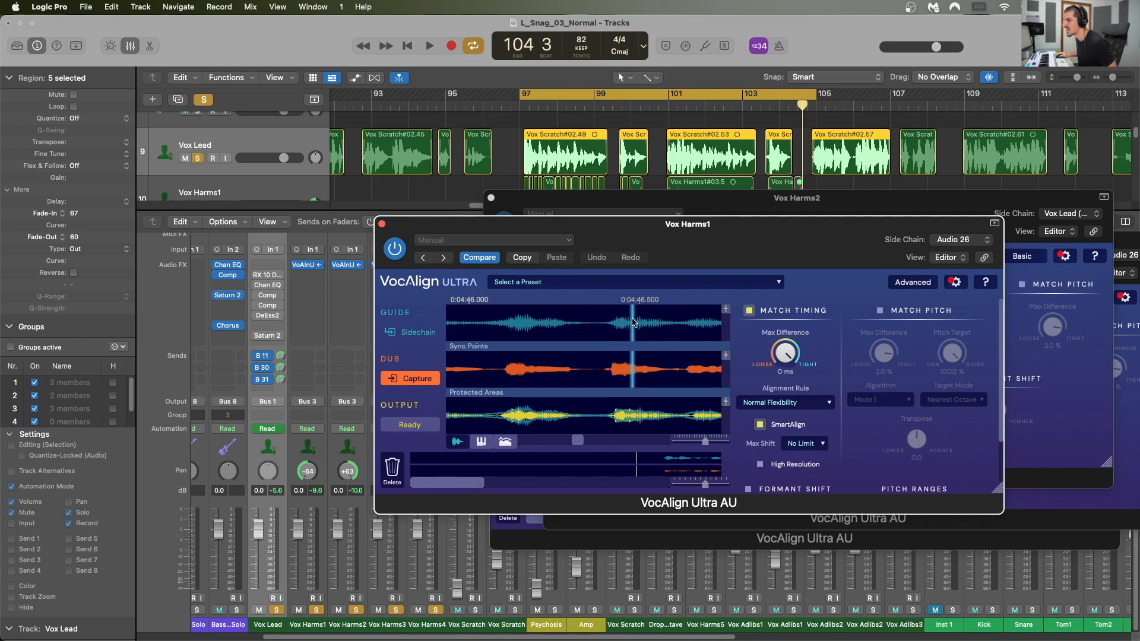
{"action": "left_click", "coordinate": [785, 402]}
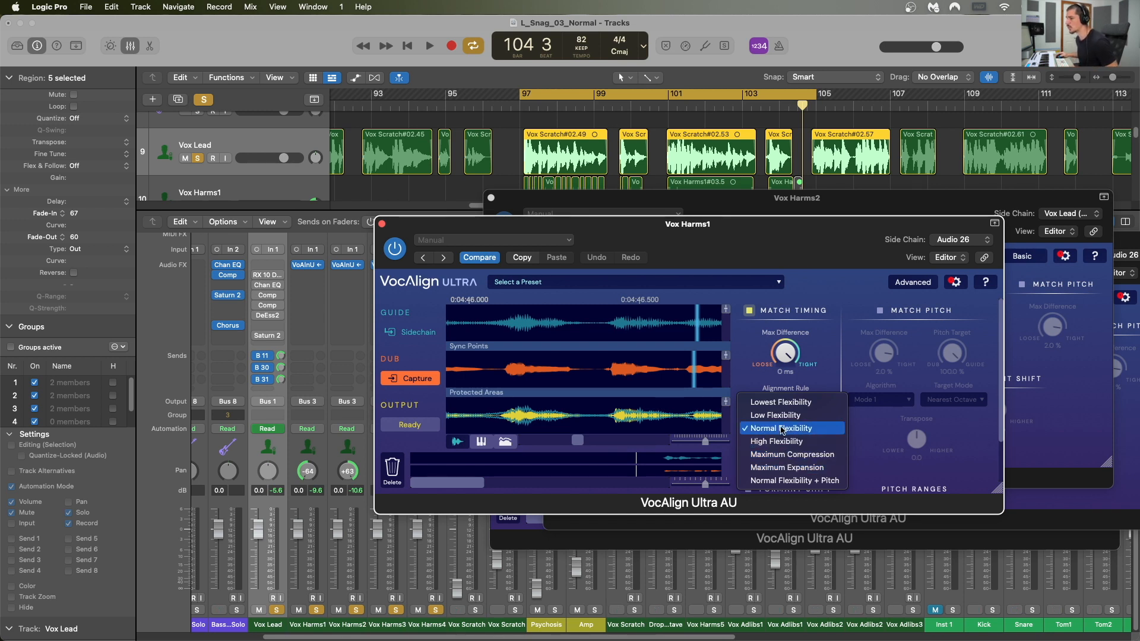
{"action": "left_click", "coordinate": [854, 291]}
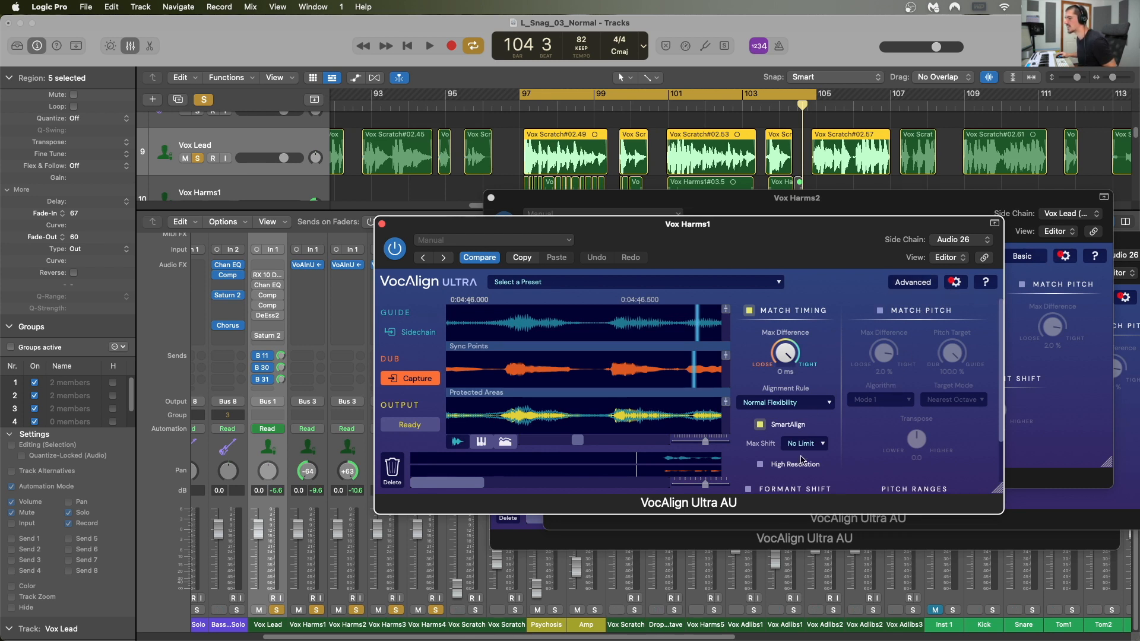
{"action": "left_click", "coordinate": [913, 283]}
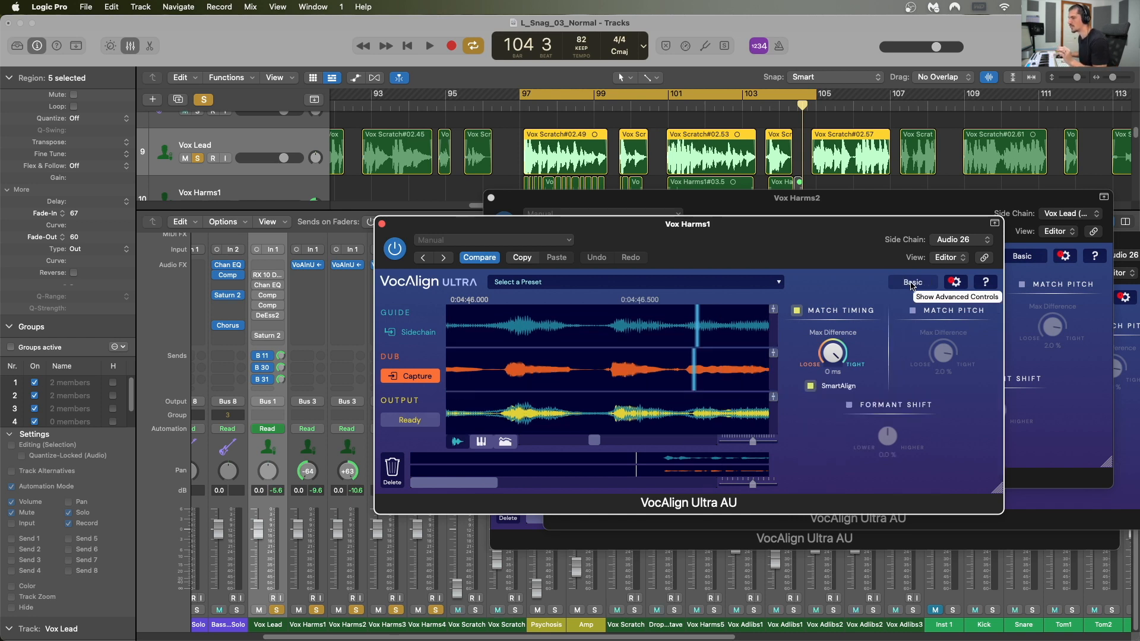
{"action": "left_click_drag", "start_coordinate": [829, 362], "coordinate": [839, 338]}
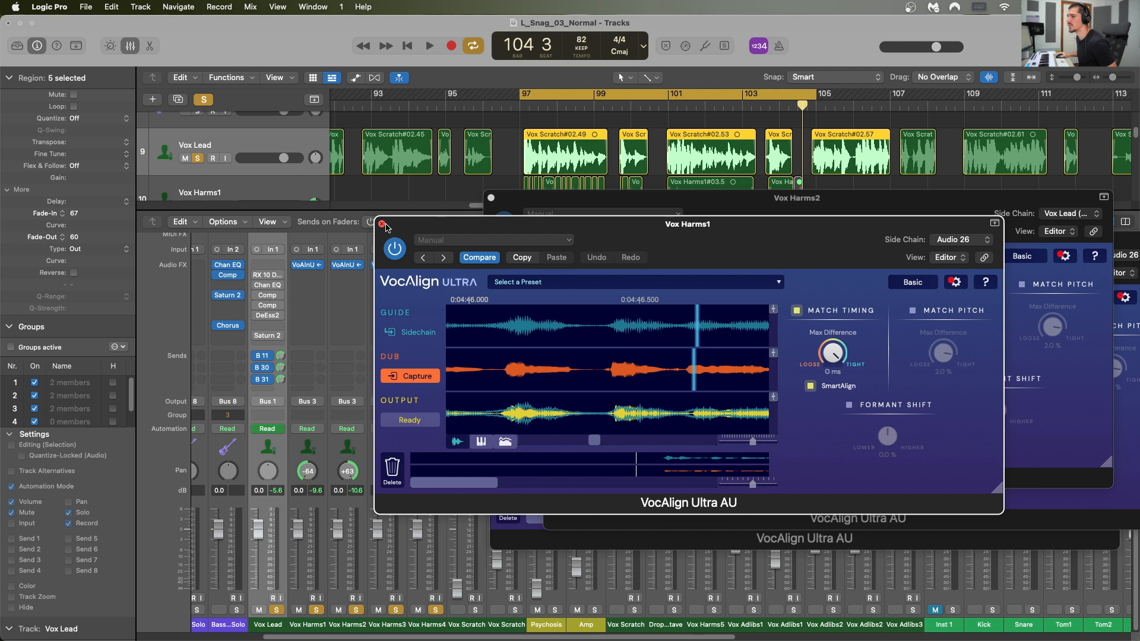
- Play the song from bar 97 into bar 100 to hear the aligned harmonies with the lead, moving the Vox Harms1 plug-in window aside
{"action": "left_click", "coordinate": [520, 109]}
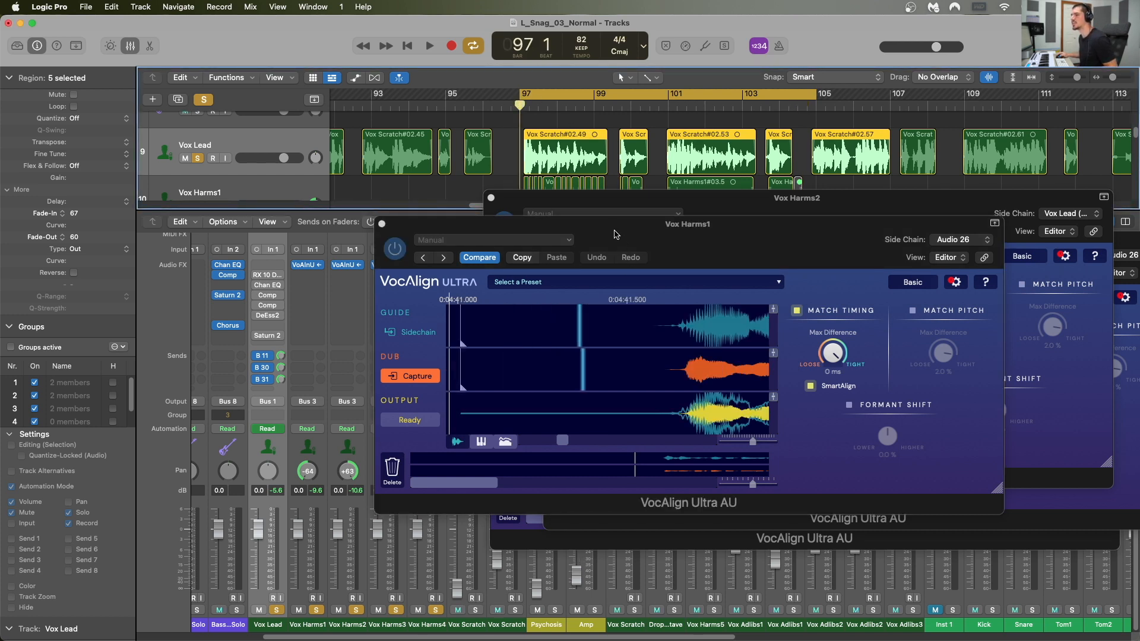
{"action": "key", "text": "space"}
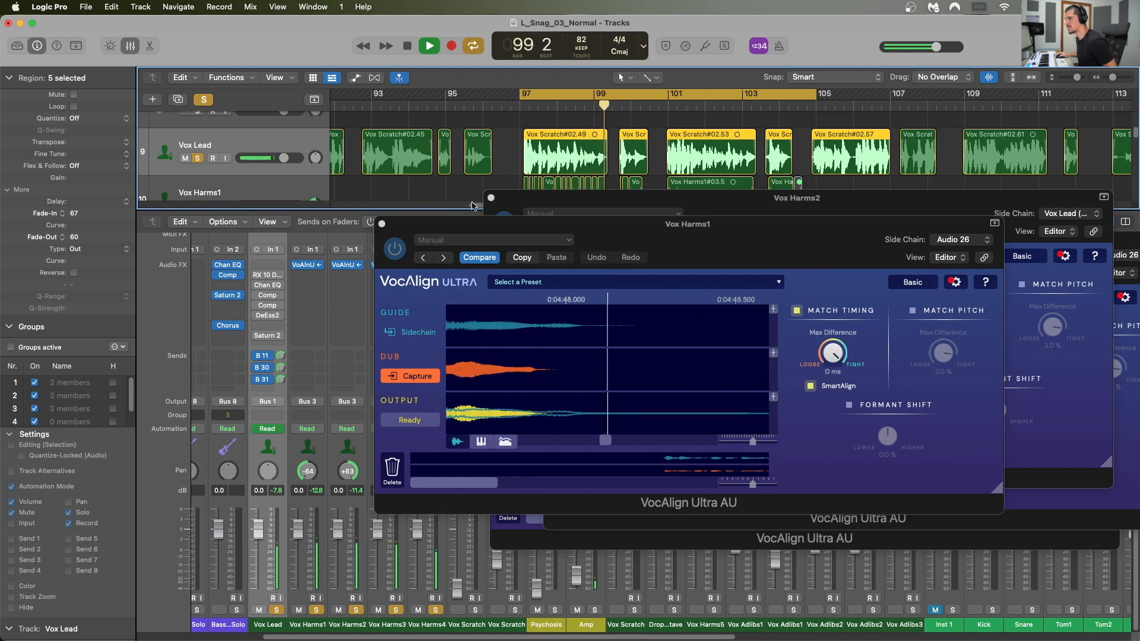
{"action": "left_click", "coordinate": [383, 225]}
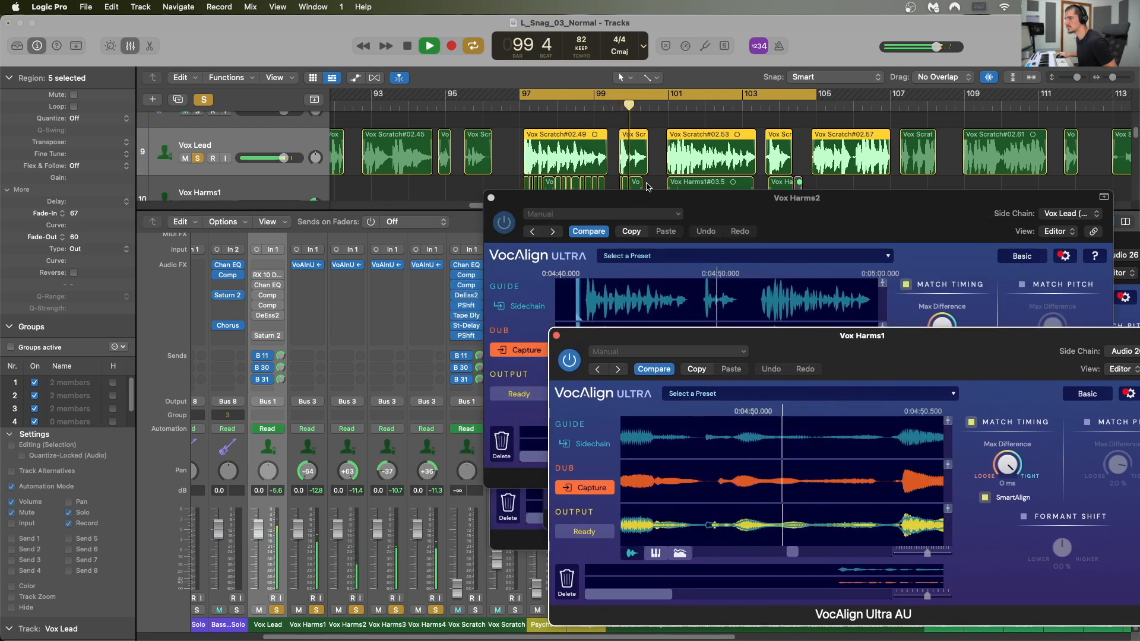
{"action": "key", "text": "space"}
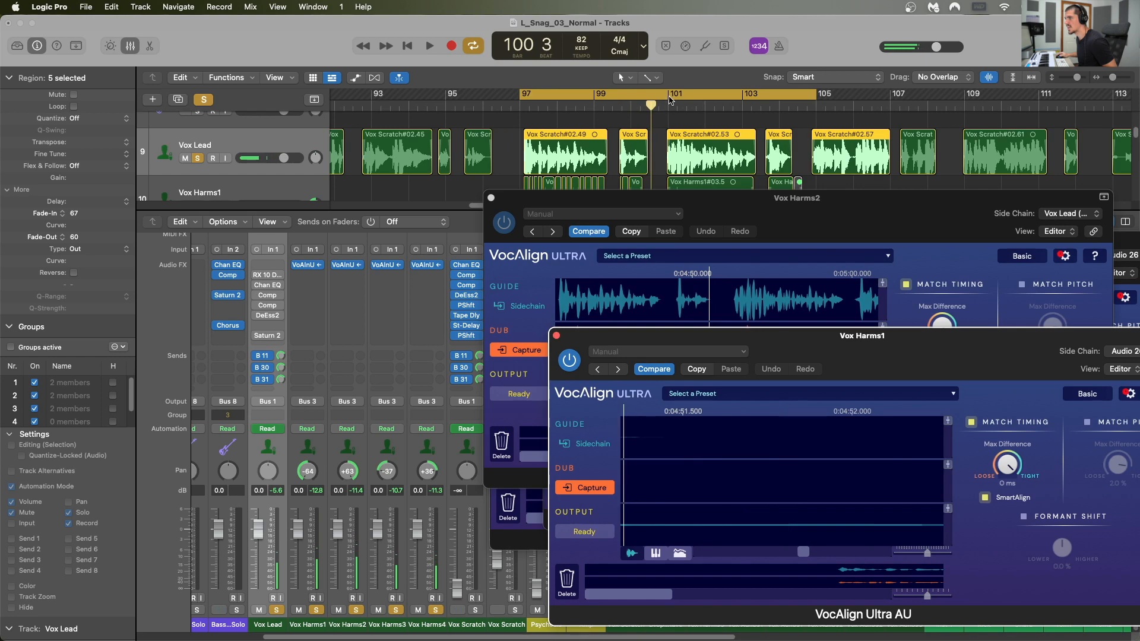
- Set the cycle range to bars 101–105 and clear the workspace by closing the Vox Harms1, Vox Harms2 and Vox Harms4 VocAlign windows
{"action": "left_click", "coordinate": [668, 93]}
{"action": "left_click_drag", "start_coordinate": [668, 95], "coordinate": [821, 95]}
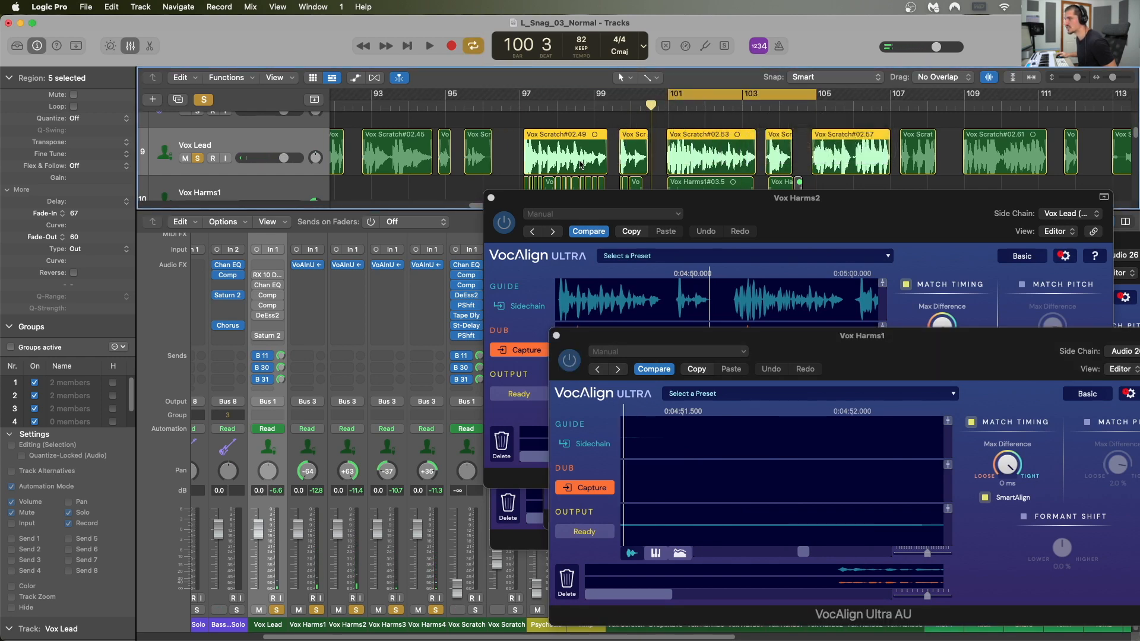
{"action": "scroll", "coordinate": [579, 164], "scroll_direction": "down", "scroll_amount": 3}
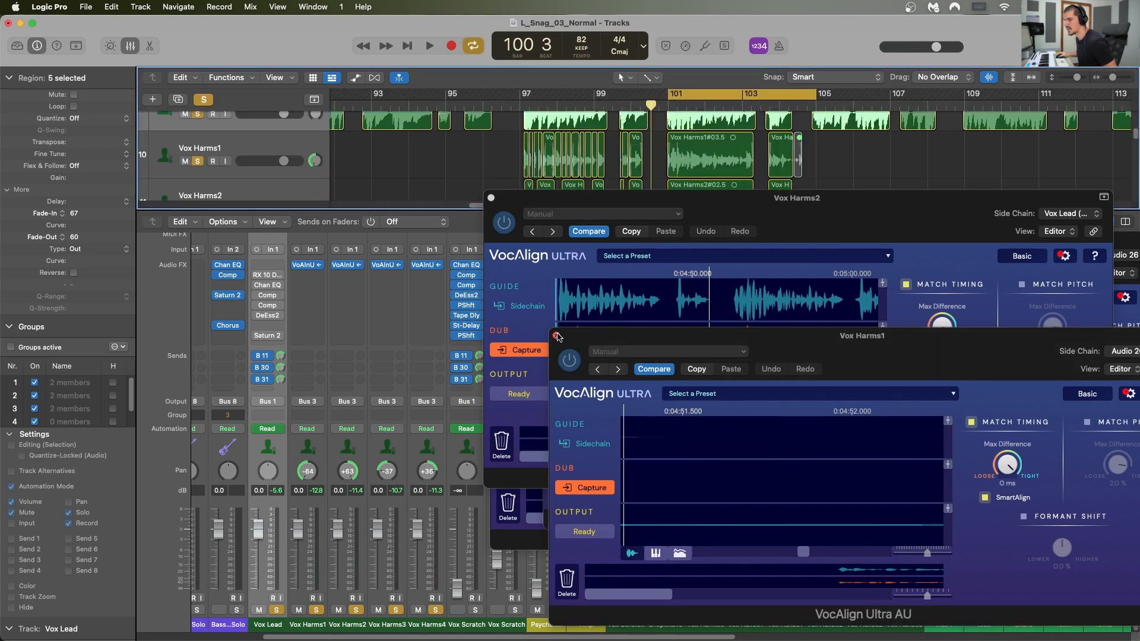
{"action": "left_click", "coordinate": [556, 335]}
{"action": "left_click", "coordinate": [491, 199]}
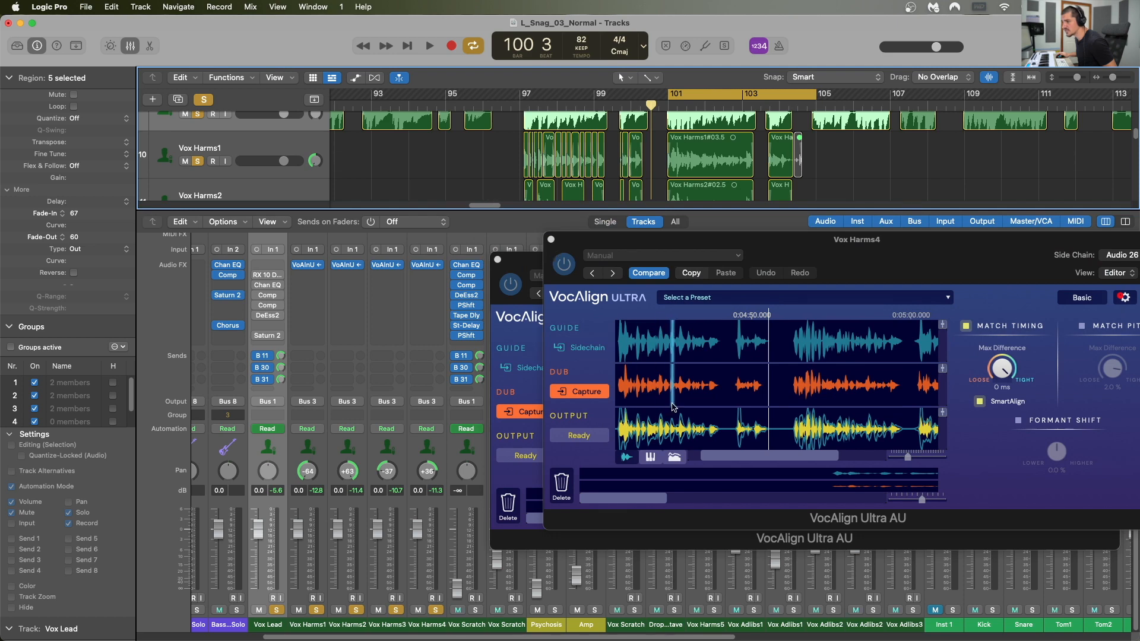
{"action": "left_click", "coordinate": [551, 239]}
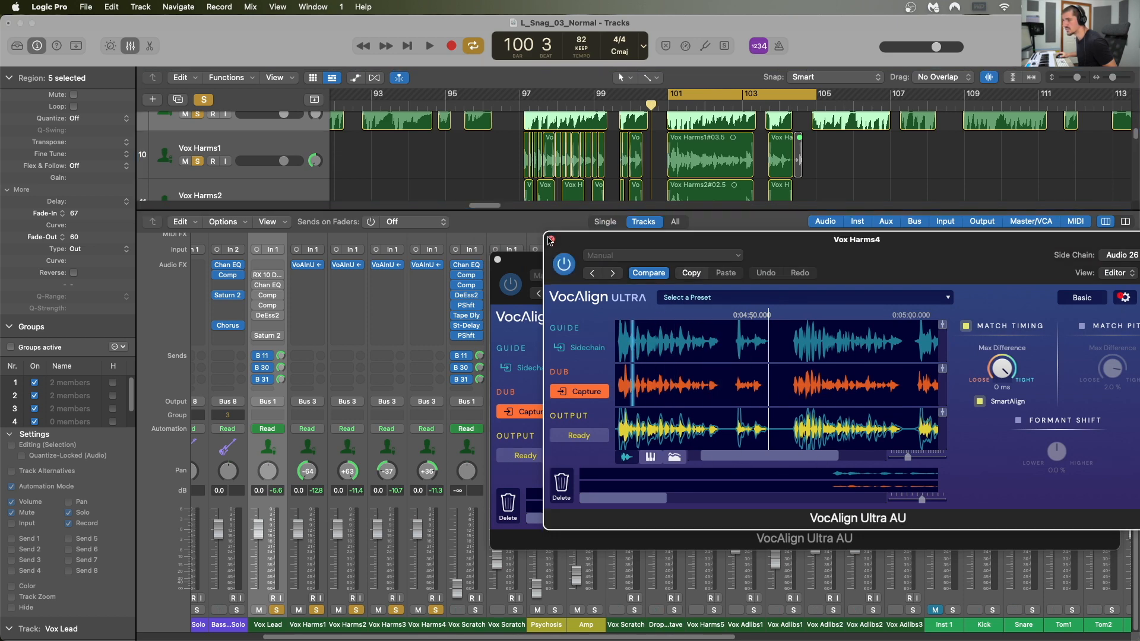
{"action": "left_click_drag", "start_coordinate": [530, 265], "coordinate": [542, 348]}
- Shift the cycle range to begin just before bar 101 and select the Vox Harms1 through Vox Harms4 channel strips together
{"action": "left_click", "coordinate": [673, 97]}
{"action": "left_click_drag", "start_coordinate": [673, 97], "coordinate": [664, 97]}
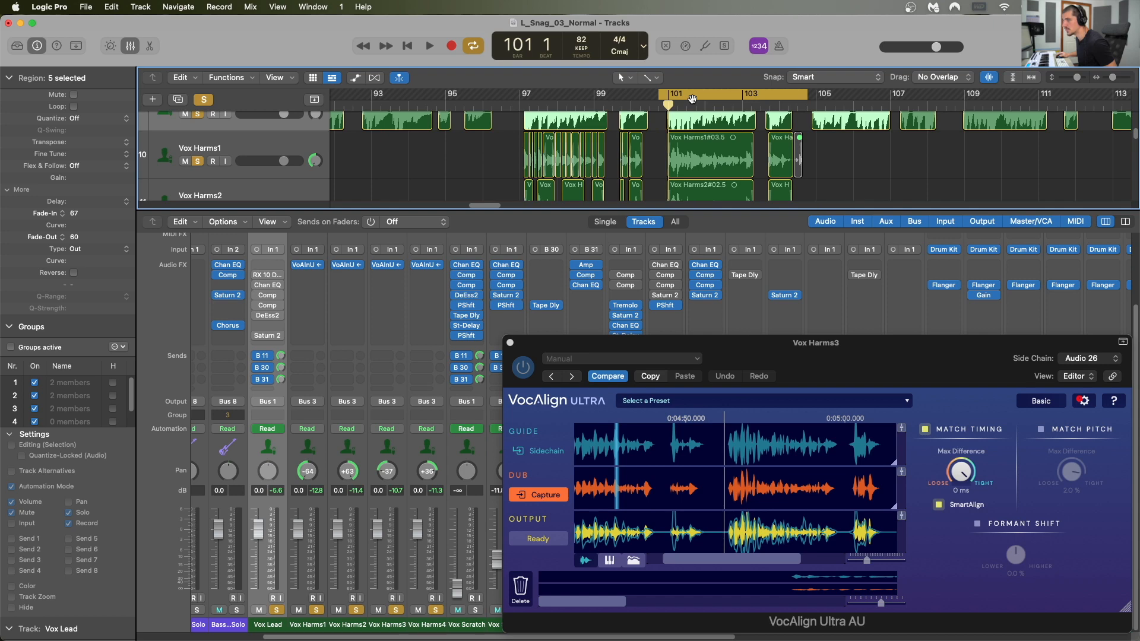
{"action": "left_click", "coordinate": [444, 459]}
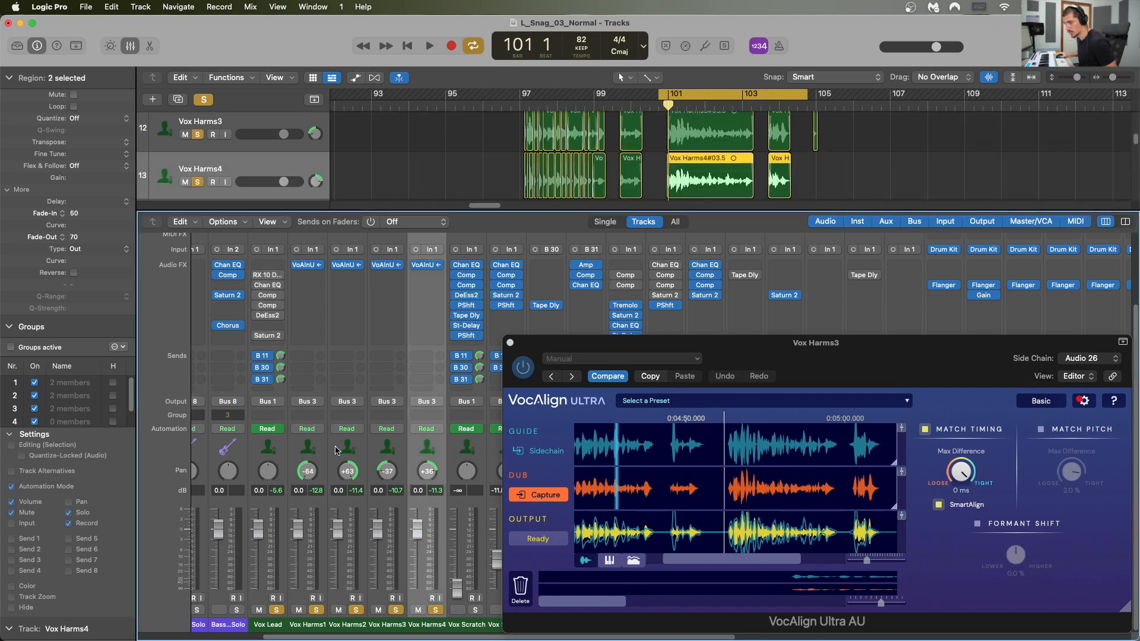
{"action": "left_click", "coordinate": [325, 451], "text": "shift"}
{"action": "scroll", "coordinate": [330, 392], "scroll_direction": "up", "scroll_amount": 3}
- Play the cycled passage repeatedly, toggling VocAlign bypass on all four harmony tracks to compare the aligned and unaligned timing
{"action": "key", "text": "space"}
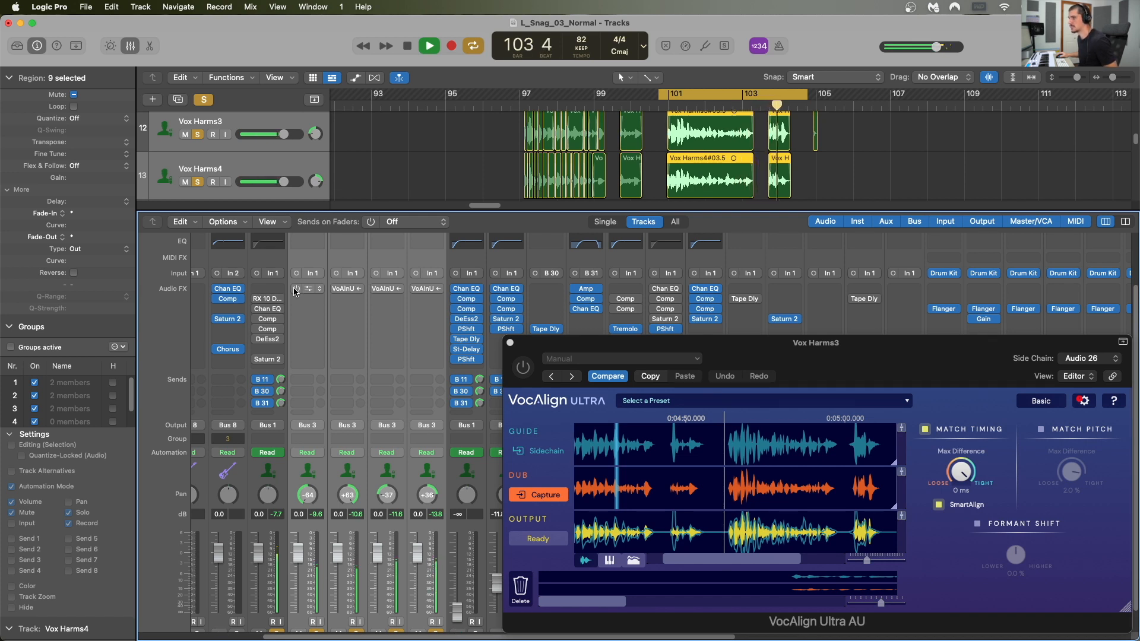
{"action": "key", "text": "space"}
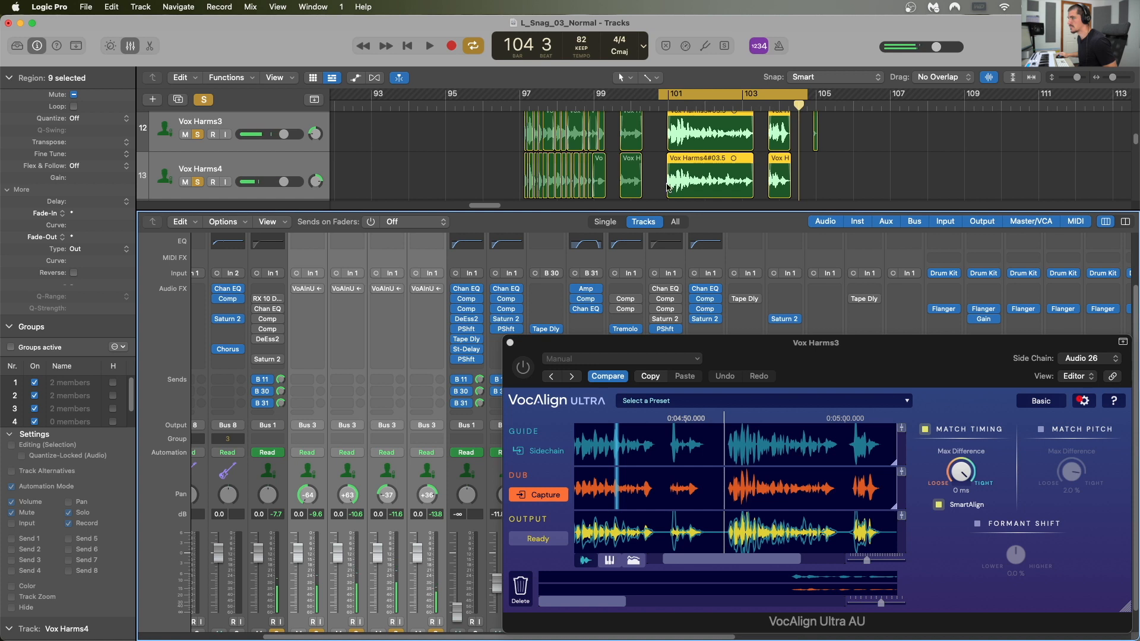
{"action": "left_click", "coordinate": [741, 106]}
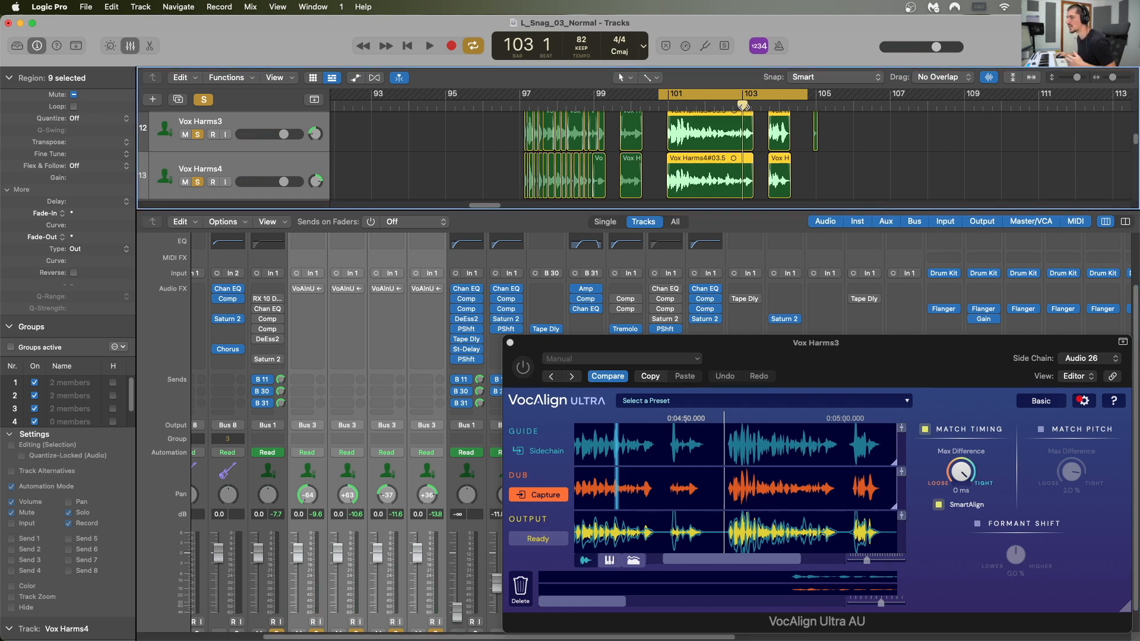
{"action": "left_click_drag", "start_coordinate": [743, 106], "coordinate": [659, 106]}
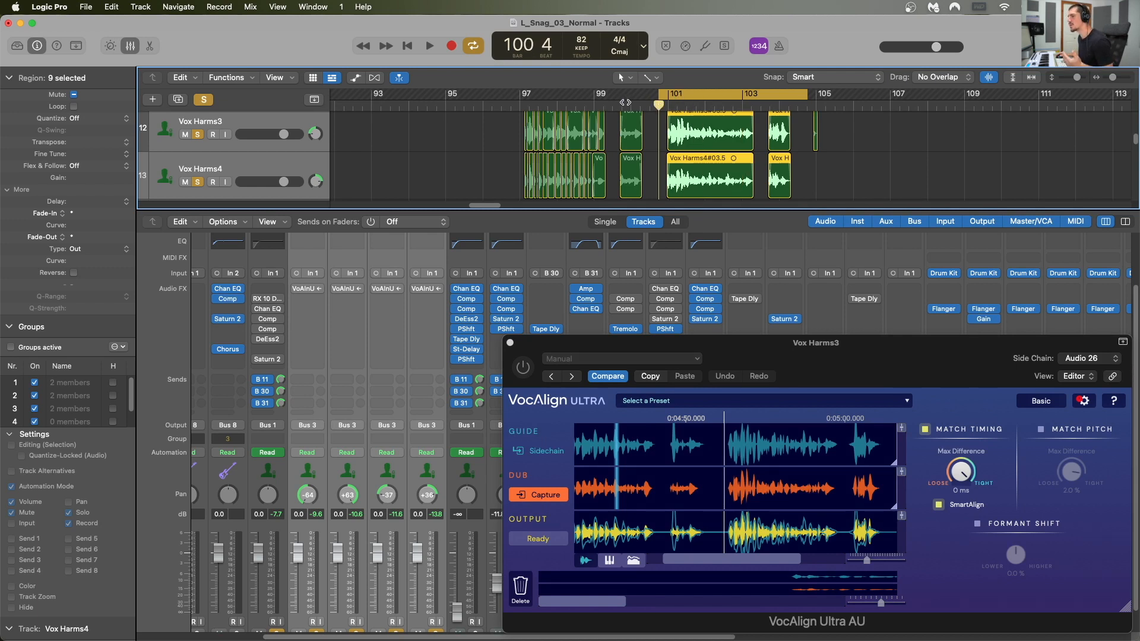
{"action": "mouse_move", "coordinate": [298, 287]}
{"action": "key", "text": "space"}
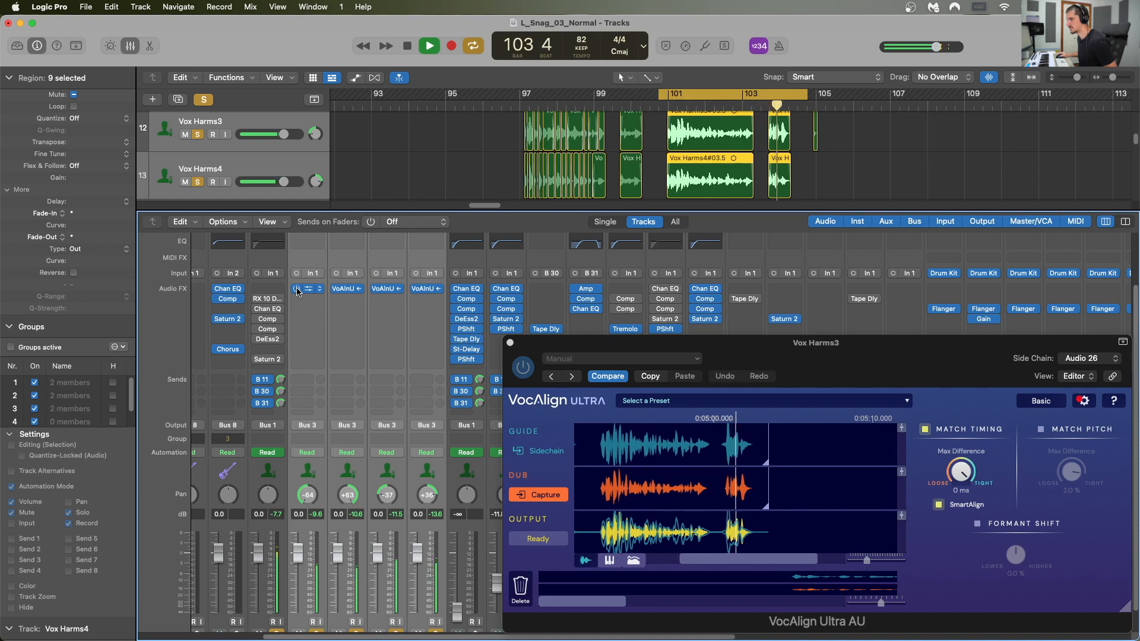
{"action": "key", "text": "space"}
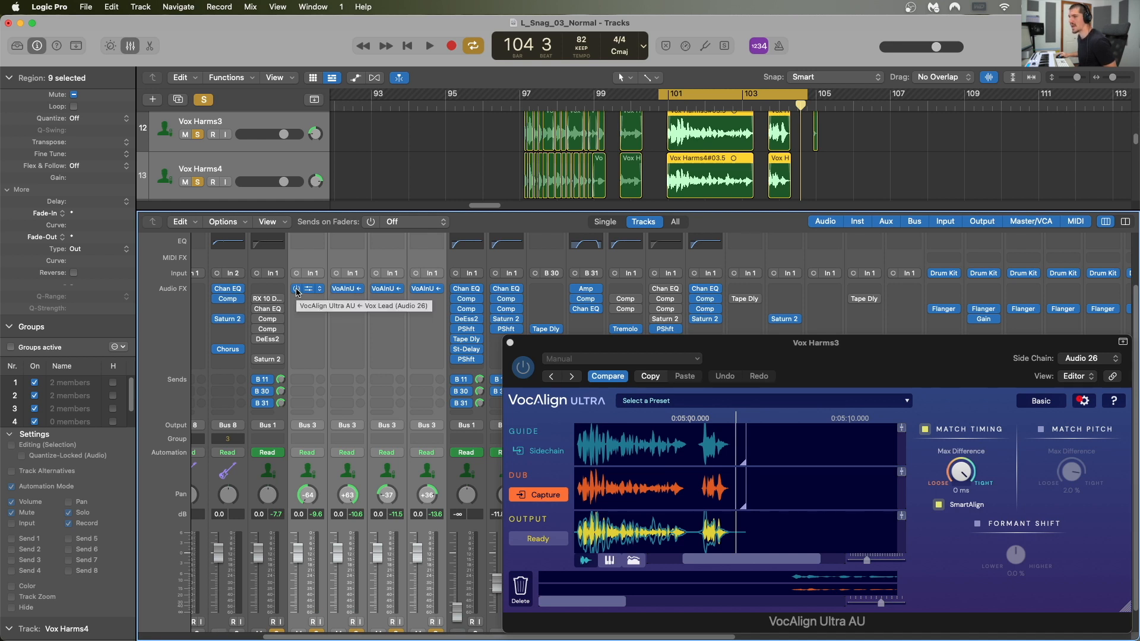
{"action": "left_click", "coordinate": [297, 289]}
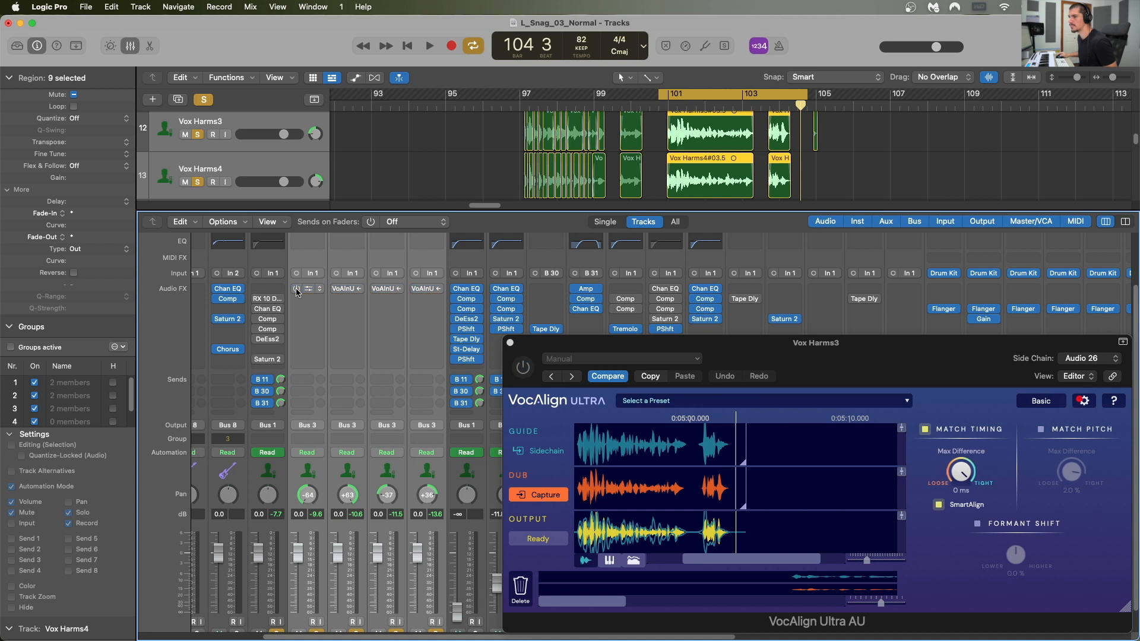
{"action": "key", "text": "space"}
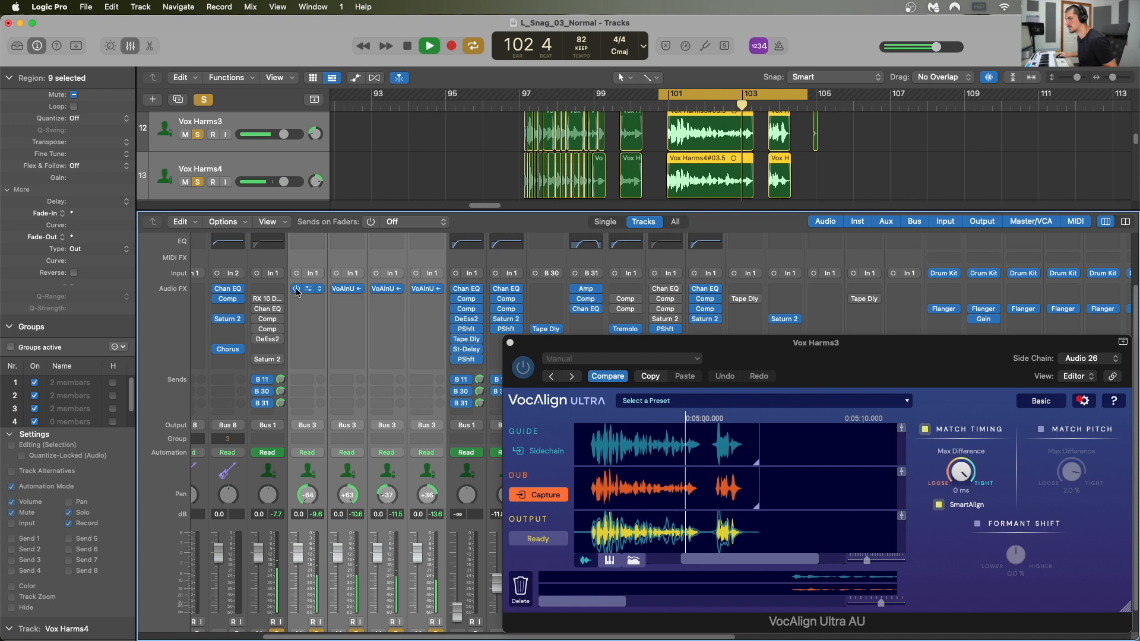
{"action": "key", "text": "space"}
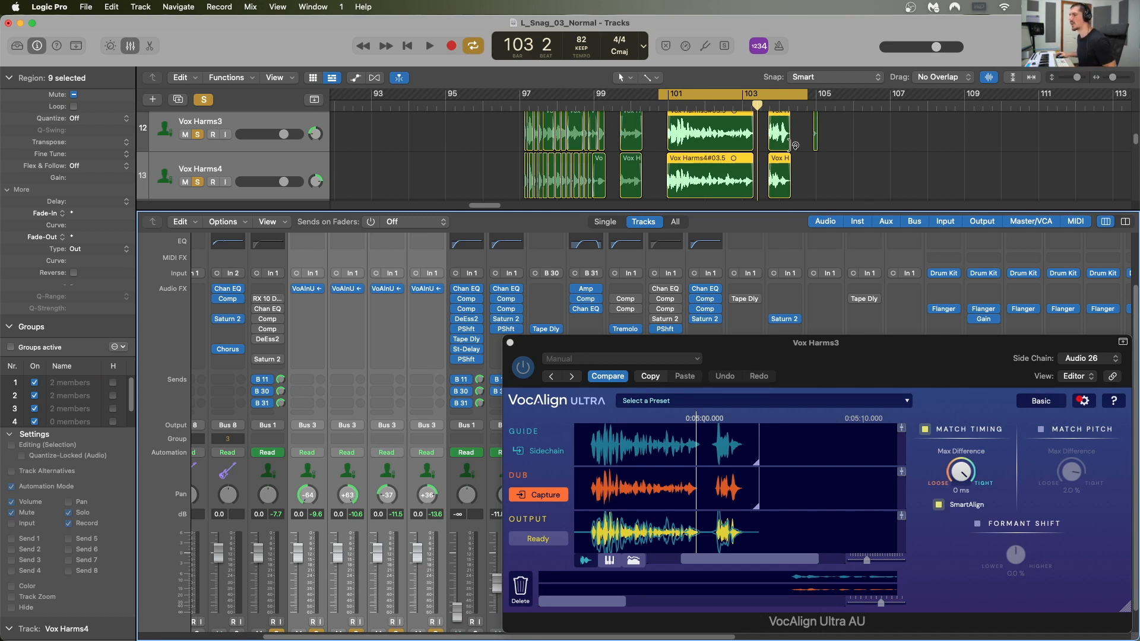
- Examine the harmony regions around bars 101 to 104 against the Vox Lead regions, and bring the Vox Harms3 VocAlign window into clear view
{"action": "scroll", "coordinate": [789, 169], "scroll_direction": "down", "scroll_amount": 4}
{"action": "scroll", "coordinate": [784, 170], "scroll_direction": "up", "scroll_amount": 3}
{"action": "scroll", "coordinate": [772, 166], "scroll_direction": "up", "scroll_amount": 3}
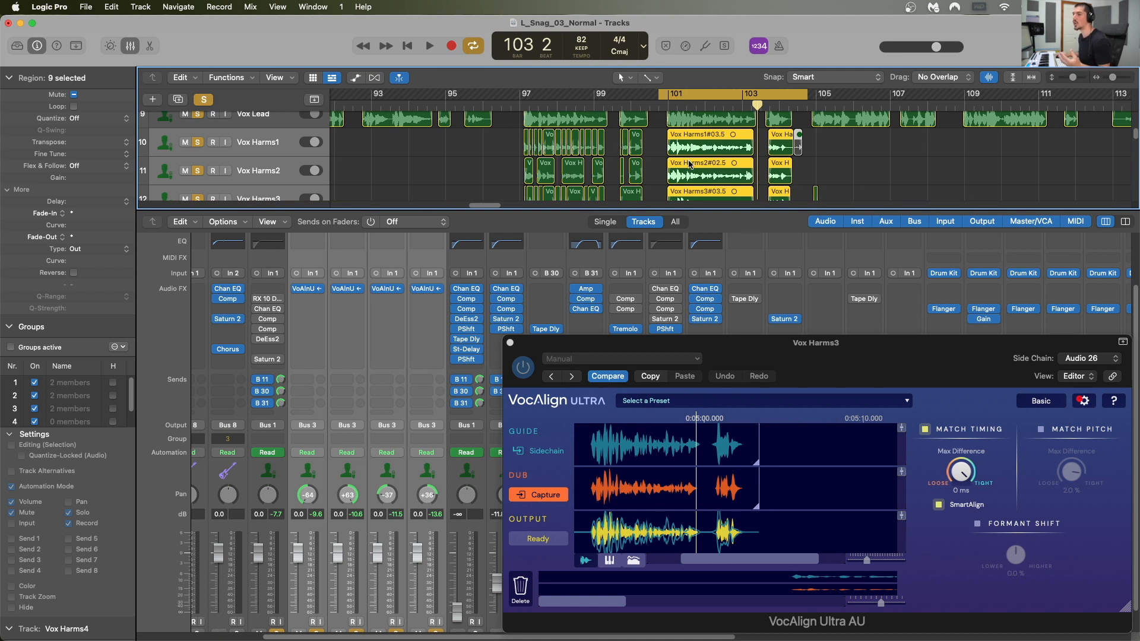
{"action": "scroll", "coordinate": [689, 165], "scroll_direction": "down", "scroll_amount": 2}
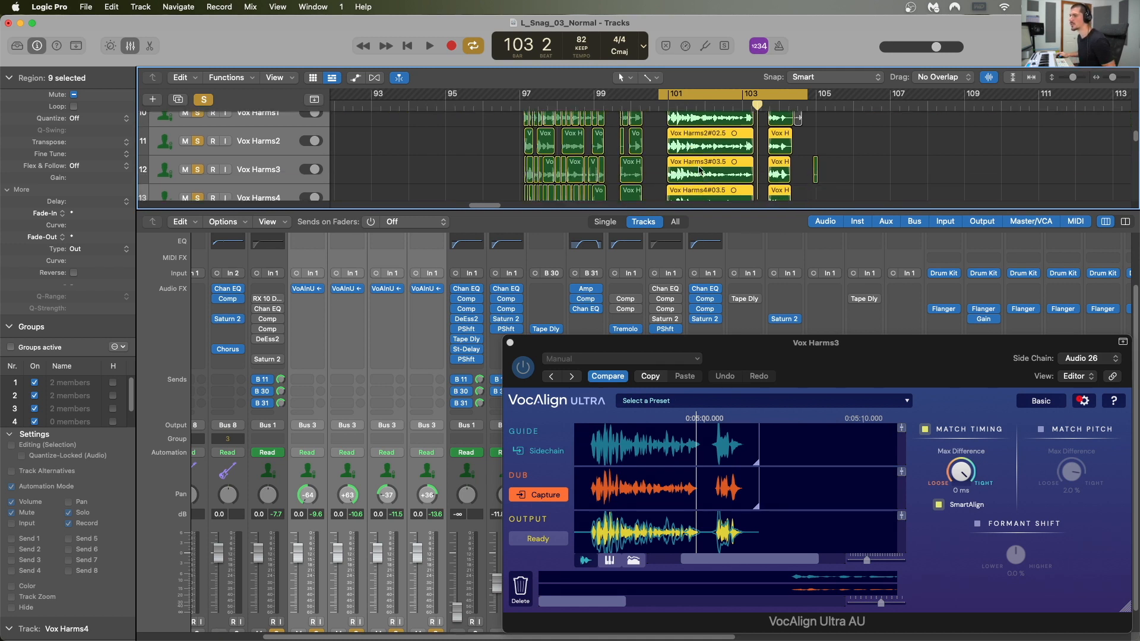
{"action": "scroll", "coordinate": [713, 194], "scroll_direction": "down", "scroll_amount": 1}
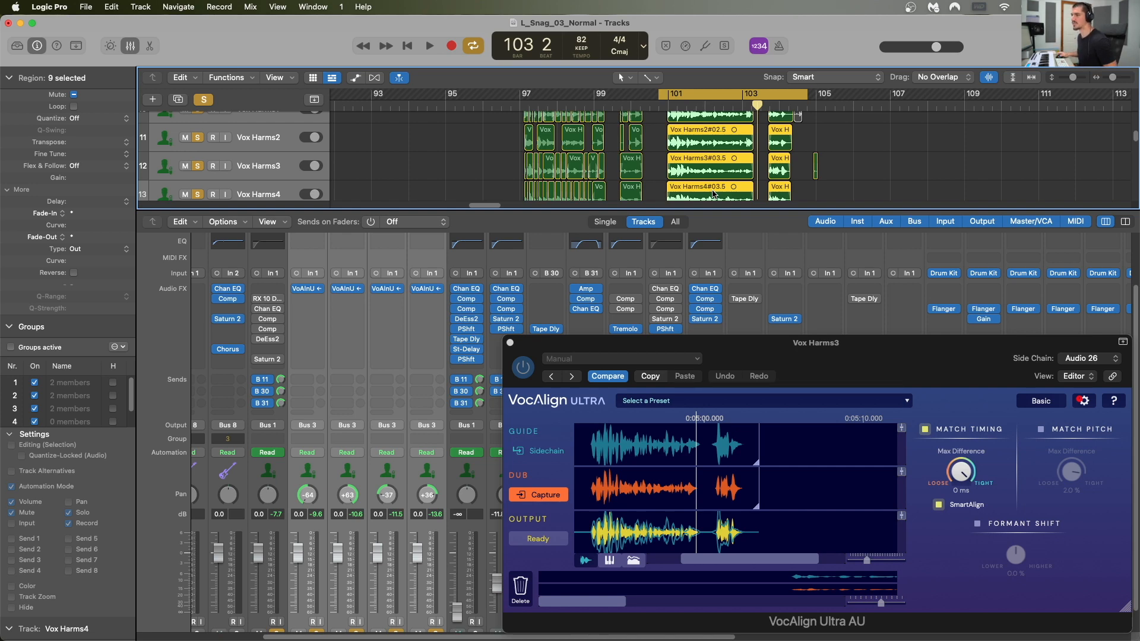
{"action": "scroll", "coordinate": [736, 154], "scroll_direction": "up", "scroll_amount": 2}
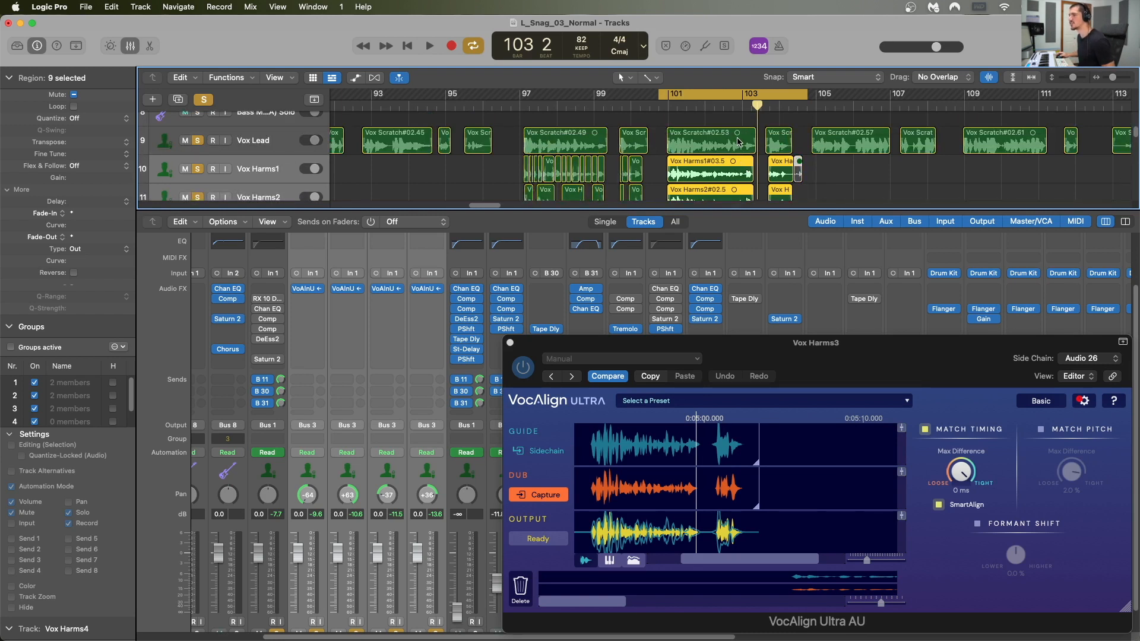
{"action": "left_click_drag", "start_coordinate": [794, 366], "coordinate": [683, 220]}
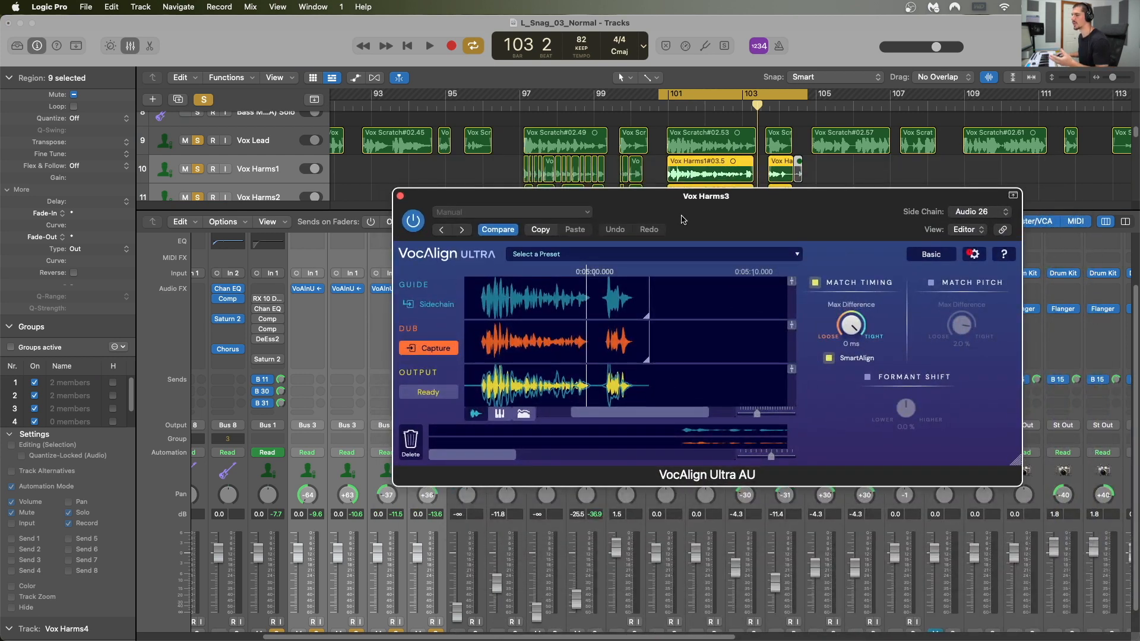
{"action": "left_click_drag", "start_coordinate": [683, 219], "coordinate": [652, 220]}
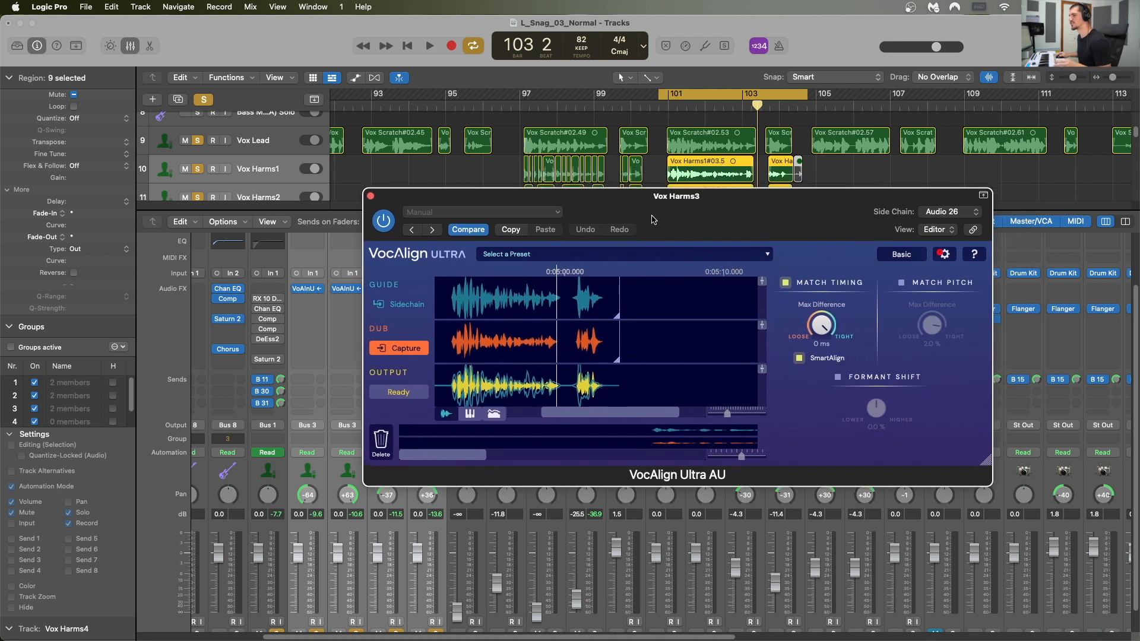